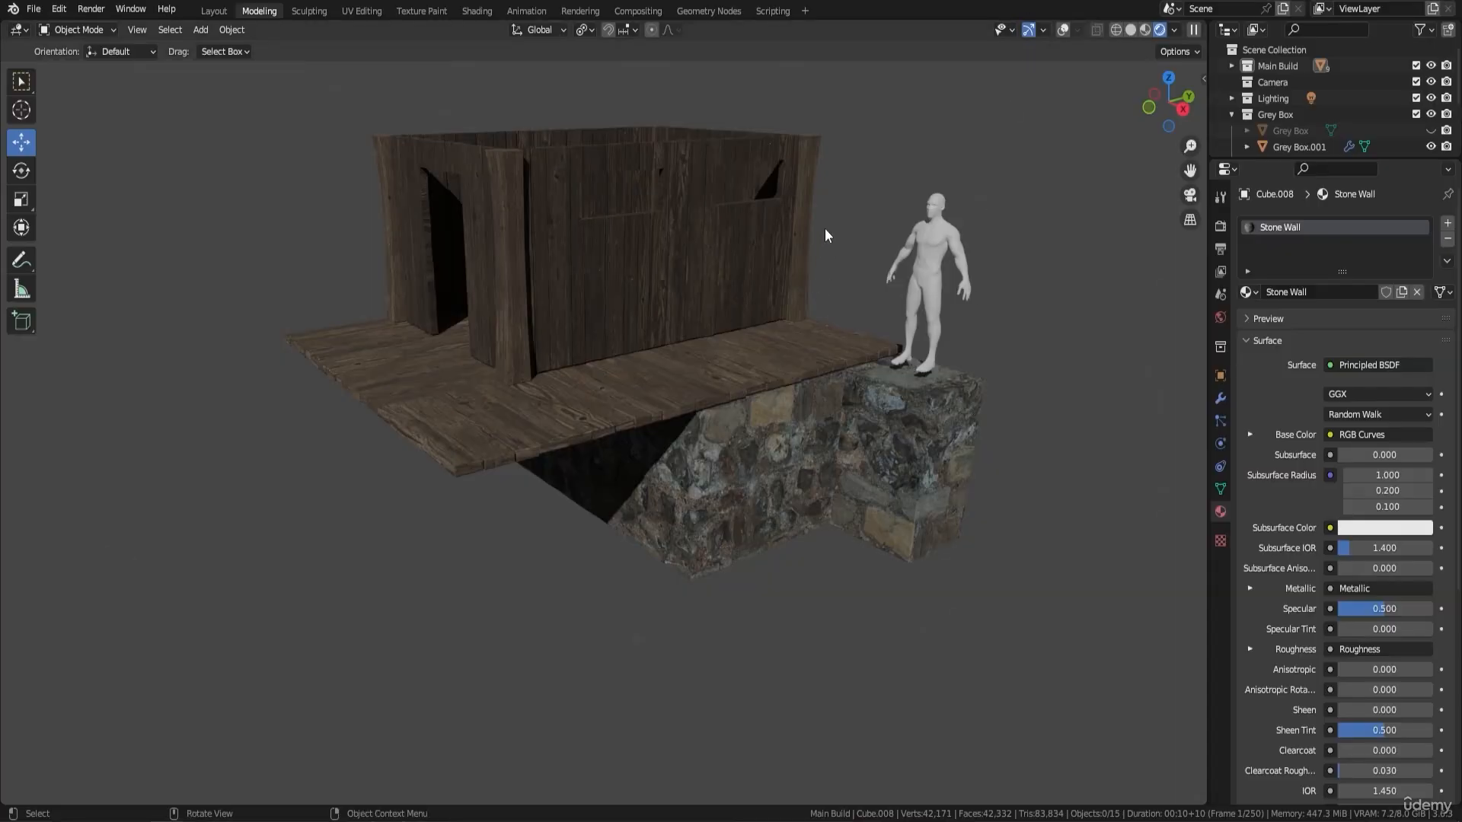
- Show the viewport overlays and switch the viewport to material preview shading
middle_click_drag(774, 294, 759, 340)
middle_click_drag(716, 294, 733, 332, "shift")
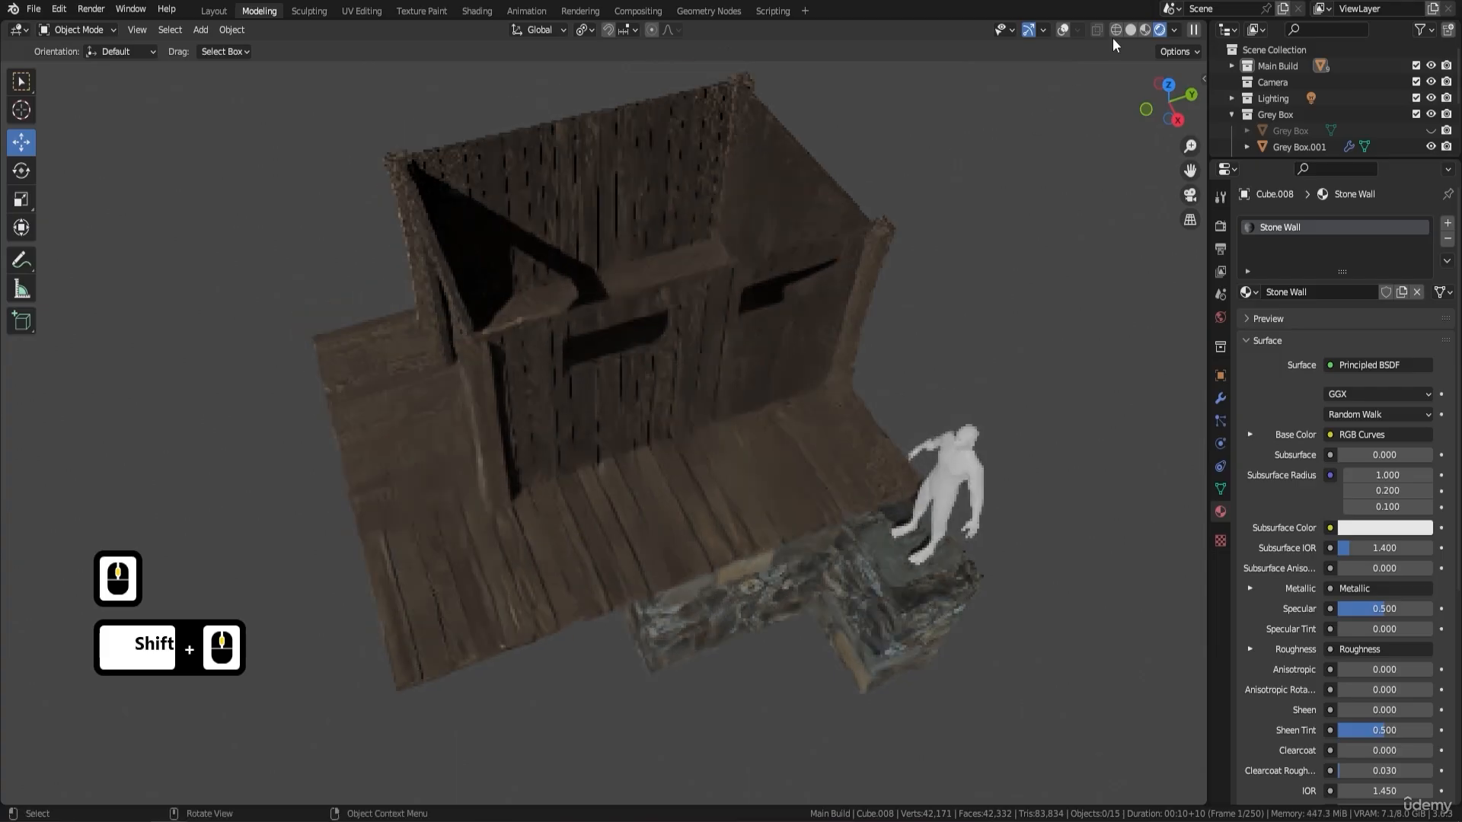
left_click(1063, 29)
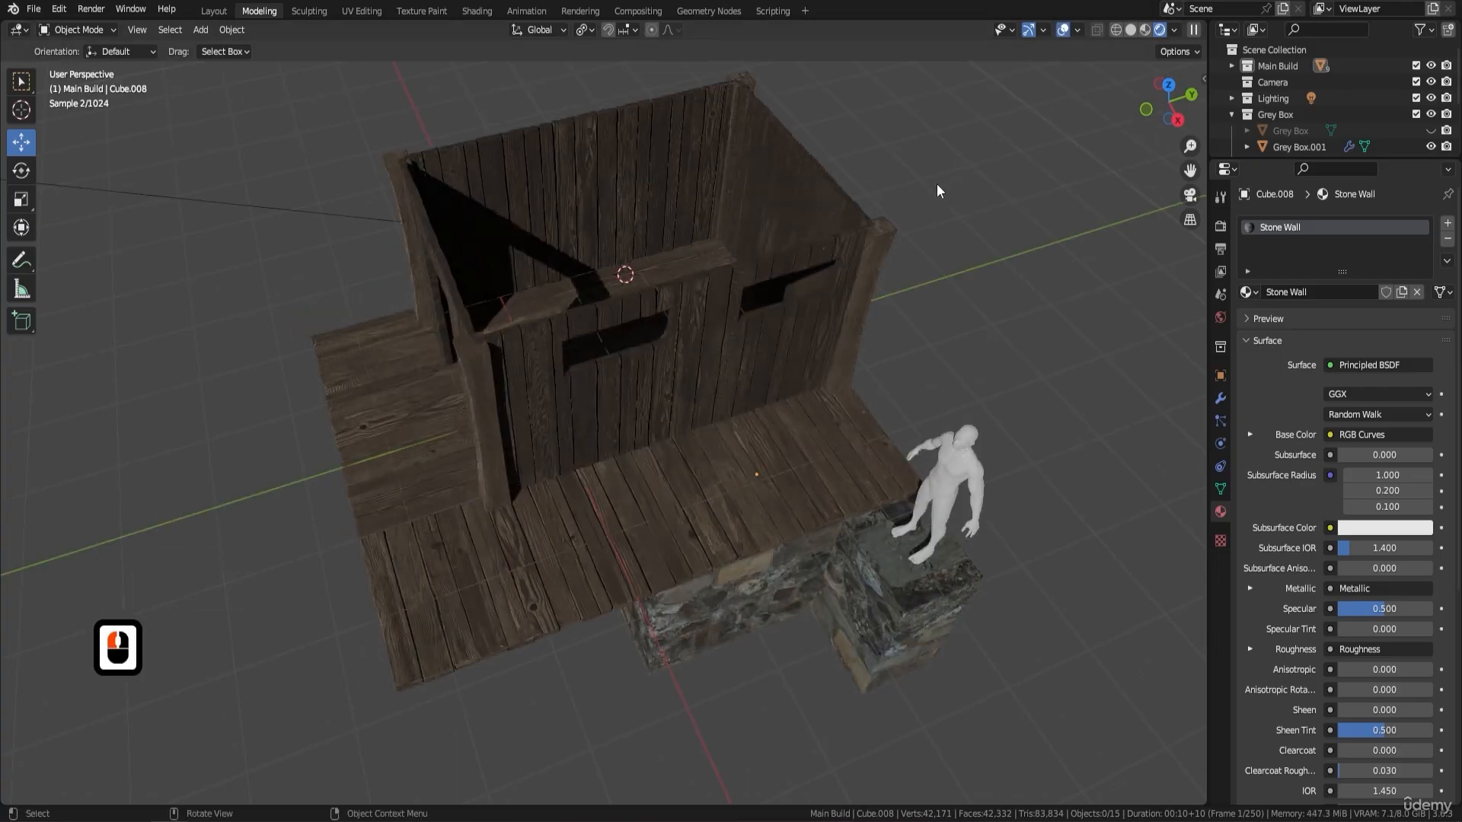
middle_click_drag(937, 184, 967, 137)
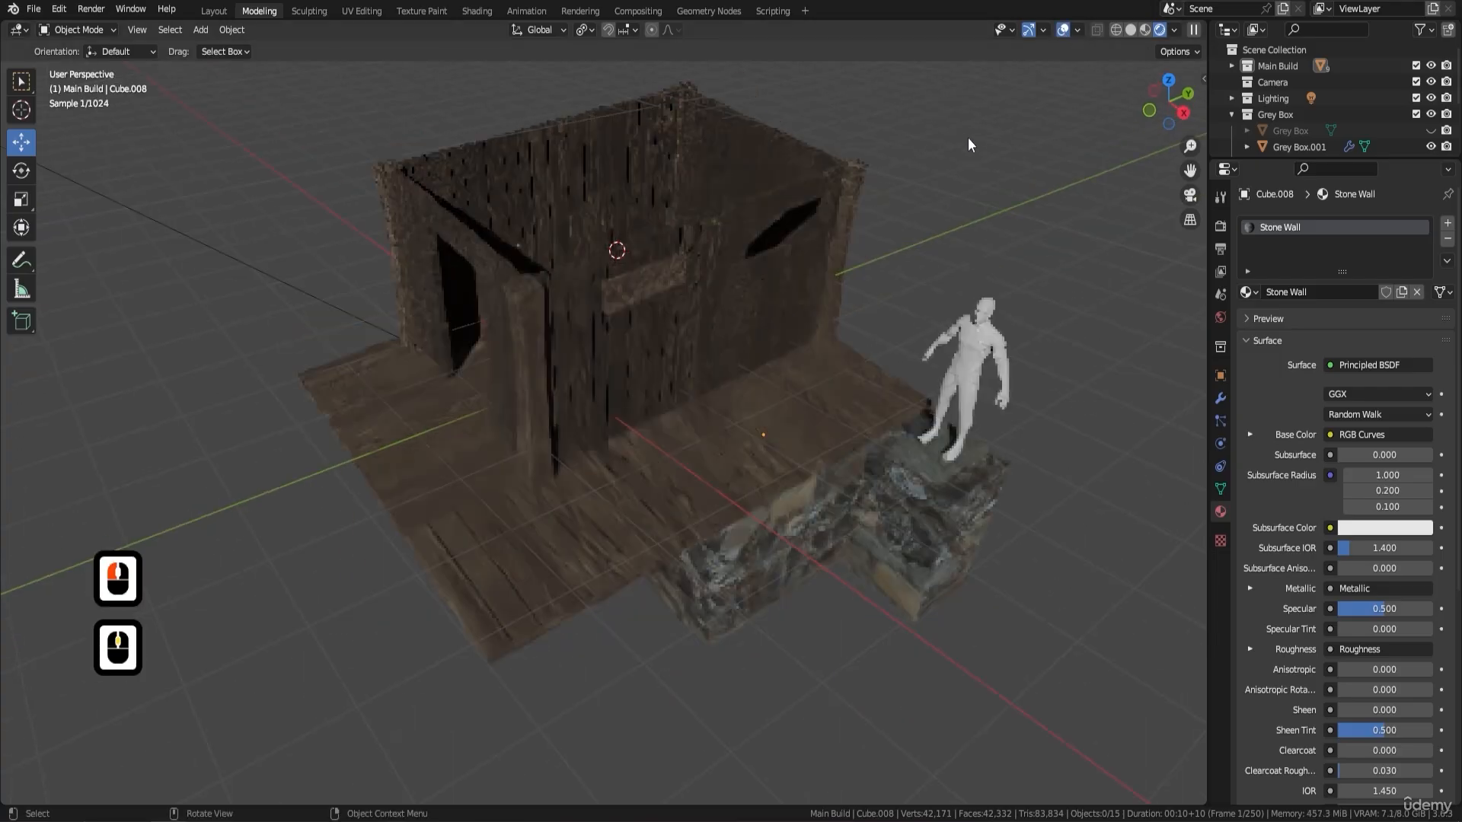
left_click(1144, 29)
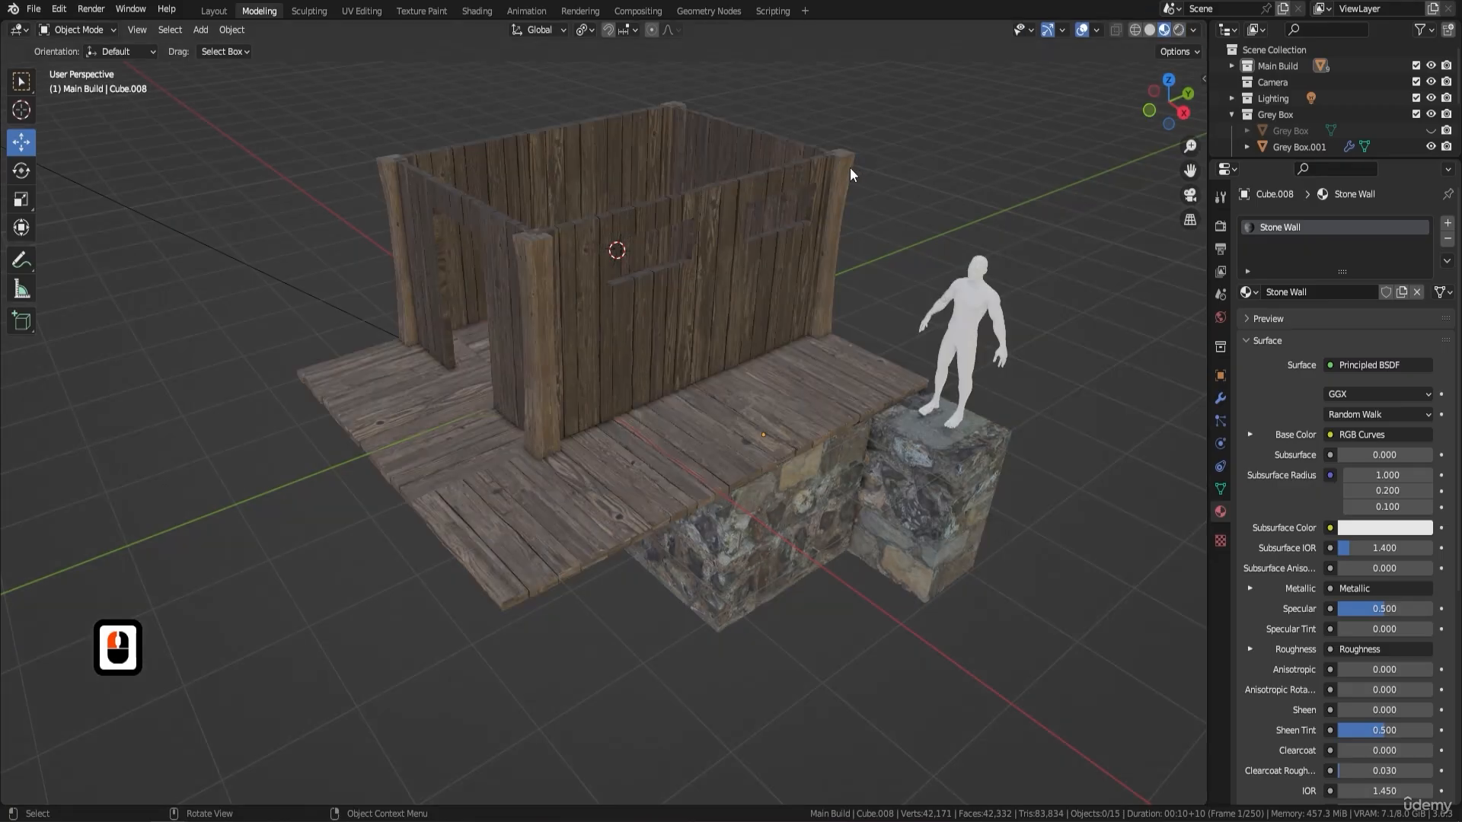
- Add a cube mesh at the 3D cursor and scale it down to roughly a third of its size
mouse_move(850, 168)
middle_mouse_down()
mouse_move(850, 189)
mouse_move(751, 267)
mouse_move(762, 249)
middle_mouse_up()
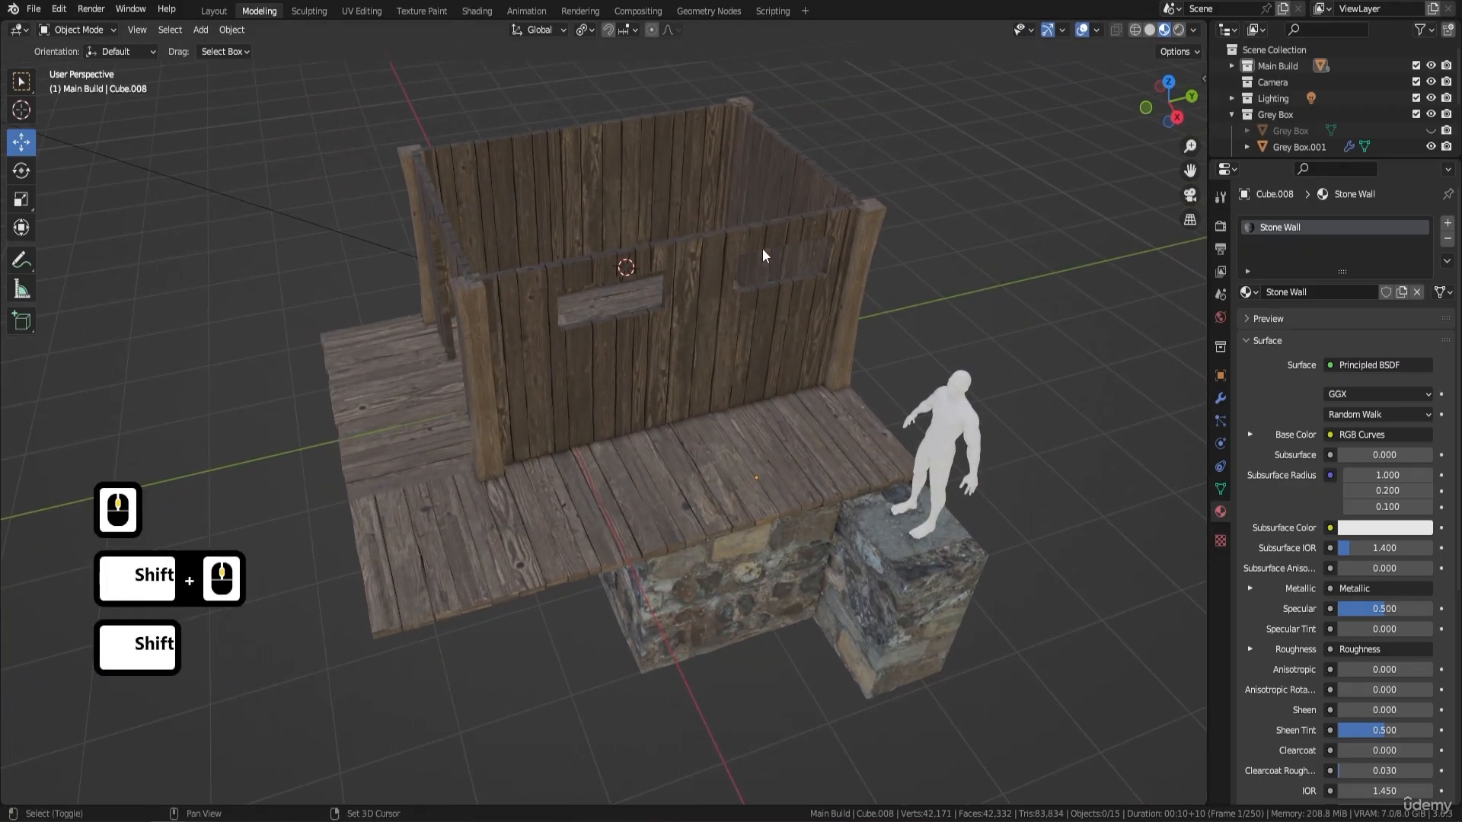
key("shift+a")
mouse_move(763, 248)
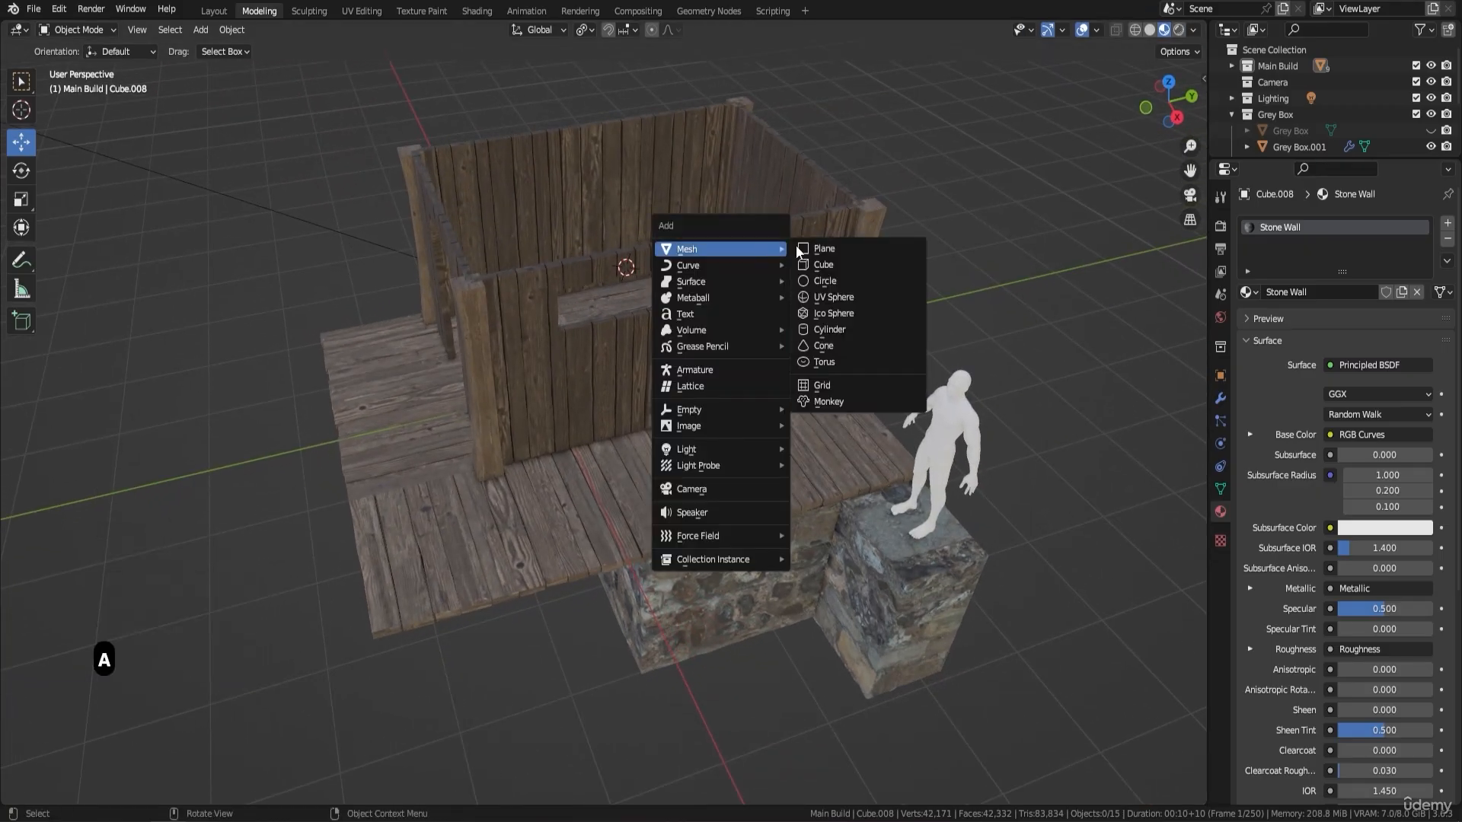
left_click(866, 257)
key("s")
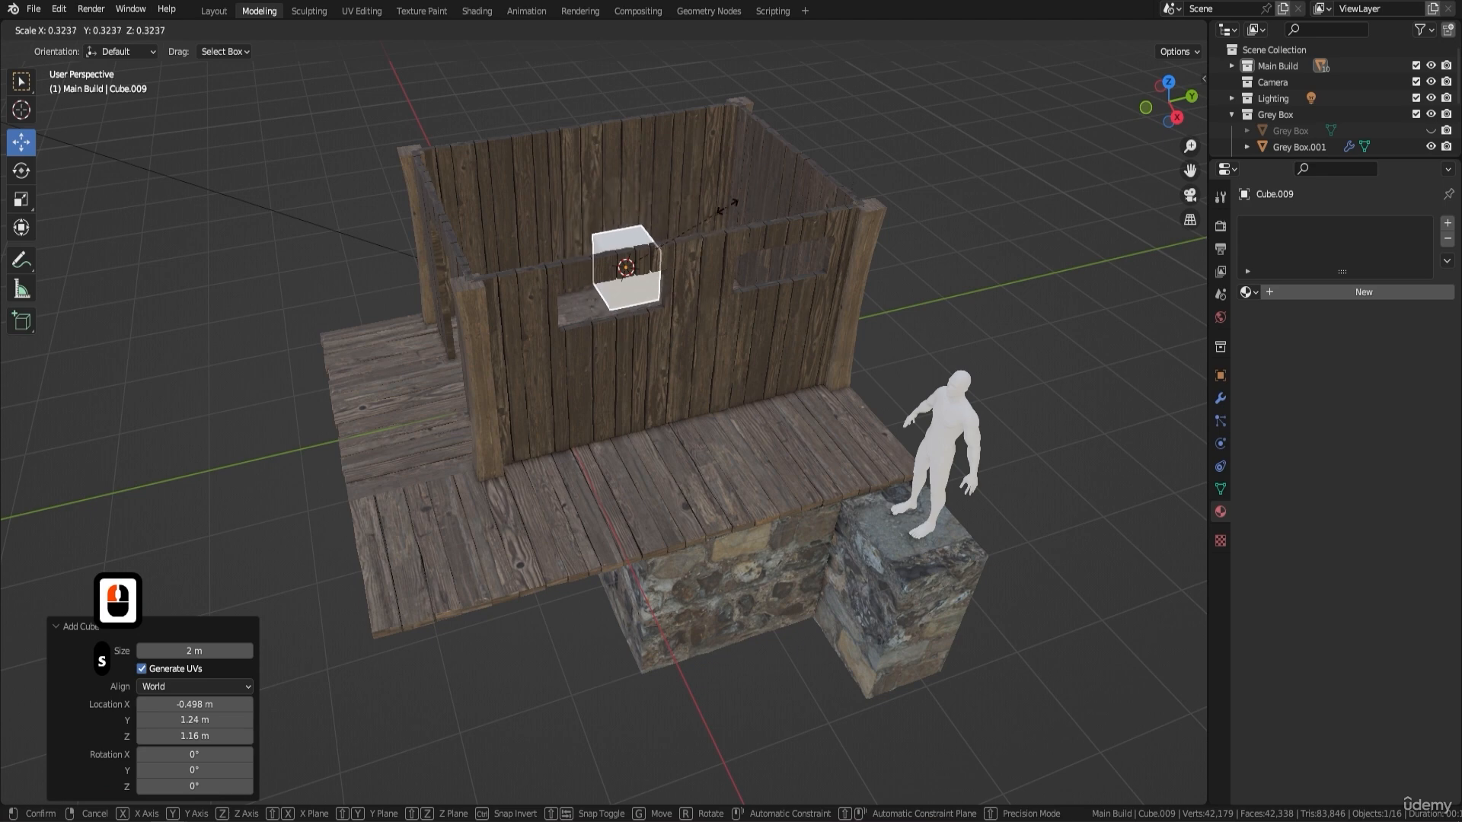
left_click(716, 223)
- Move the cube outward to the windowed wall, raise it about 1.08 m and shift it about -0.17 m along Y
middle_click_drag(715, 222, 669, 351)
left_click_drag(669, 351, 784, 402)
middle_click_drag(784, 402, 766, 241)
left_click_drag(733, 244, 738, 160)
middle_click_drag(737, 199, 841, 275)
- Scale the cube down twice, the second time by about 0.81, and raise it about 0.19 m in between
key("s")
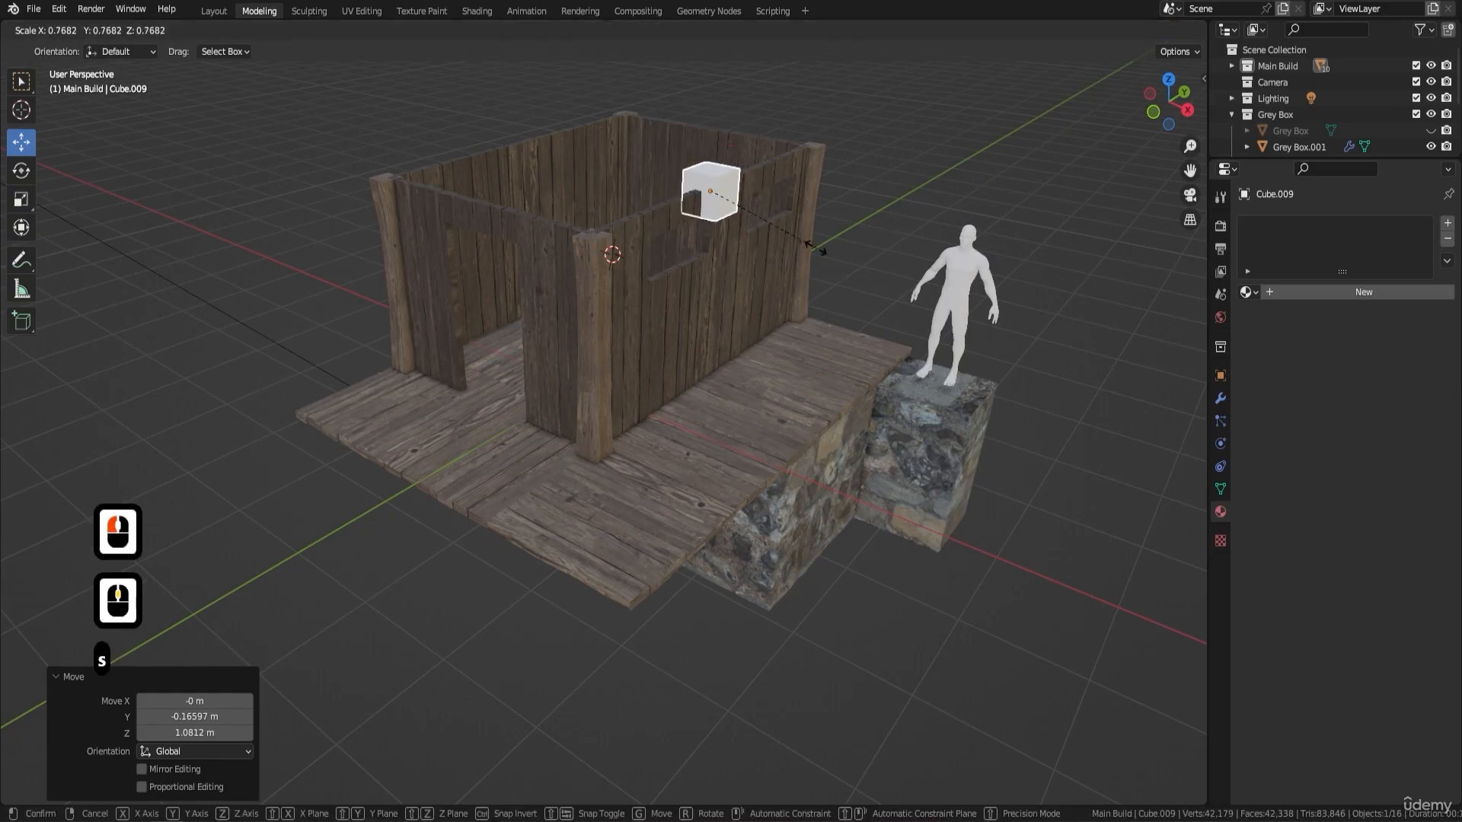
left_click(774, 226)
left_click_drag(711, 139, 720, 115)
key("s")
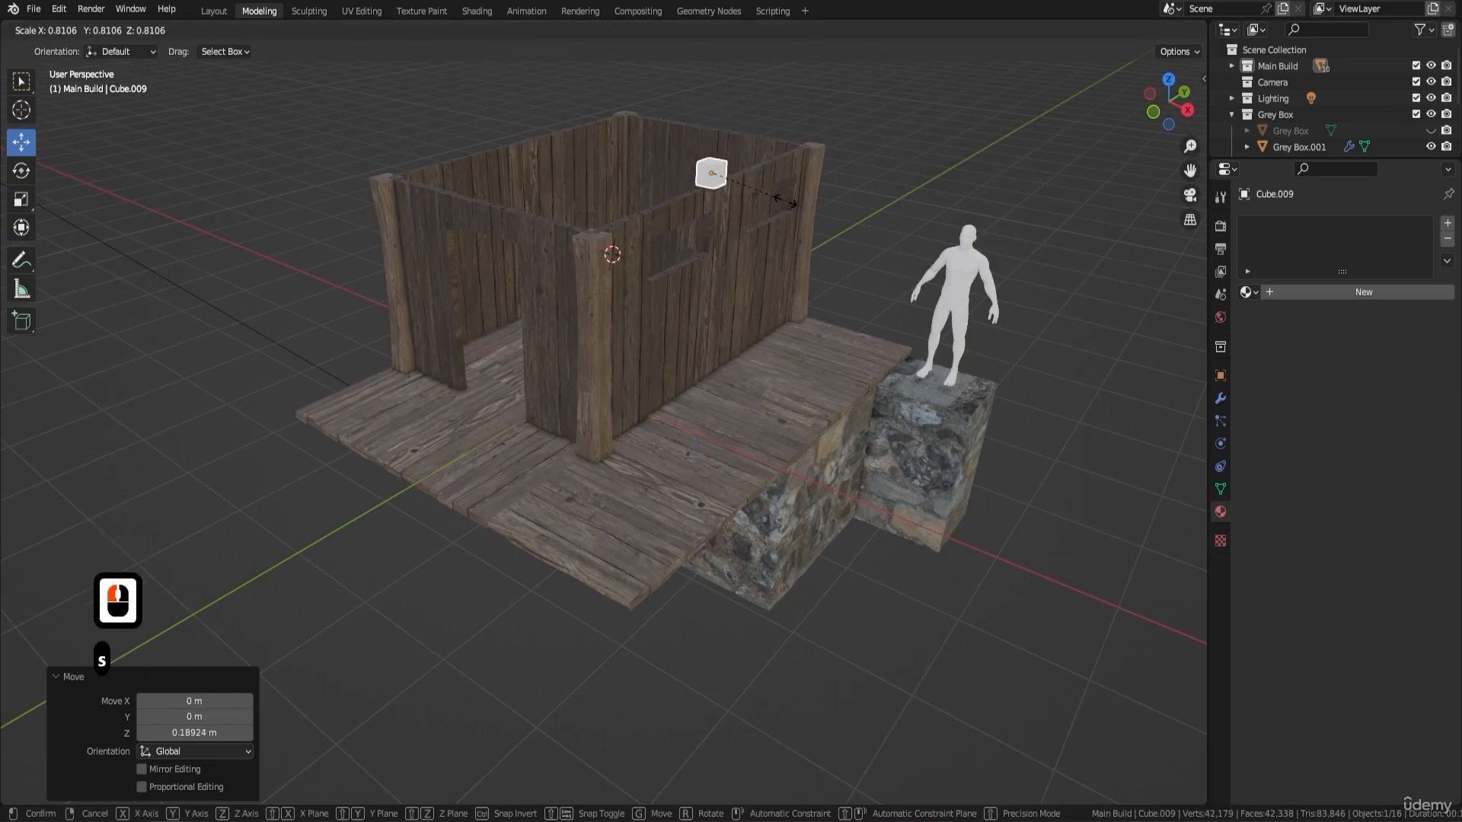
left_click(786, 202)
- Move the cube about -2.16 m along Y to the corner post beside the doorway wall
middle_click_drag(786, 202, 686, 326)
left_click_drag(684, 335, 455, 343)
middle_click_drag(455, 343, 556, 350, "shift")
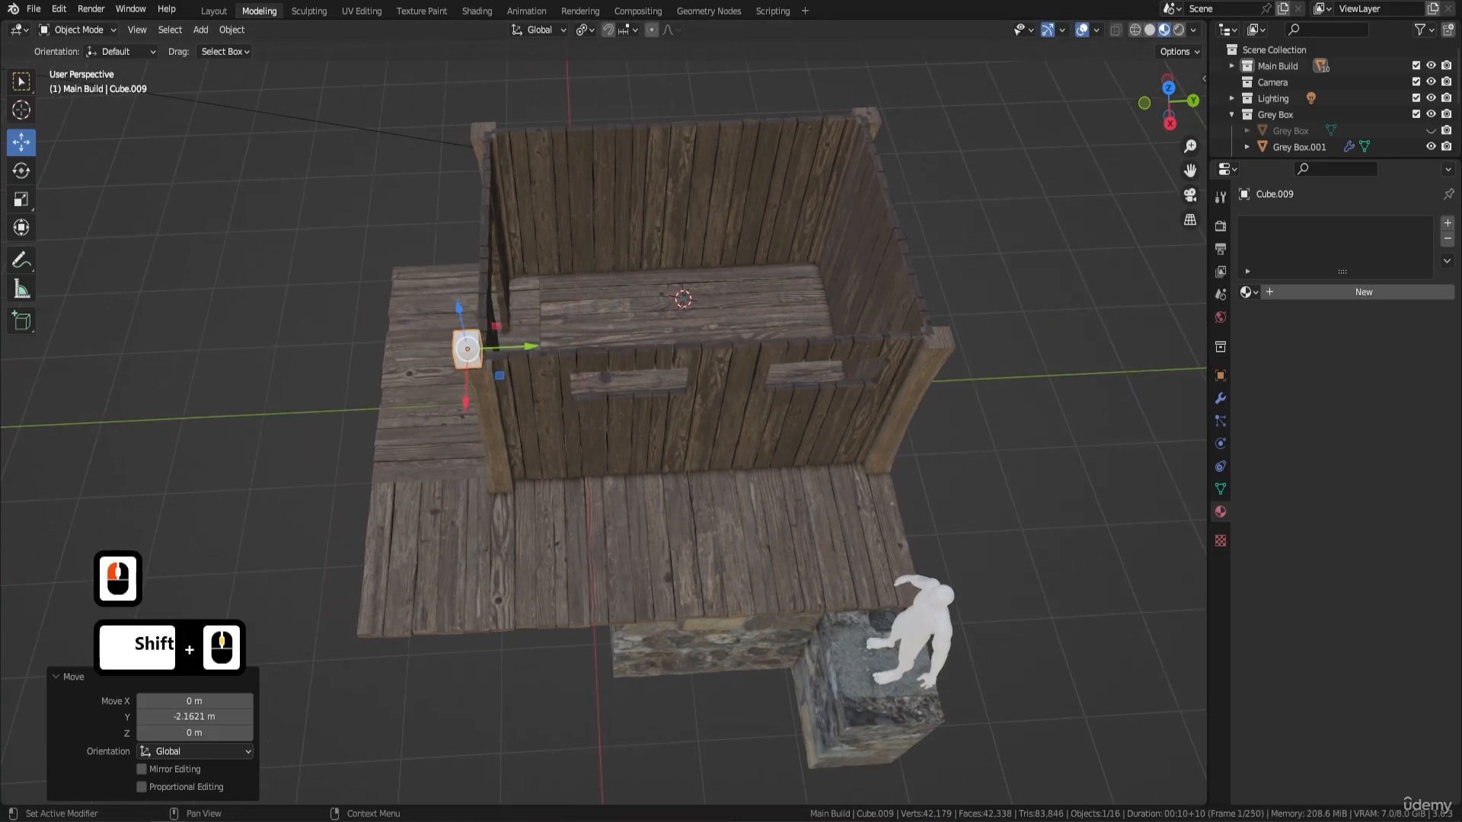
left_click(1248, 293)
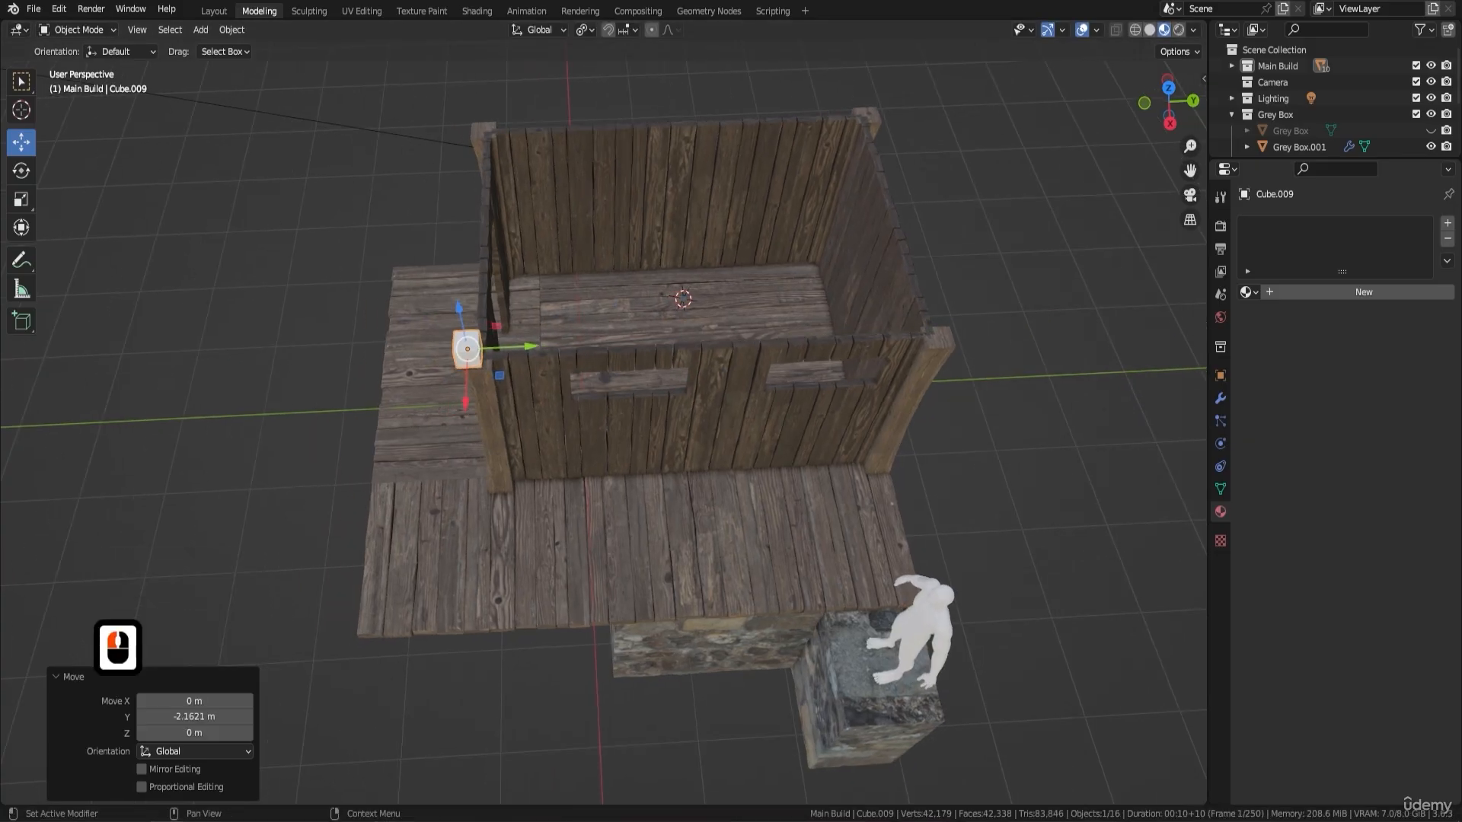
middle_click(647, 381)
middle_click(647, 381, "shift")
middle_click(647, 381)
middle_click(1260, 306)
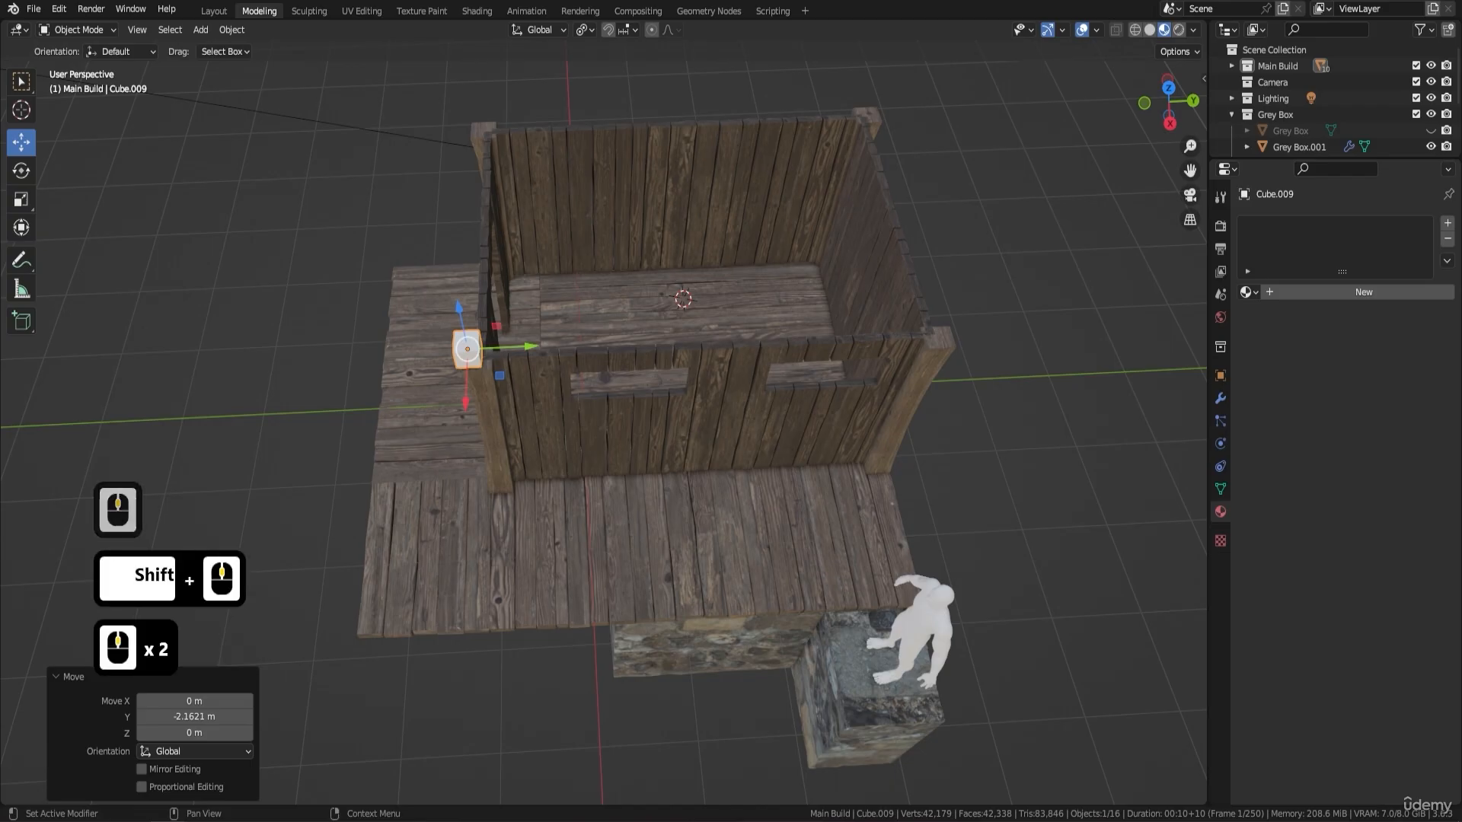
- Shift the cube about 0.03 m along X over the corner post, working in top view
scroll(457, 352, "up", 4)
middle_click_drag(457, 353, 648, 378, "shift")
key("KP_7")
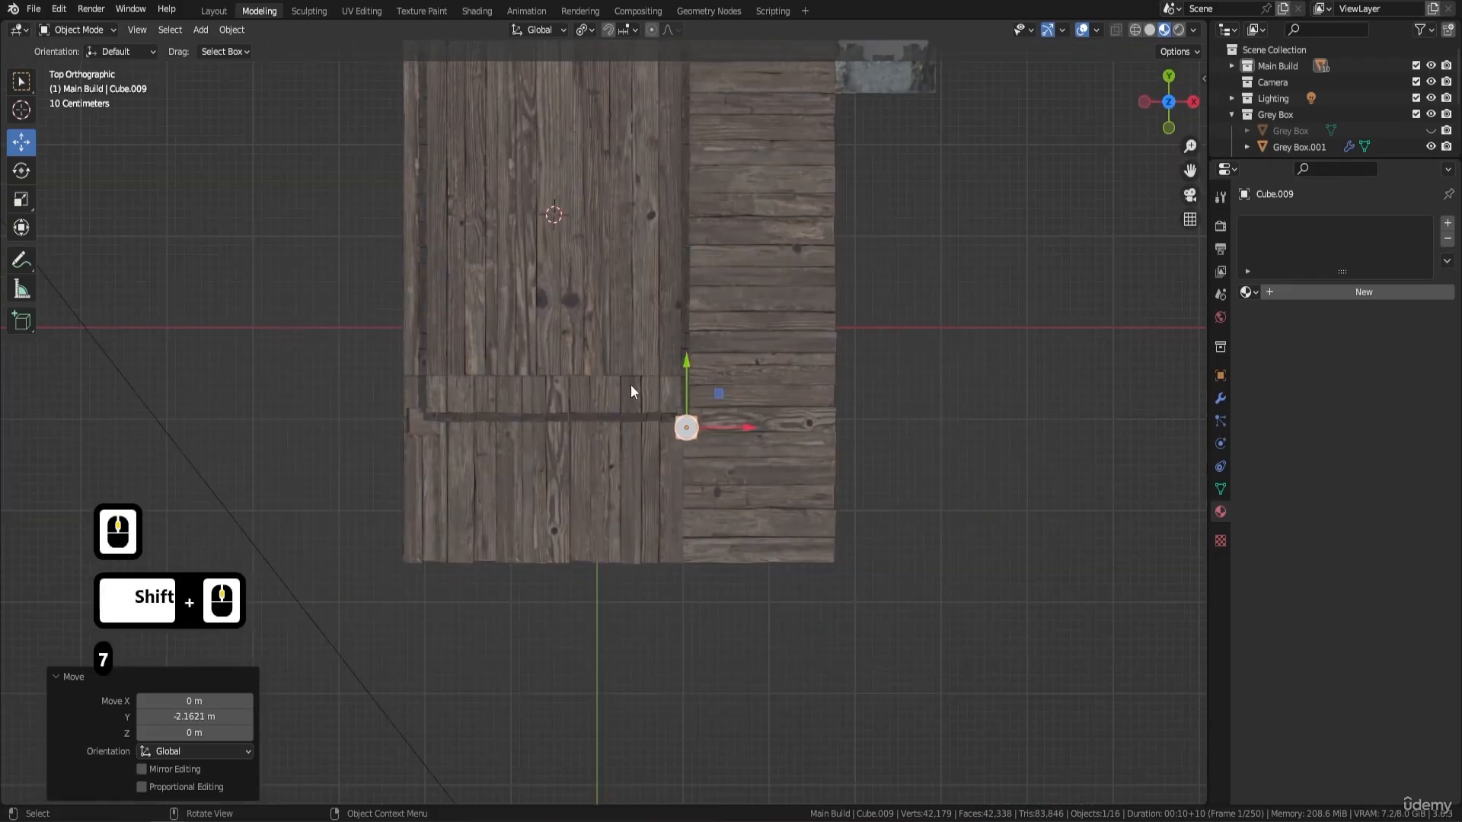
scroll(630, 385, "up", 6)
left_click_drag(779, 417, 791, 420)
scroll(791, 420, "up", 3)
scroll(792, 420, "up", 1)
middle_click_drag(869, 397, 782, 430, "shift")
middle_click(810, 409)
- Centre the cube on the corner post from above, moving it about -0.011 m along X and 0.073 m along Y
scroll(810, 410, "down", 3)
key("KP_7")
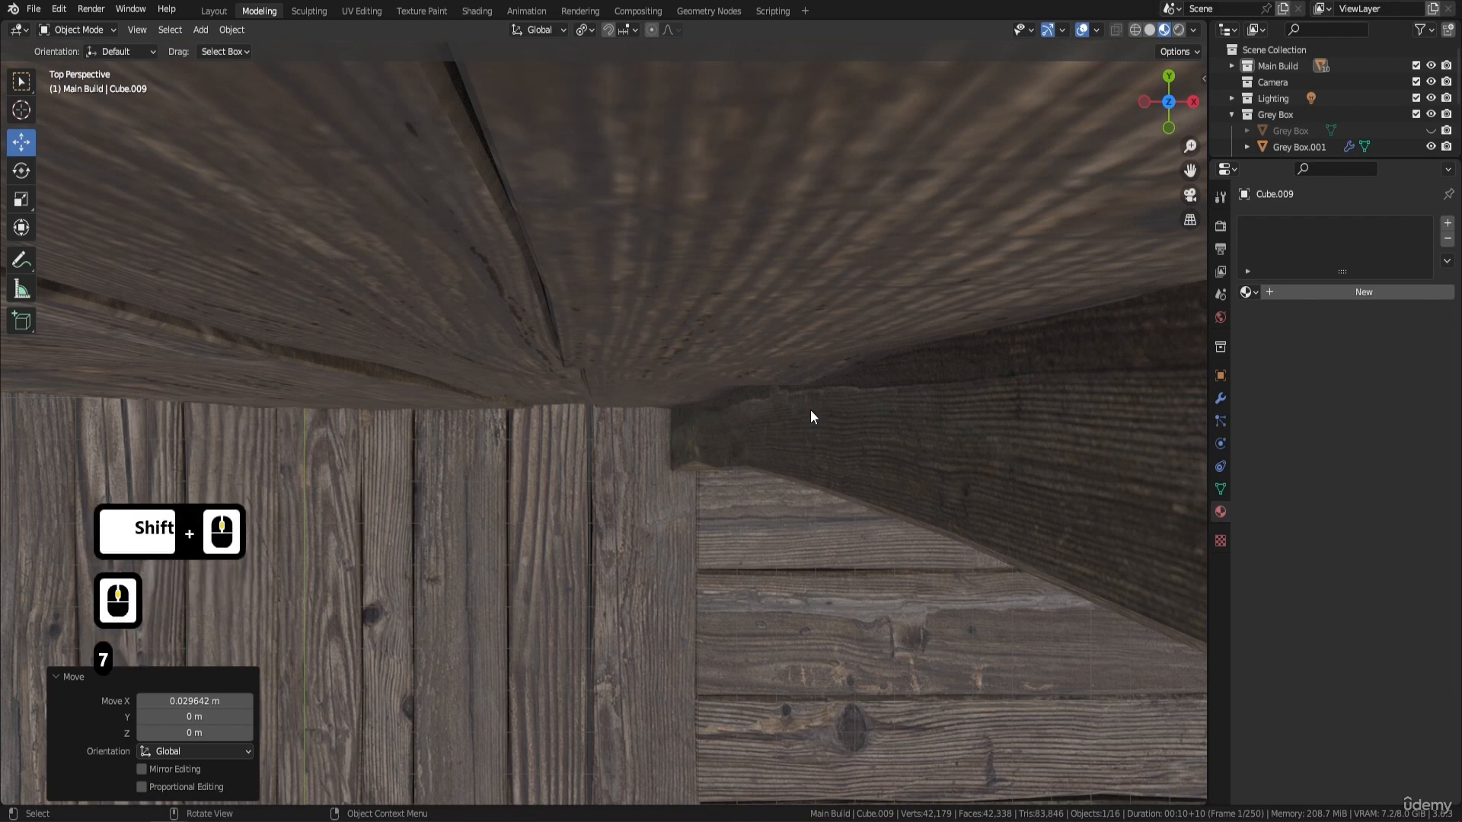
key("KP_7")
scroll(790, 414, "up", 3)
scroll(791, 415, "up", 3)
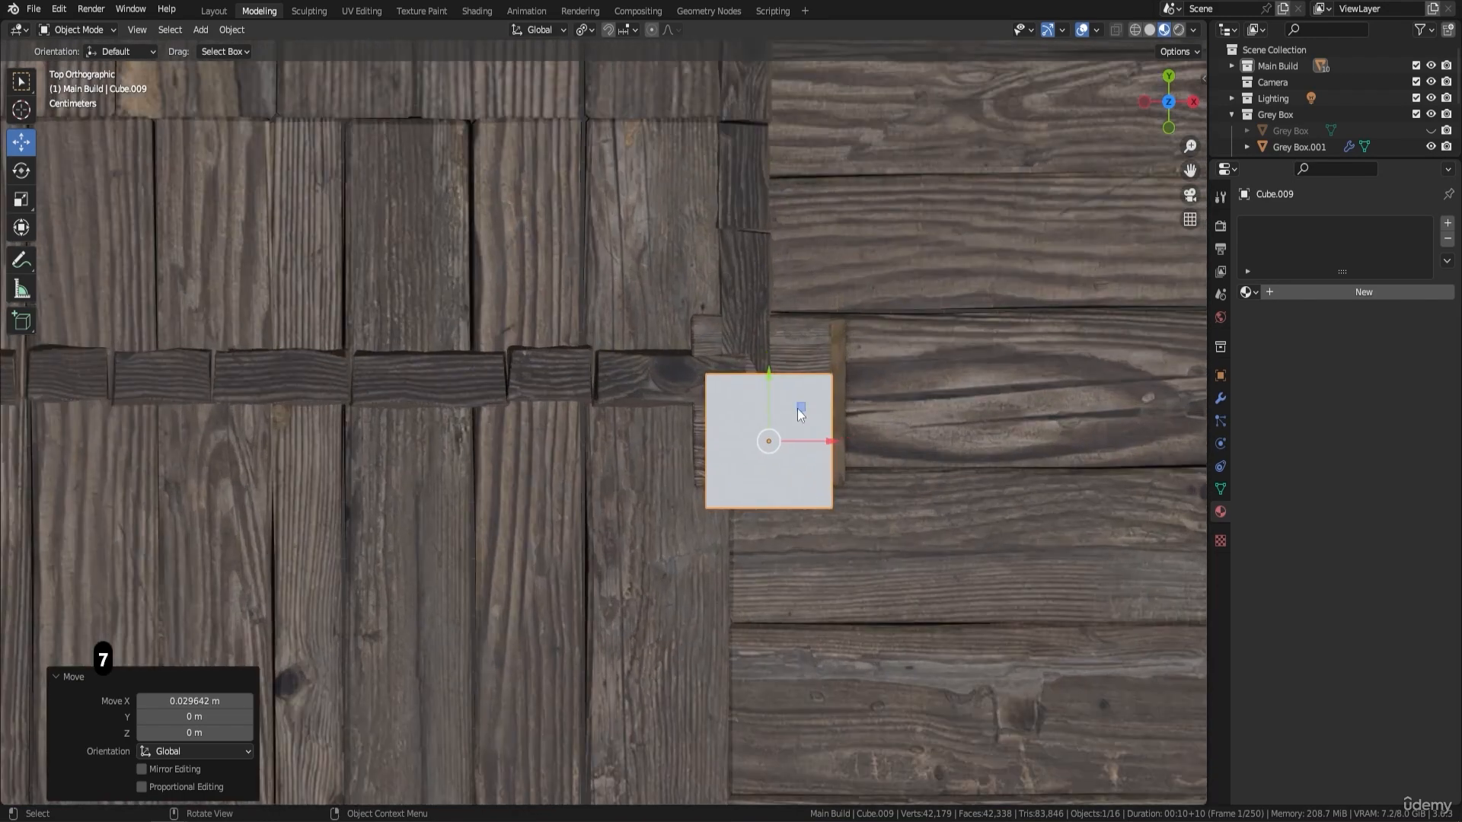
left_click_drag(827, 435, 818, 440)
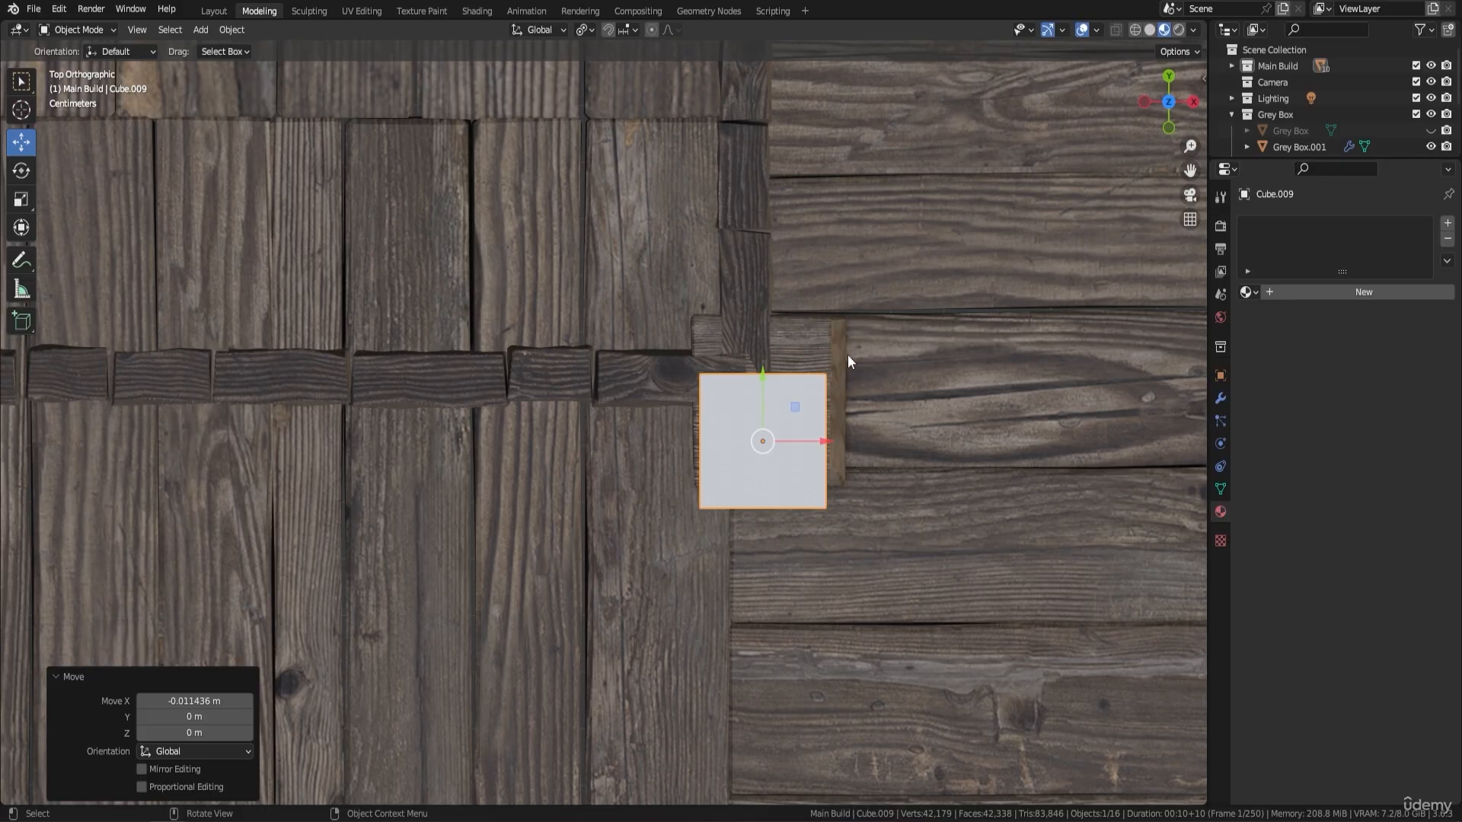
left_click_drag(764, 373, 773, 328)
- Enter Edit Mode on the cube and lower its top face slightly to flatten the block
scroll(733, 405, "down", 1)
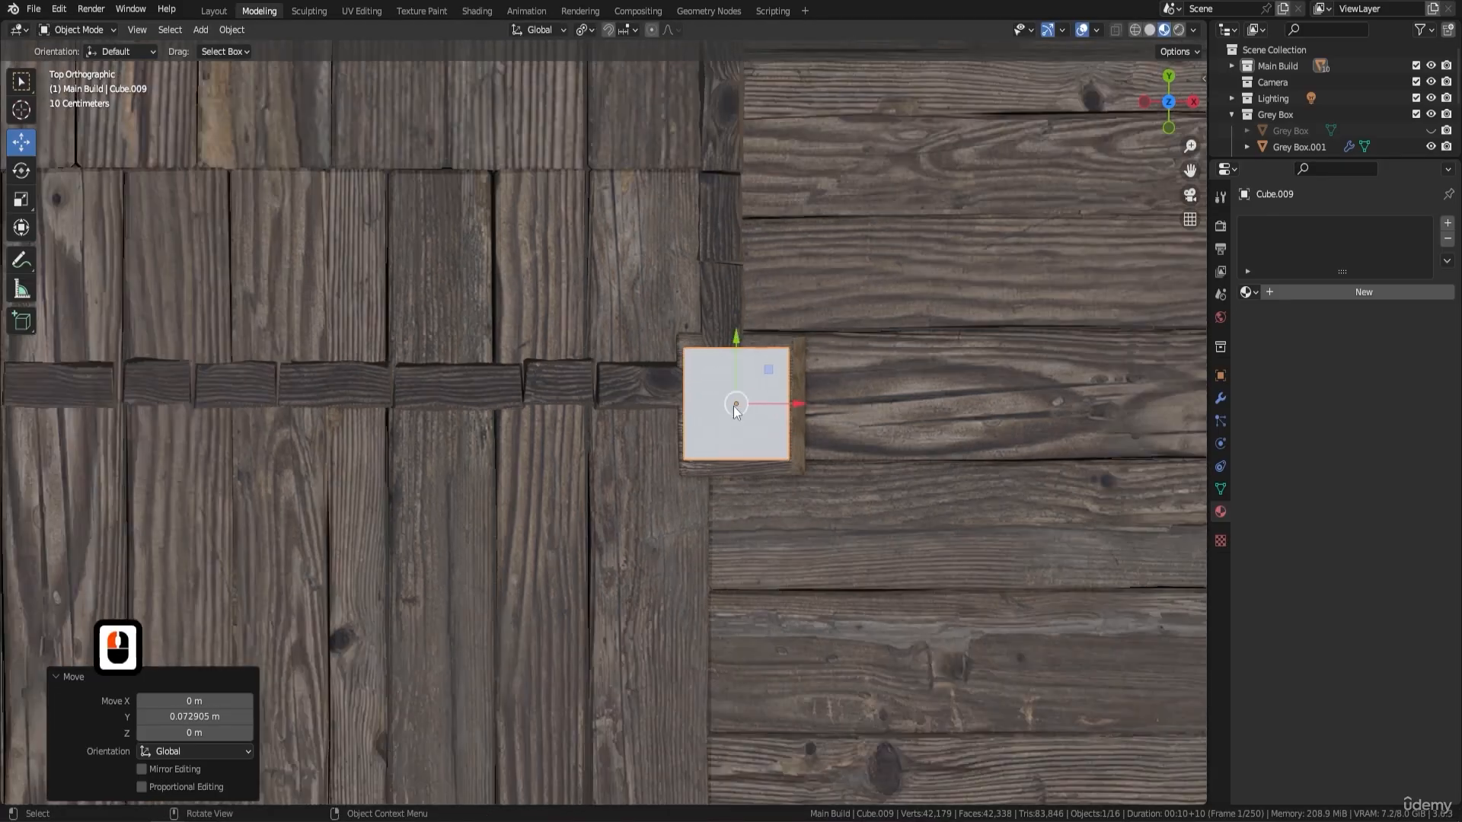
middle_click_drag(733, 405, 831, 310)
scroll(832, 309, "down", 8)
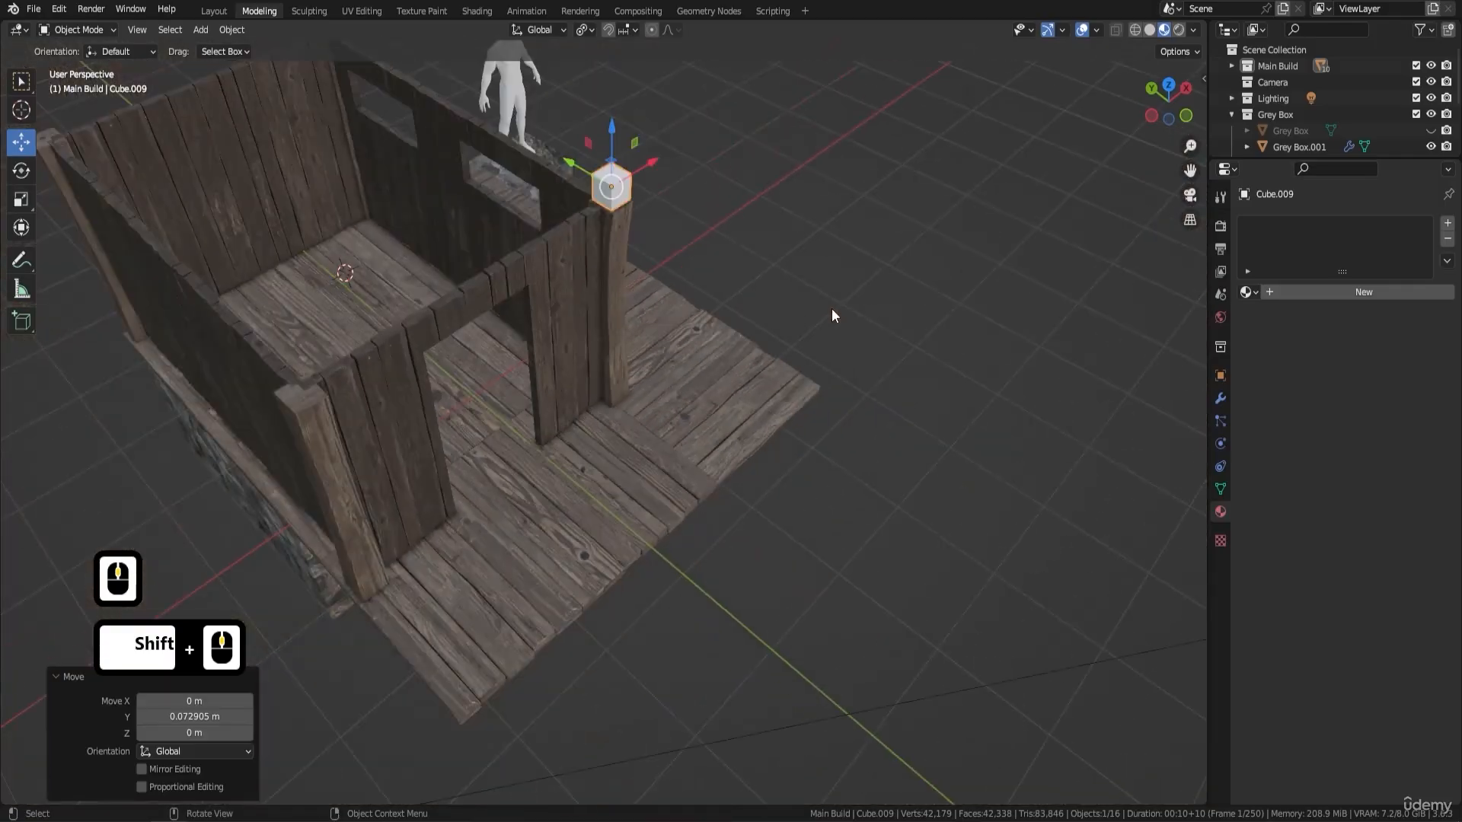
key("KP_Decimal")
middle_click_drag(850, 261, 554, 226)
scroll(564, 263, "down", 10)
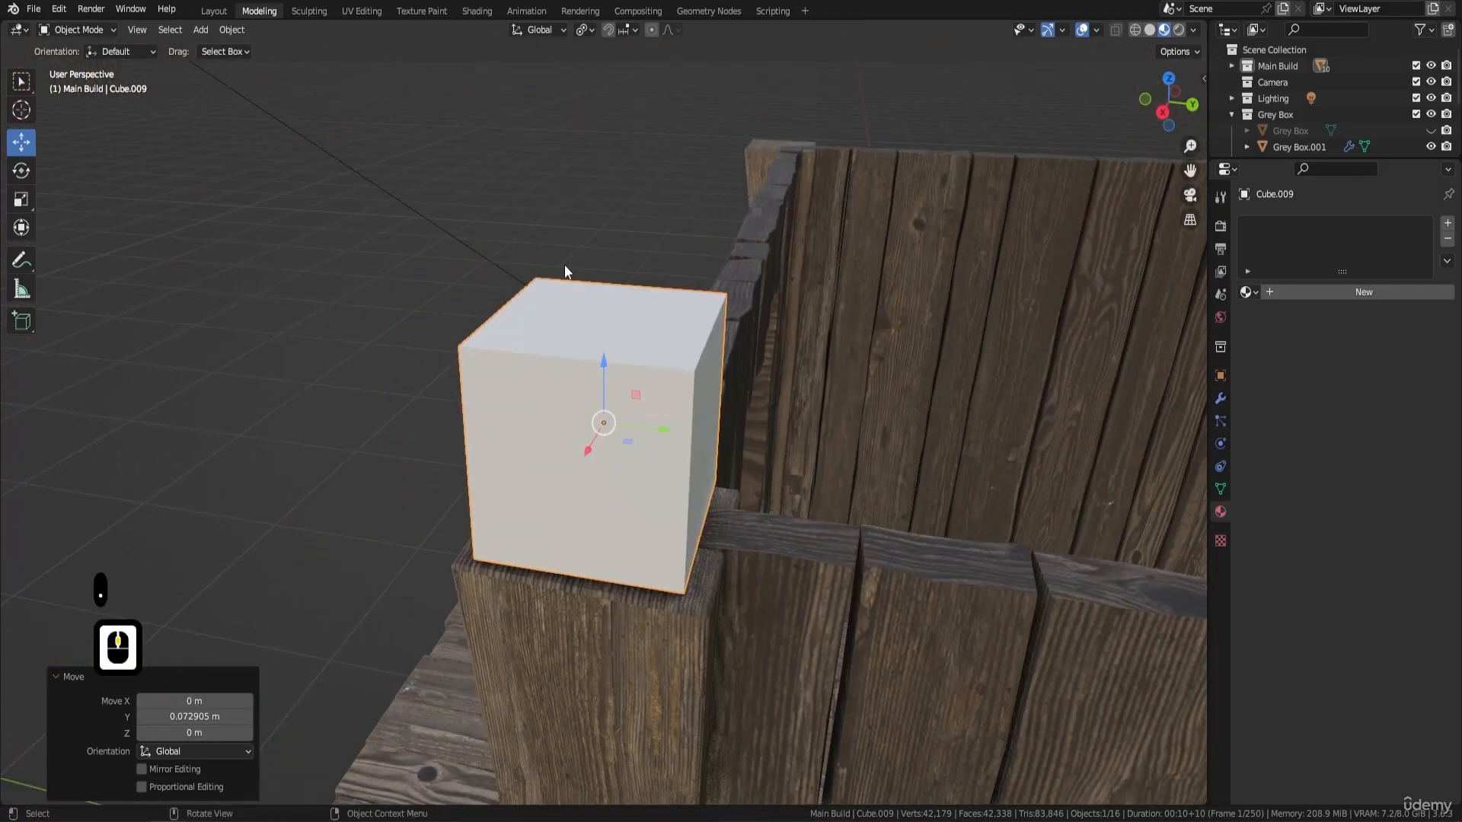
middle_click_drag(638, 369, 640, 351)
middle_click_drag(640, 351, 663, 308, "shift")
key("Tab")
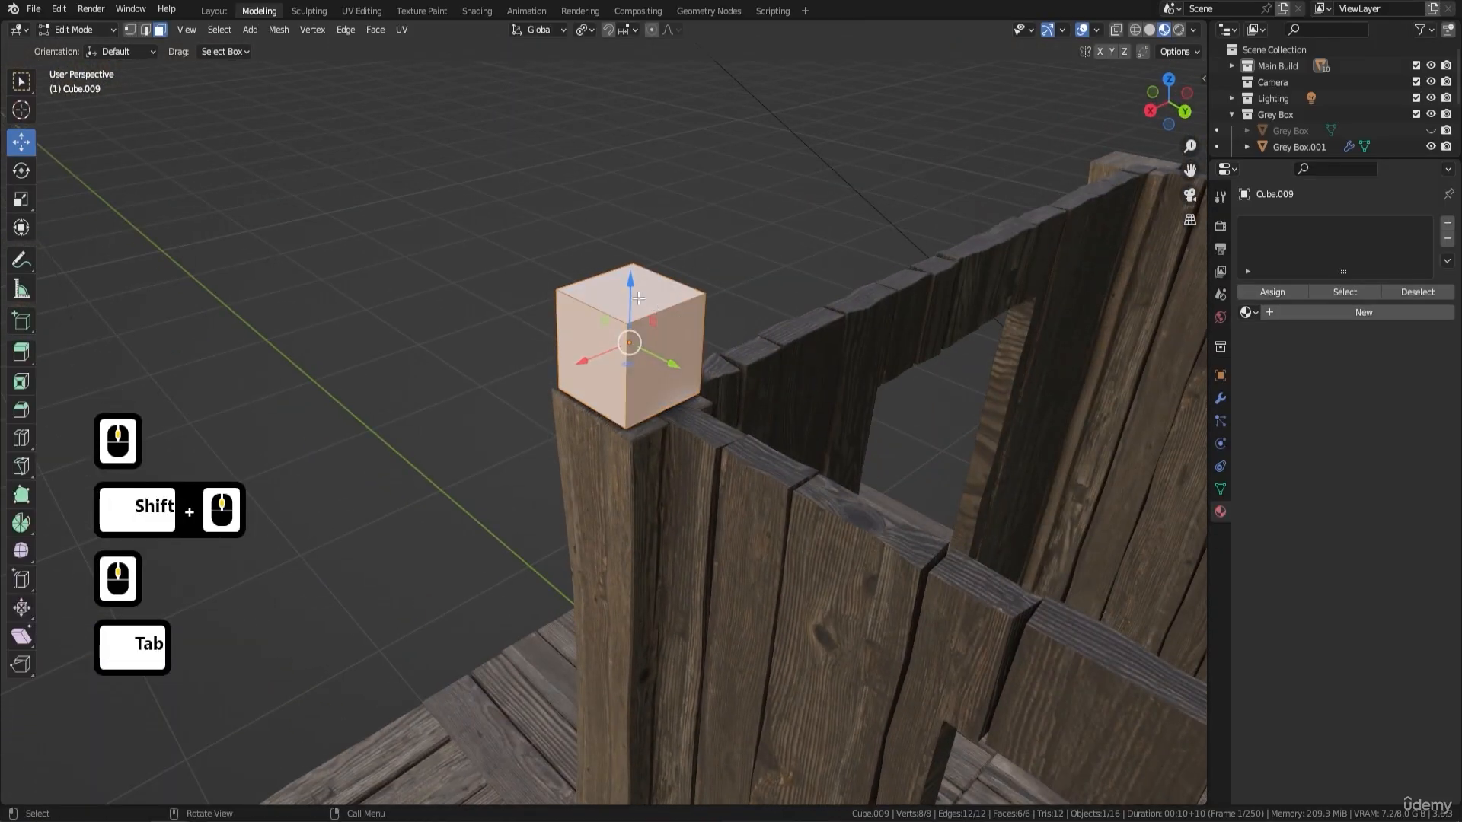
left_click(633, 294)
left_click_drag(631, 232, 632, 249)
- Move the block's inner side face about 0.015 m along X and pull its outer end face out past the corner post
middle_click_drag(765, 263, 653, 314)
left_click(661, 410)
left_click_drag(624, 390, 632, 393)
mouse_move(632, 392)
middle_mouse_down()
mouse_move(730, 336)
mouse_move(640, 396)
middle_mouse_up()
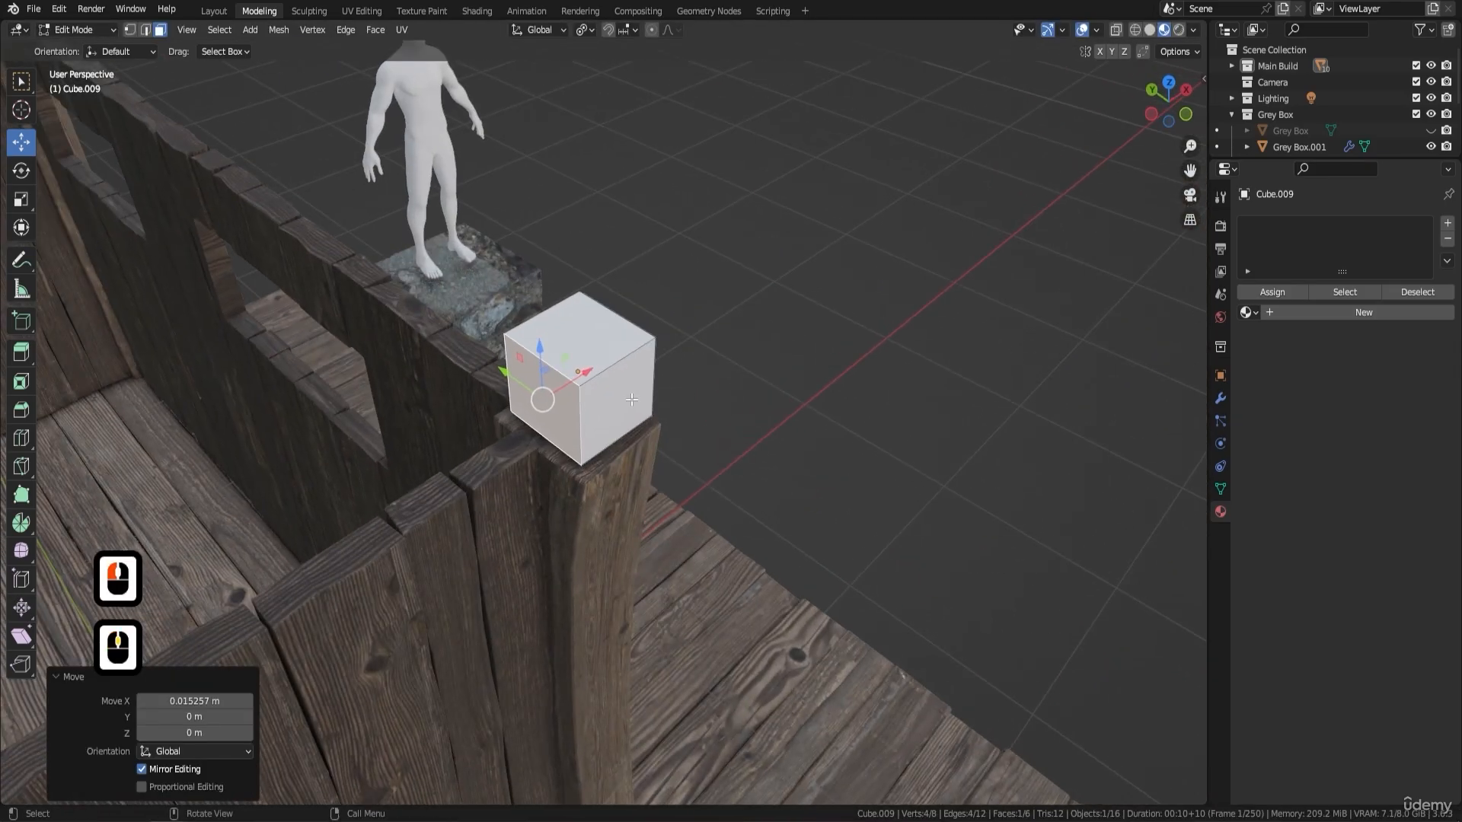
left_click(631, 400)
left_click_drag(583, 372, 688, 442)
- Extend the block's opposite end face about 4.52 m along Y to form a beam over the windowed wall
scroll(804, 369, "down", 3)
middle_click_drag(804, 368, 499, 347)
left_click(499, 348)
scroll(721, 372, "down", 3)
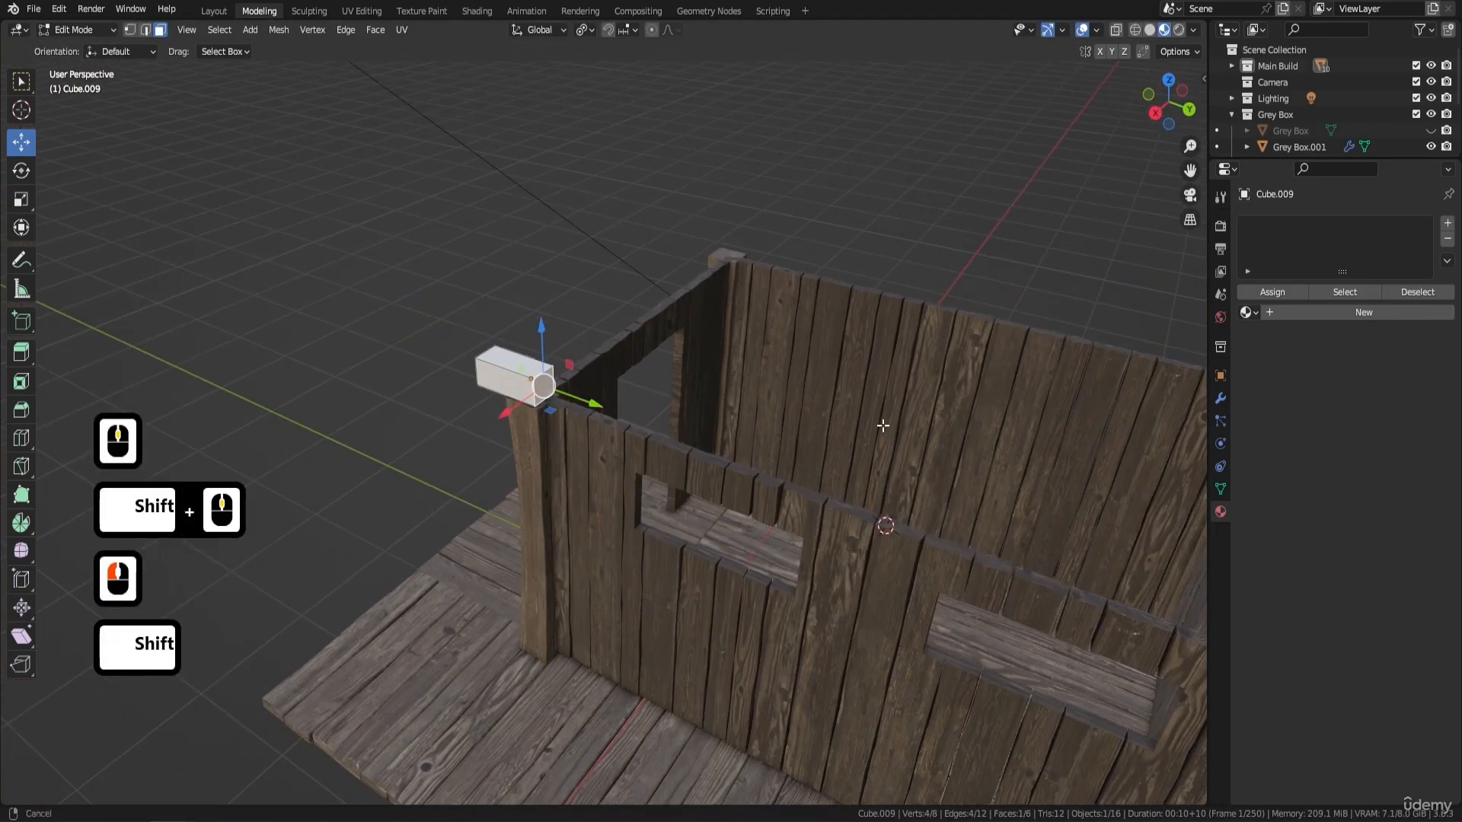
middle_click_drag(880, 424, 617, 332, "shift")
scroll(616, 333, "down", 1)
left_click_drag(400, 330, 926, 531)
- Select the whole beam mesh and lower it about 0.007 m onto the wall and posts
middle_click_drag(837, 488, 757, 353)
scroll(443, 316, "up", 3)
middle_click_drag(443, 316, 532, 342, "shift")
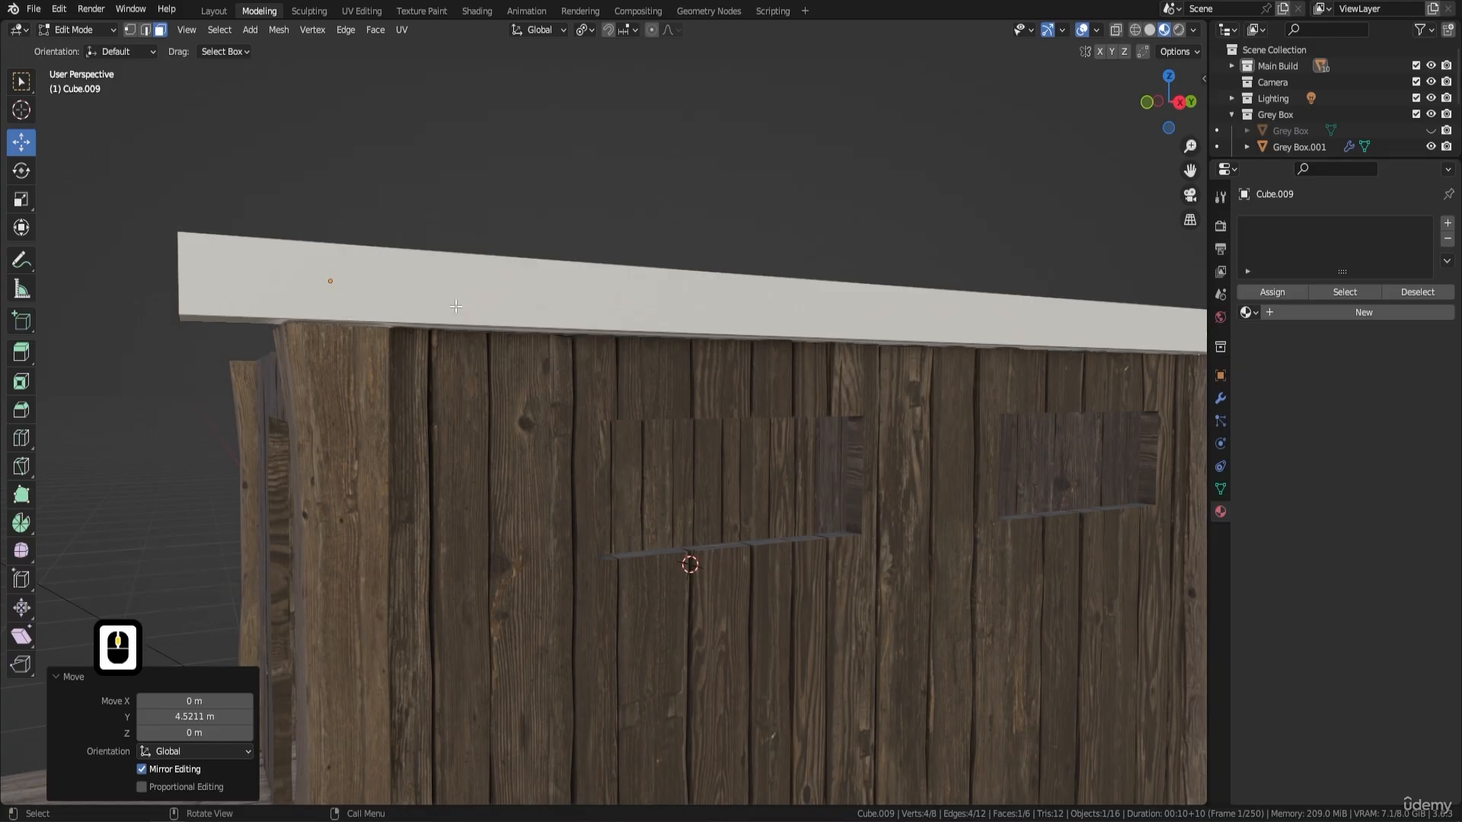
key("l")
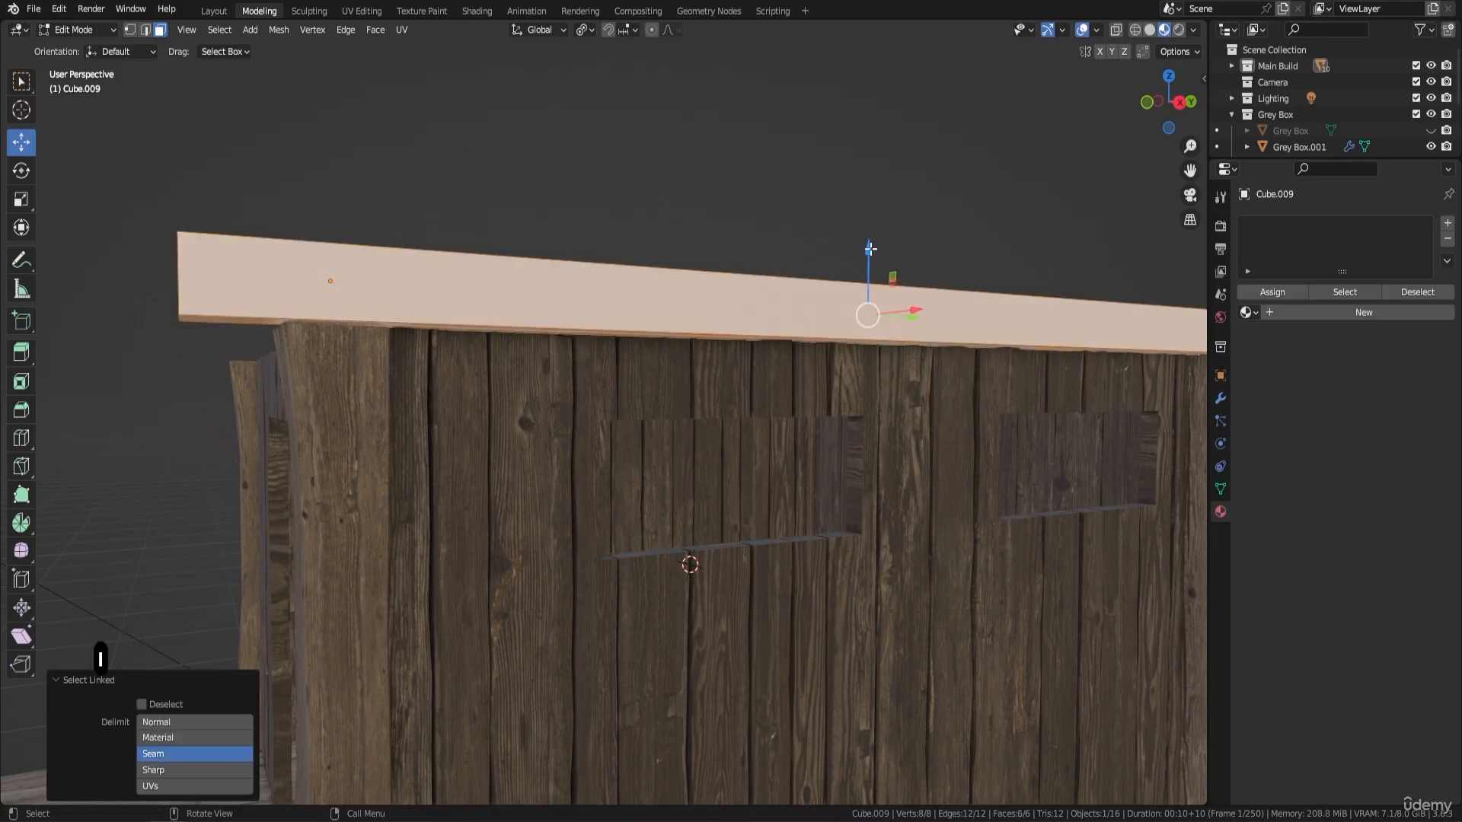
left_click_drag(870, 249, 895, 211)
- Return to Object Mode and apply all transforms to the beam
scroll(837, 218, "down", 3)
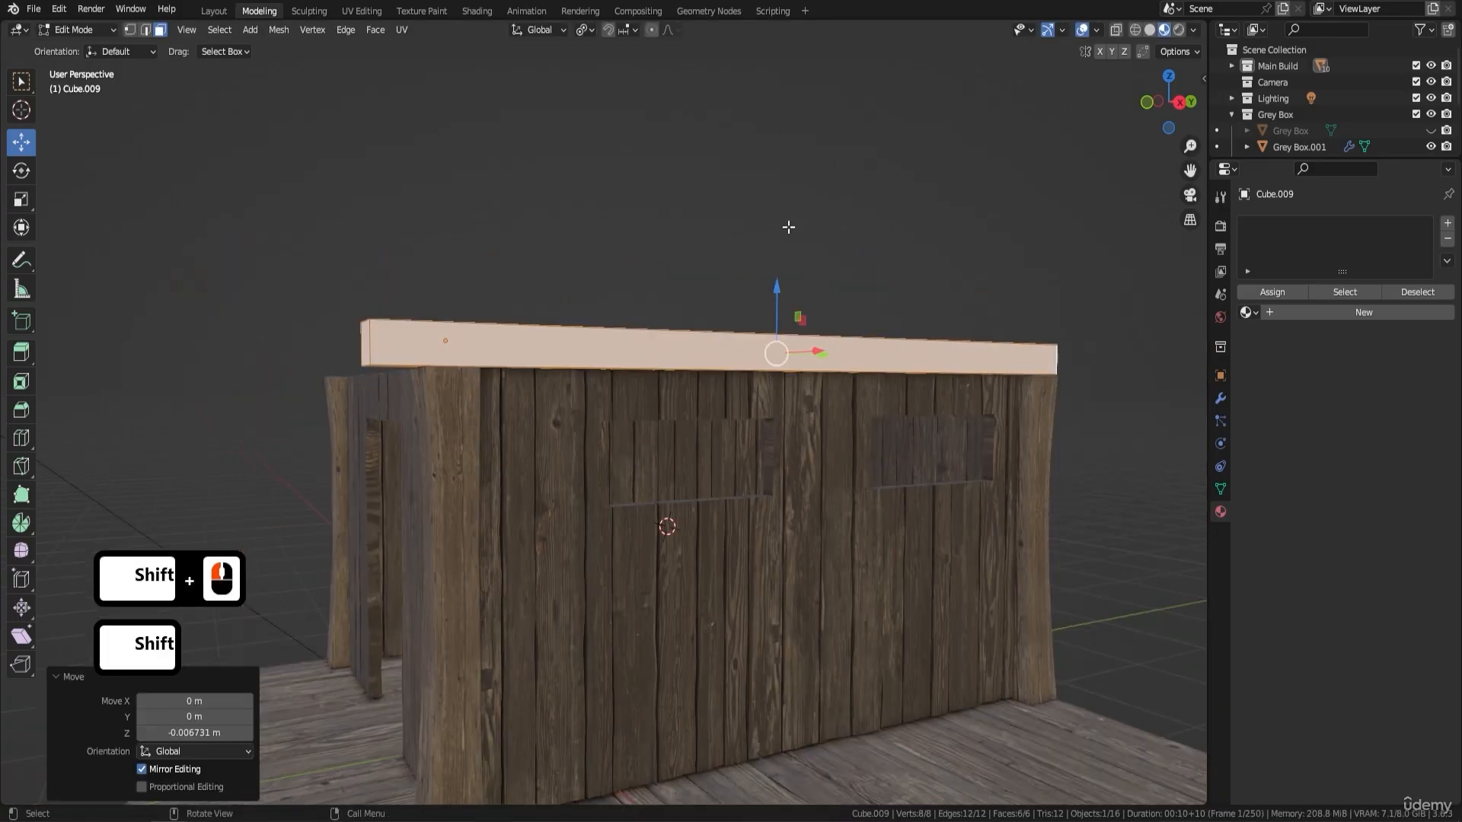
middle_click_drag(607, 249, 790, 288)
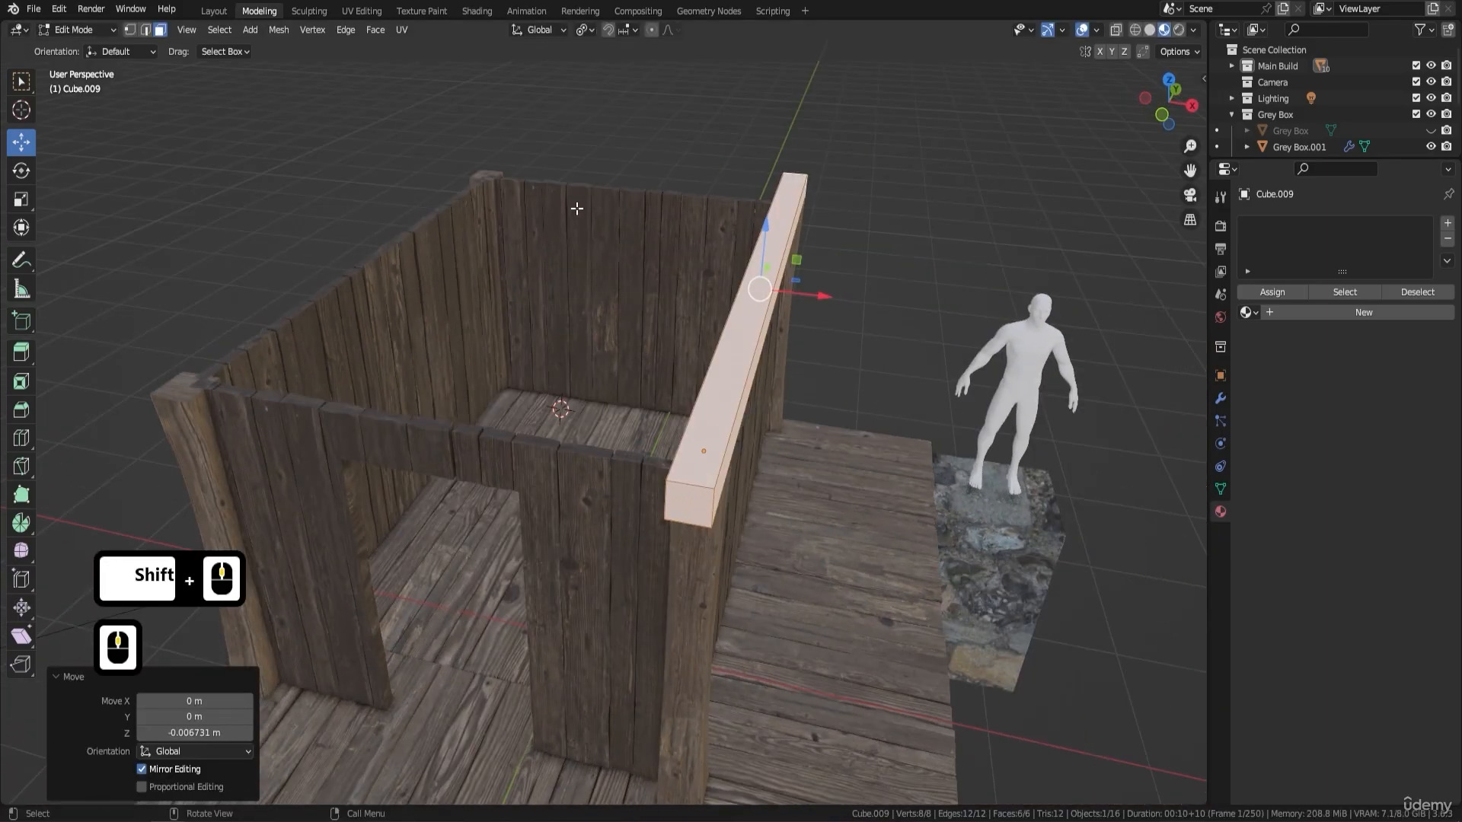
middle_click_drag(688, 277, 792, 262)
key("Tab")
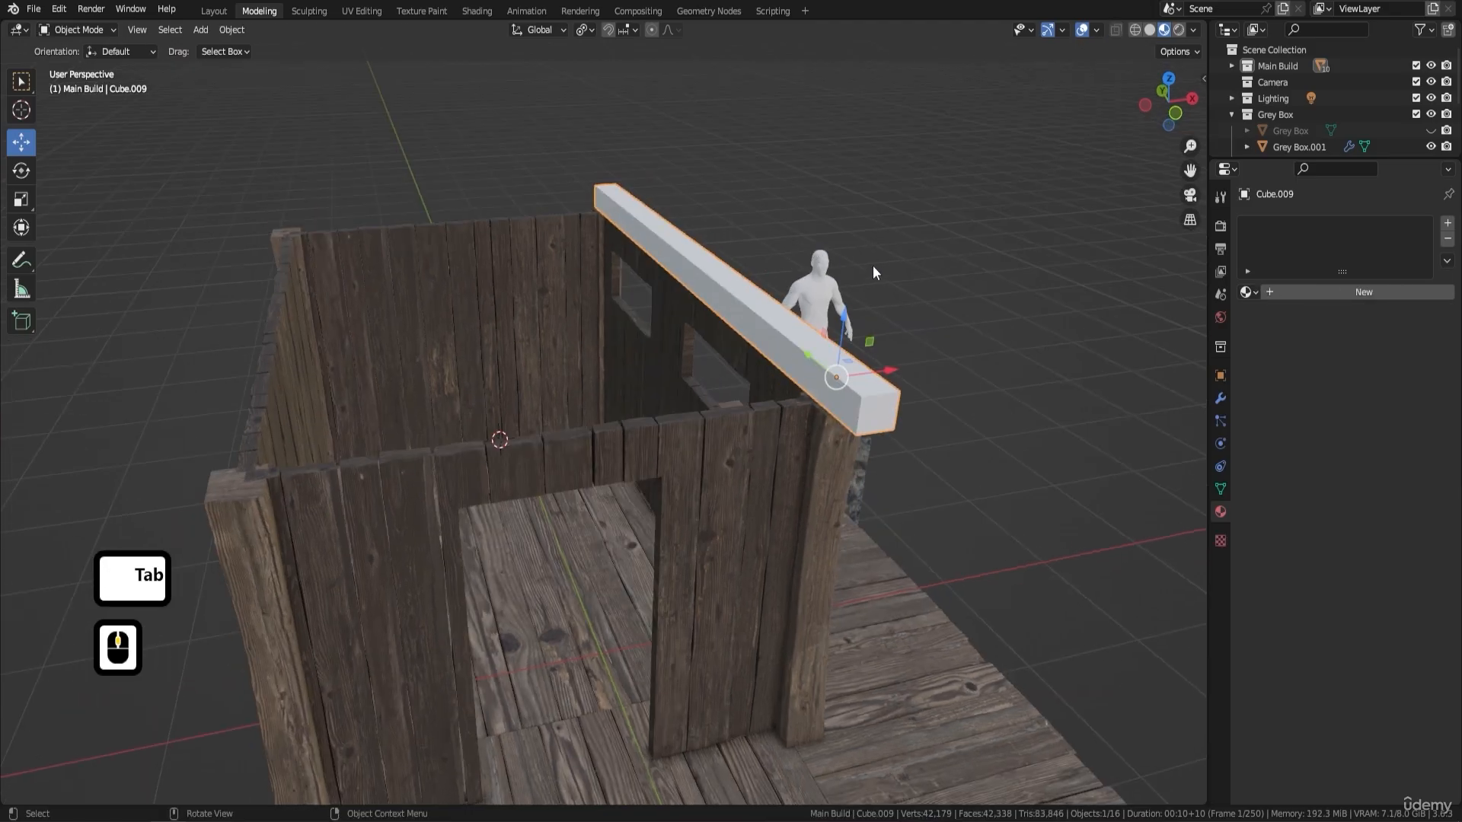
key("ctrl+a")
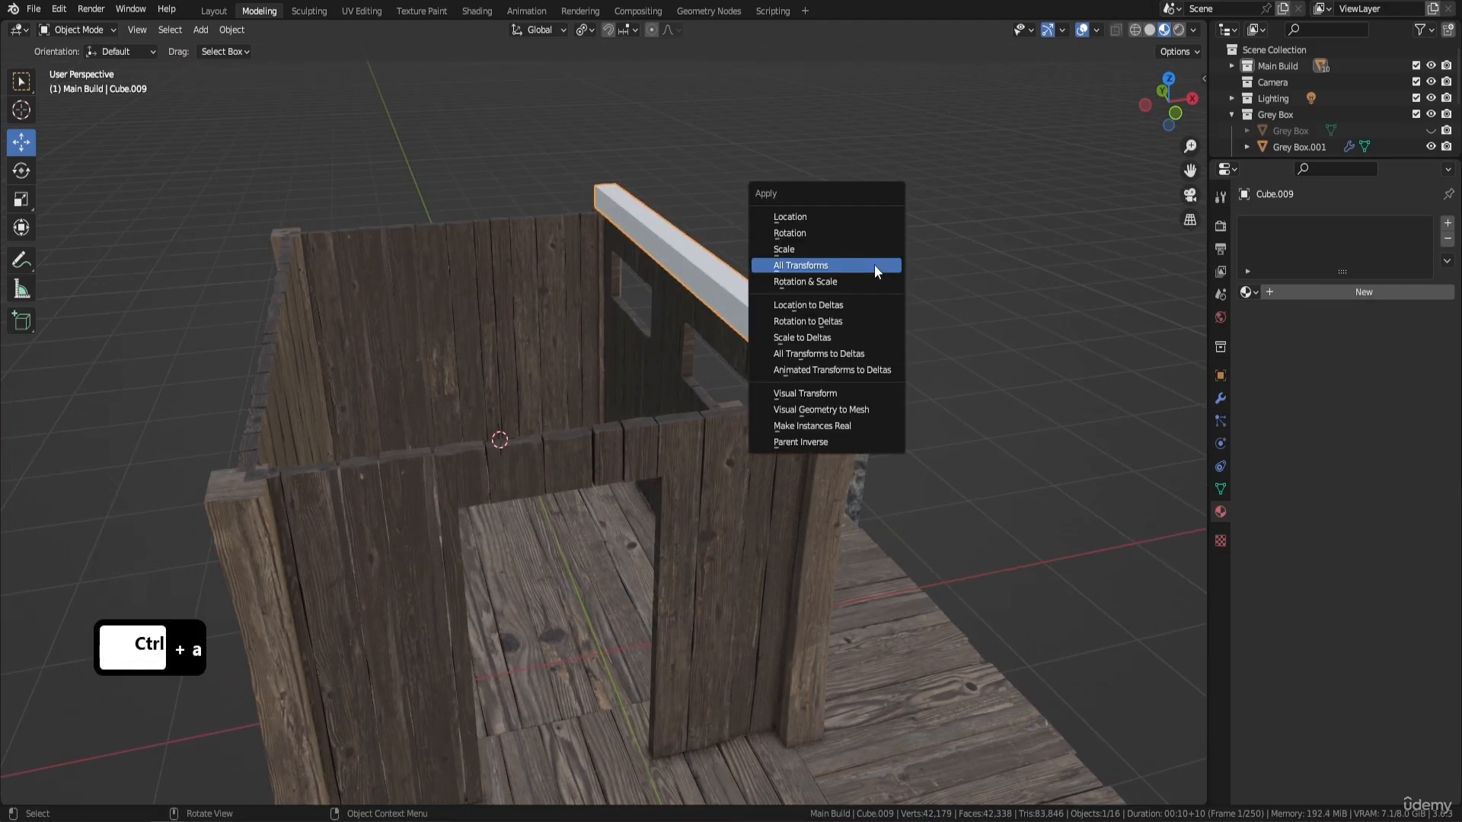
left_click(874, 265)
- Set the beam's origin to the 3D cursor
middle_click_drag(731, 334, 836, 287)
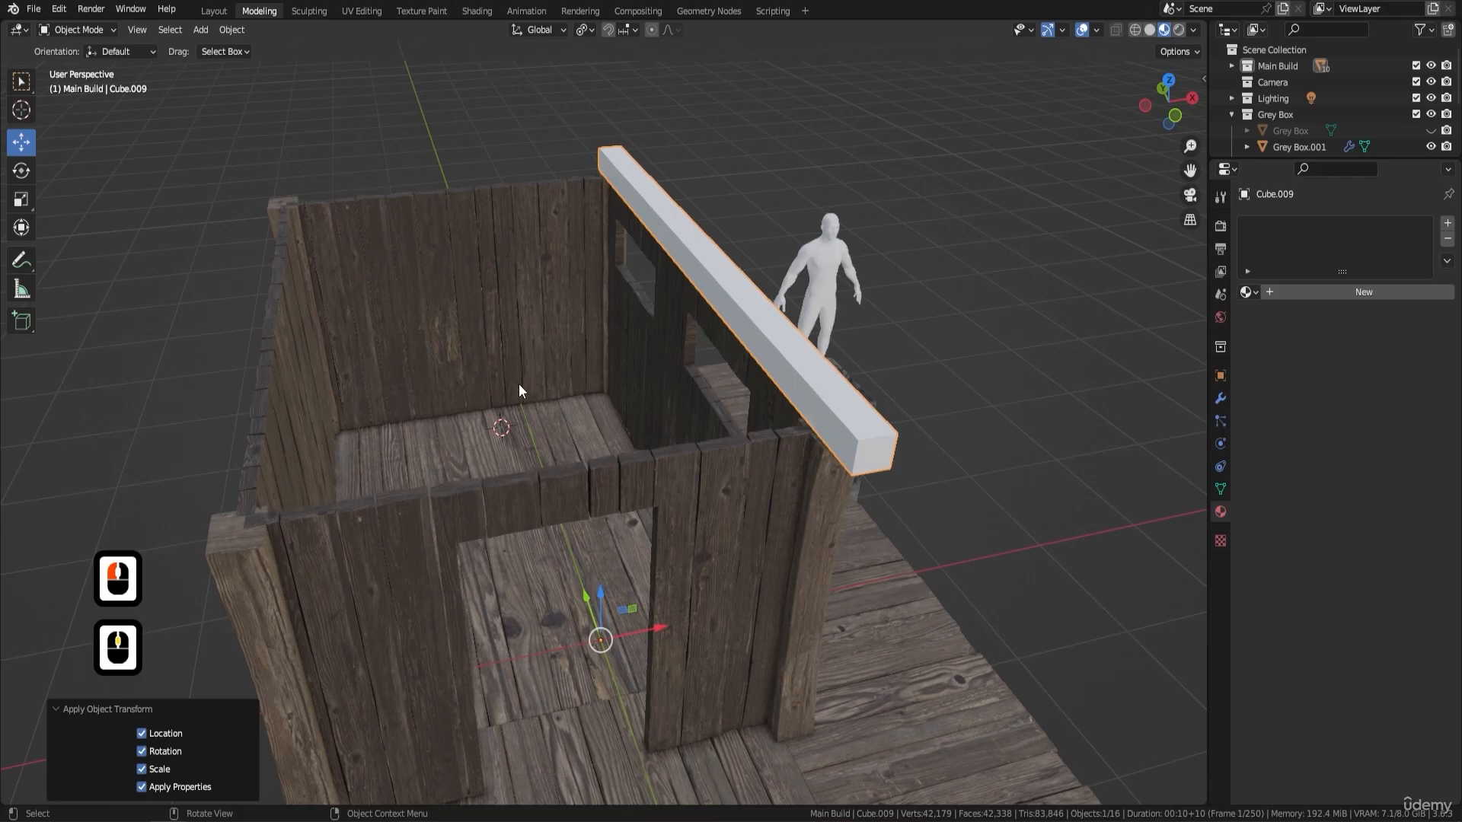
middle_click_drag(536, 405, 519, 414)
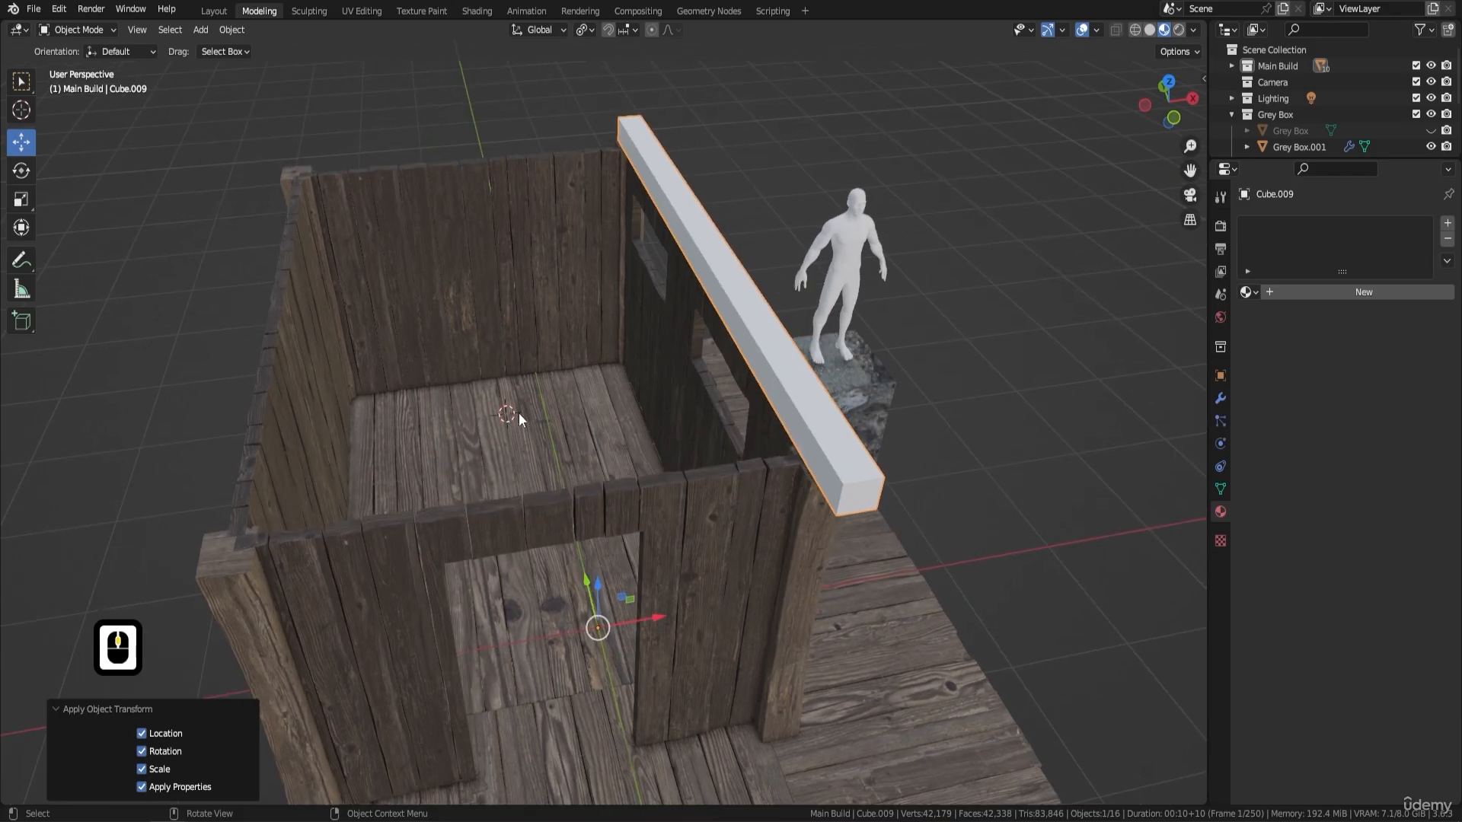
right_click(921, 322)
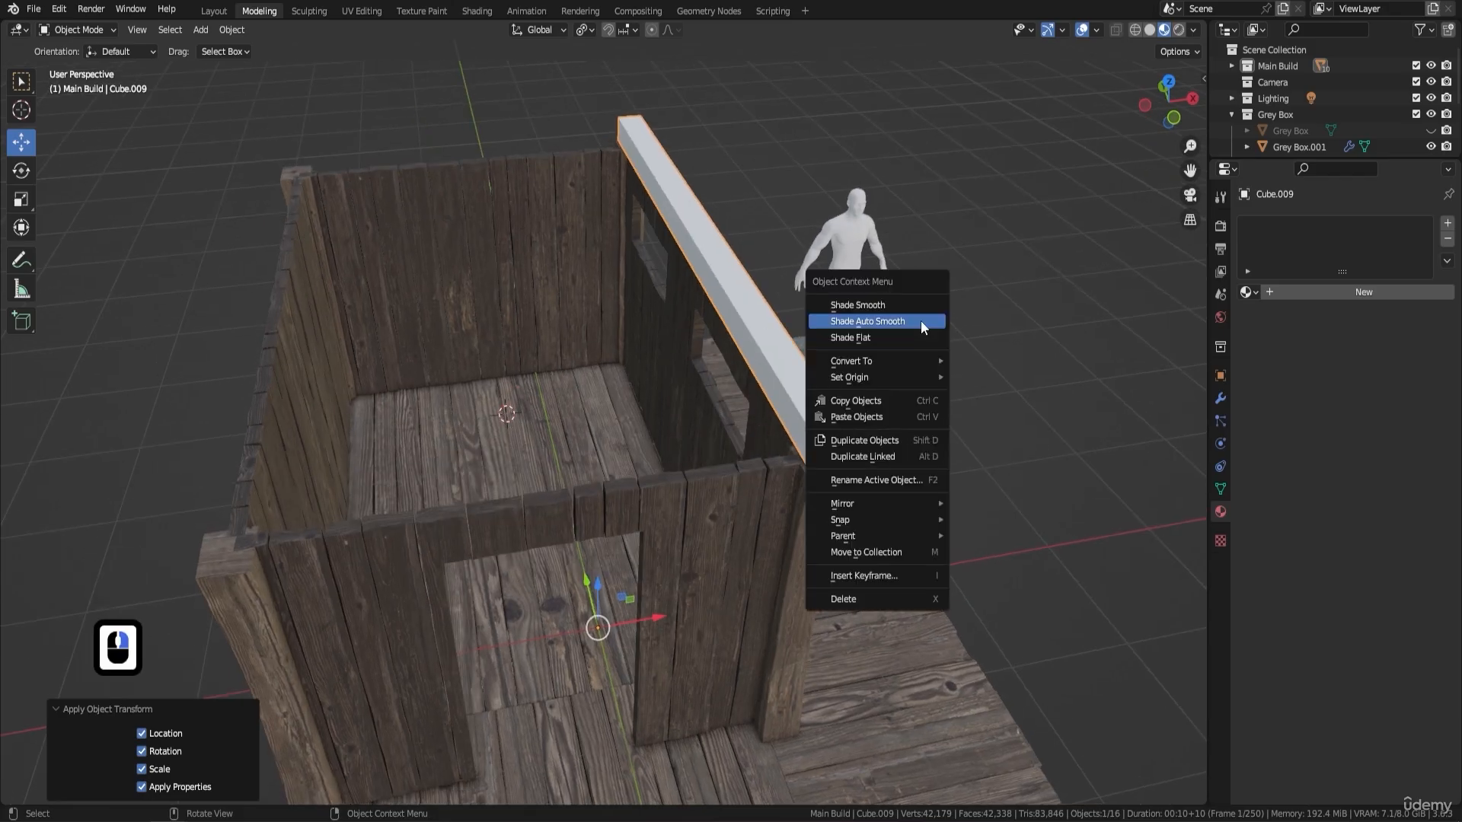
mouse_move(916, 375)
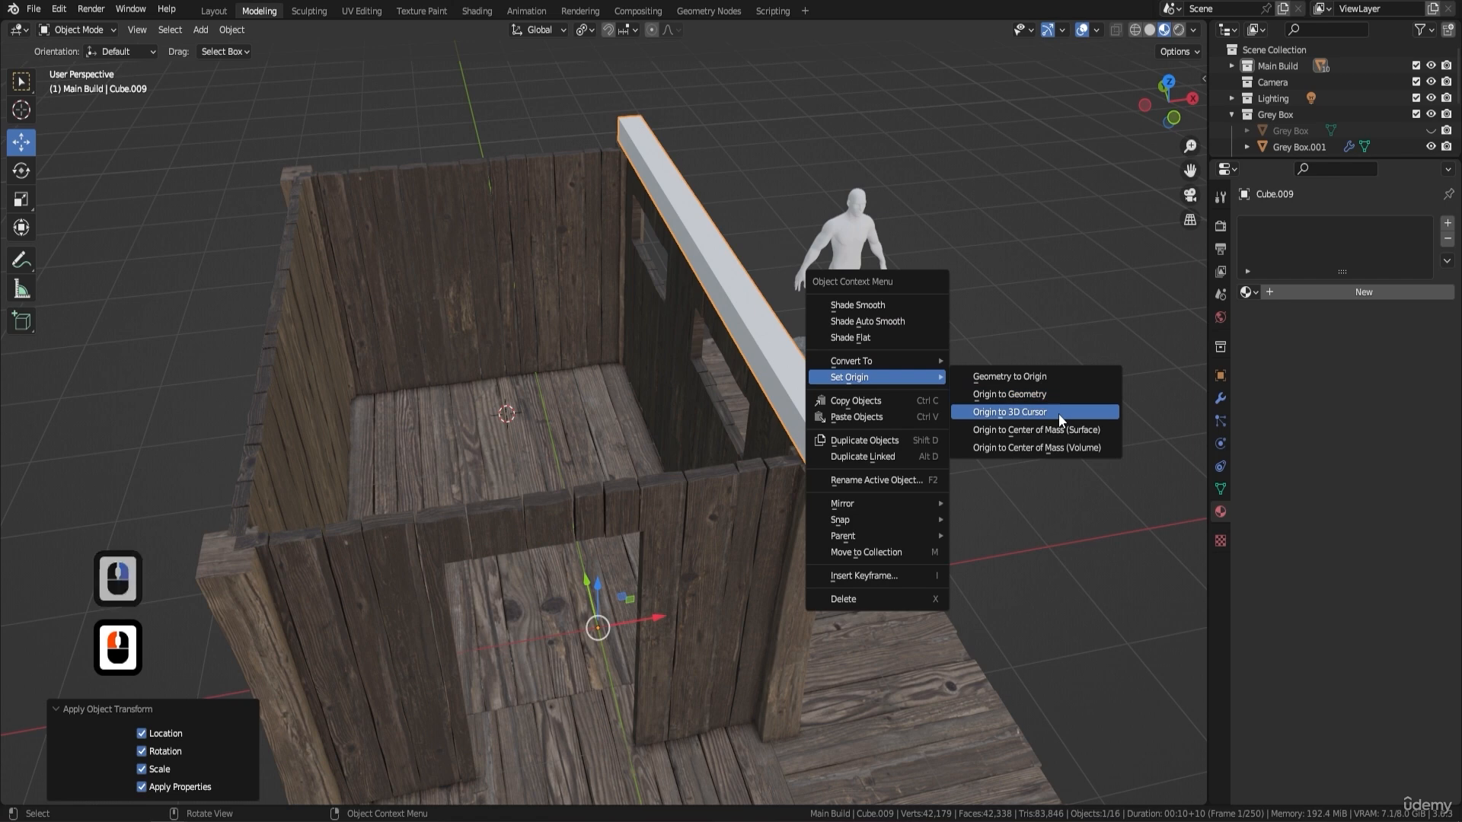
left_click(1058, 415)
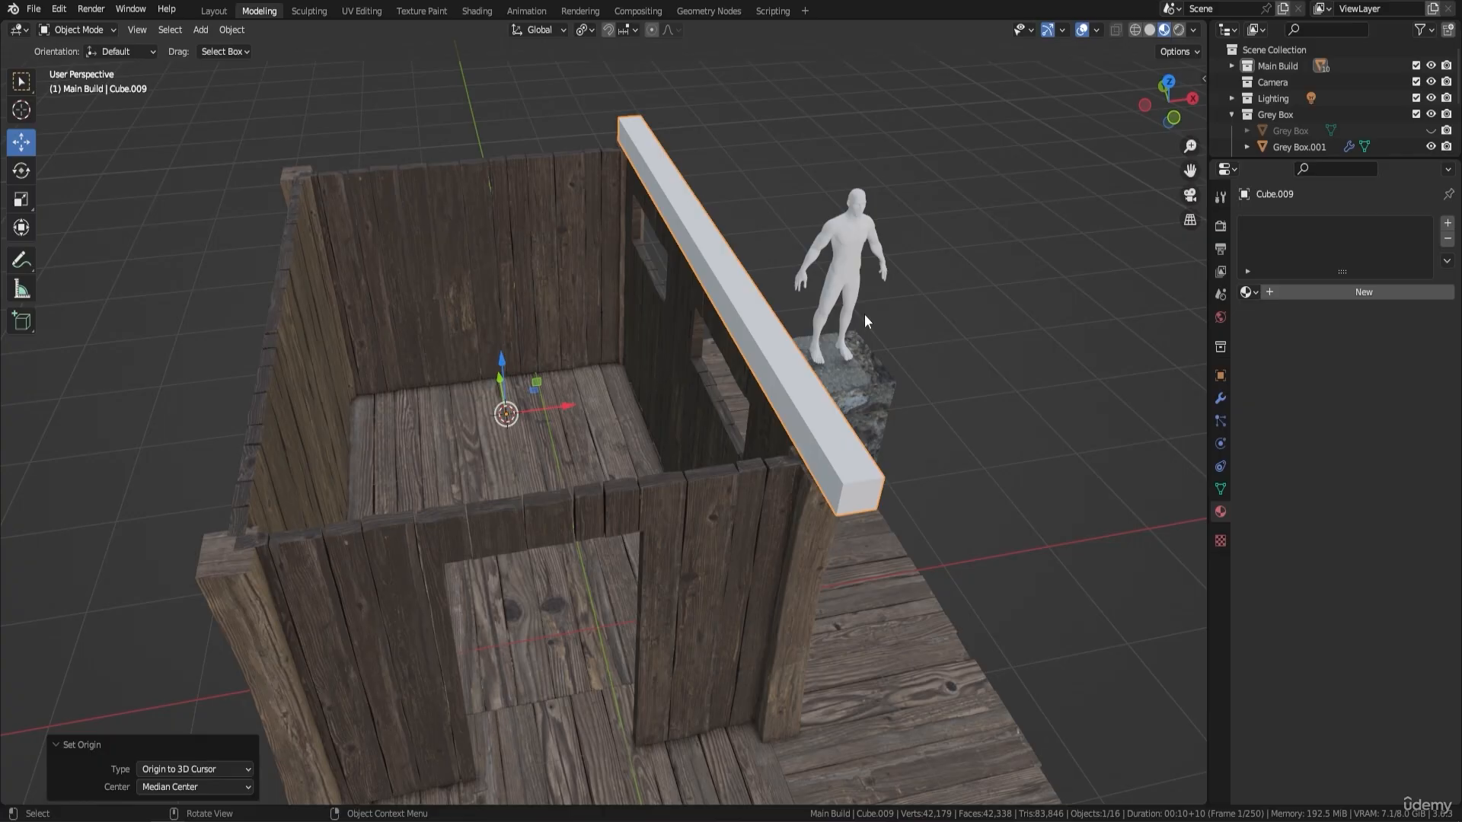
- Show the modifier properties of the beam
middle_click_drag(650, 373, 591, 425)
middle_click_drag(944, 354, 852, 272, "shift")
middle_click_drag(775, 226, 651, 299)
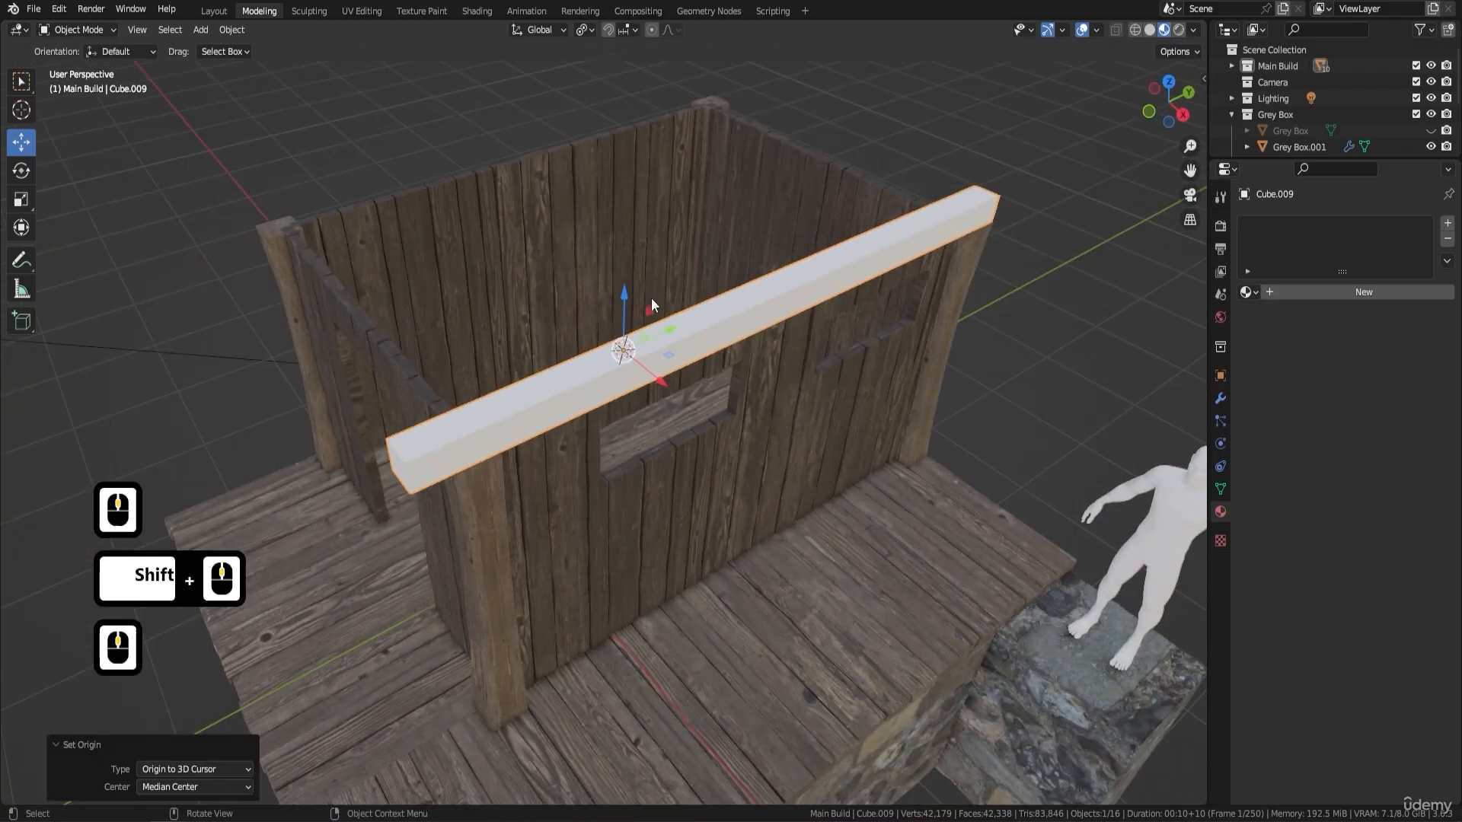
left_click(1221, 398)
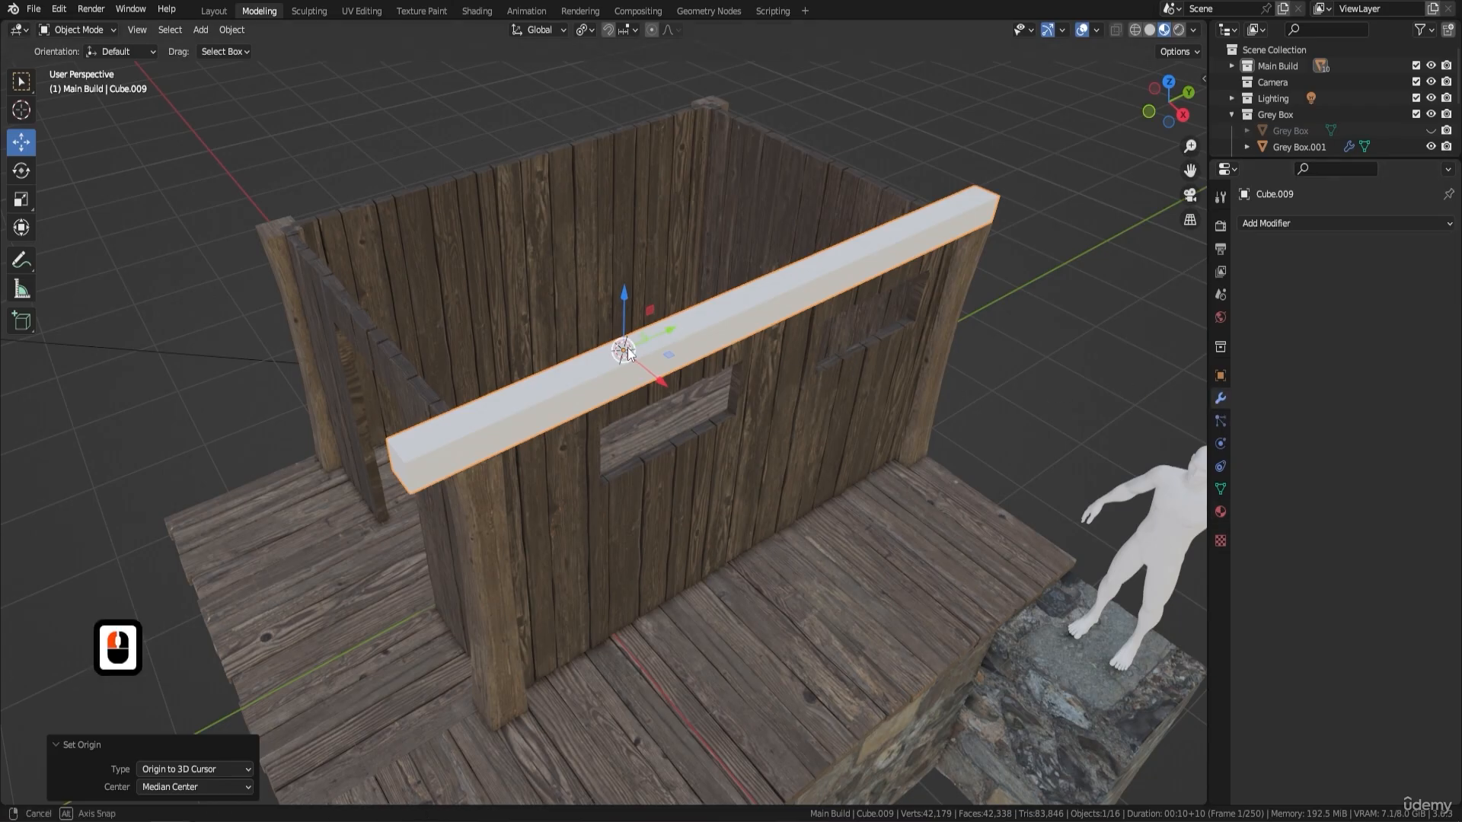
- Select the beam's two end faces in Edit Mode and mark their boundary edges as seams
middle_click_drag(673, 321, 672, 360)
key("Tab")
left_click(582, 424)
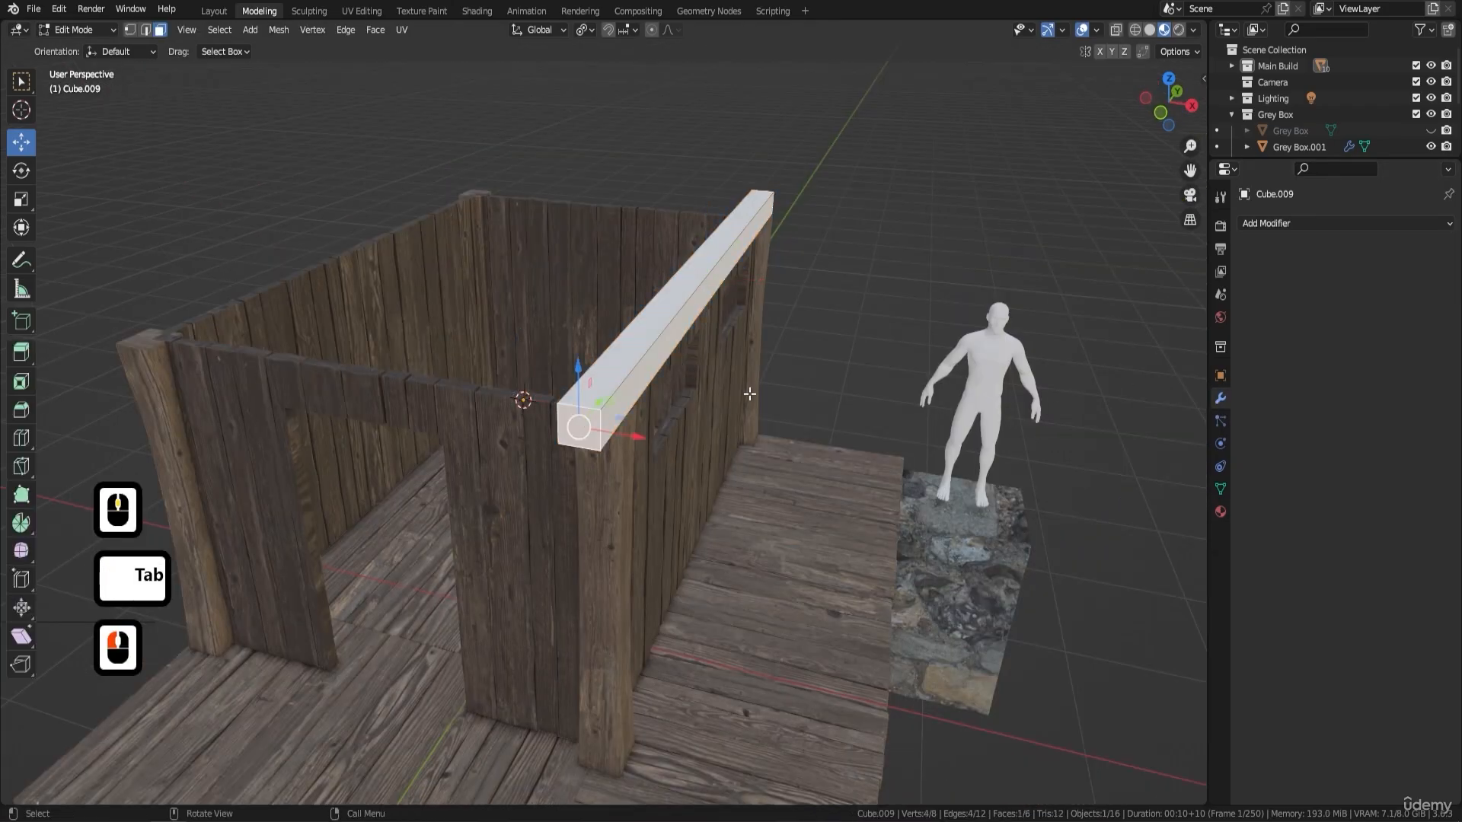
middle_click_drag(583, 424, 794, 538)
left_click(792, 535, "shift")
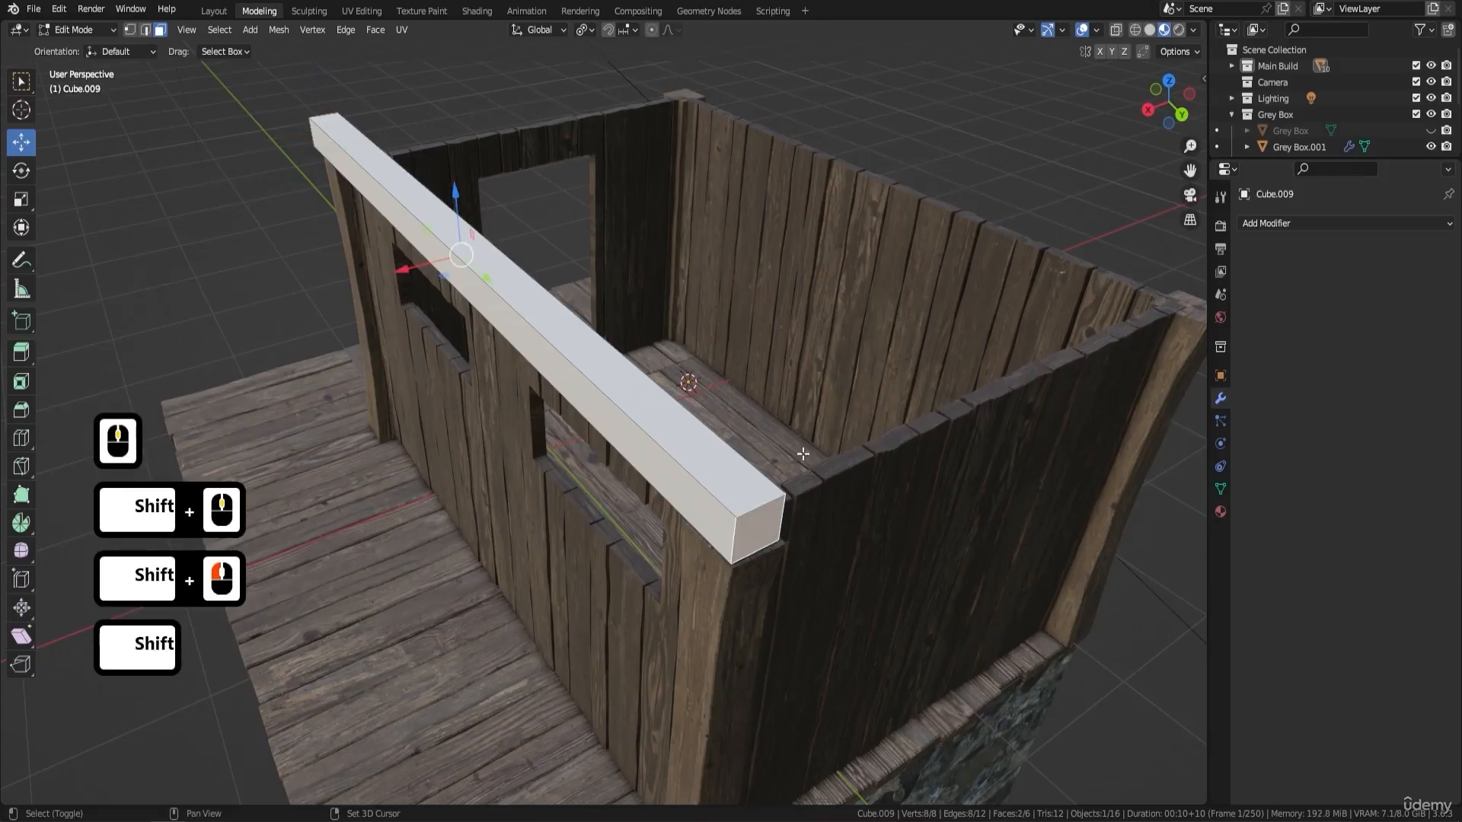
key("ctrl+e")
left_click(824, 374)
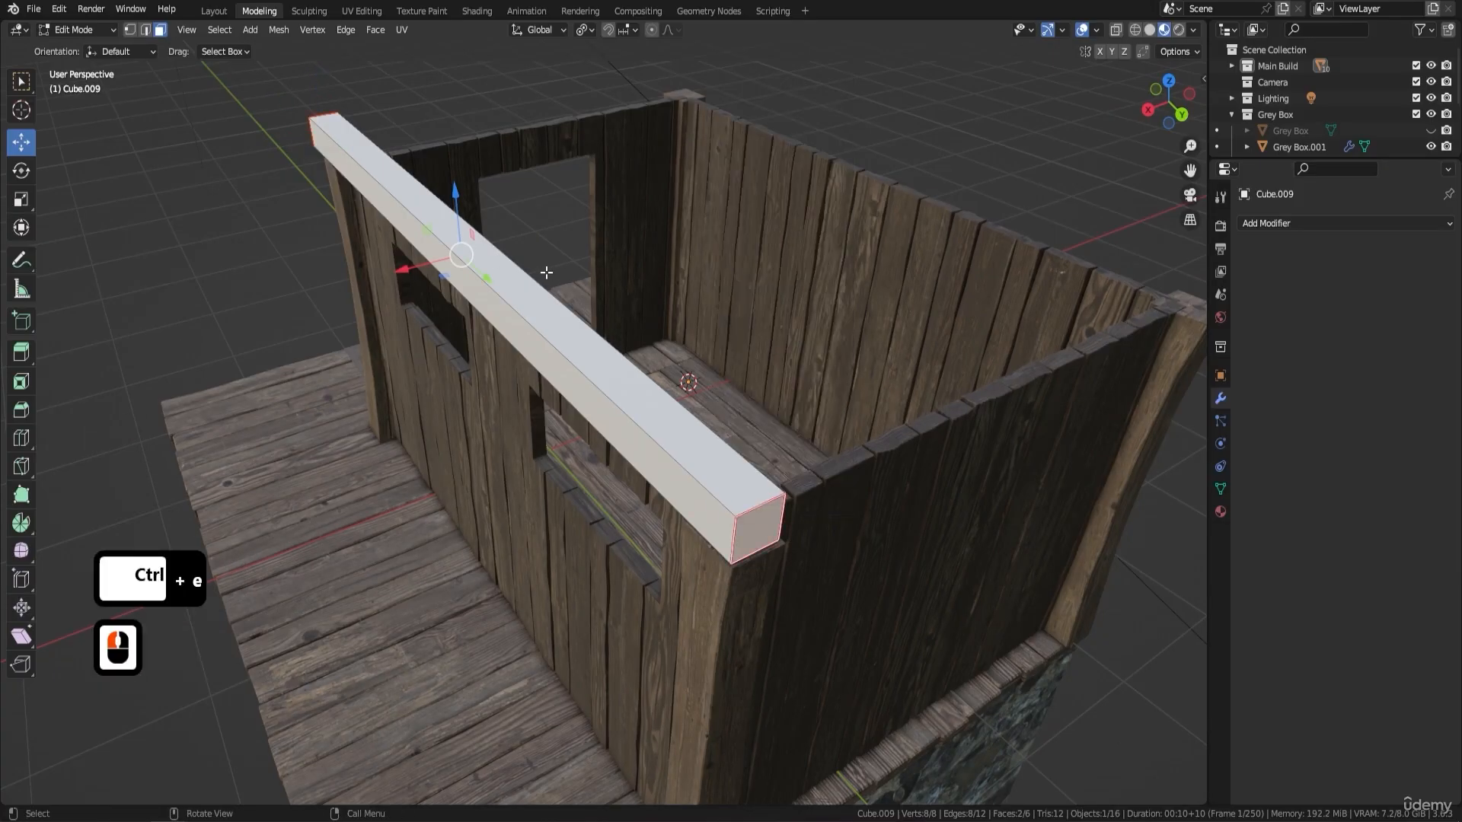
- Select the beam's long lower edge on the hut's inner side and mark it as a seam
left_click(144, 29)
middle_click_drag(255, 53, 466, 189)
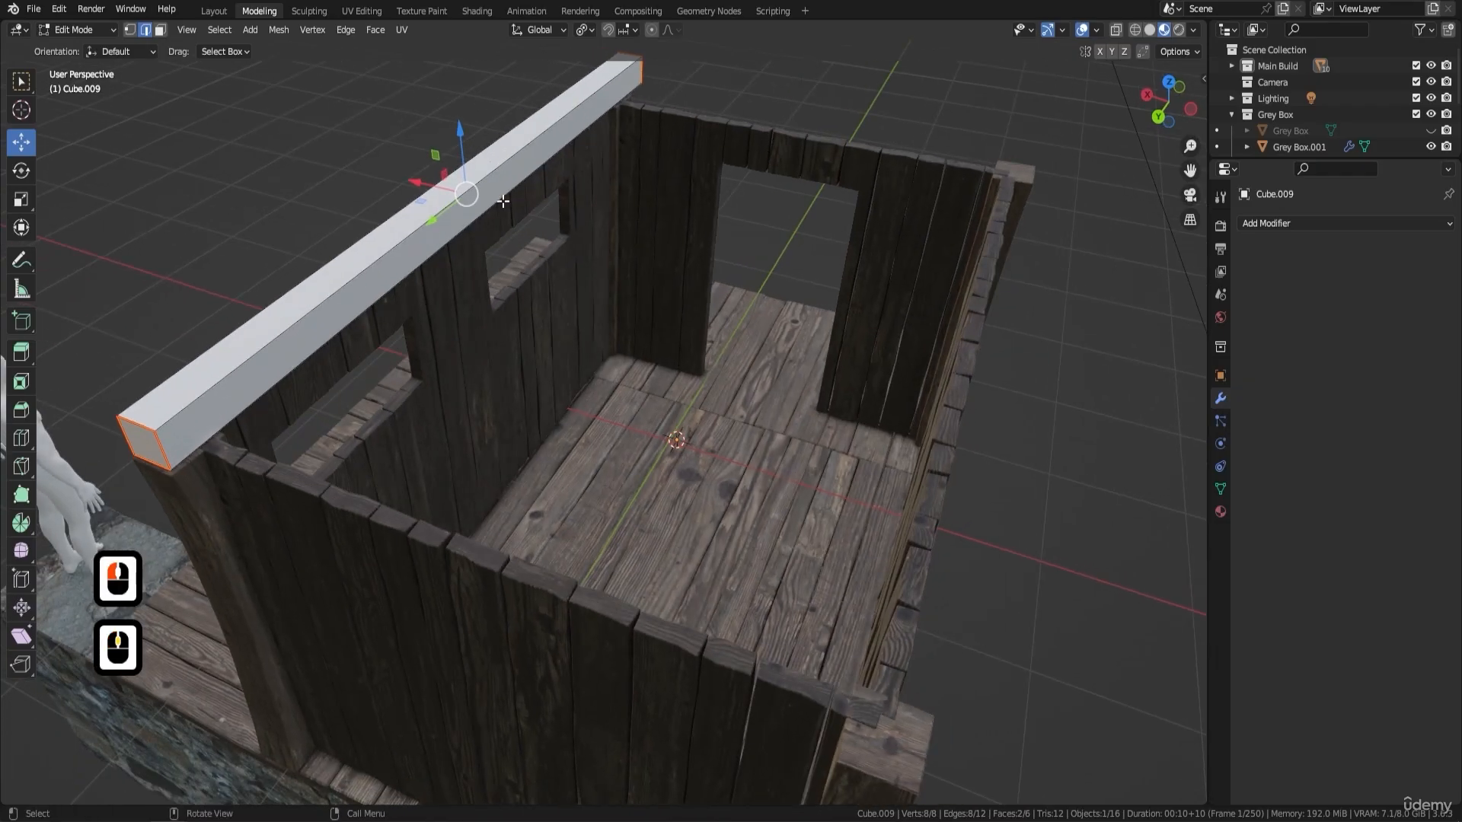
left_click(575, 160)
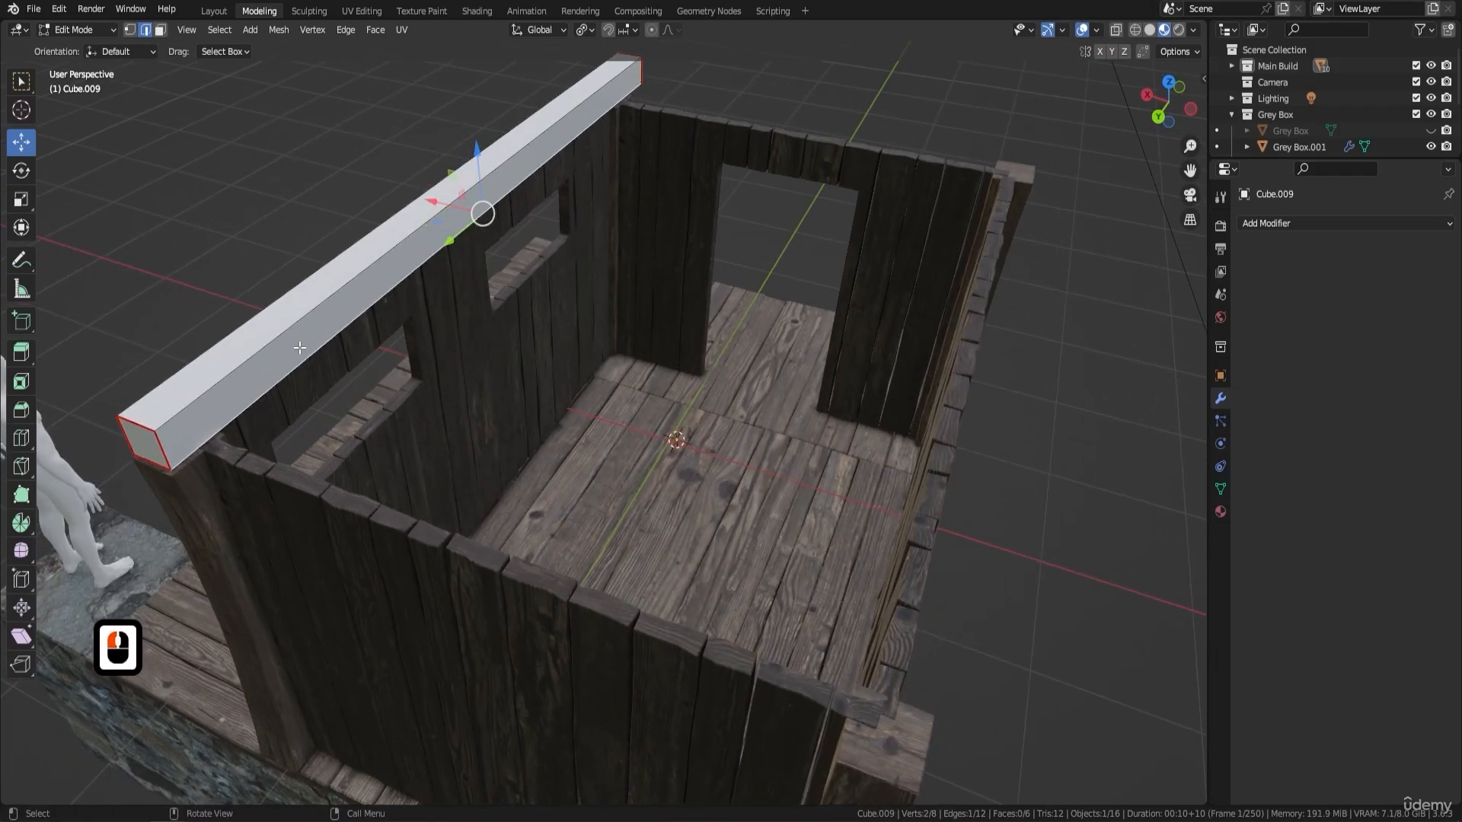
right_click(504, 291)
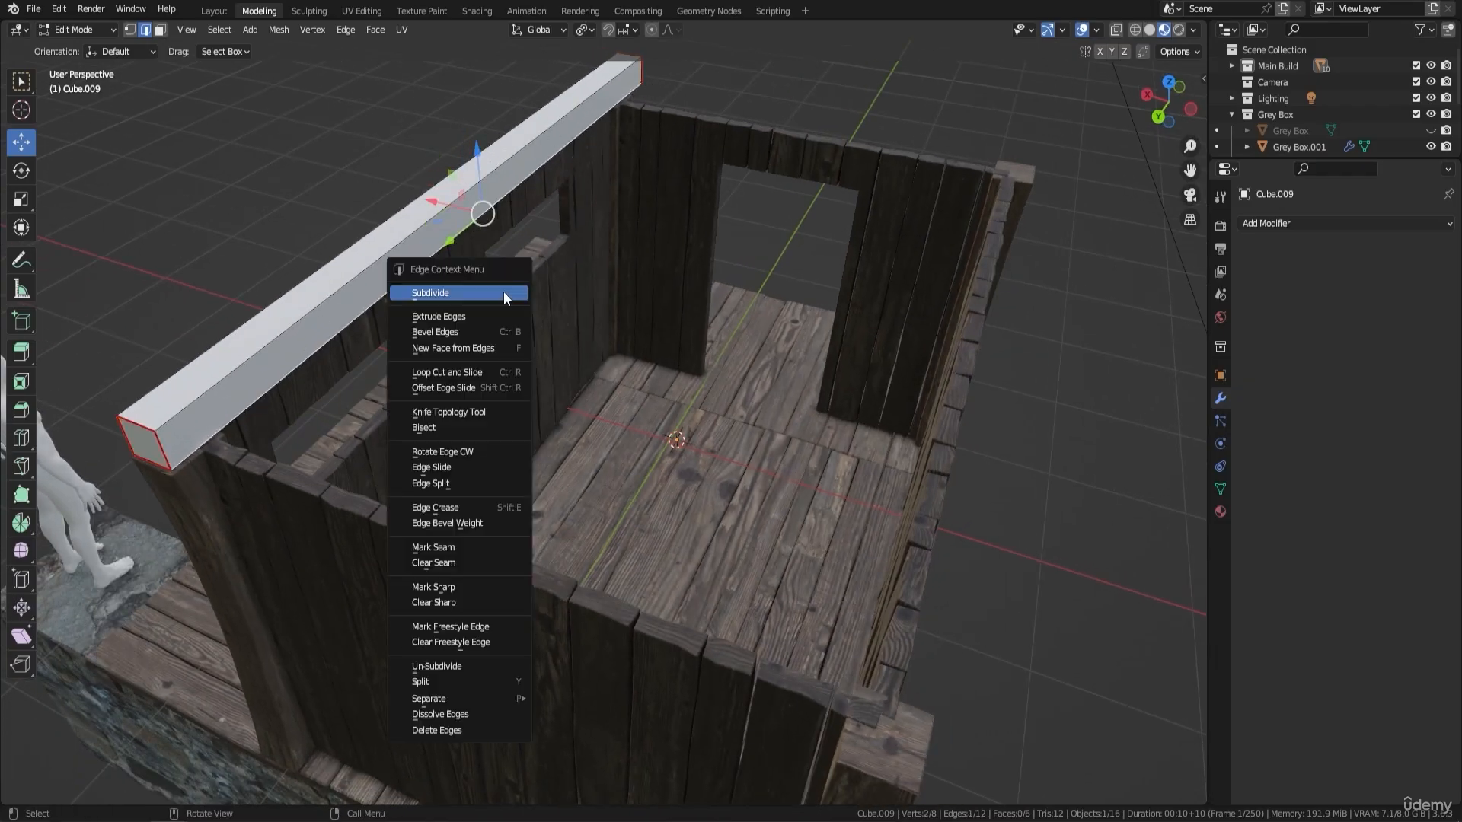
left_click(471, 540)
- Add eight evenly spaced loop cuts along the beam's length without sliding them
middle_click_drag(512, 322, 653, 414, "shift")
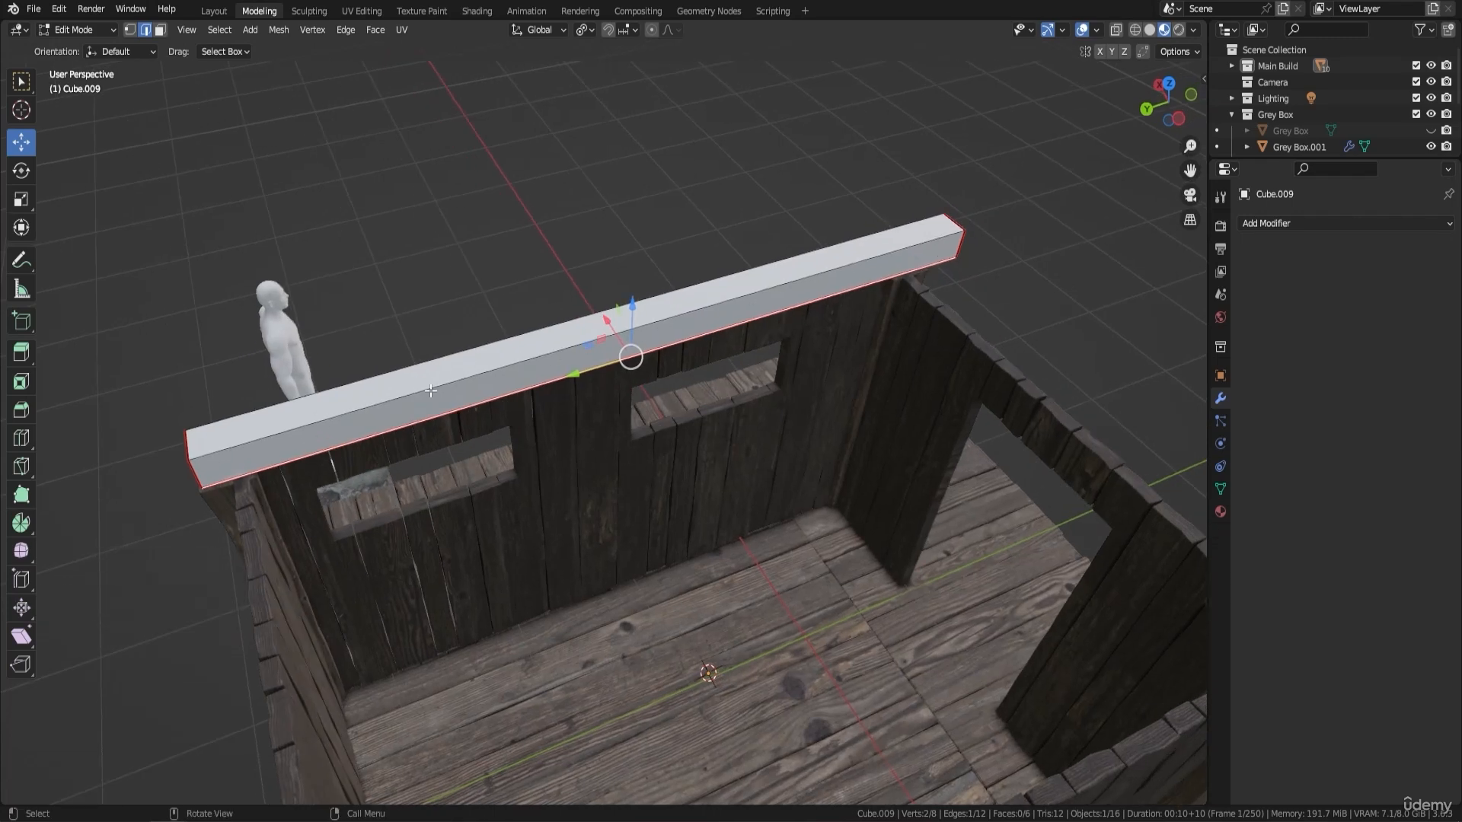
key("ctrl+r")
scroll(523, 389, "up", 6)
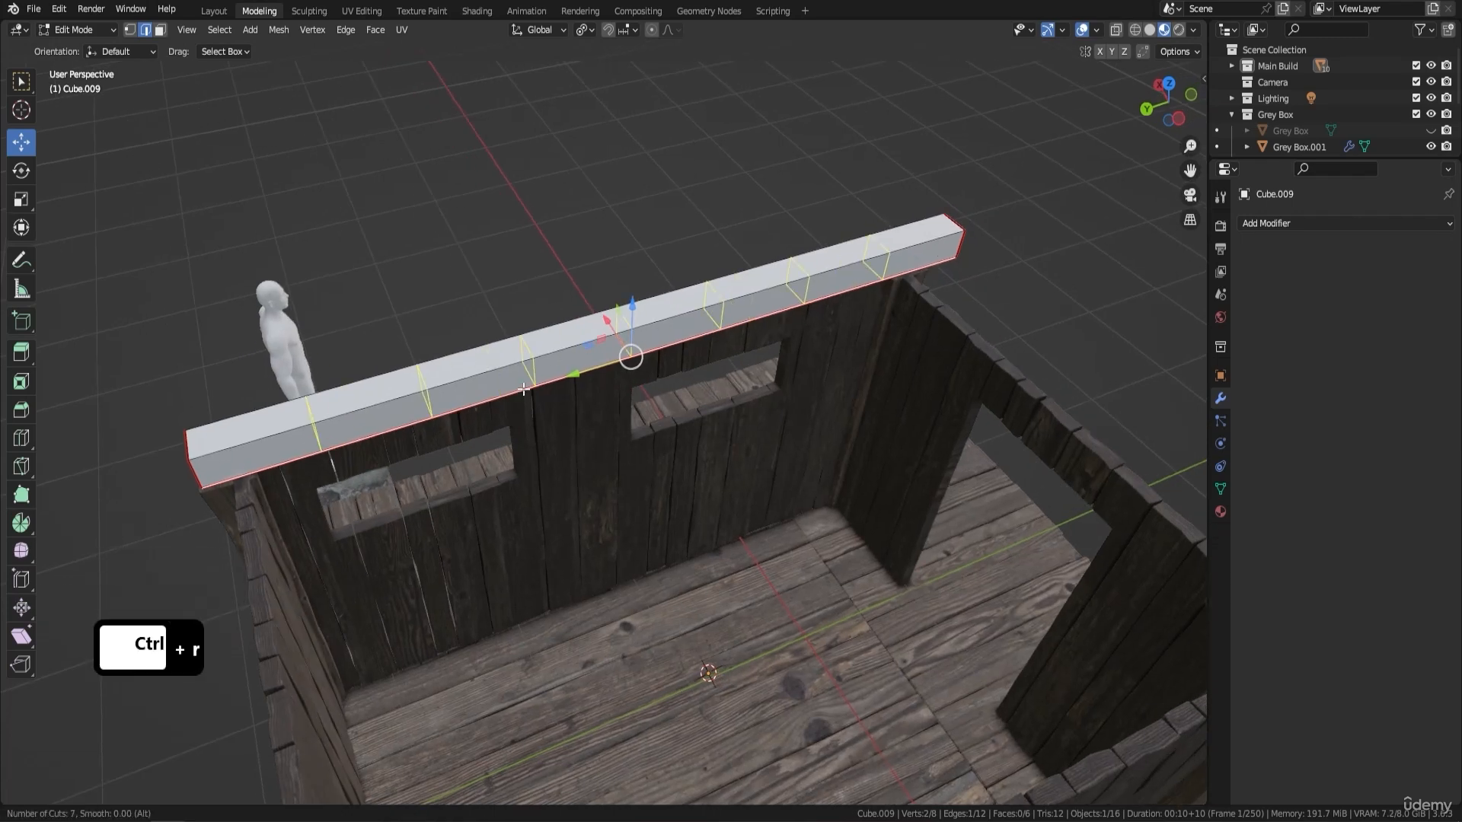
left_click(523, 389)
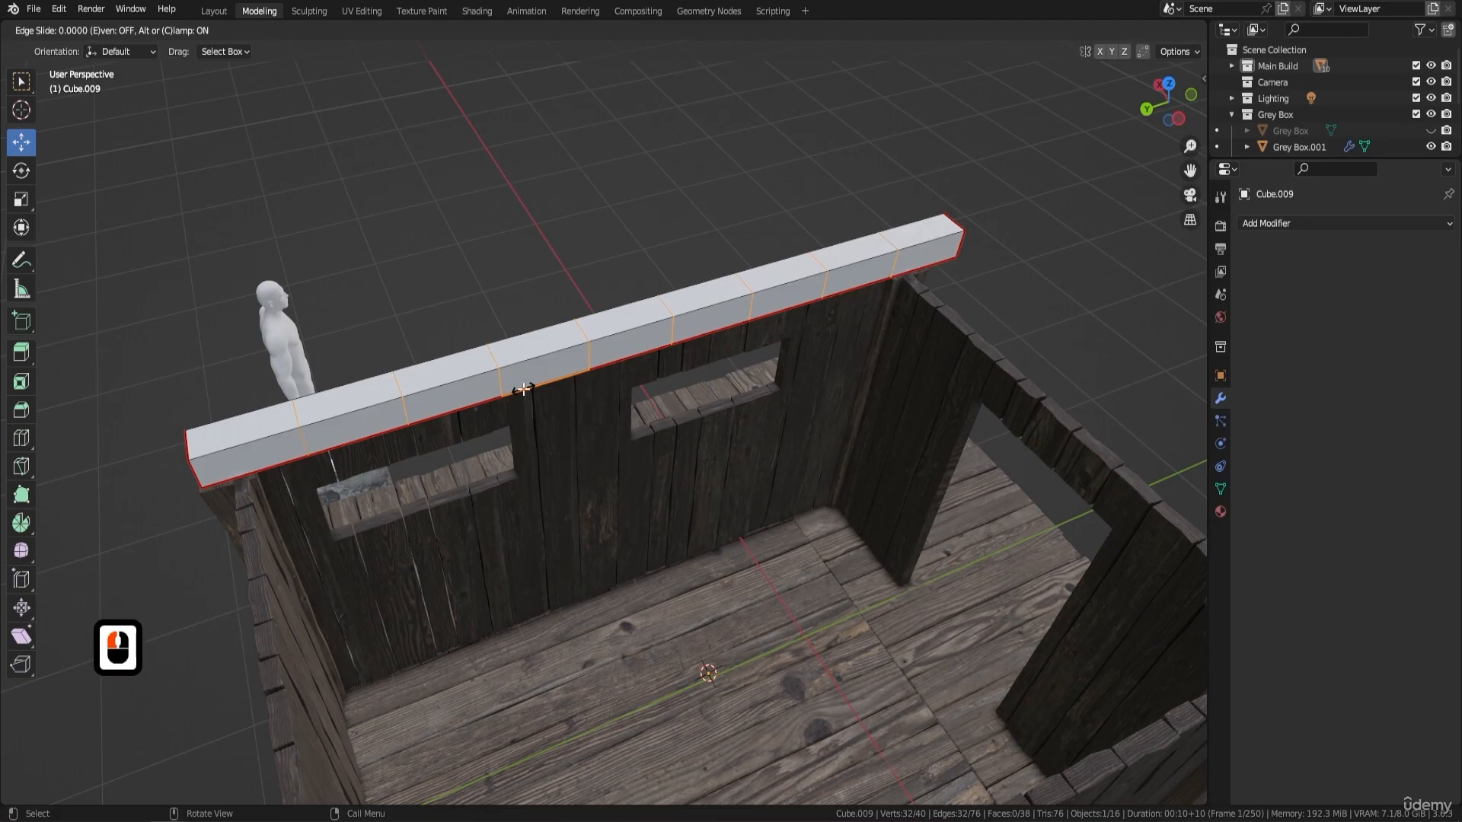
right_click(609, 377)
- Return to Object Mode and add a Bevel modifier with an amount of 0.01 m to the beam
middle_click_drag(532, 398, 781, 339)
middle_click_drag(590, 334, 721, 424, "shift")
key("Tab")
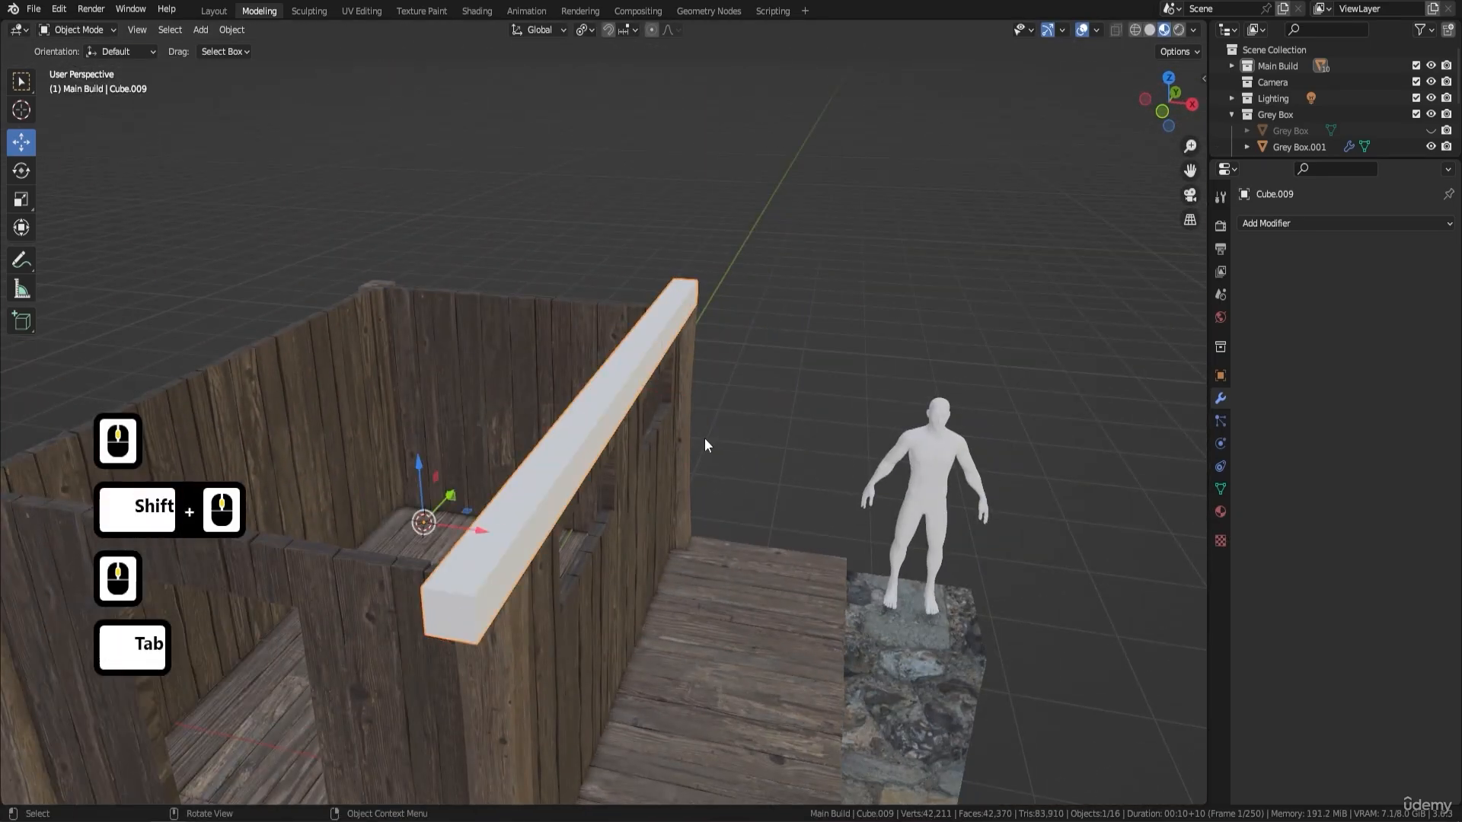
middle_click_drag(621, 460, 678, 304, "shift")
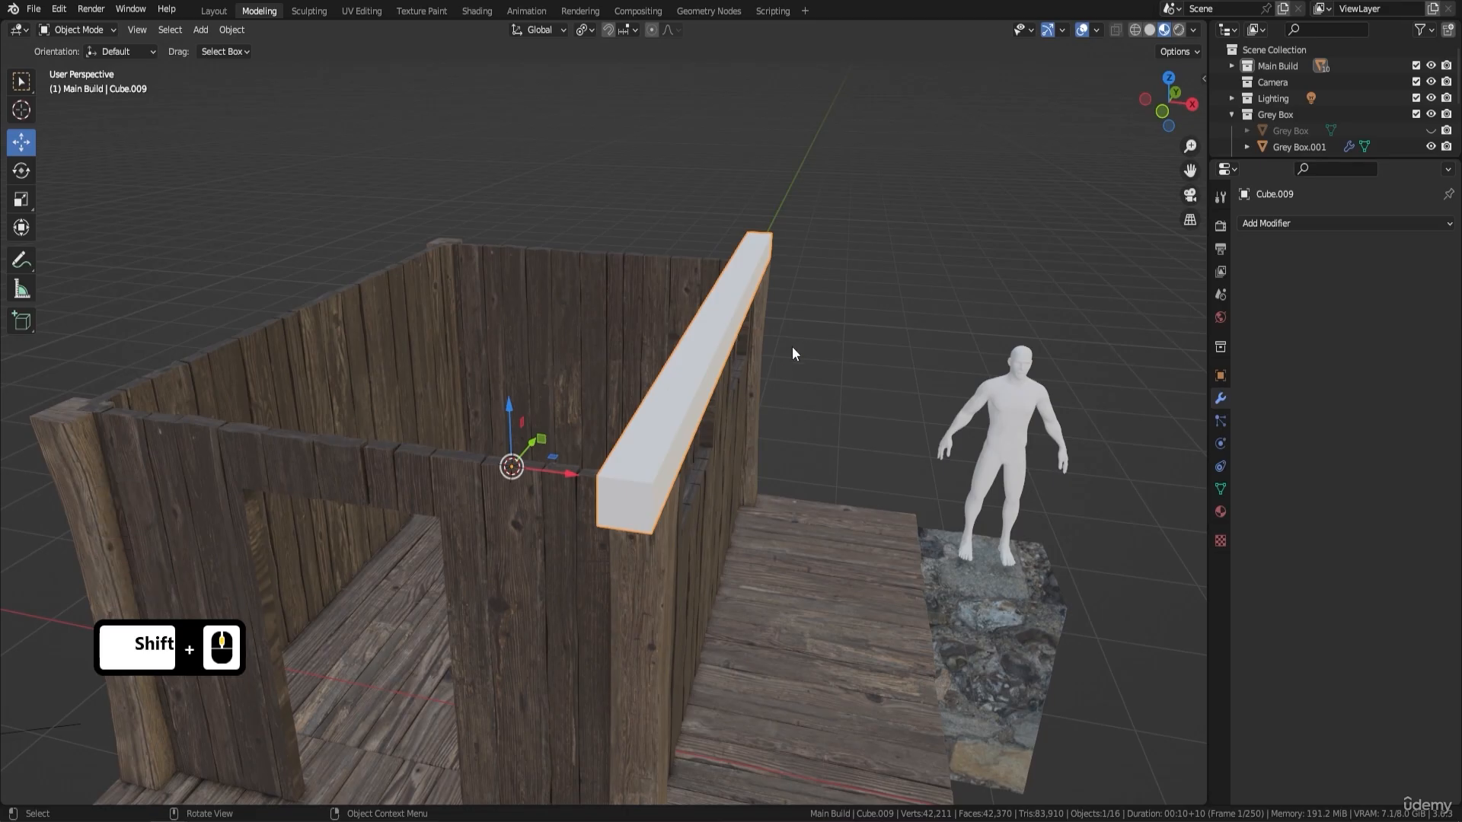
left_click(1285, 224)
left_click(1147, 293)
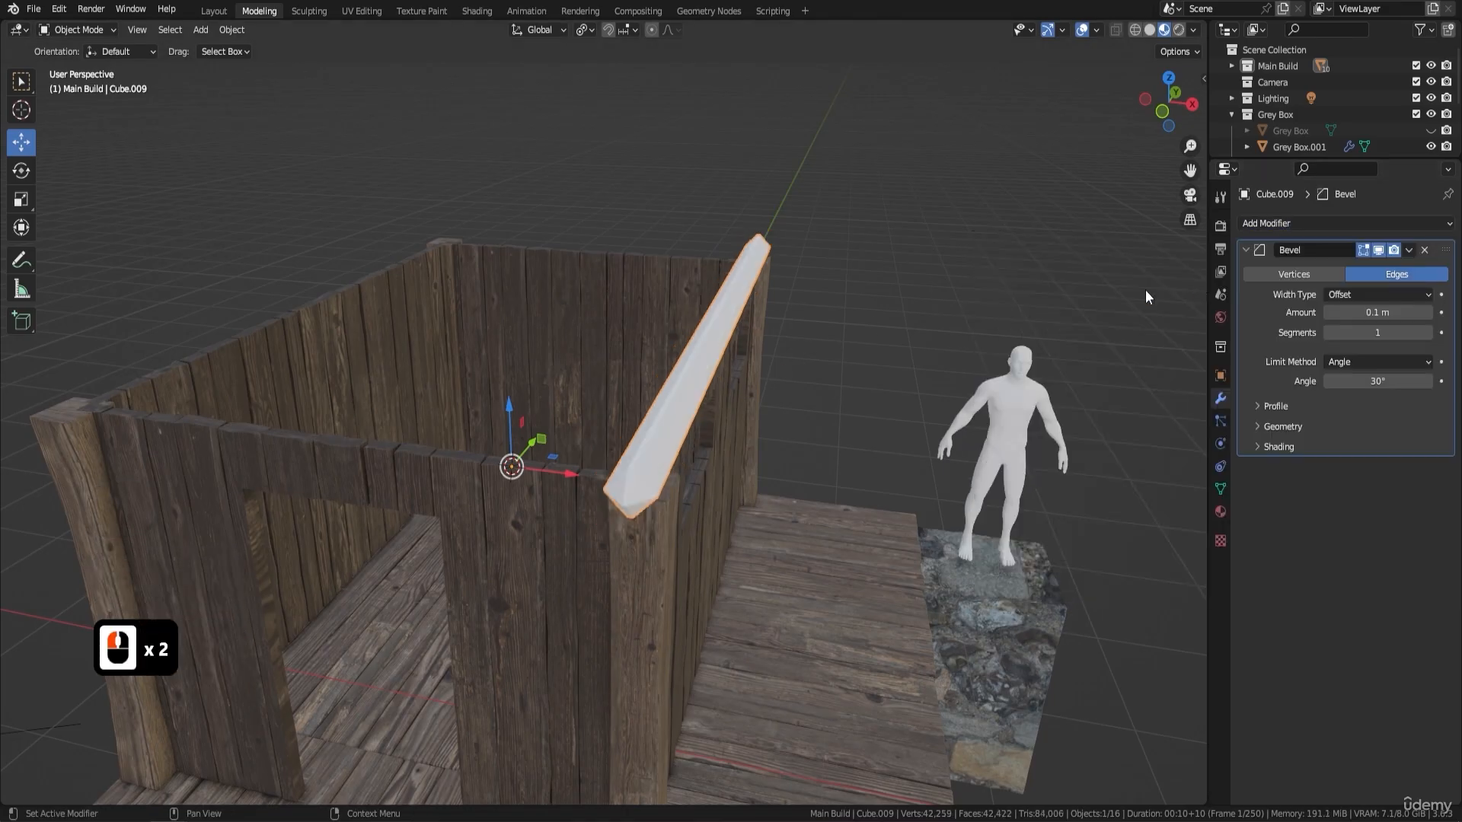
mouse_move(1412, 310)
left_mouse_down()
mouse_move(1370, 311)
mouse_move(1439, 318)
left_mouse_up()
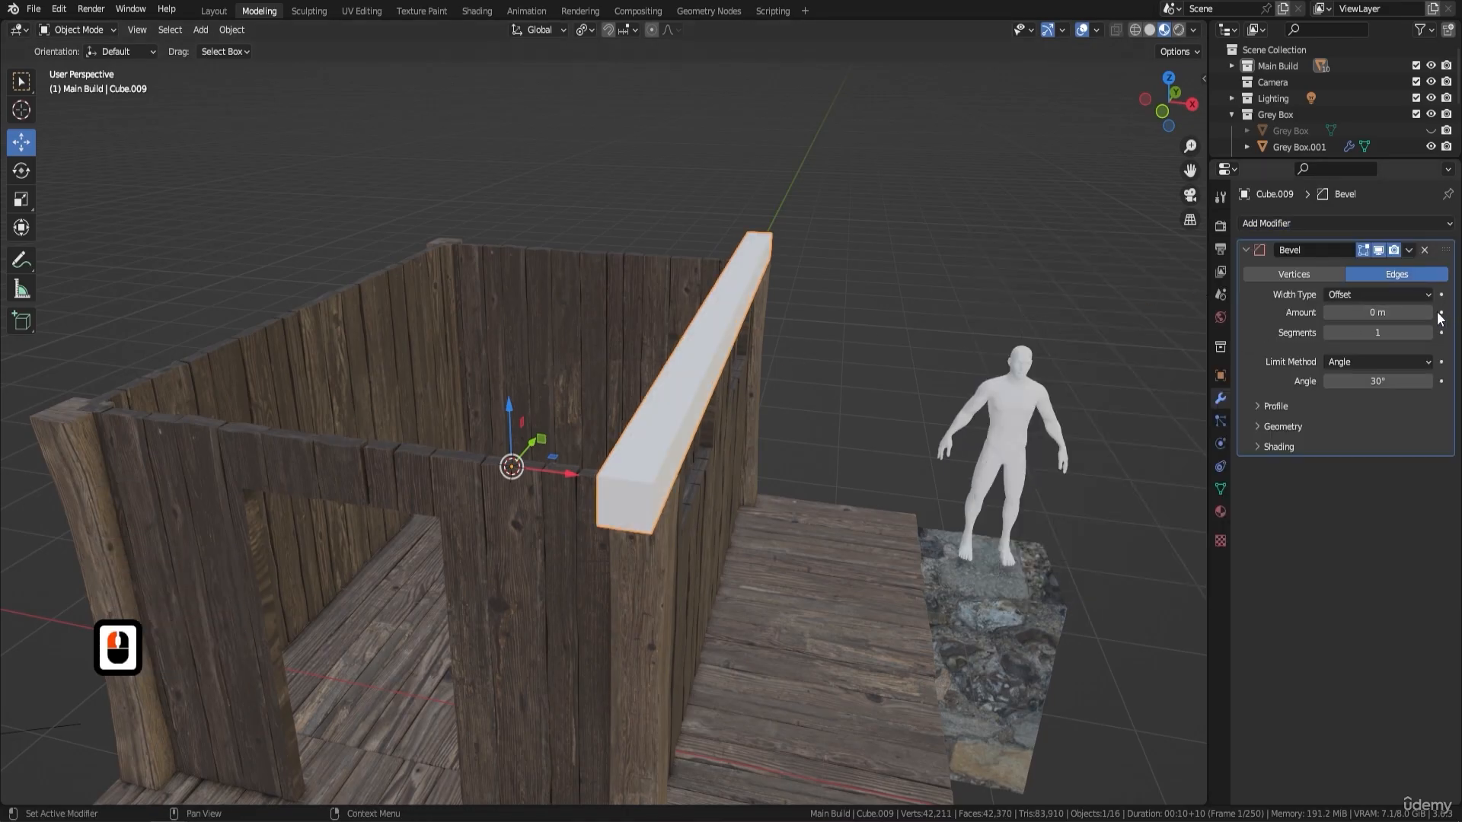
left_click(1429, 313)
- Switch the viewport to Solid shading and inspect the bevelled edges at the beam's end
middle_click_drag(533, 456, 552, 343, "shift")
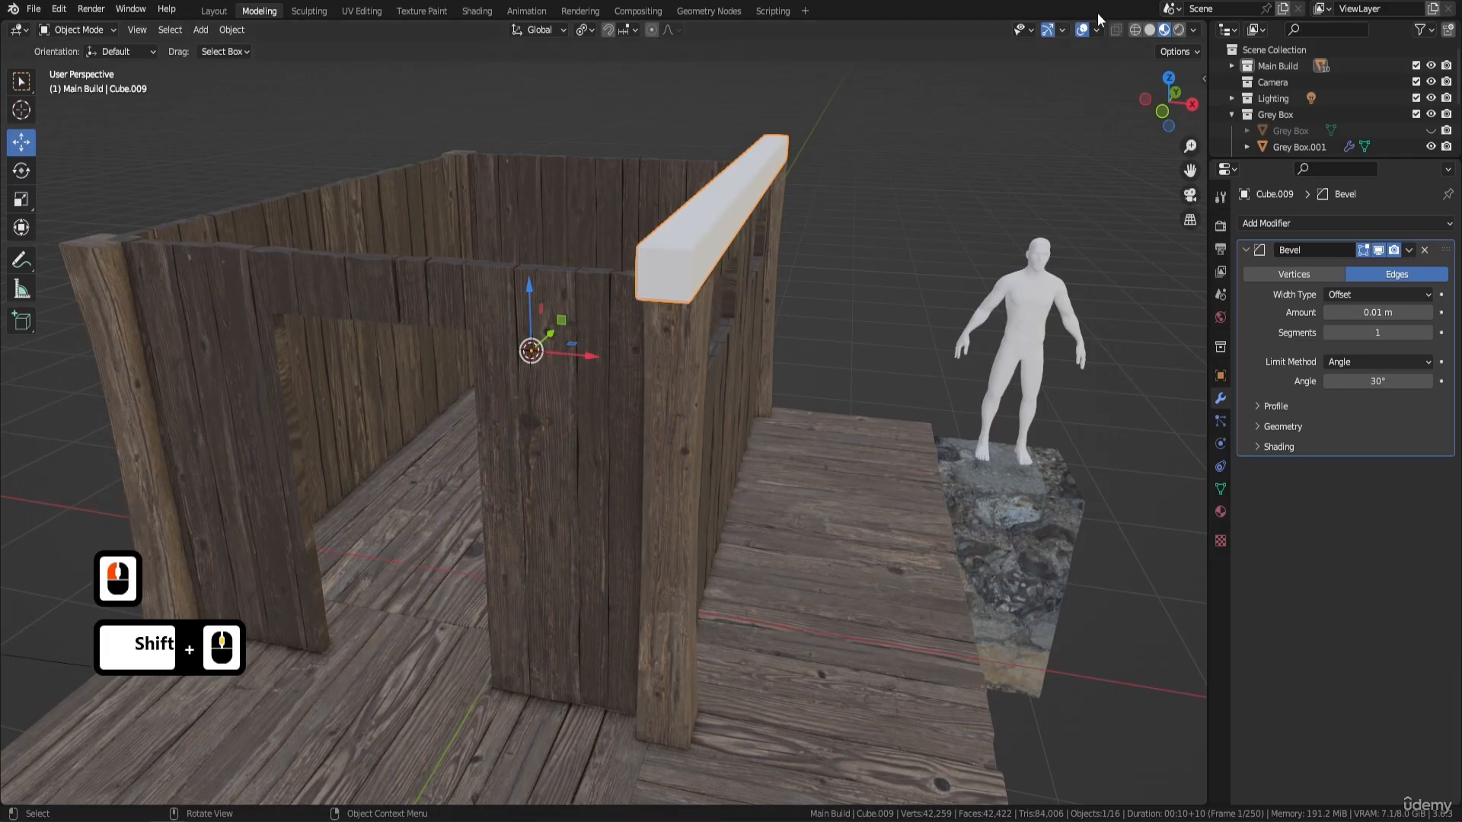
left_click(1150, 30)
scroll(764, 315, "up", 5)
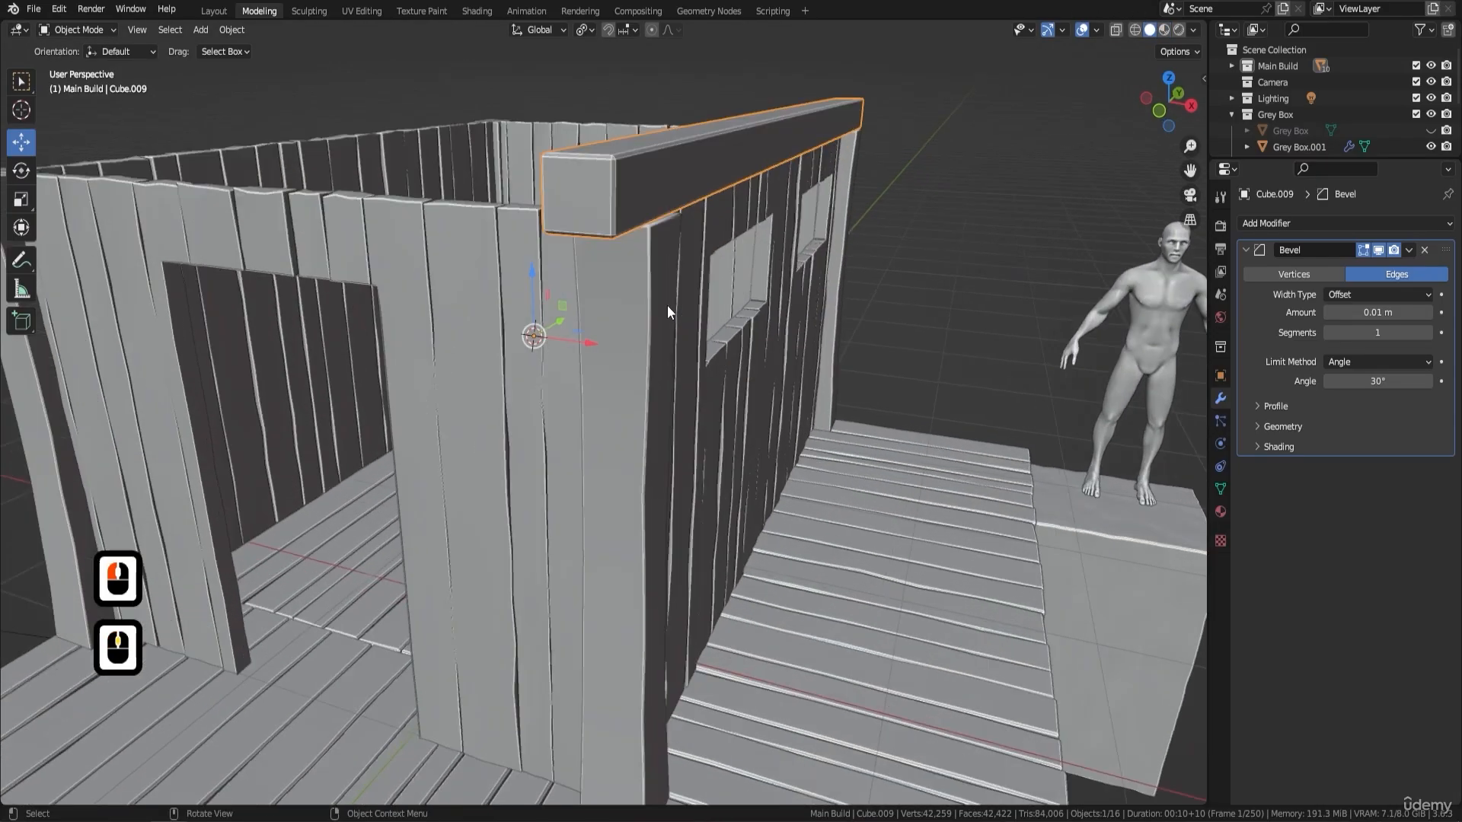
middle_click_drag(669, 181, 650, 230, "shift")
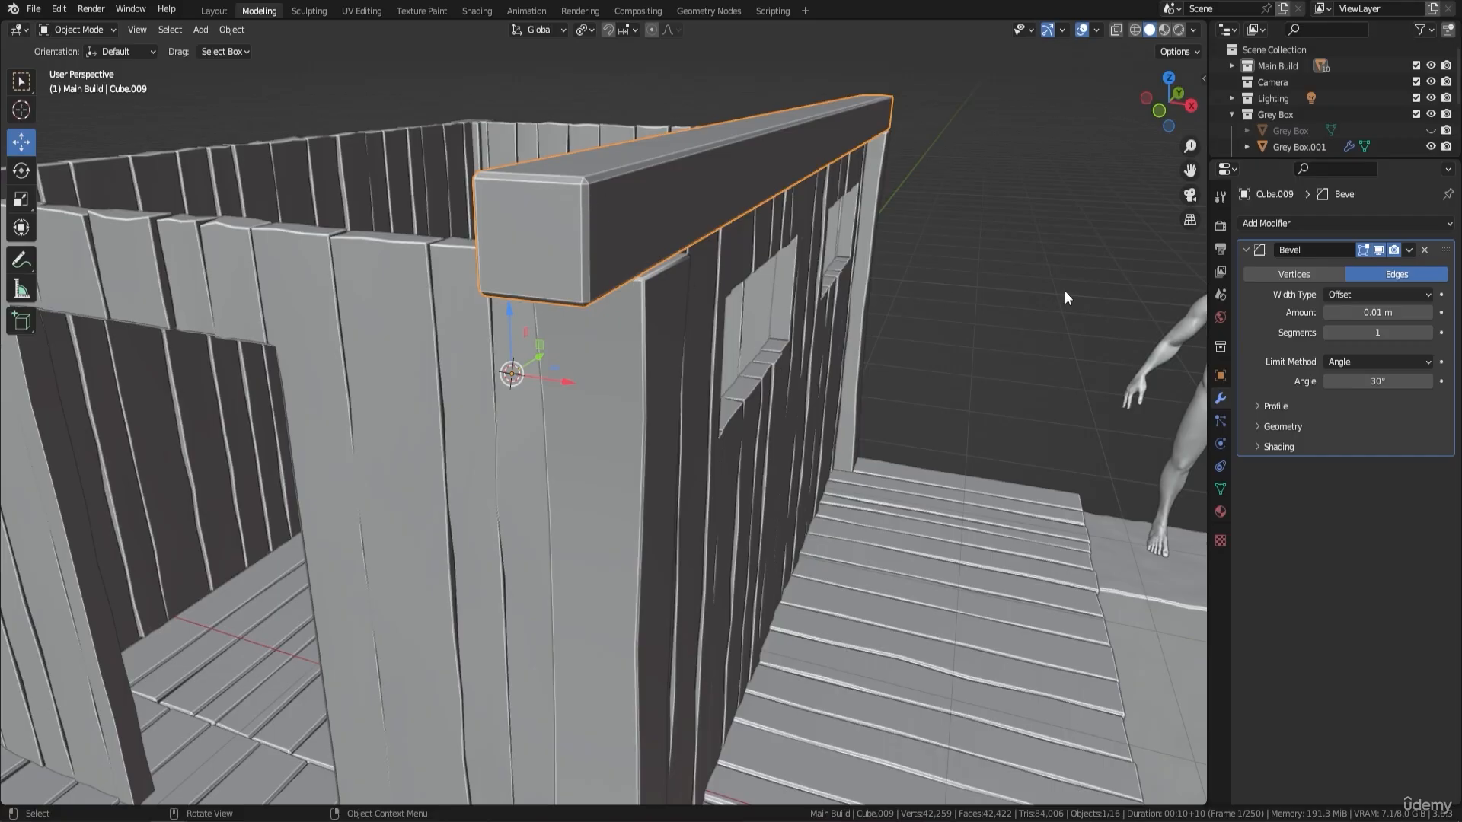
- Set the beam's Bevel modifier amount to 0.005 m
left_click(1386, 313)
type("0.")
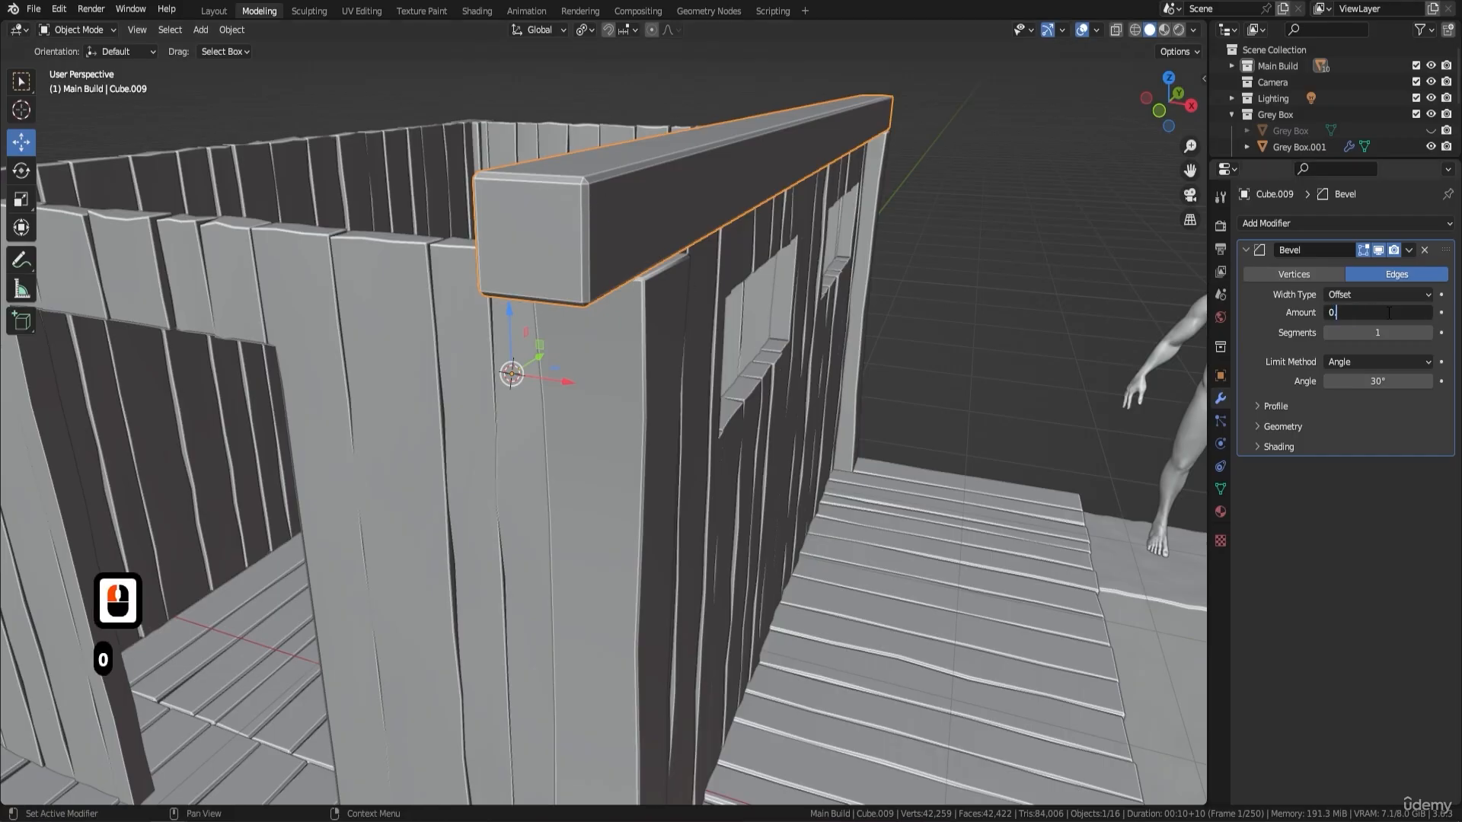
type("005")
key("Return")
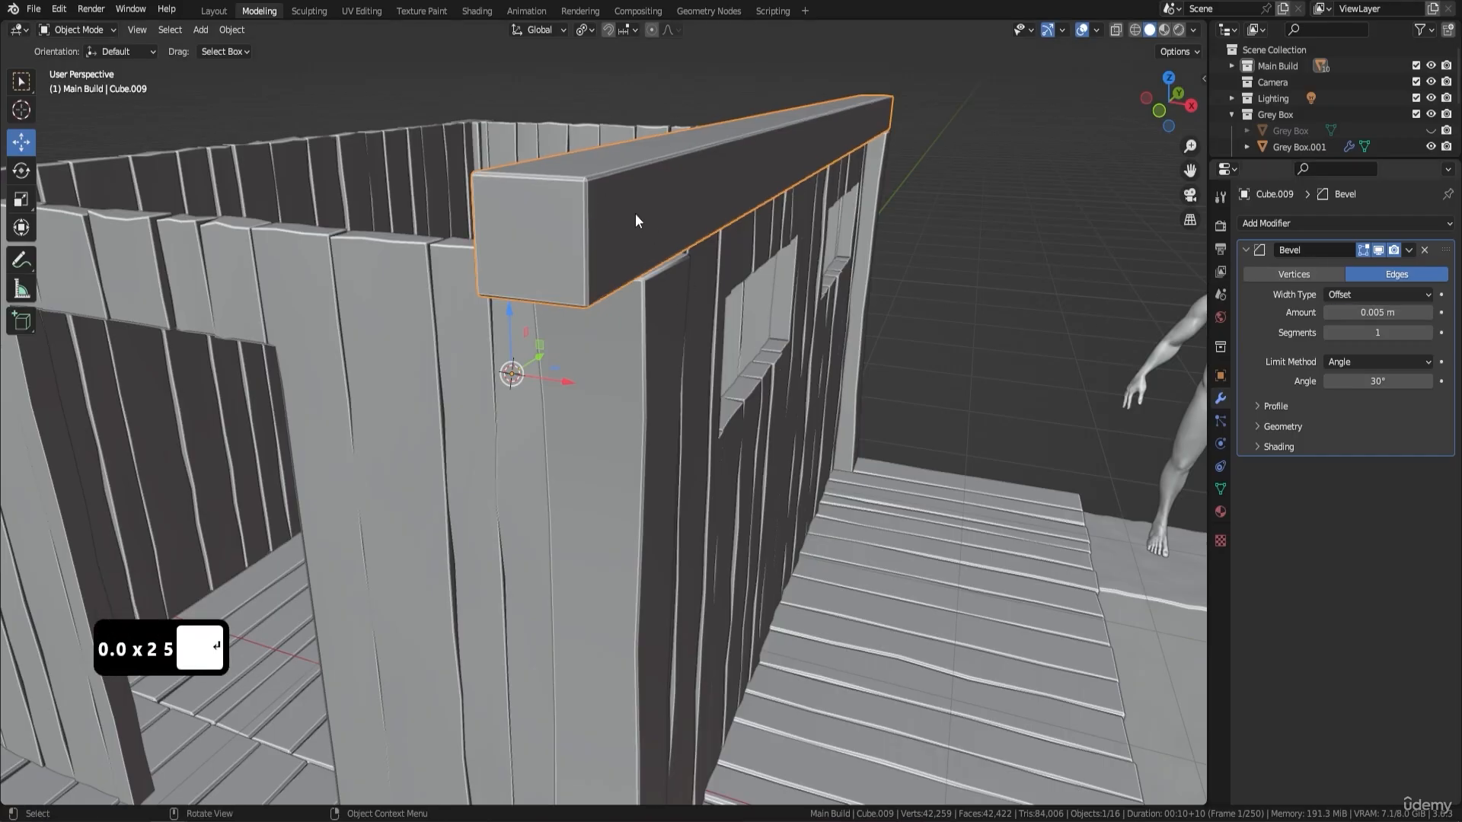
- Add a Mirror modifier on the X axis to copy the beam onto the opposite wall
scroll(659, 205, "down", 5)
middle_click_drag(679, 237, 757, 298)
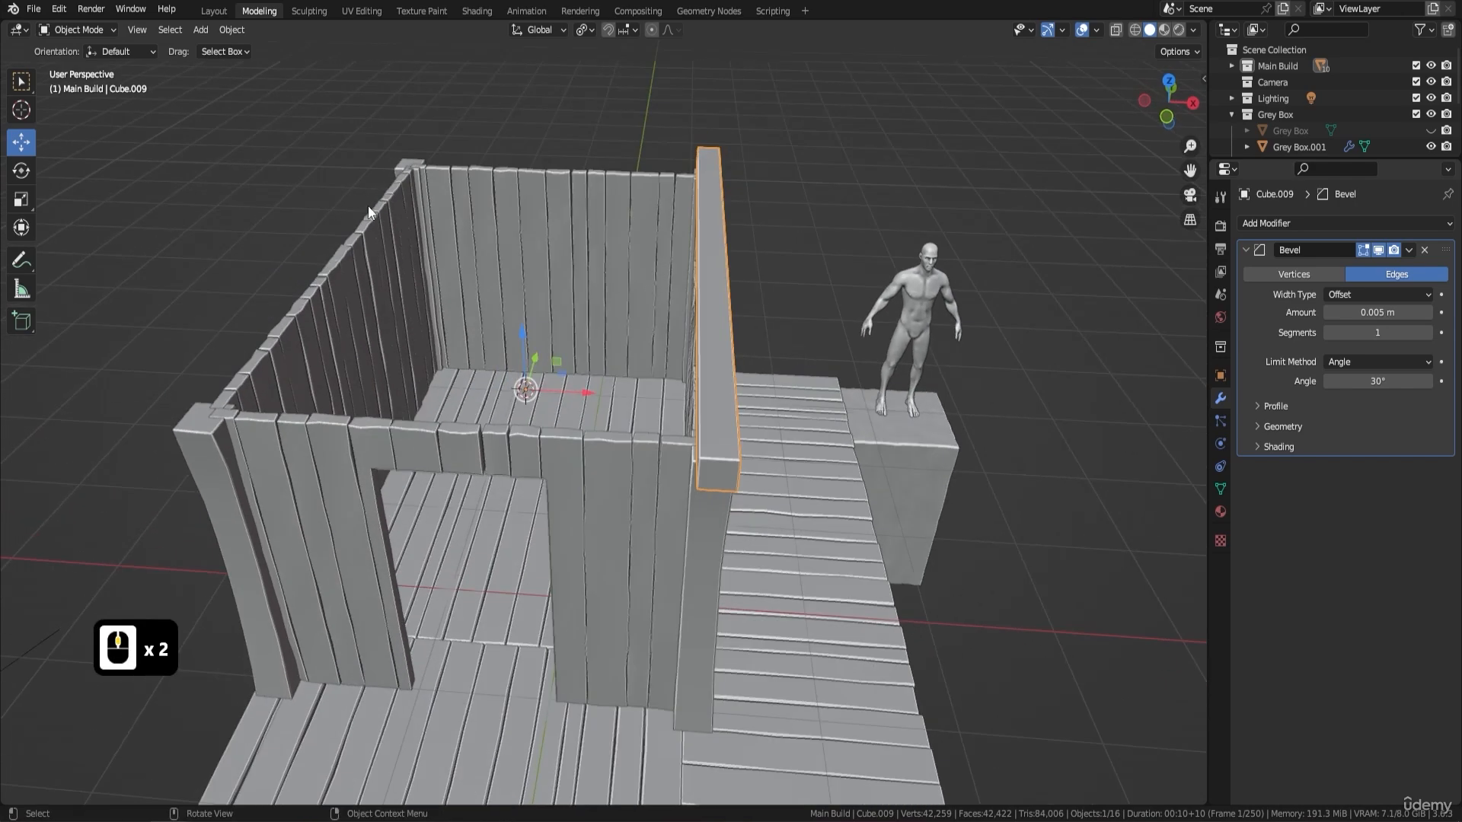
left_click(1281, 227)
left_click(1177, 409)
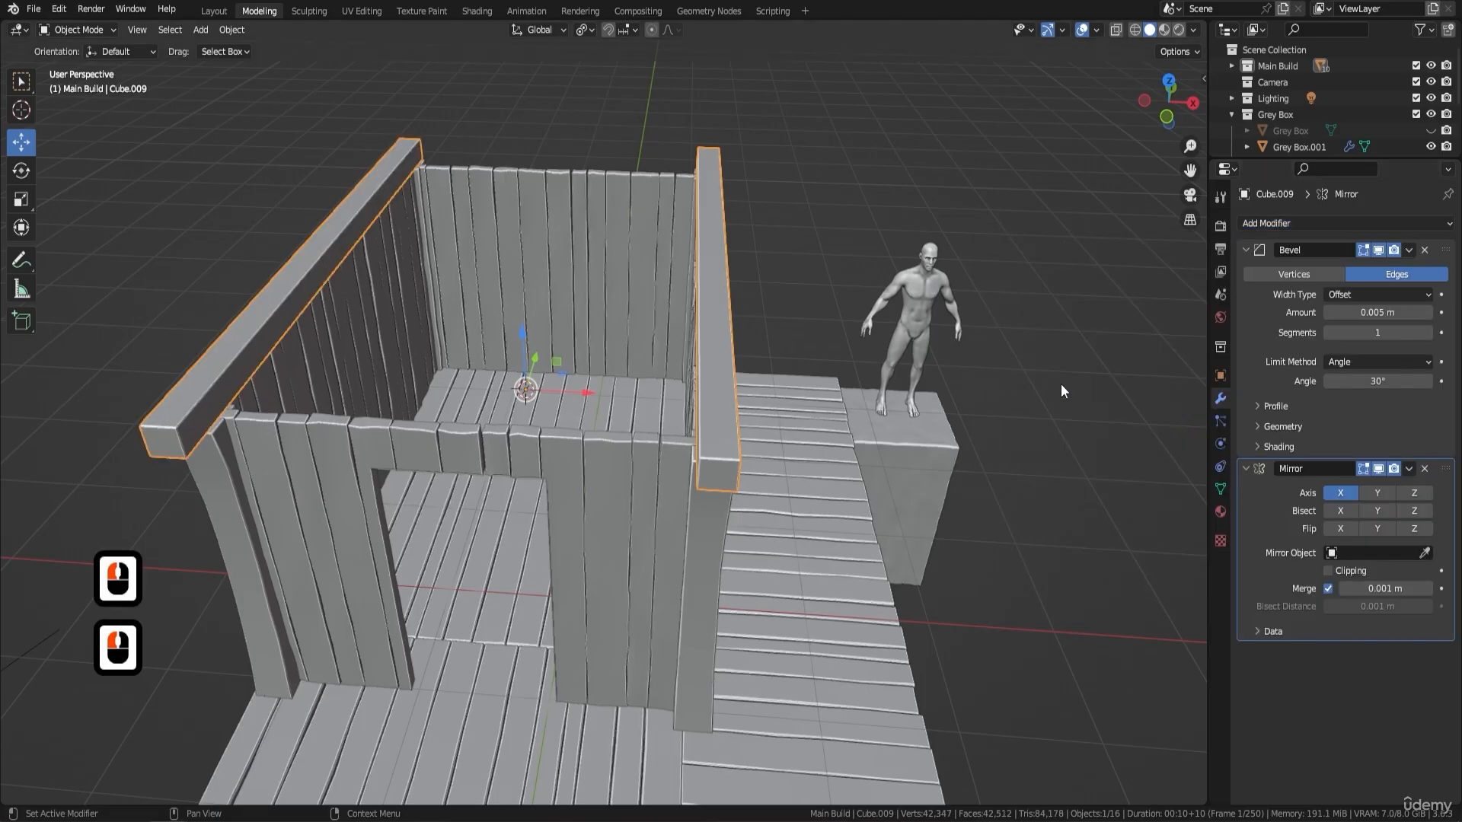
- Check both beams from several sides and apply the Mirror modifier
middle_click_drag(788, 382, 647, 390)
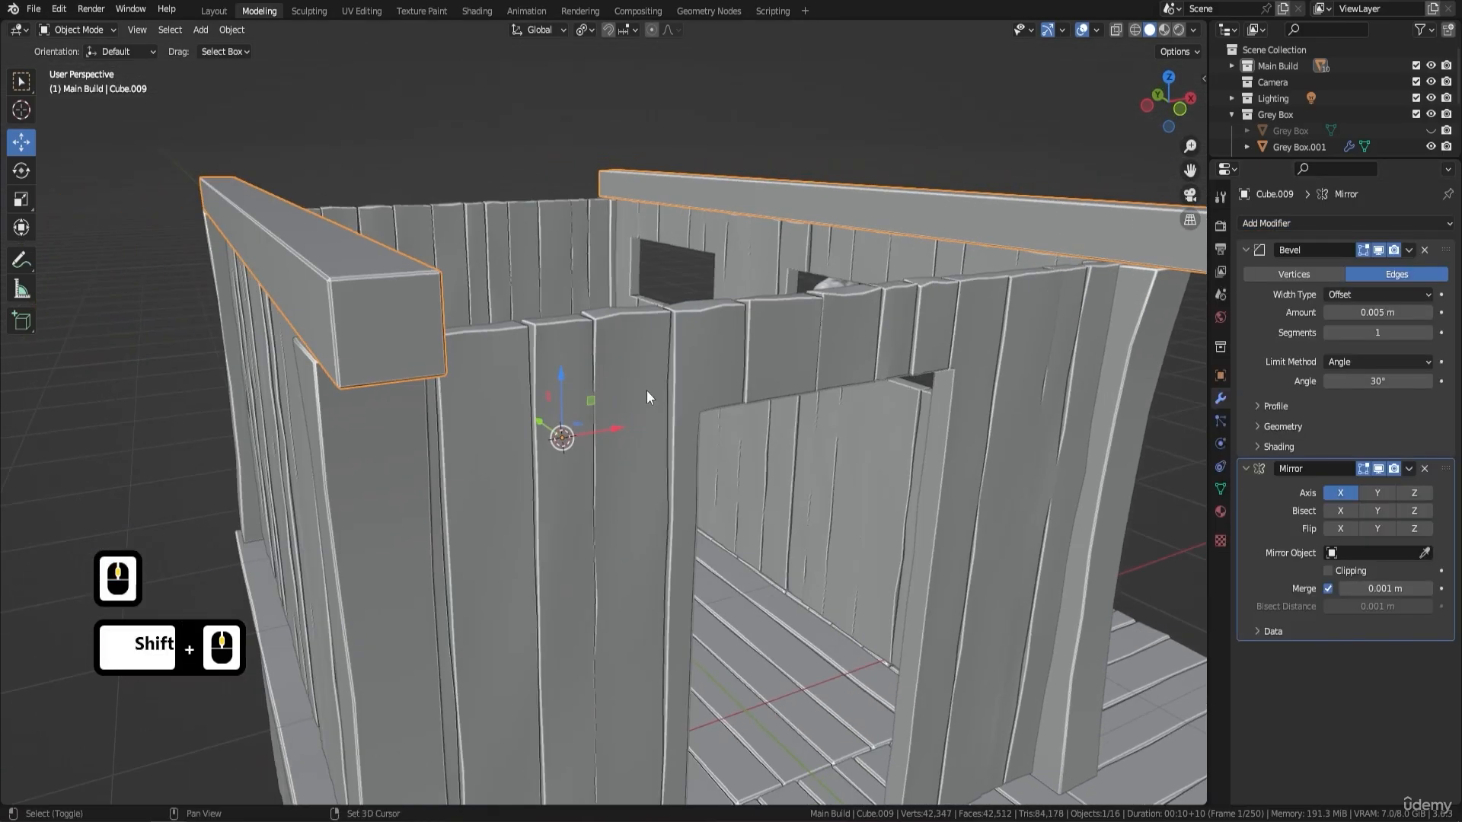
middle_click_drag(388, 375, 469, 436)
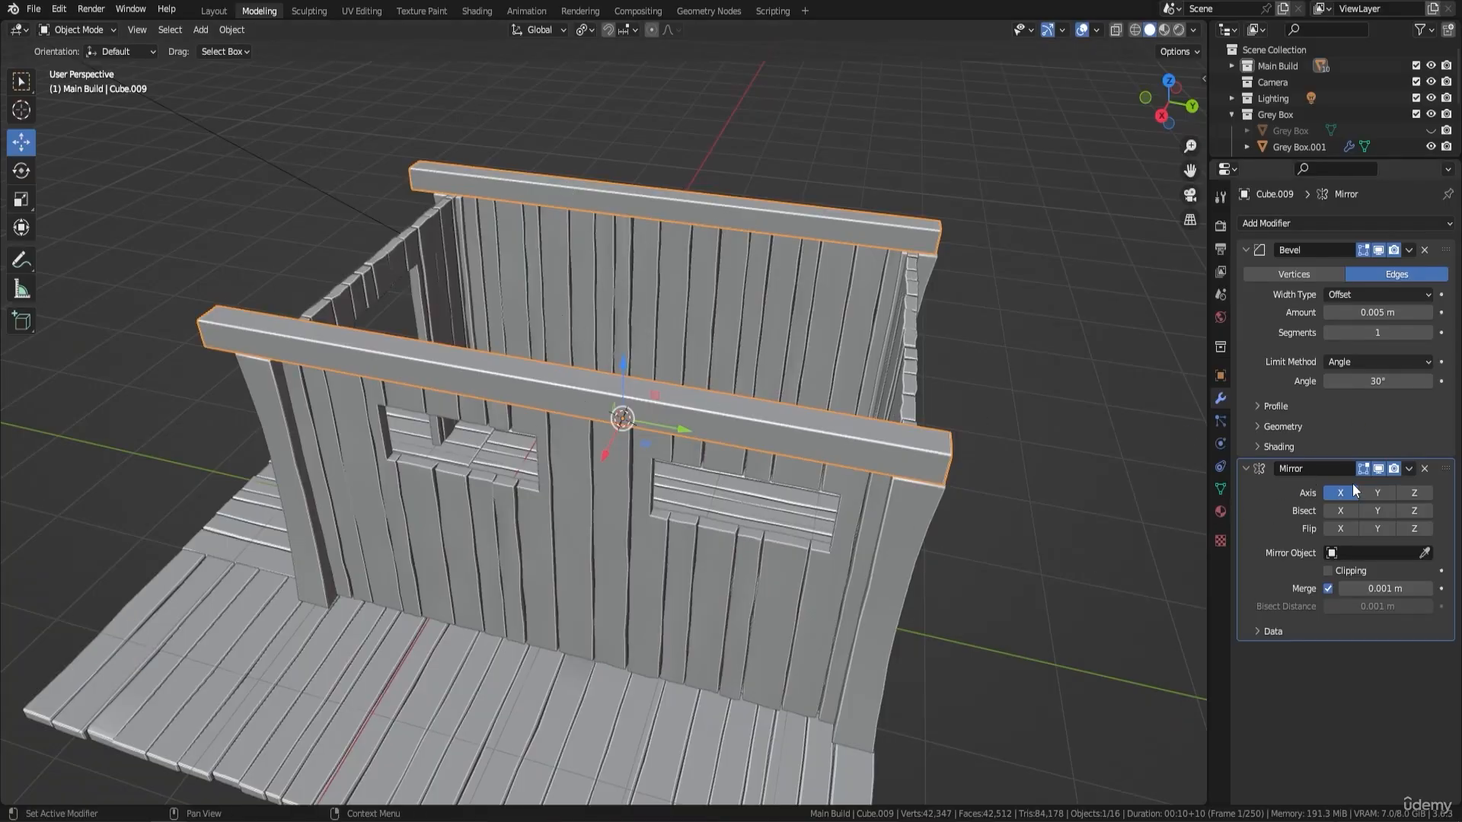
key("ctrl")
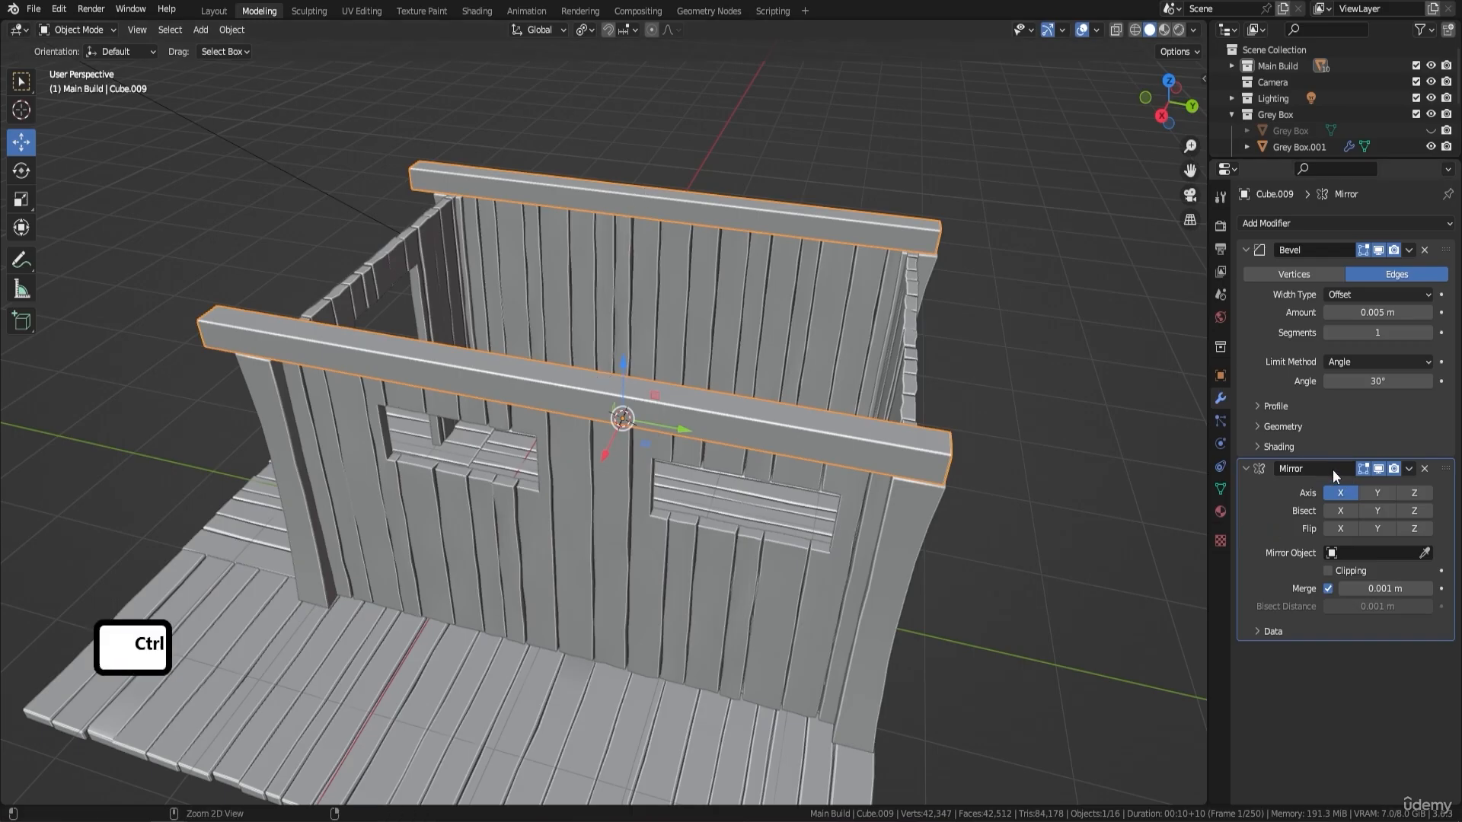
key("ctrl+a")
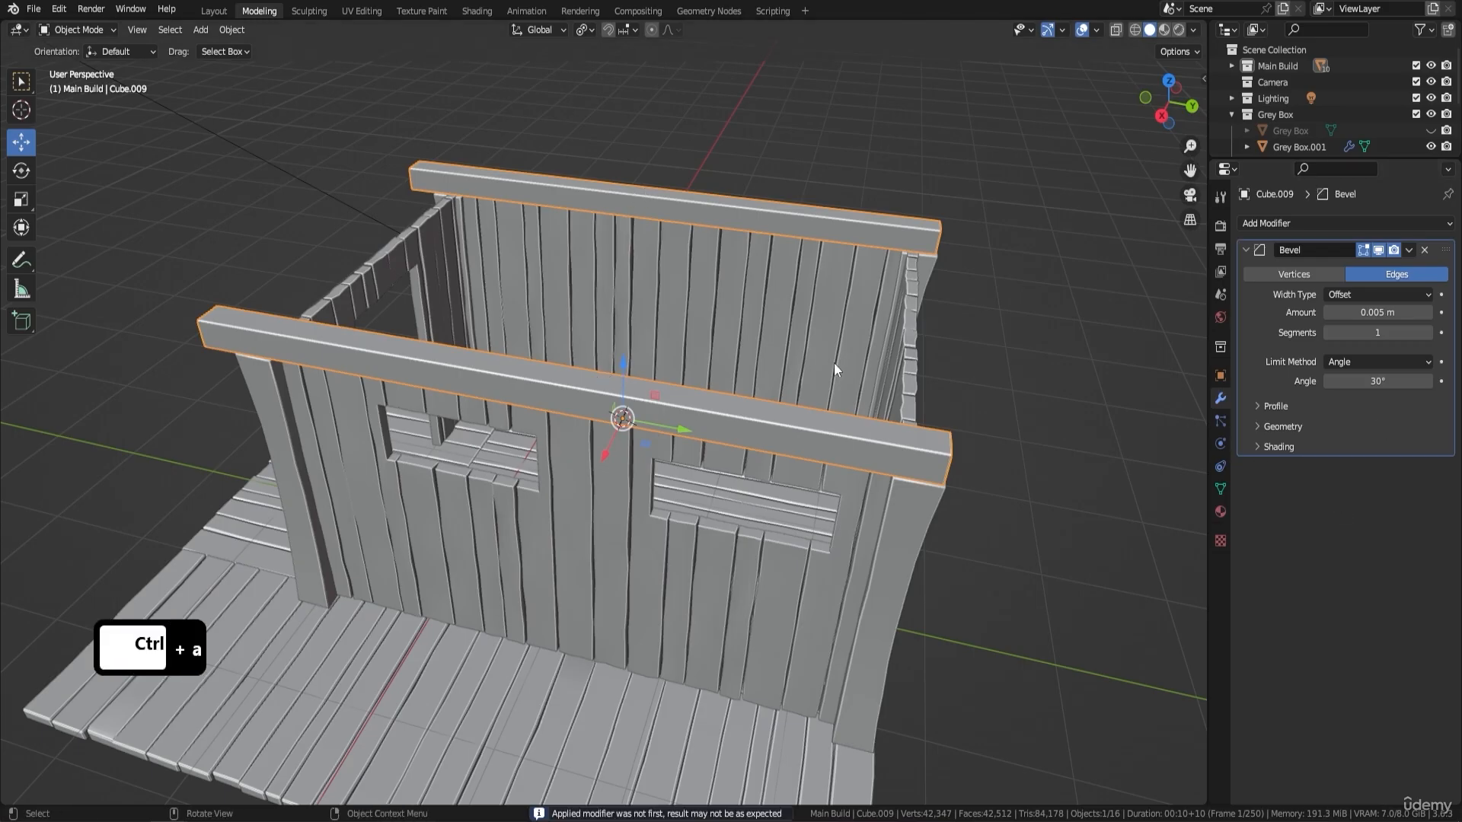
- Enter Edit Mode and select the entire mesh of both beams
middle_click_drag(572, 352, 746, 298)
key("Tab")
key("Tab")
key("Tab")
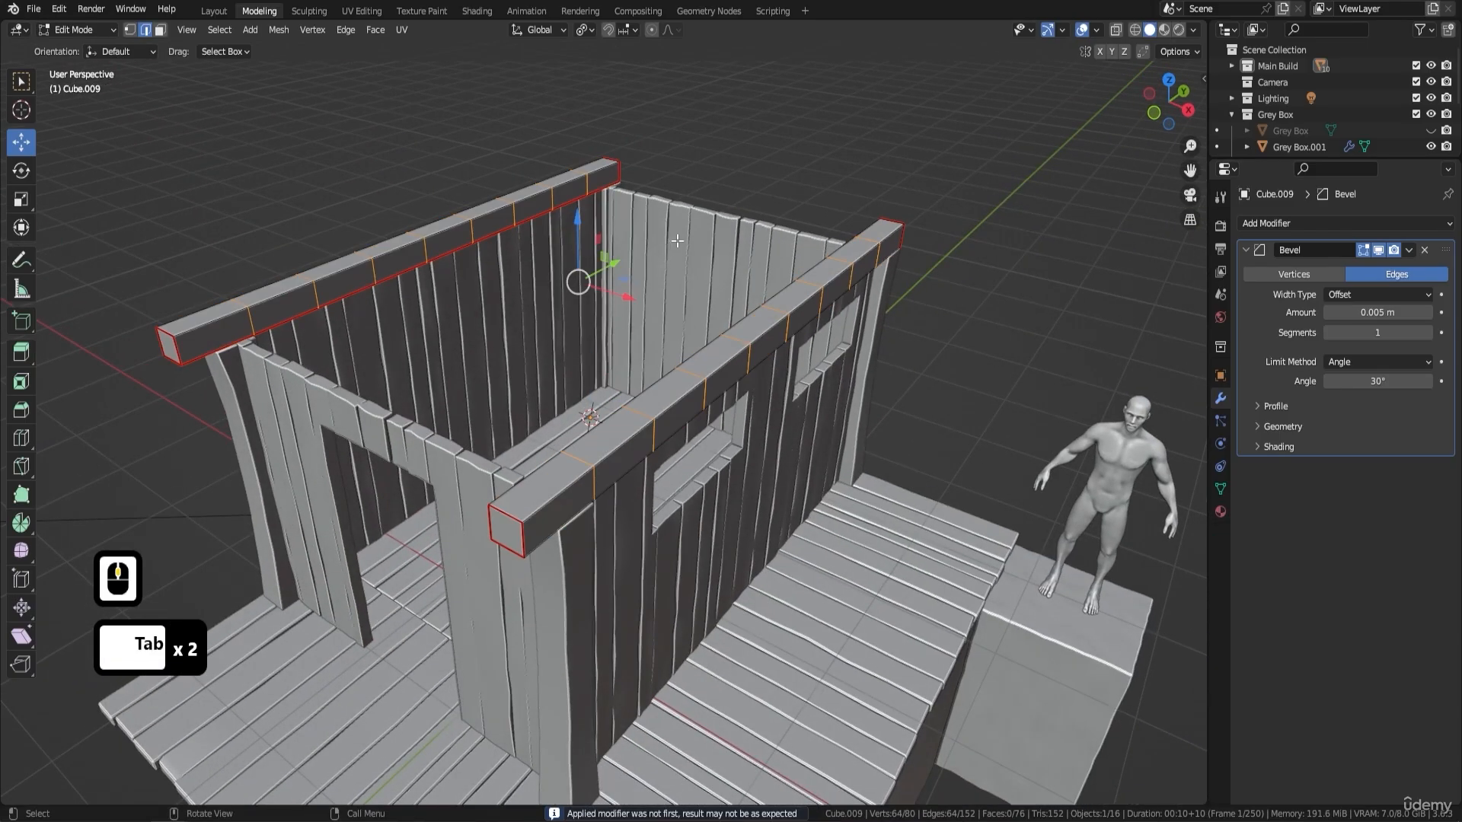
key("a")
- Try randomizing the vertices of both beams by 0.02 m, check the shape in Object Mode, and undo the randomization
left_click(279, 30)
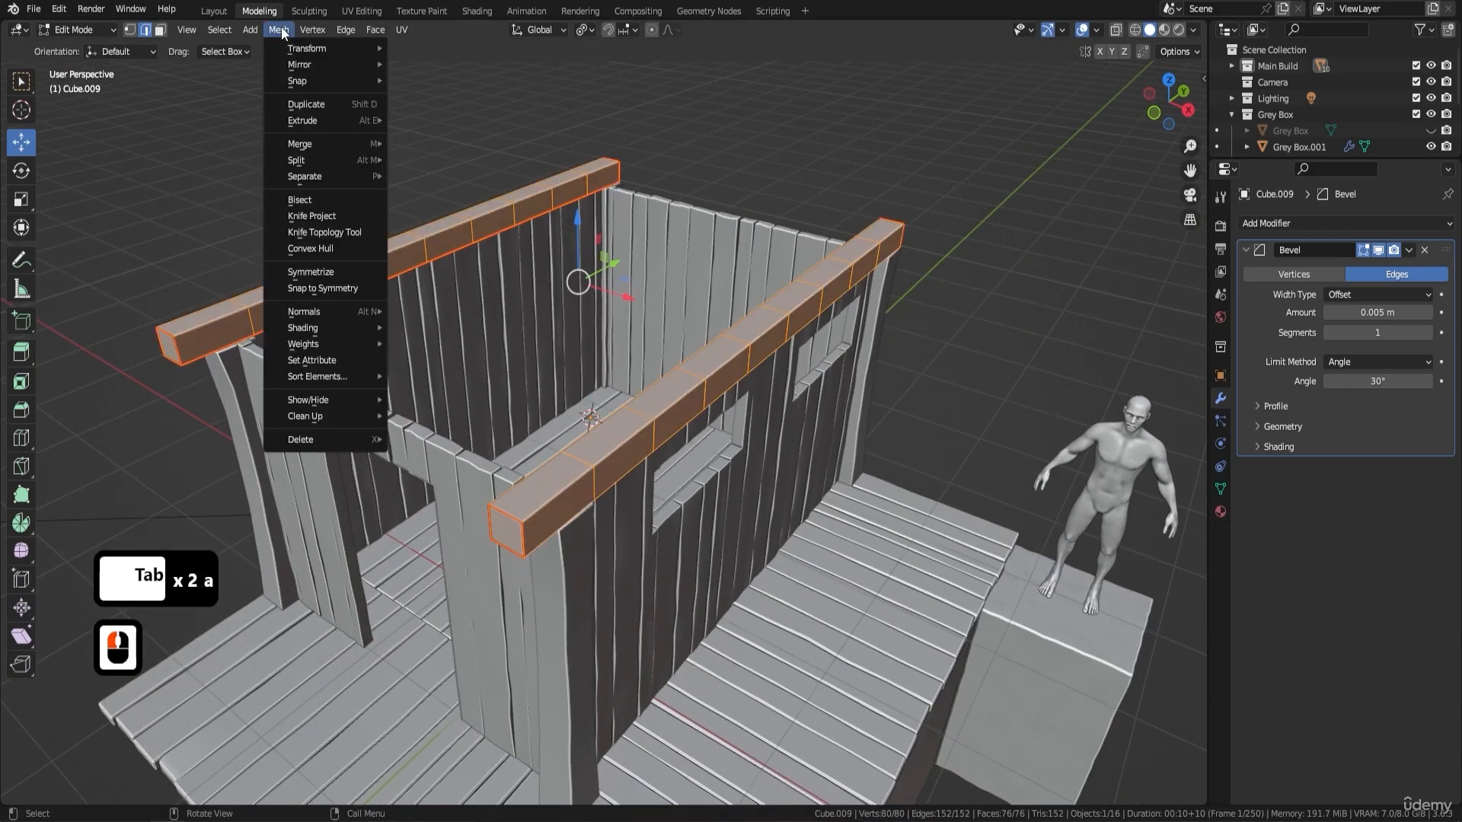
left_click(314, 48)
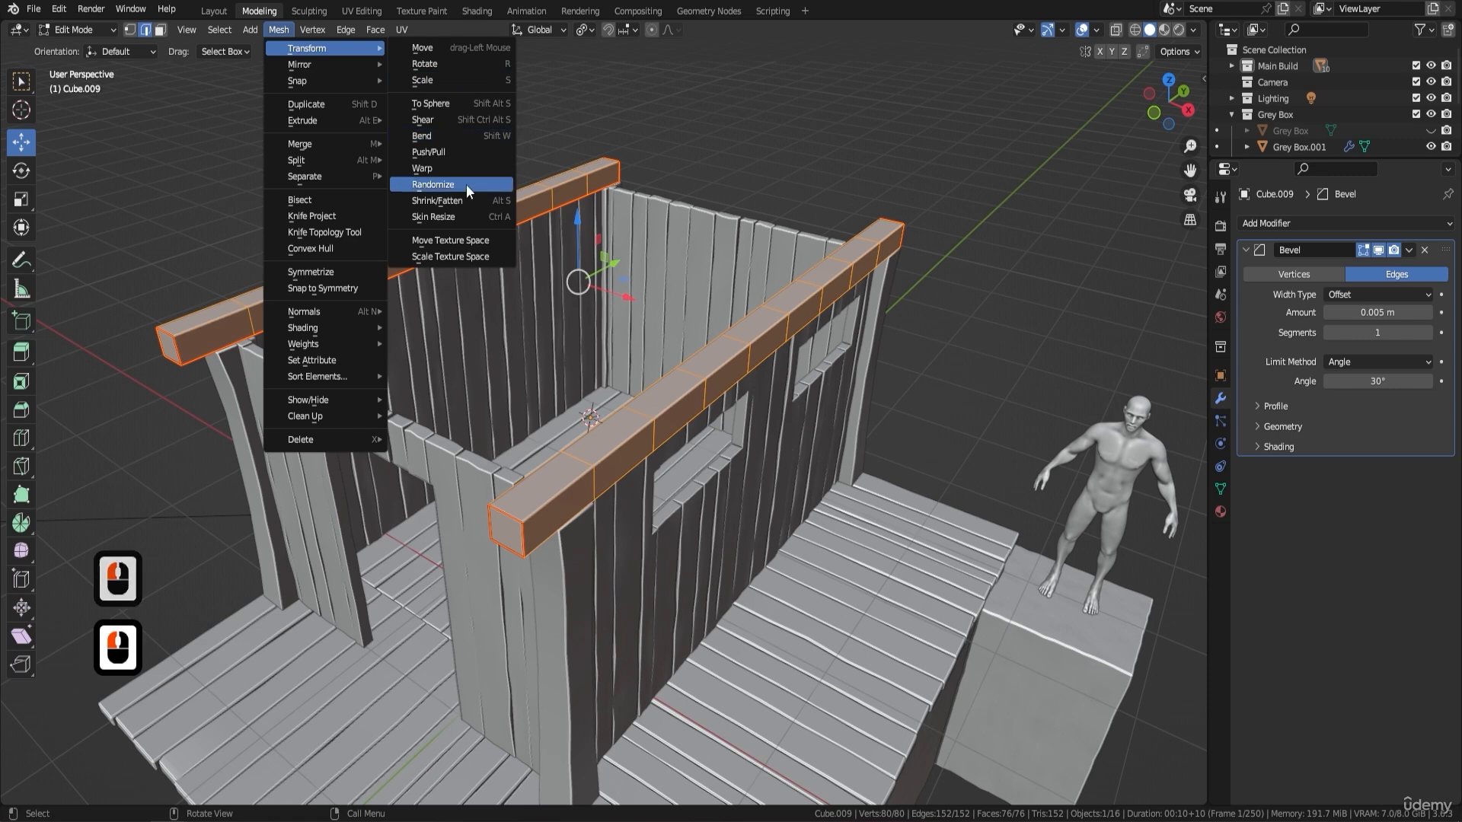
left_click(432, 184)
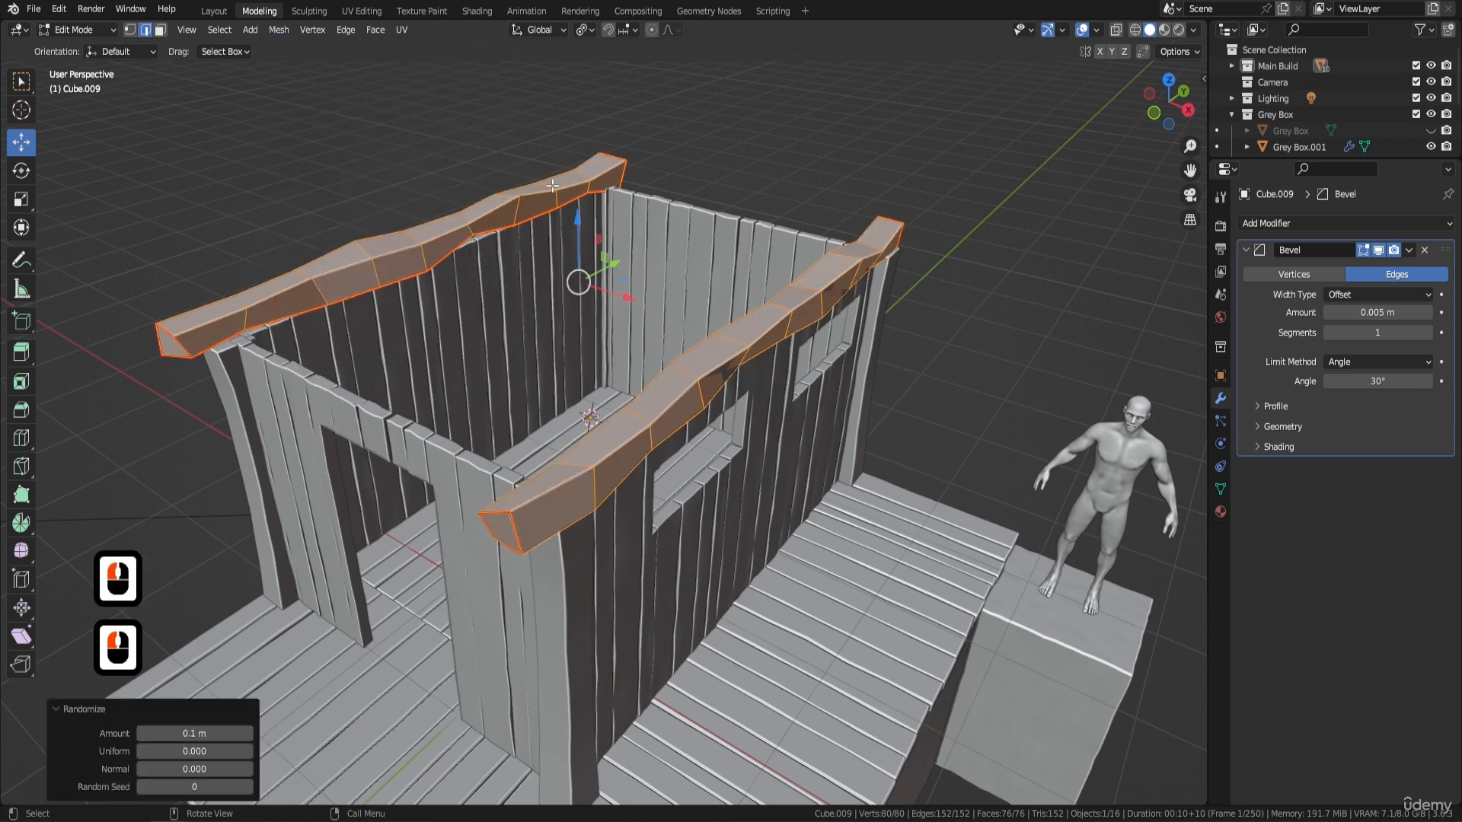
left_click(142, 733)
left_click(142, 732)
left_click(142, 732)
left_click(142, 733)
left_click(142, 732)
left_click(142, 732)
left_click(142, 733)
left_click(142, 732)
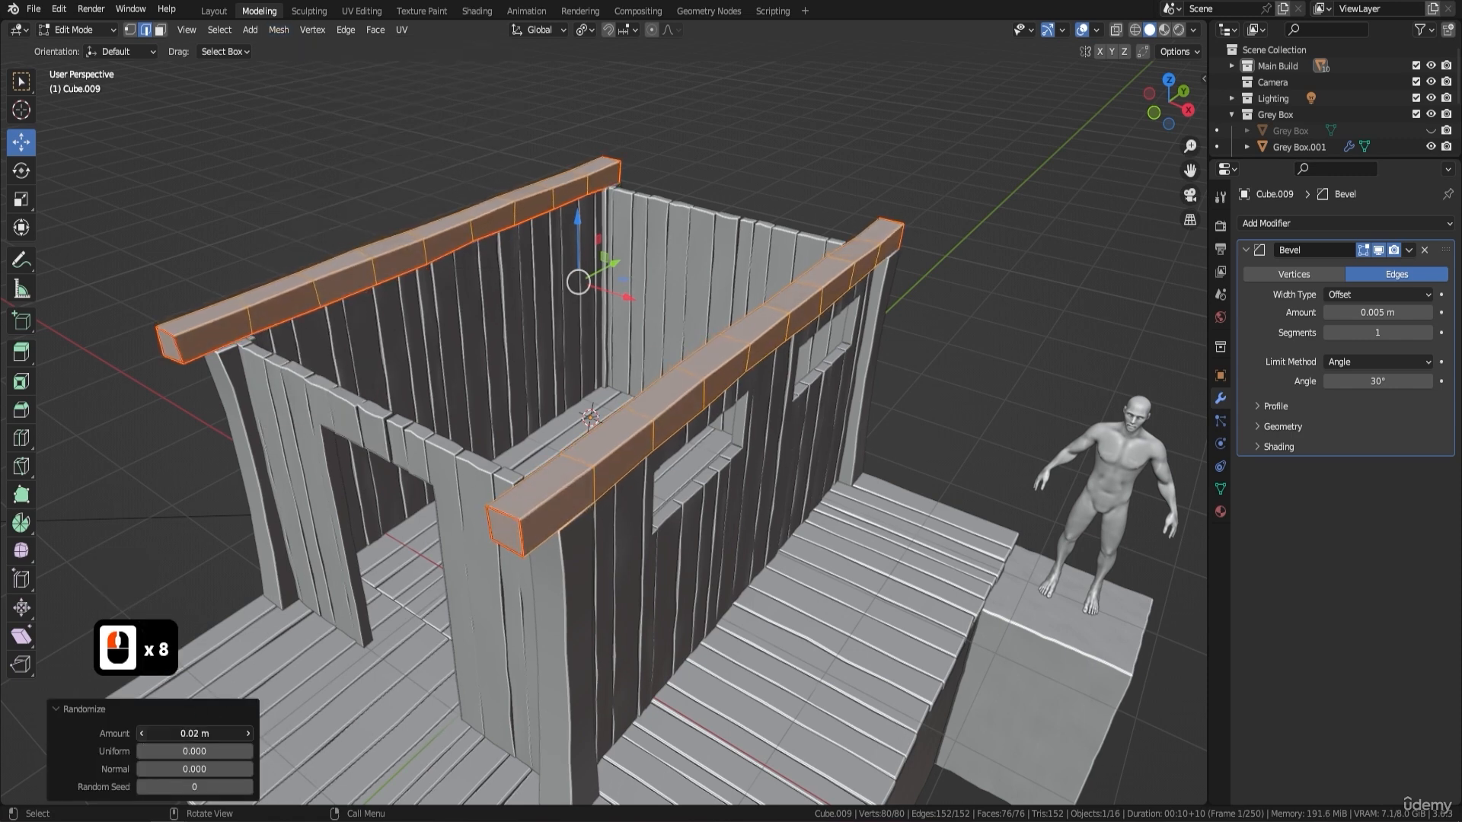
left_click(142, 732)
key("Tab")
middle_click_drag(826, 412, 754, 349)
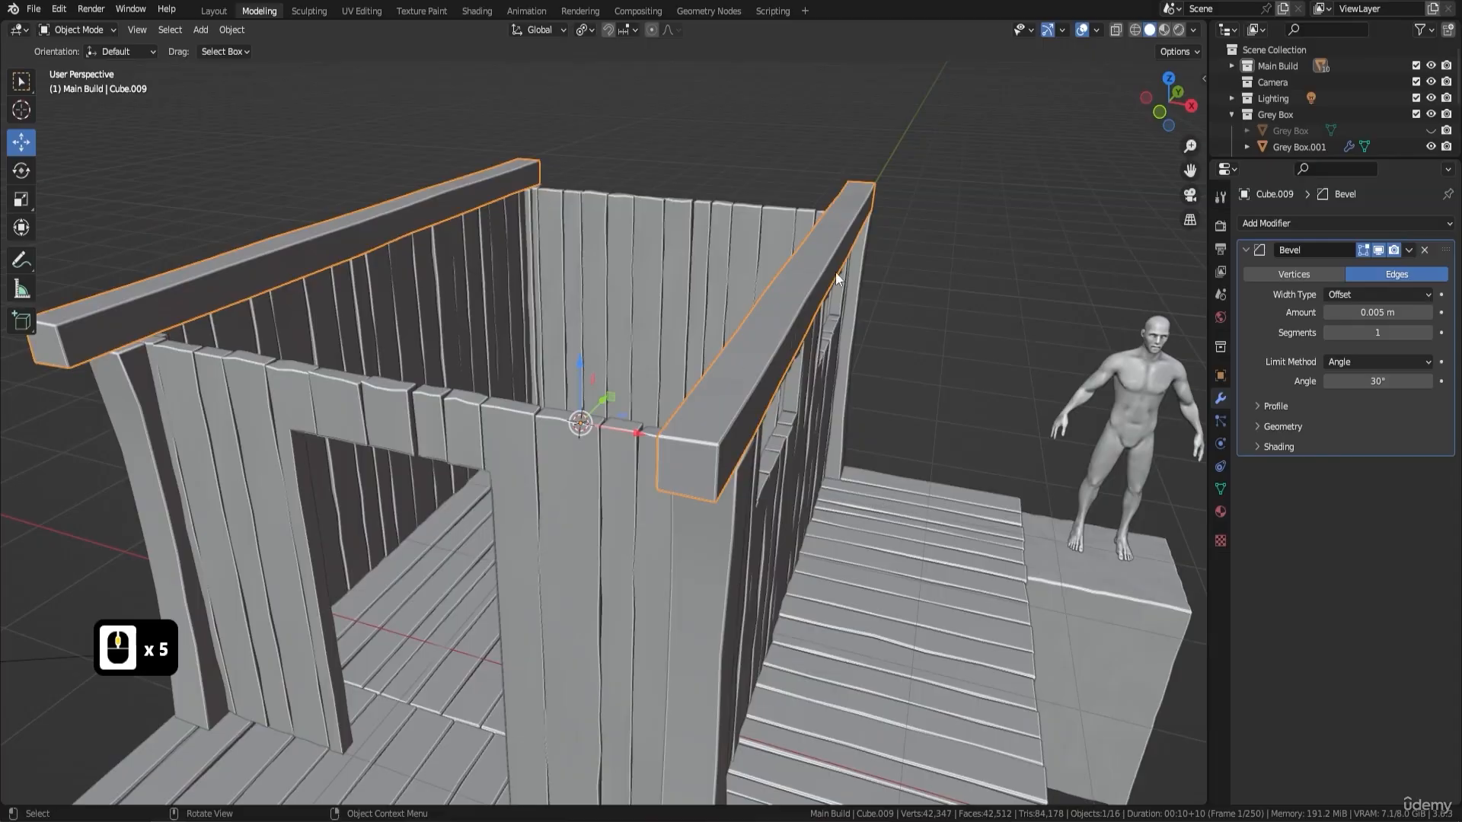
key("ctrl+z")
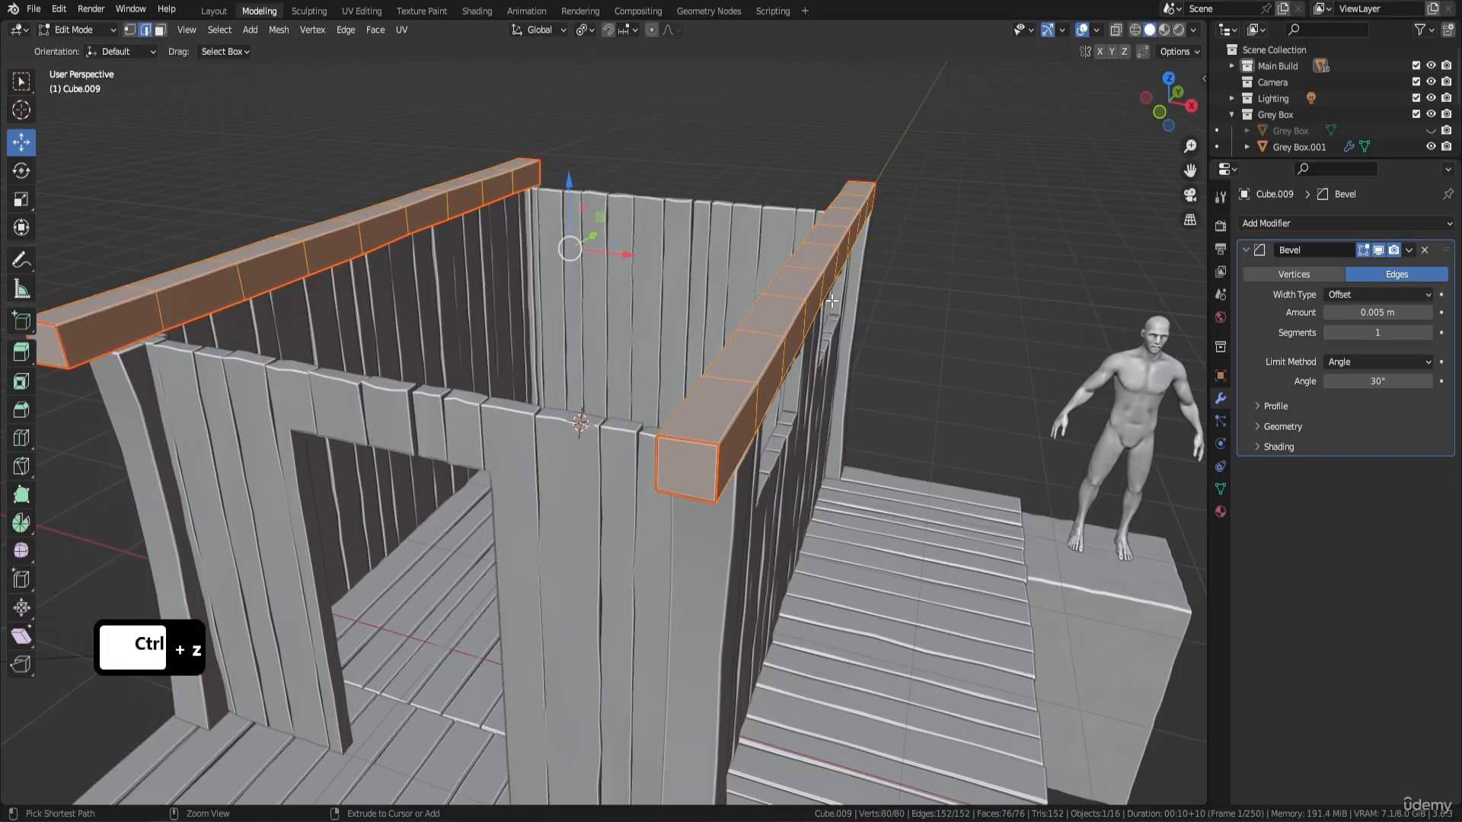
key("ctrl+z")
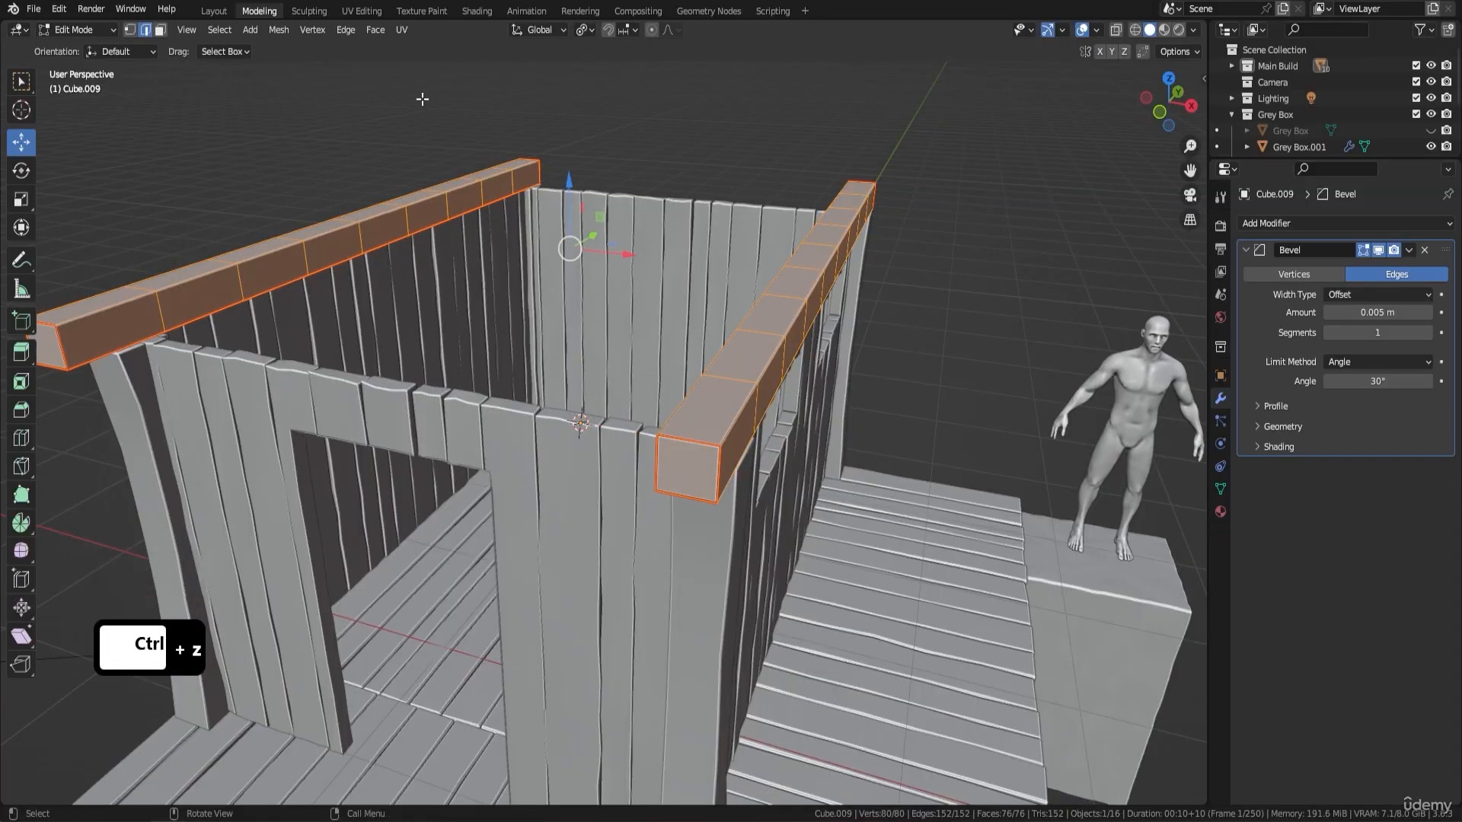
- Randomize the vertices of both beams by 0.02 m and return to Object Mode
left_click(280, 32)
left_click(320, 50)
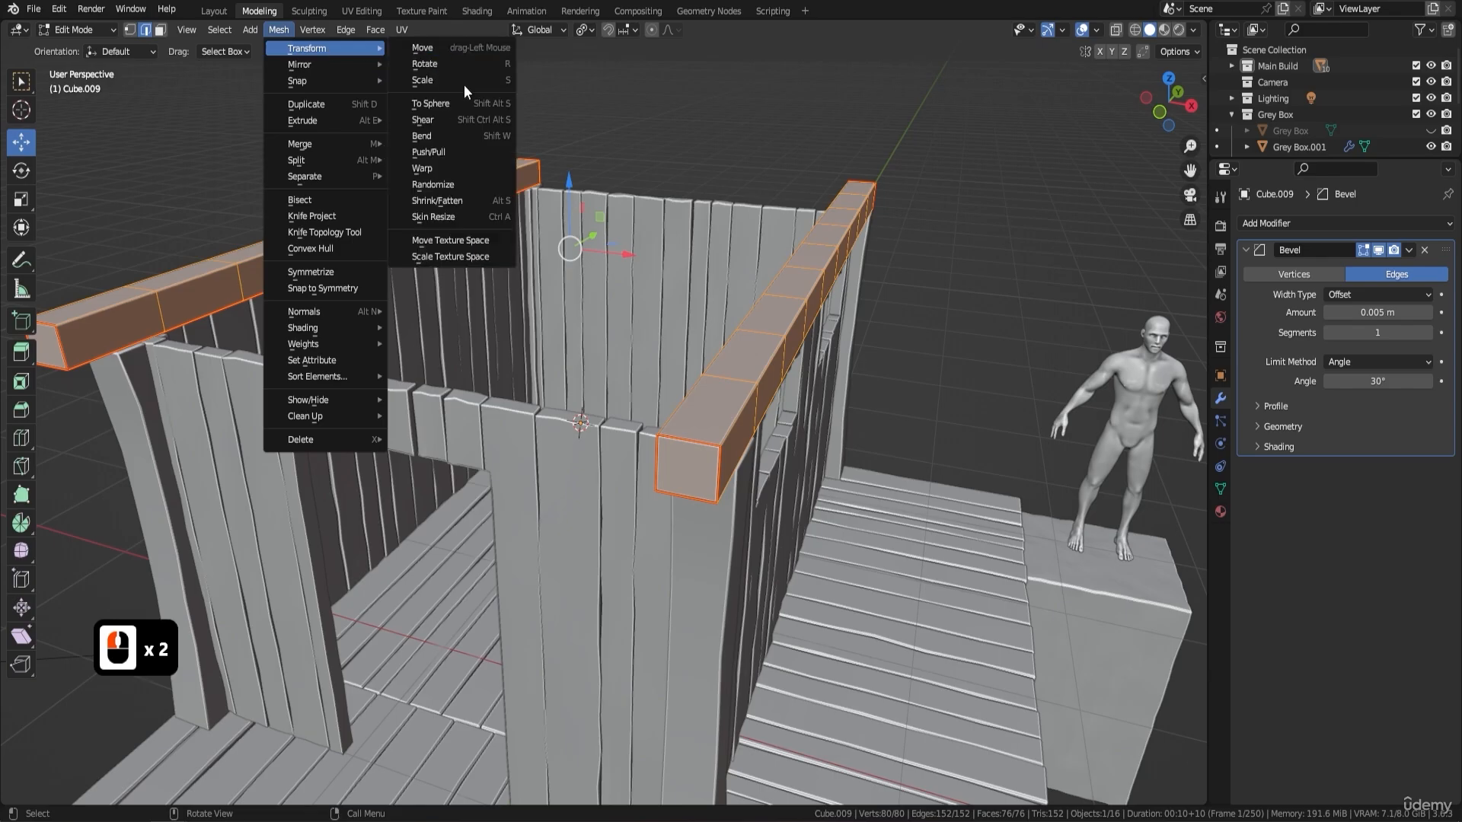
left_click(466, 183)
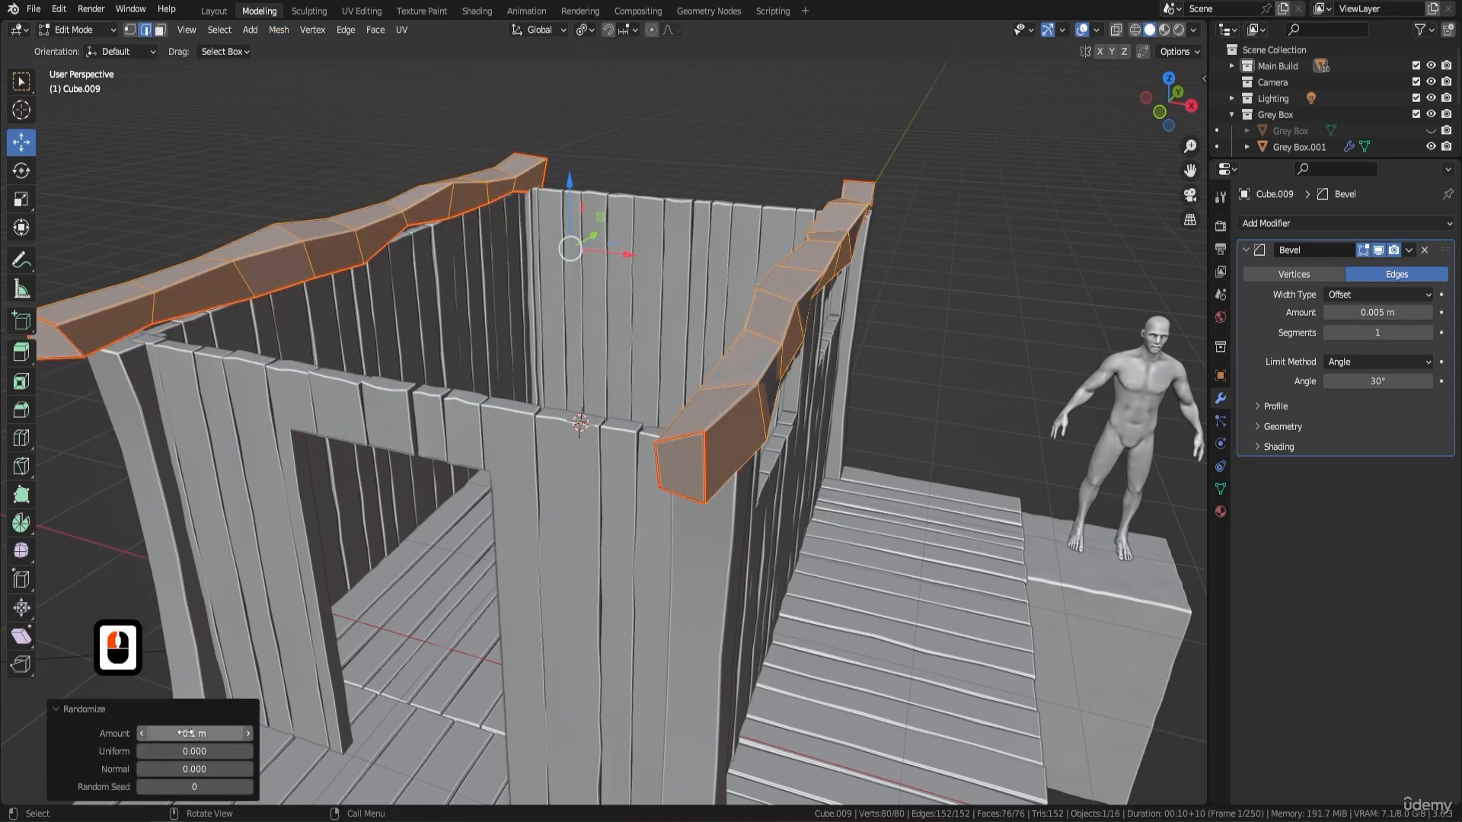
left_click(141, 733)
left_click(141, 733)
left_click(142, 733)
left_click(142, 733)
left_click(142, 733)
left_click(141, 733)
left_click(142, 733)
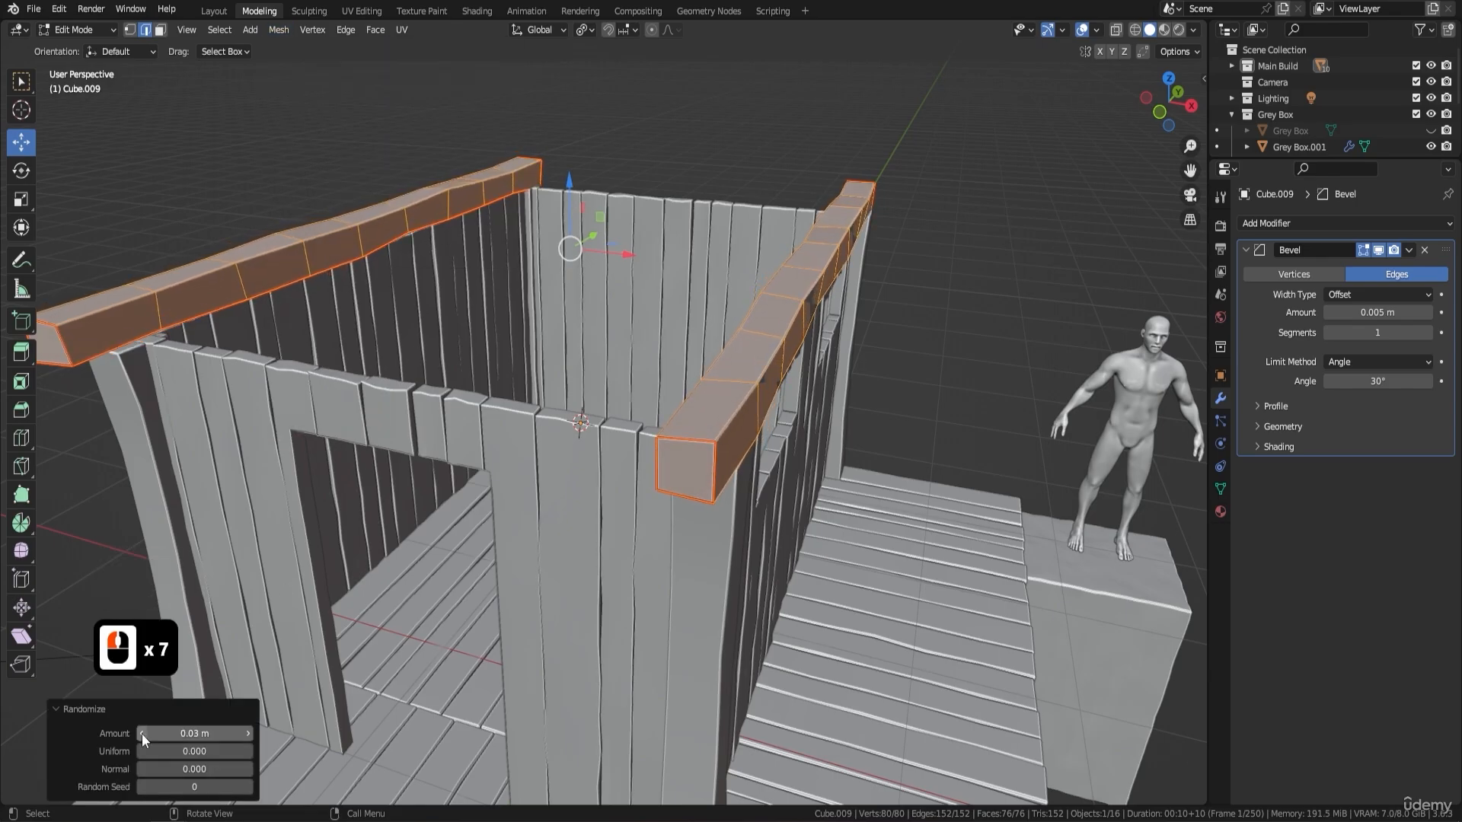
left_click(142, 733)
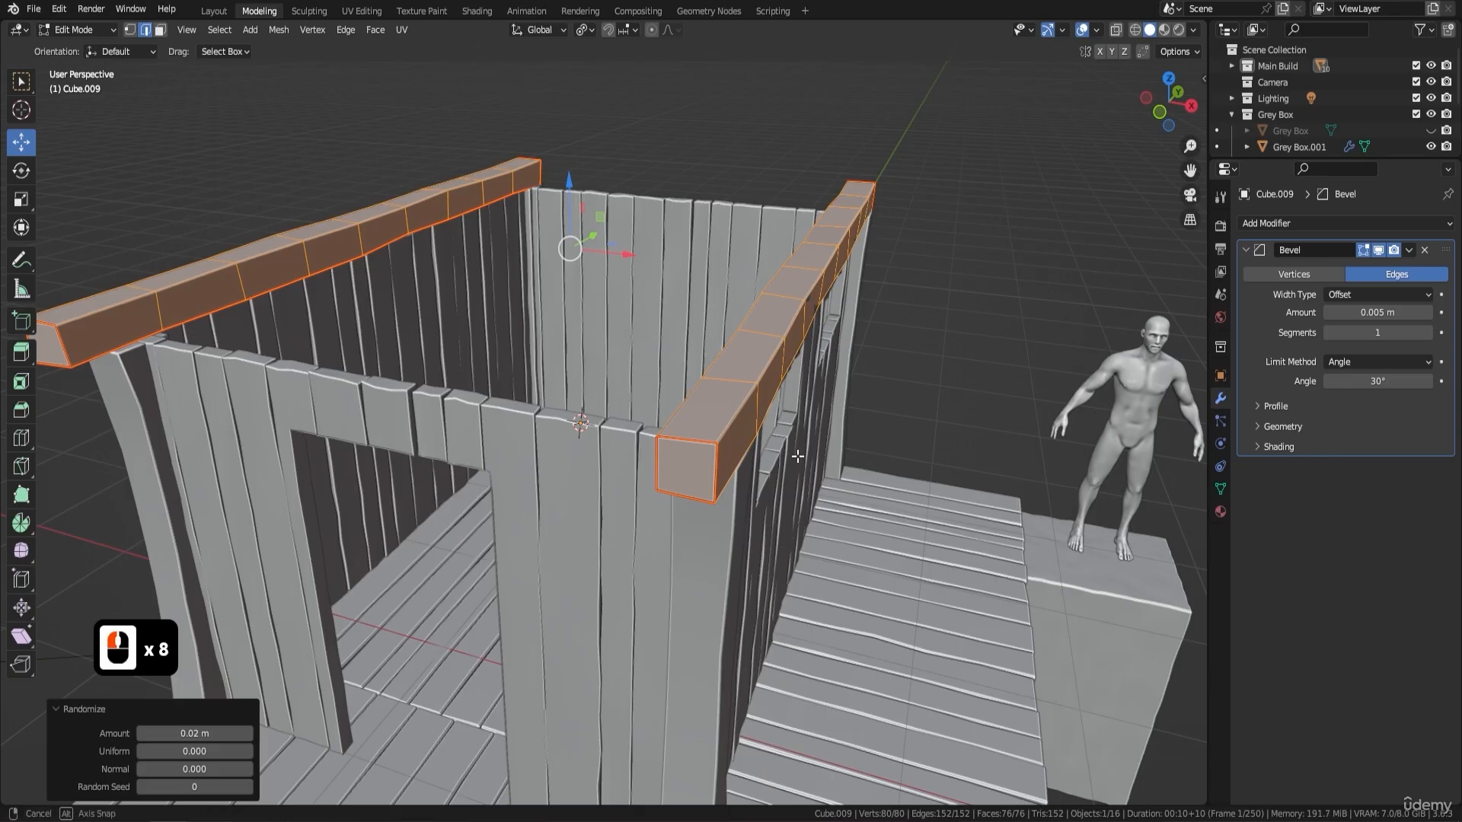
middle_click_drag(578, 457, 766, 398)
scroll(661, 438, "down", 3)
key("Tab")
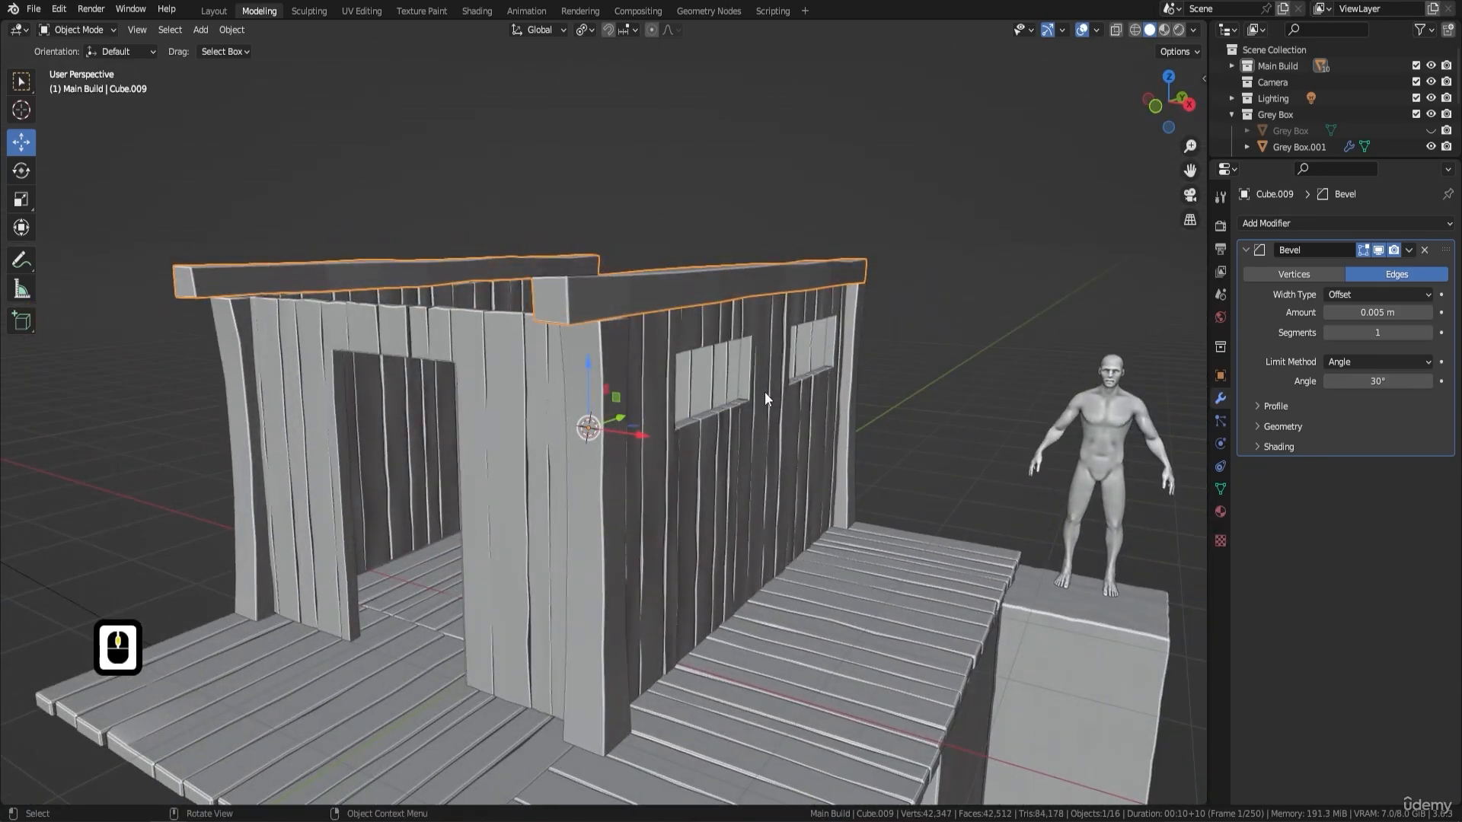
- Shade the roof beams smooth with Auto Smooth at 30° and check them from several angles
right_click(883, 385)
left_click(861, 332)
middle_click_drag(861, 341, 731, 340)
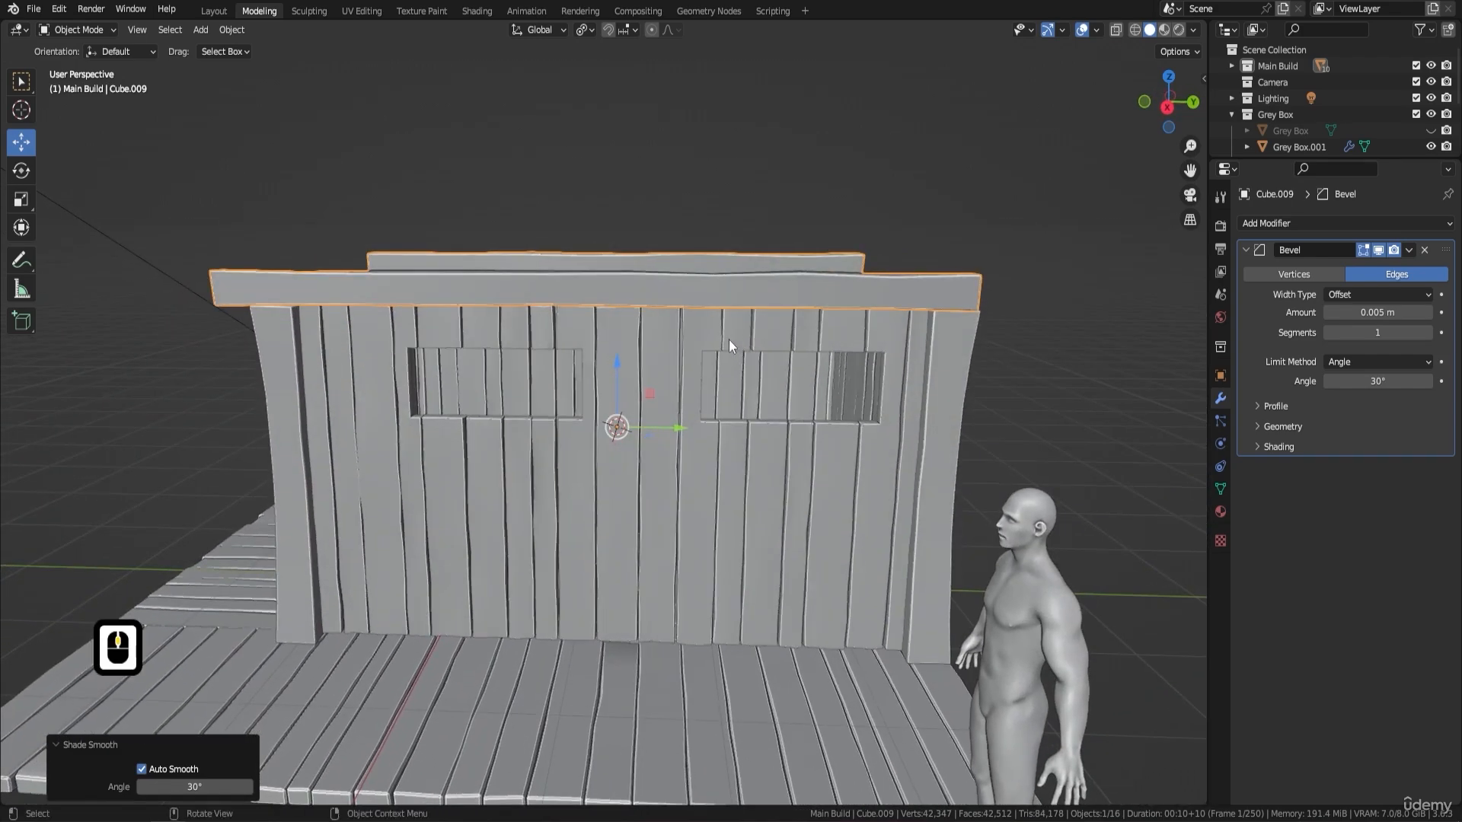
middle_click_drag(426, 282, 478, 317)
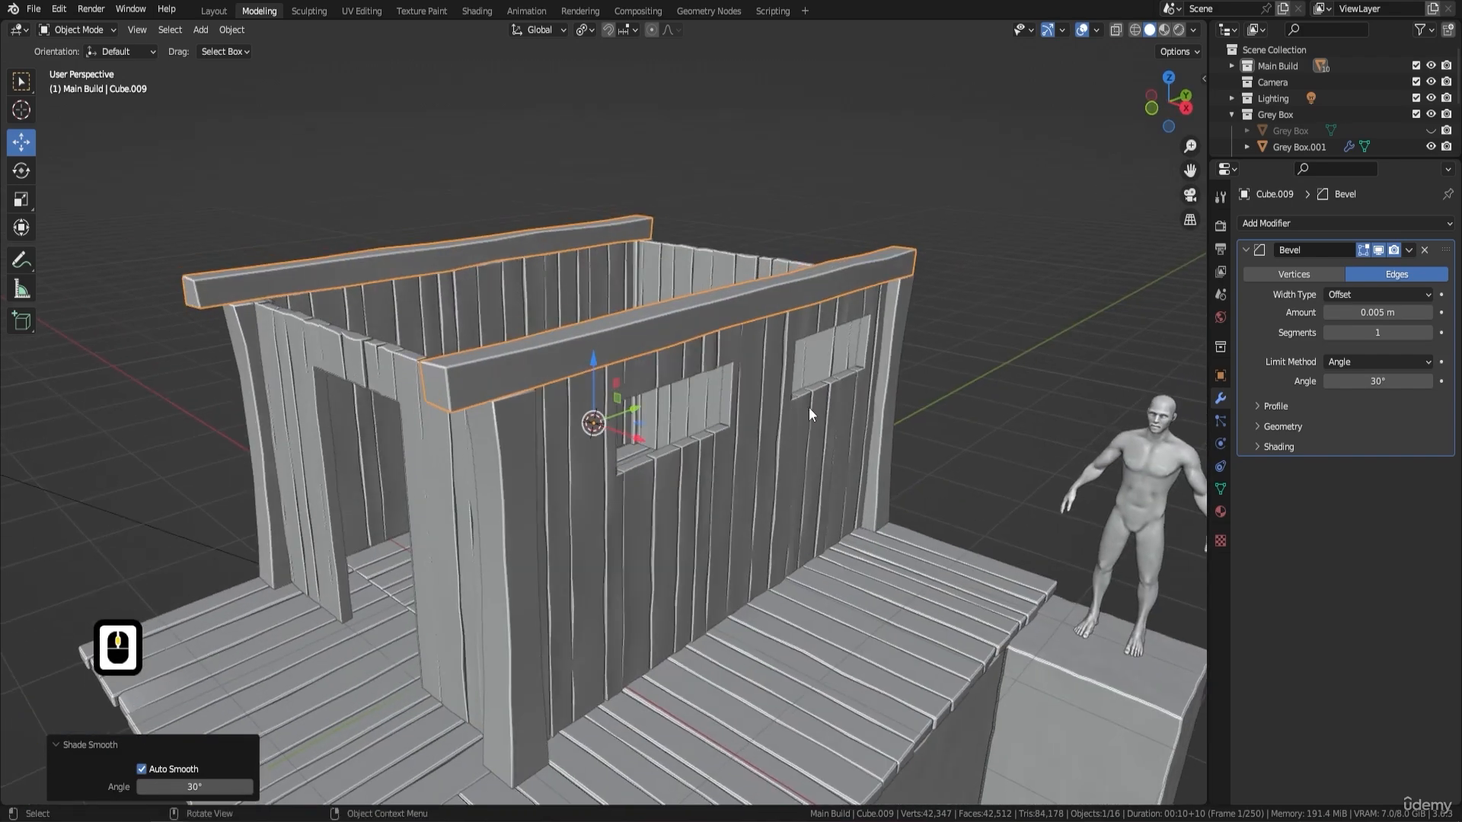
middle_click_drag(809, 408, 519, 432, "shift")
- In Edit Mode with face selection, shift the front end face of the far beam slightly along the Y axis
key("Tab")
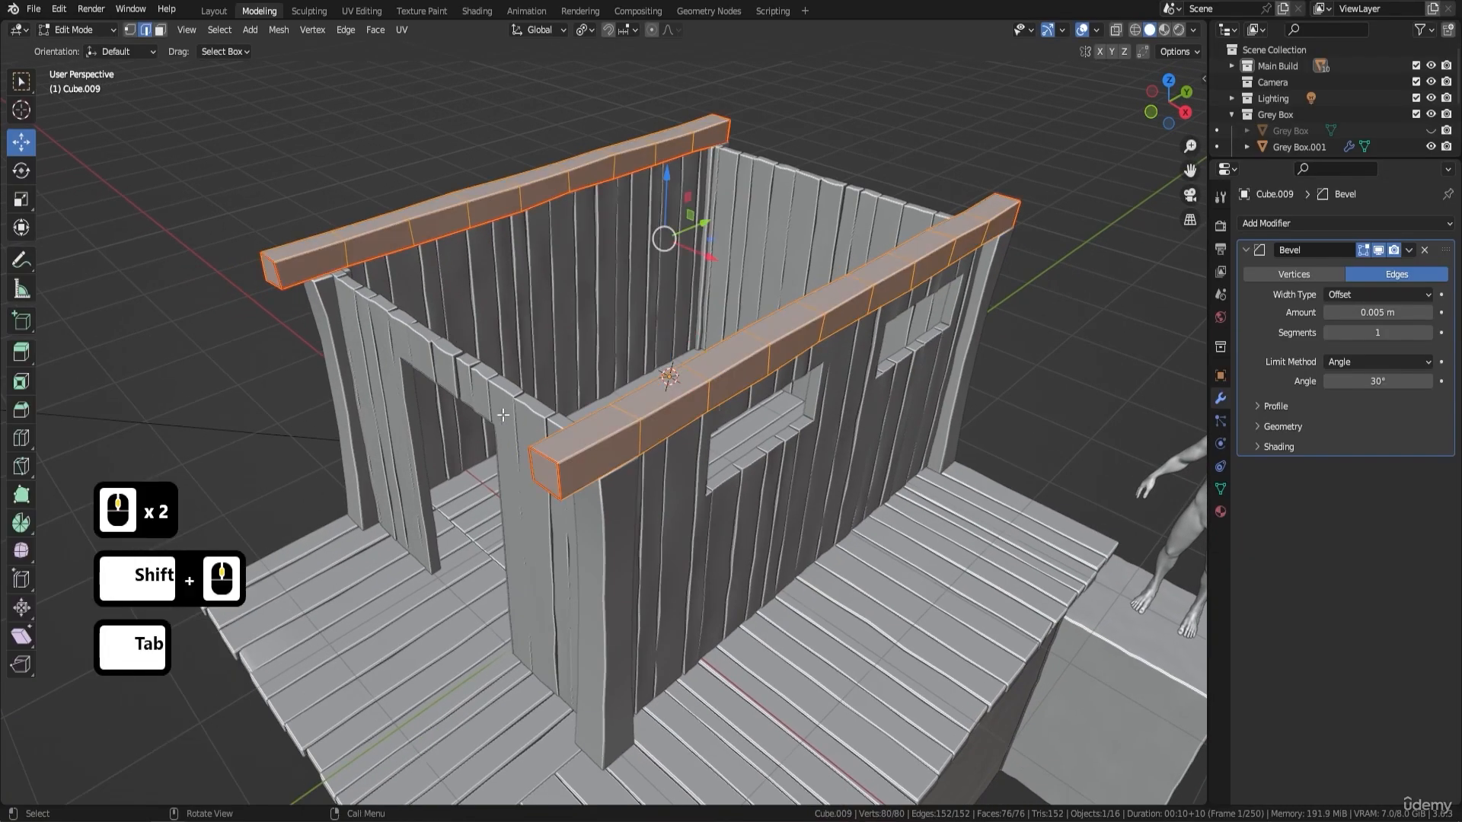
left_click(160, 28)
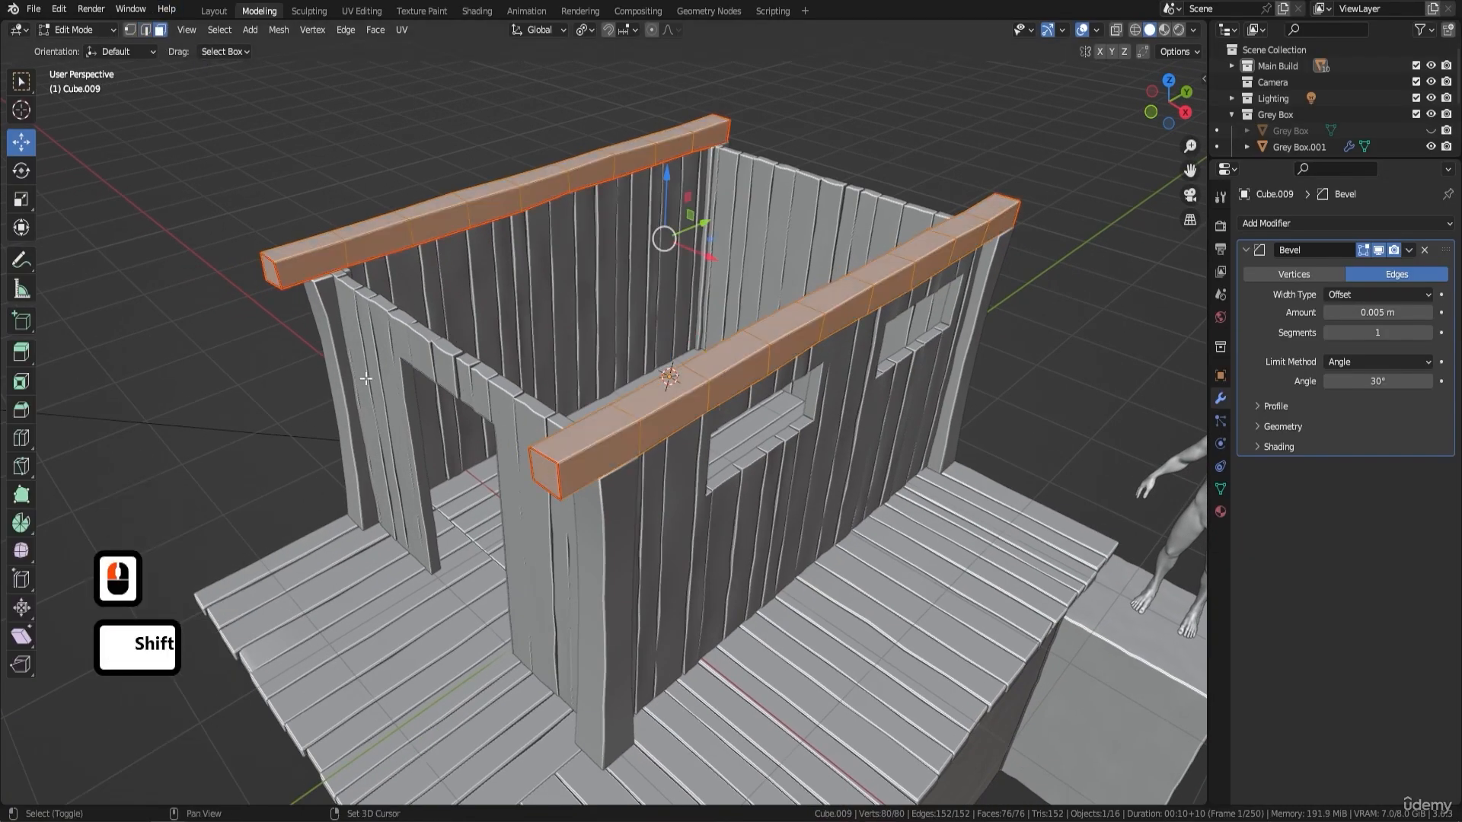
middle_click_drag(553, 474, 393, 288, "shift")
left_click(370, 277)
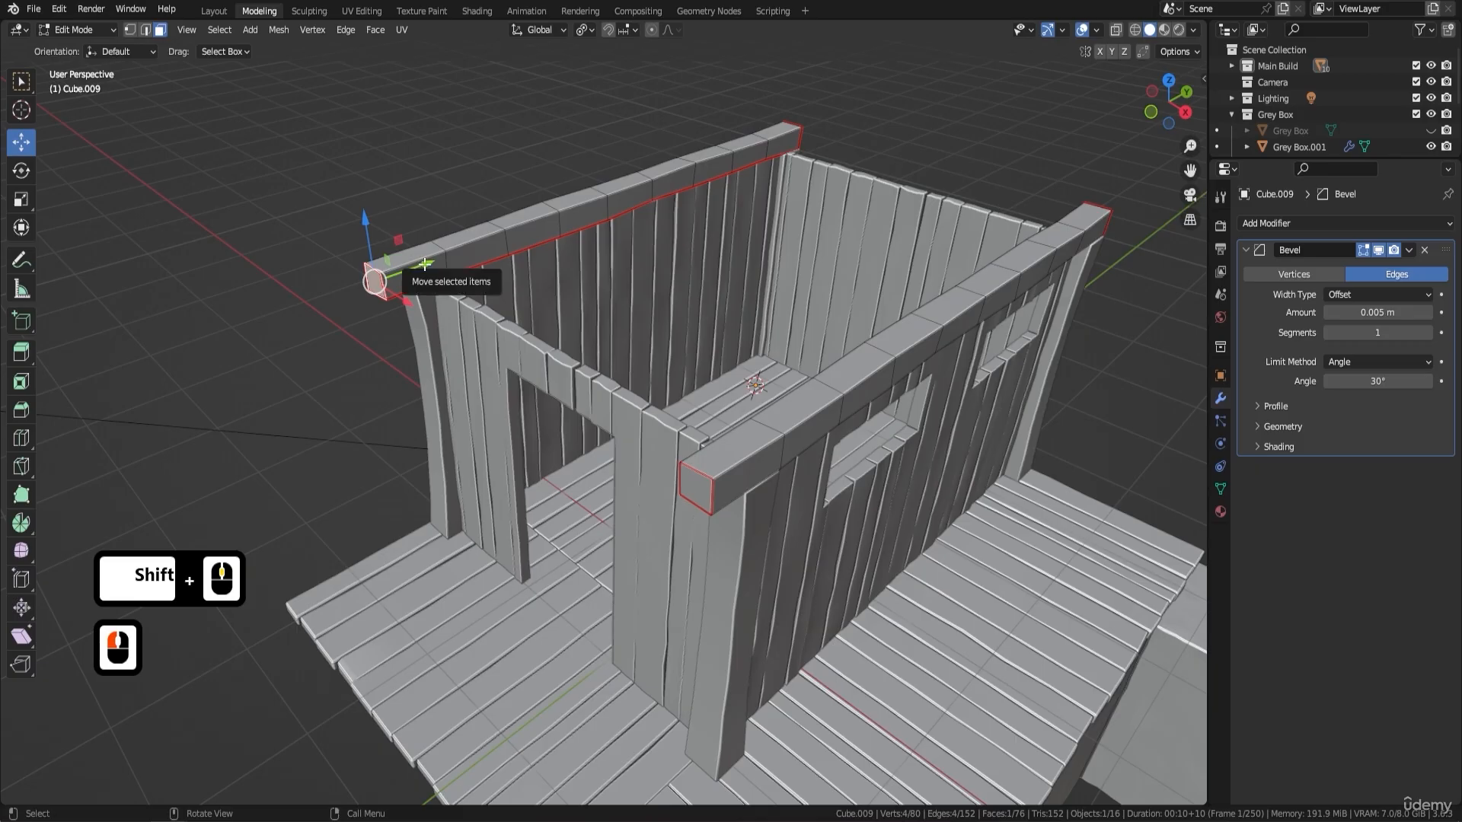
left_click_drag(411, 270, 409, 294)
key("Tab")
middle_click_drag(409, 295, 701, 322)
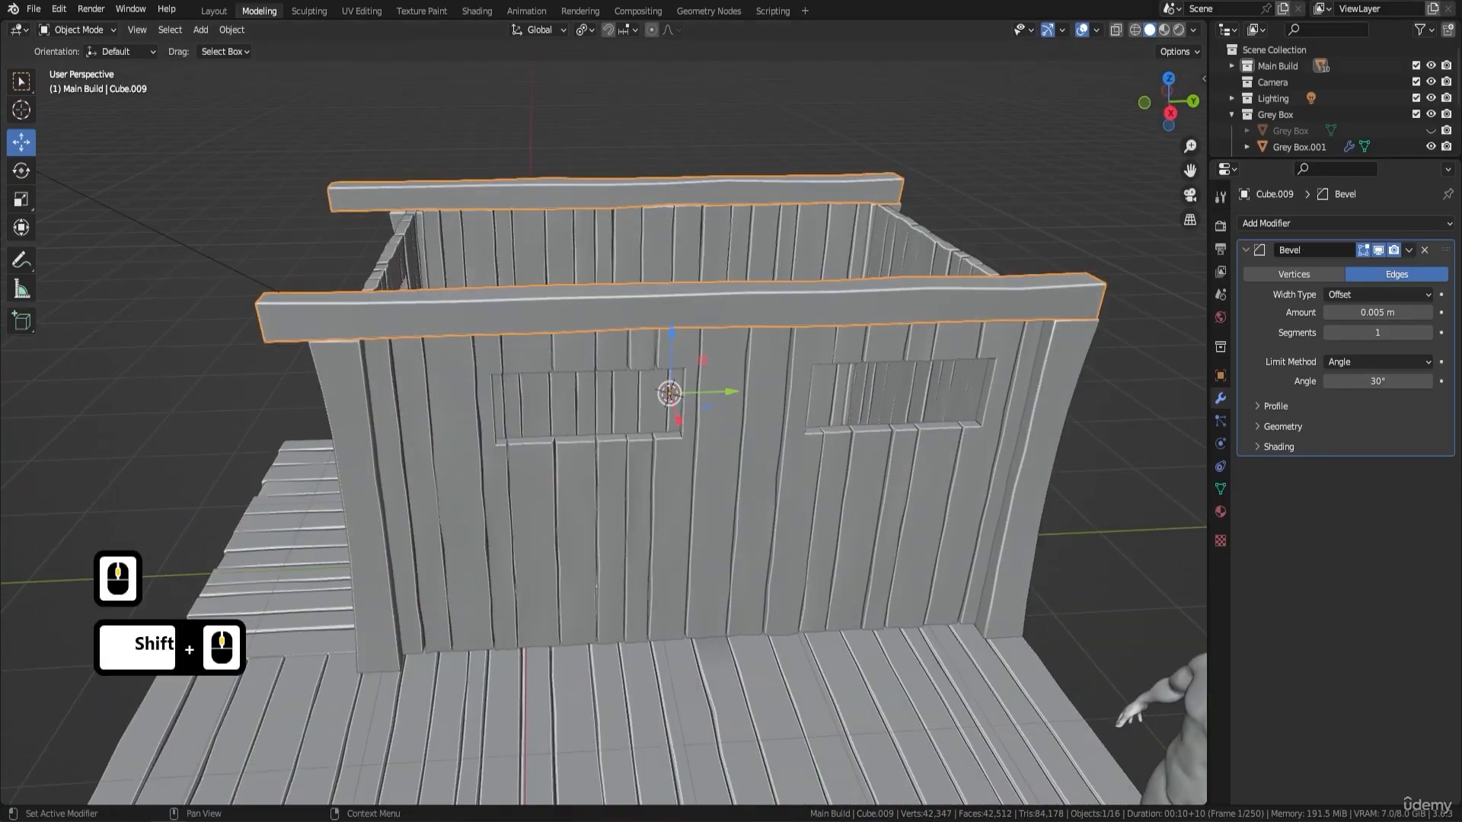
key("F9")
middle_click_drag(784, 542, 834, 518)
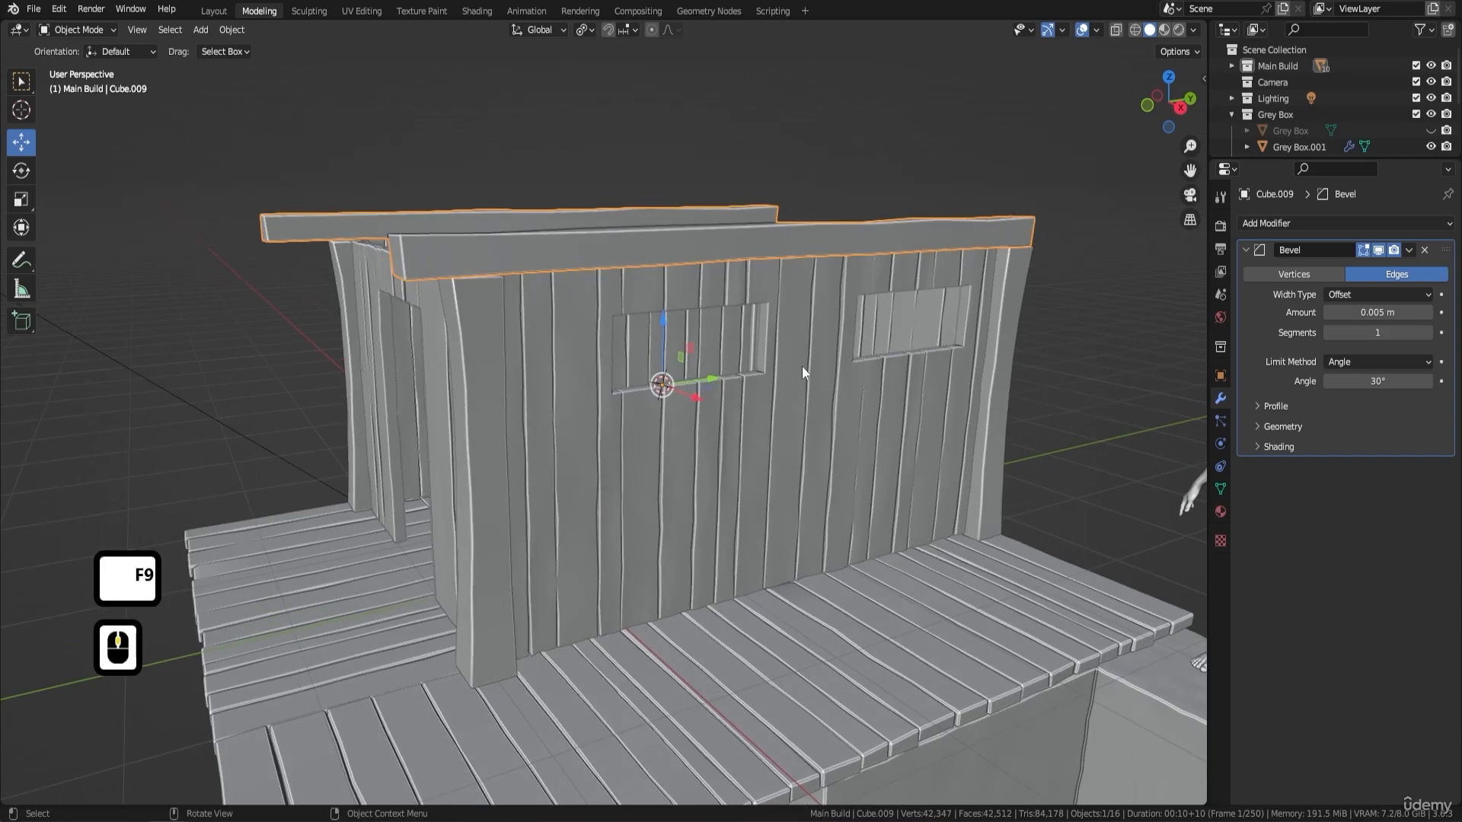
middle_click_drag(837, 371, 806, 367)
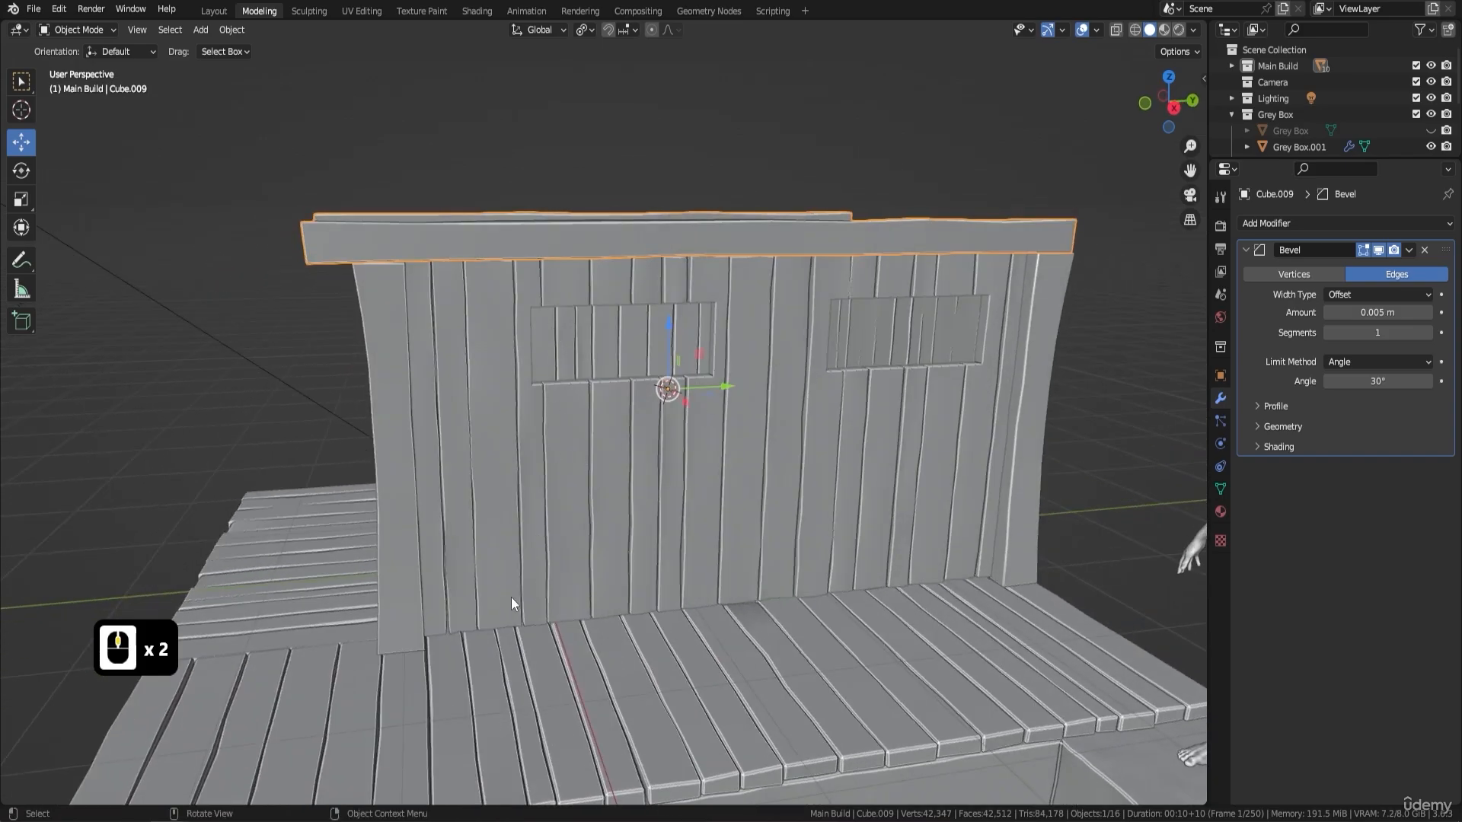
middle_click_drag(957, 318, 808, 312)
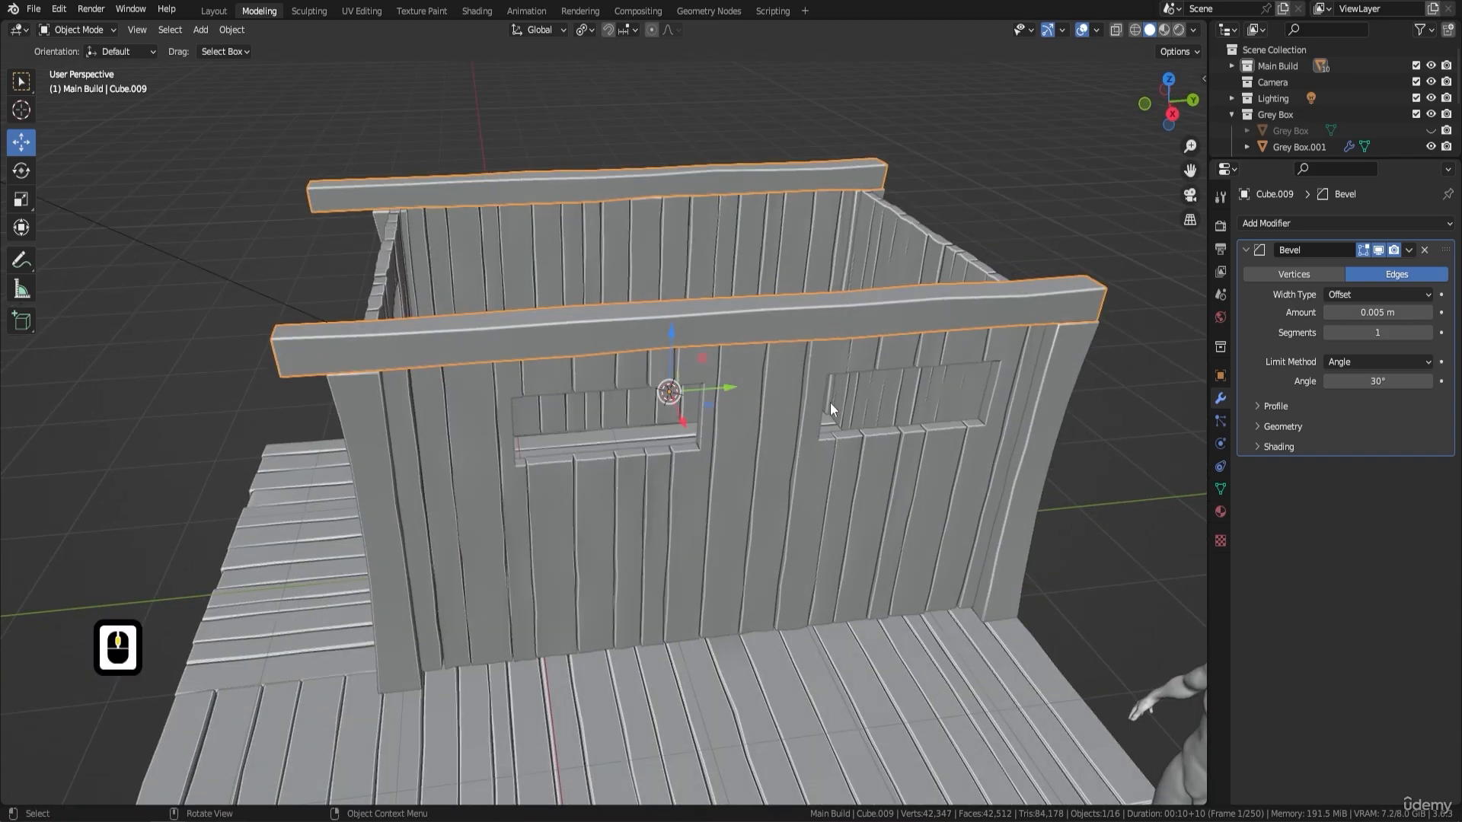
middle_click_drag(829, 402, 783, 478)
- Add a cube mesh and move it about 1.81 m along the X axis to the window wall
key("shift+a")
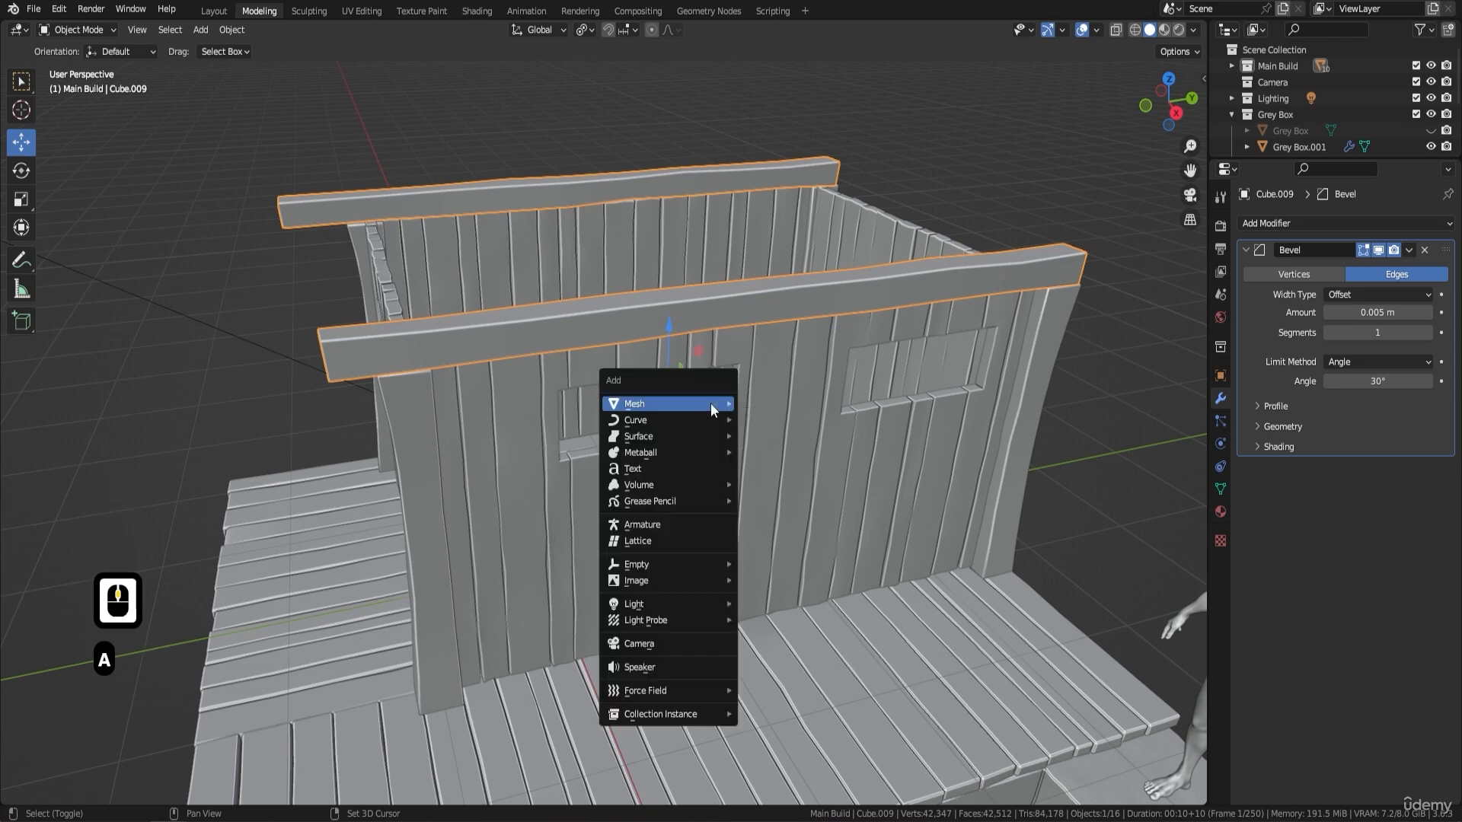
mouse_move(710, 404)
left_click(790, 419)
middle_click_drag(776, 366, 774, 469)
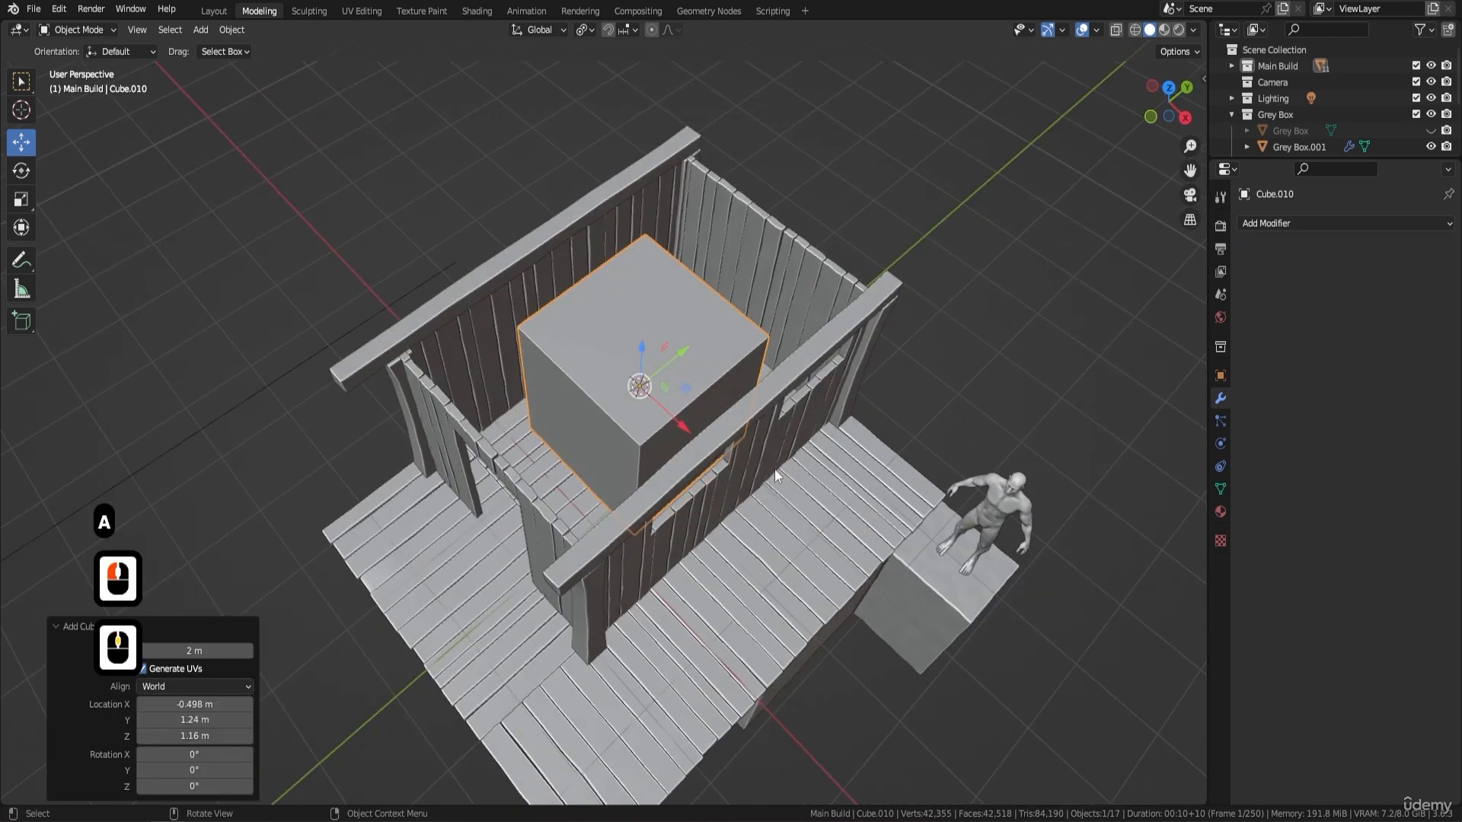
left_click_drag(688, 428, 810, 528)
- Scale the cube down uniformly to about 0.121 and stretch it by about 1.65 along the Y axis
key("s")
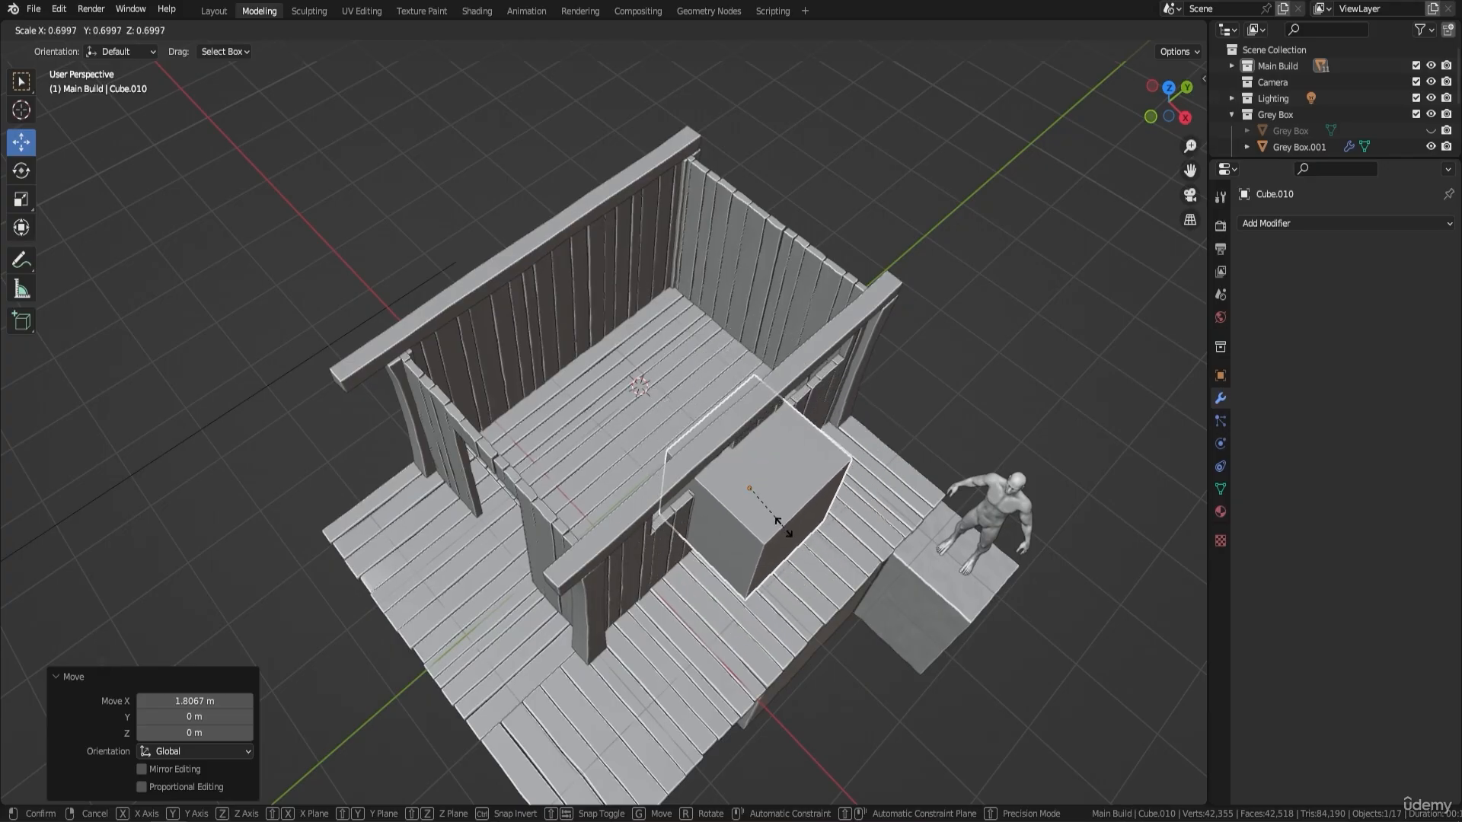
left_click(811, 535)
key("s")
key("s")
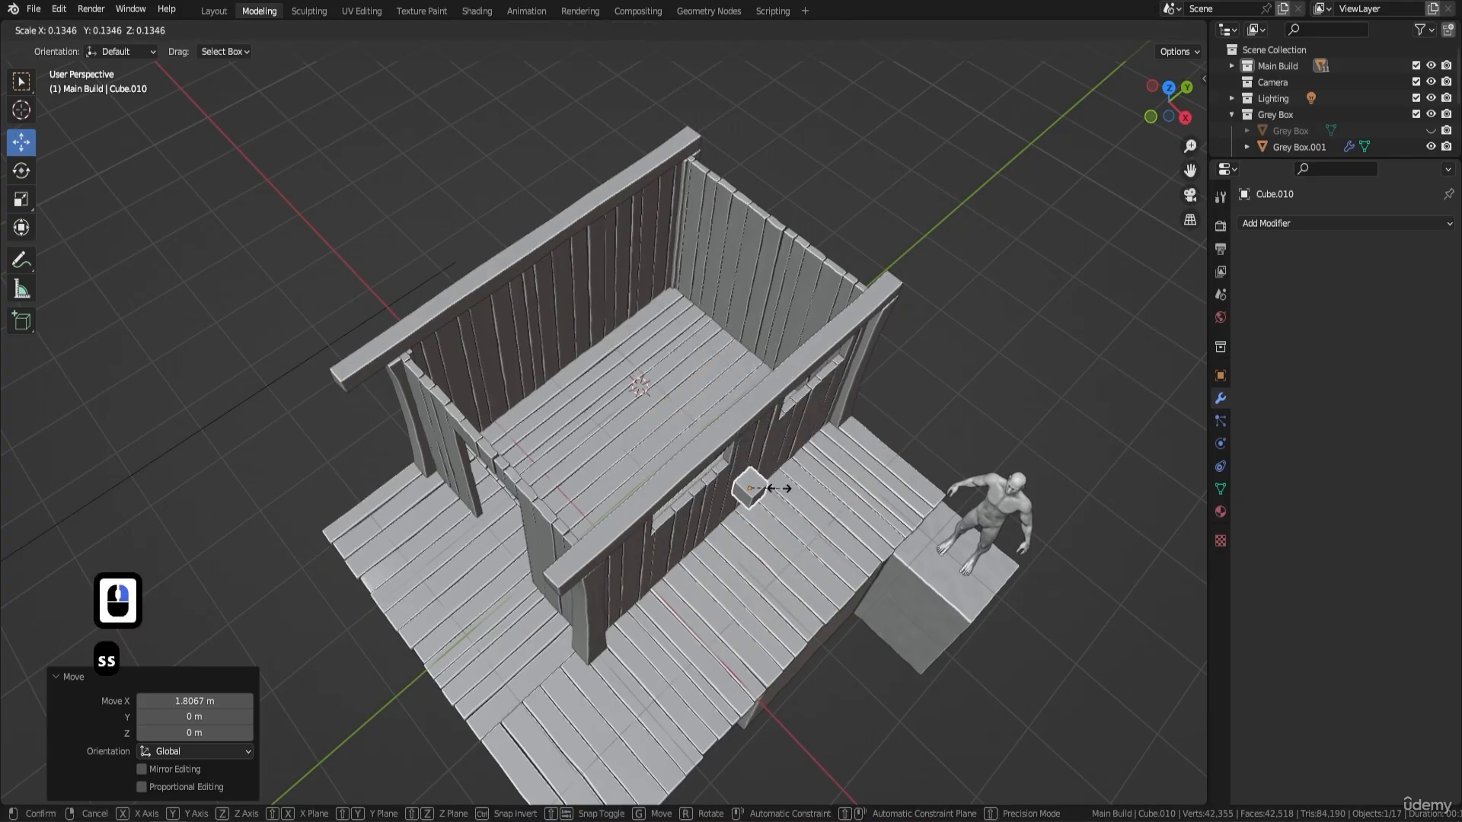
left_click(775, 487)
middle_click_drag(837, 490, 624, 473)
scroll(578, 468, "up", 4)
key("s")
key("y")
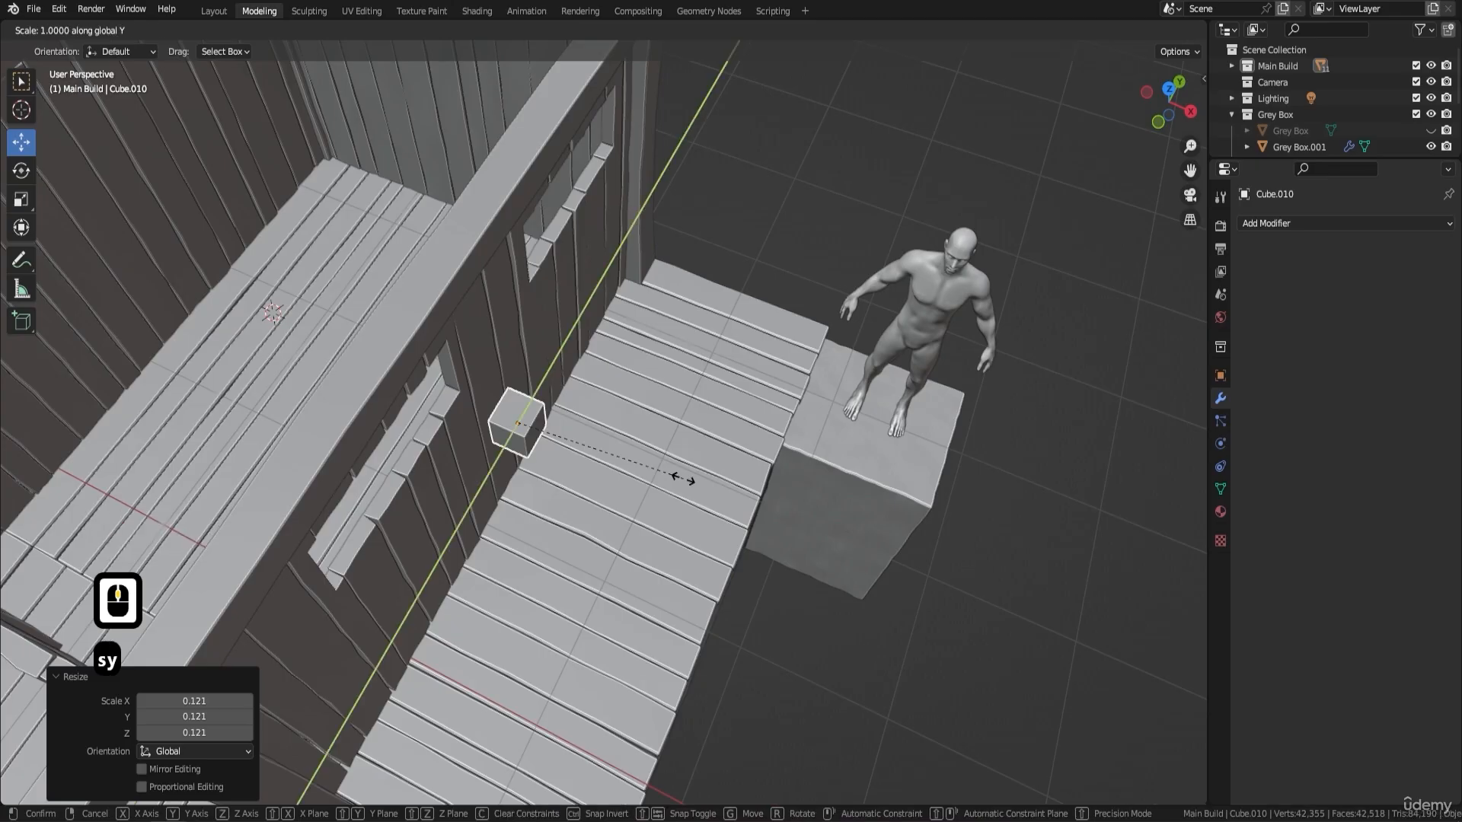
left_click(801, 443)
middle_click_drag(801, 442, 663, 303, "shift")
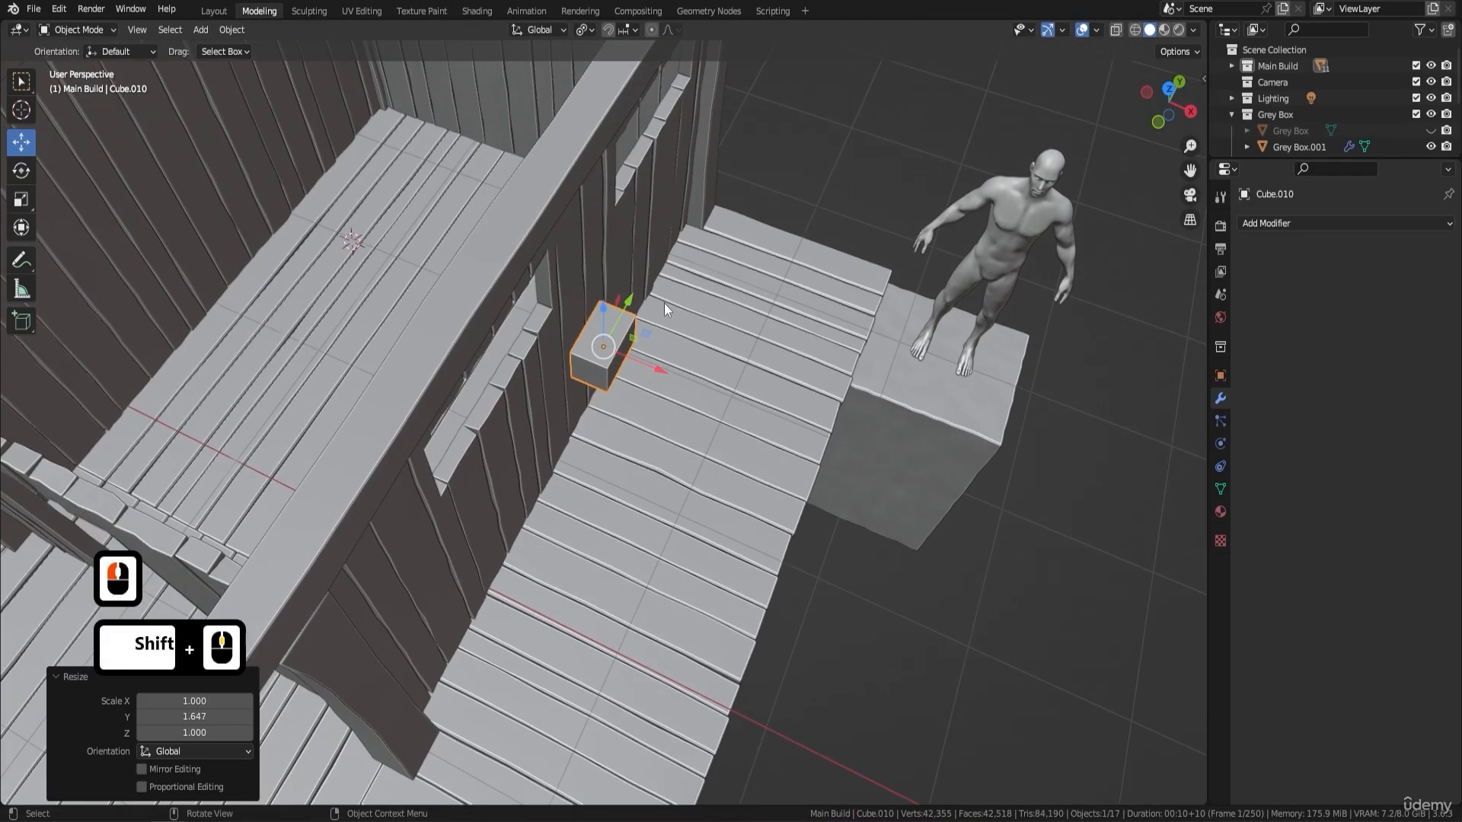
- Place the block at the wall's base beside the front window, moving it about -1.41 m in Y, -0.26 m in X and down to the floor
left_click_drag(636, 295, 495, 501)
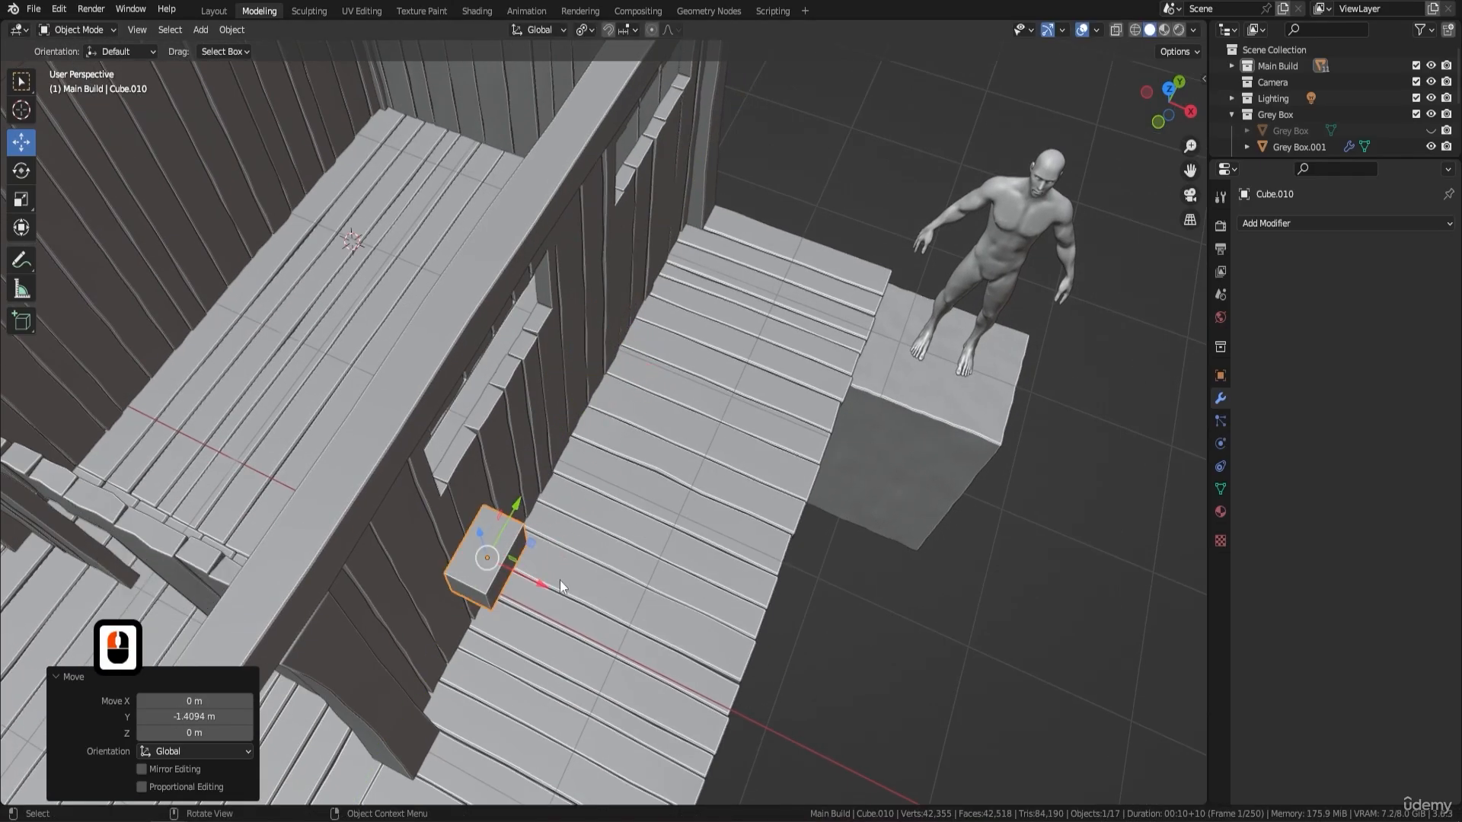
left_click_drag(560, 580, 496, 576)
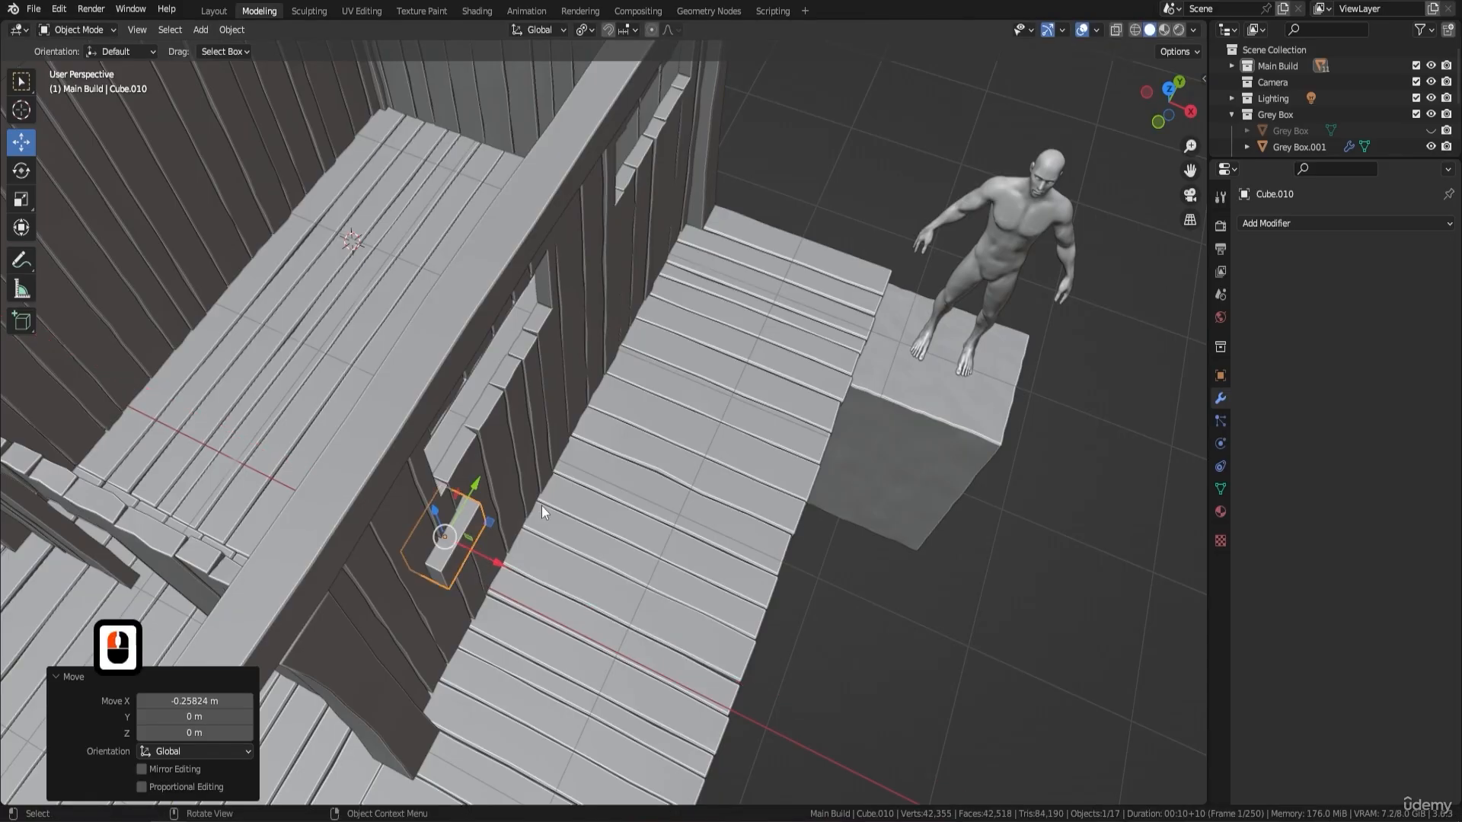
middle_click_drag(541, 506, 656, 427, "shift")
left_click_drag(527, 313, 552, 495)
middle_click_drag(605, 545, 650, 493)
left_click_drag(650, 490, 653, 490)
middle_click_drag(653, 490, 578, 540)
- In Edit Mode, raise the block's top face about 2.11 m so the post reaches the roof beam
key("Tab")
left_click(577, 555)
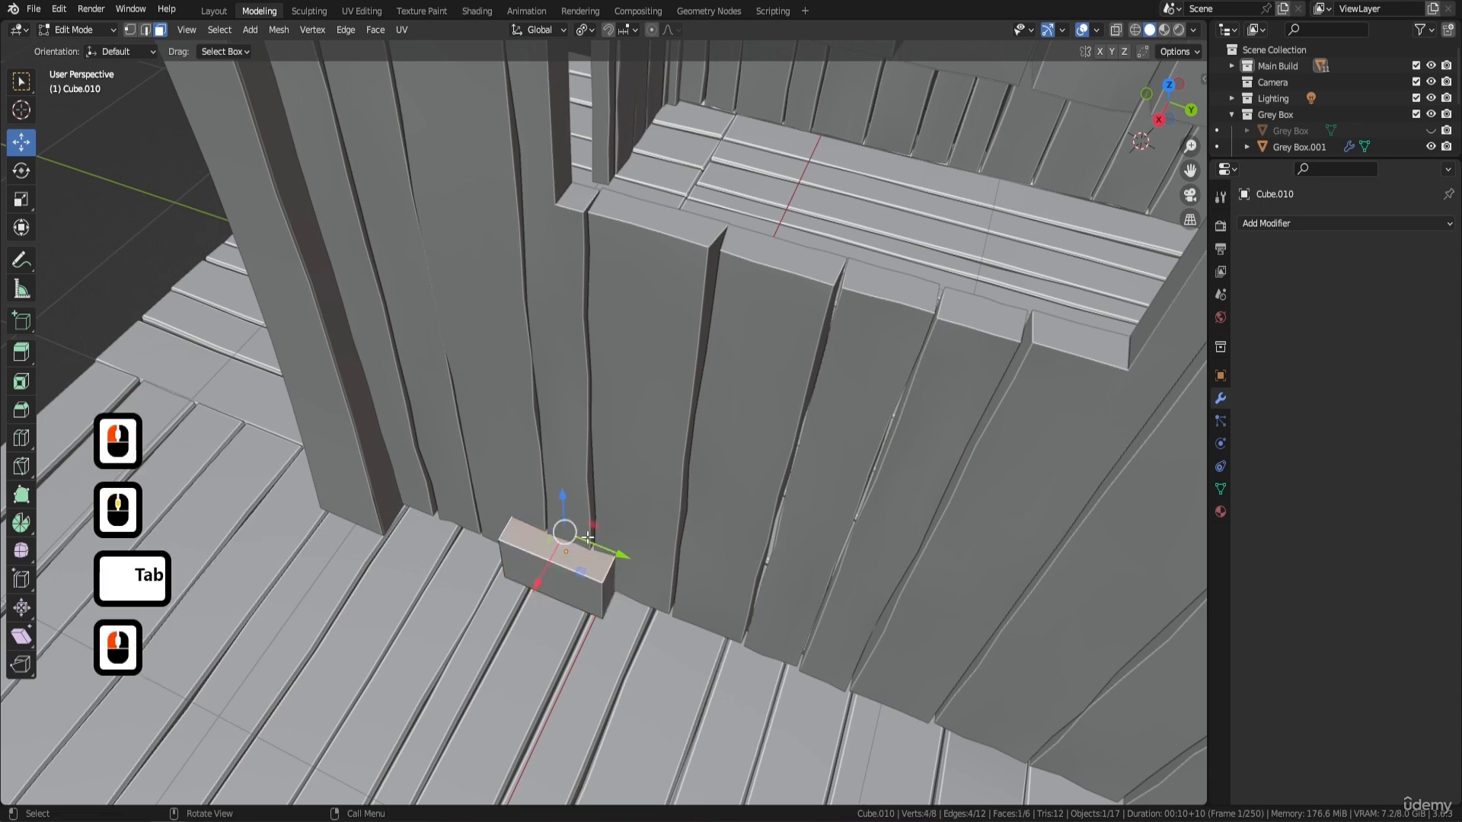
scroll(609, 525, "down", 4)
middle_click_drag(617, 490, 580, 569, "shift")
middle_click_drag(580, 569, 590, 519)
left_click_drag(590, 543, 621, 131)
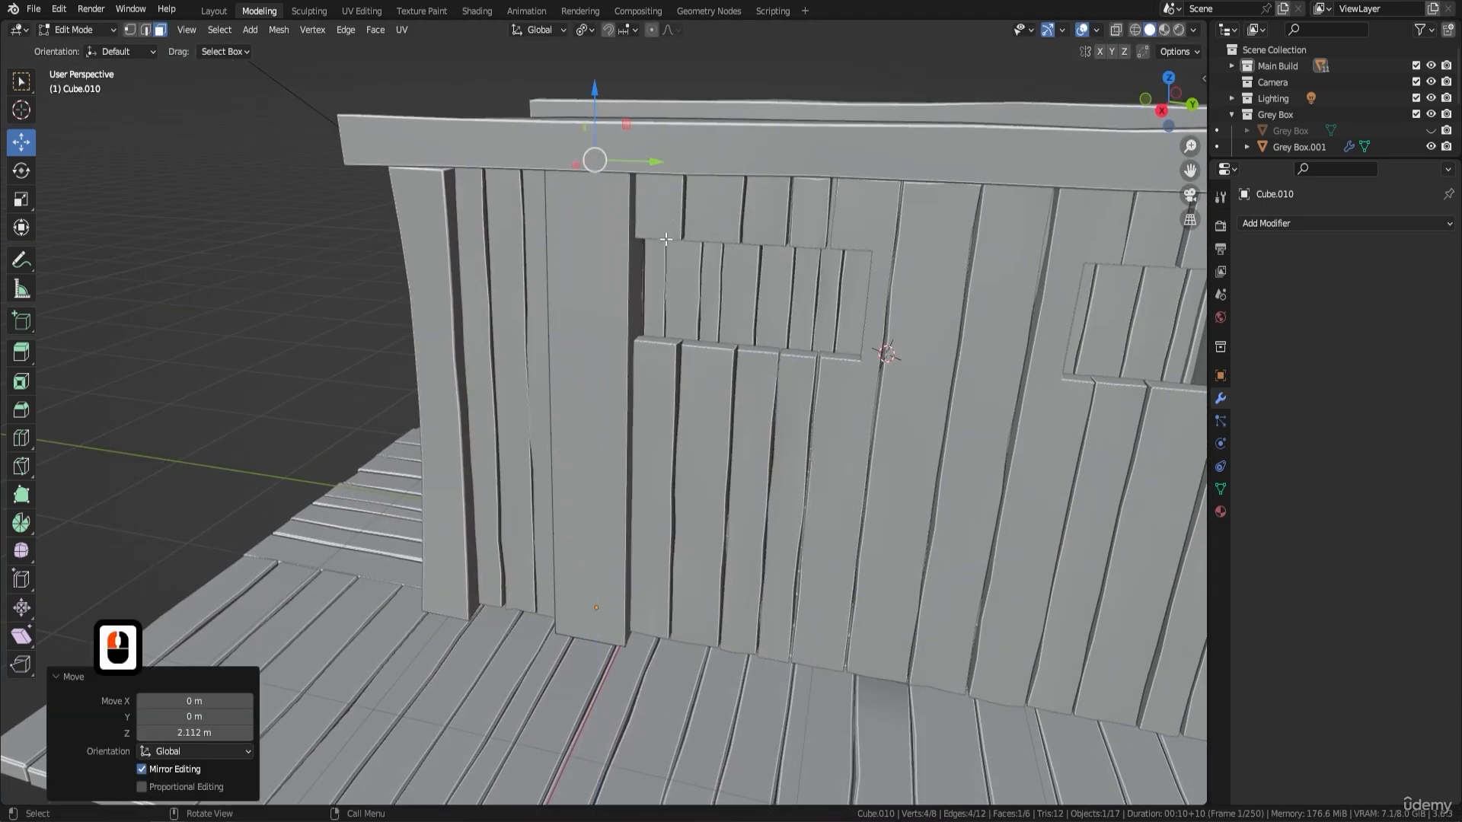
- Move the post's inner face, inside the hut, about 0.03 m along the X axis
middle_click_drag(701, 300, 633, 378)
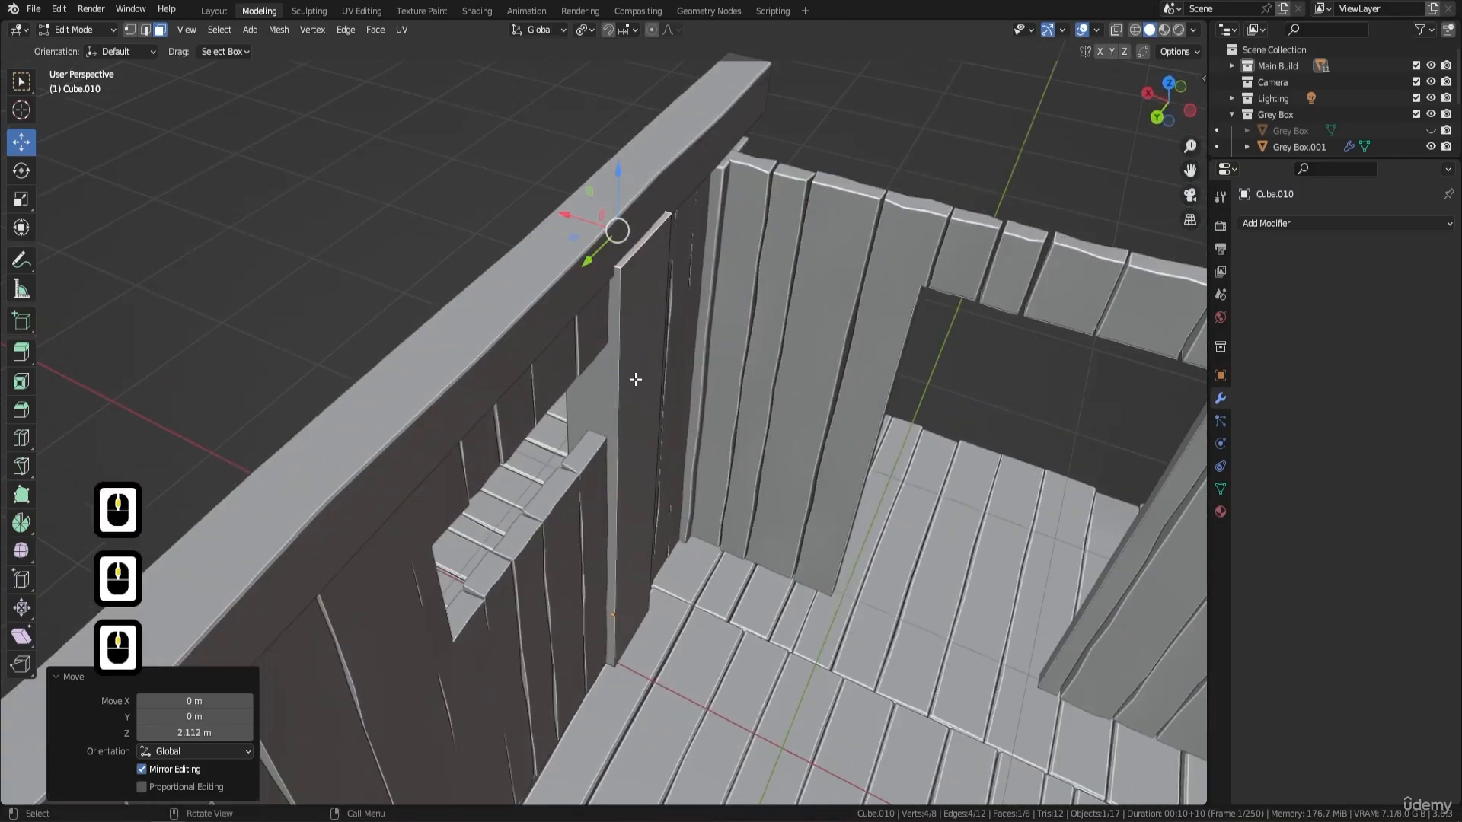
left_click(646, 438)
left_click_drag(593, 467, 584, 470)
middle_click_drag(660, 434, 1058, 158)
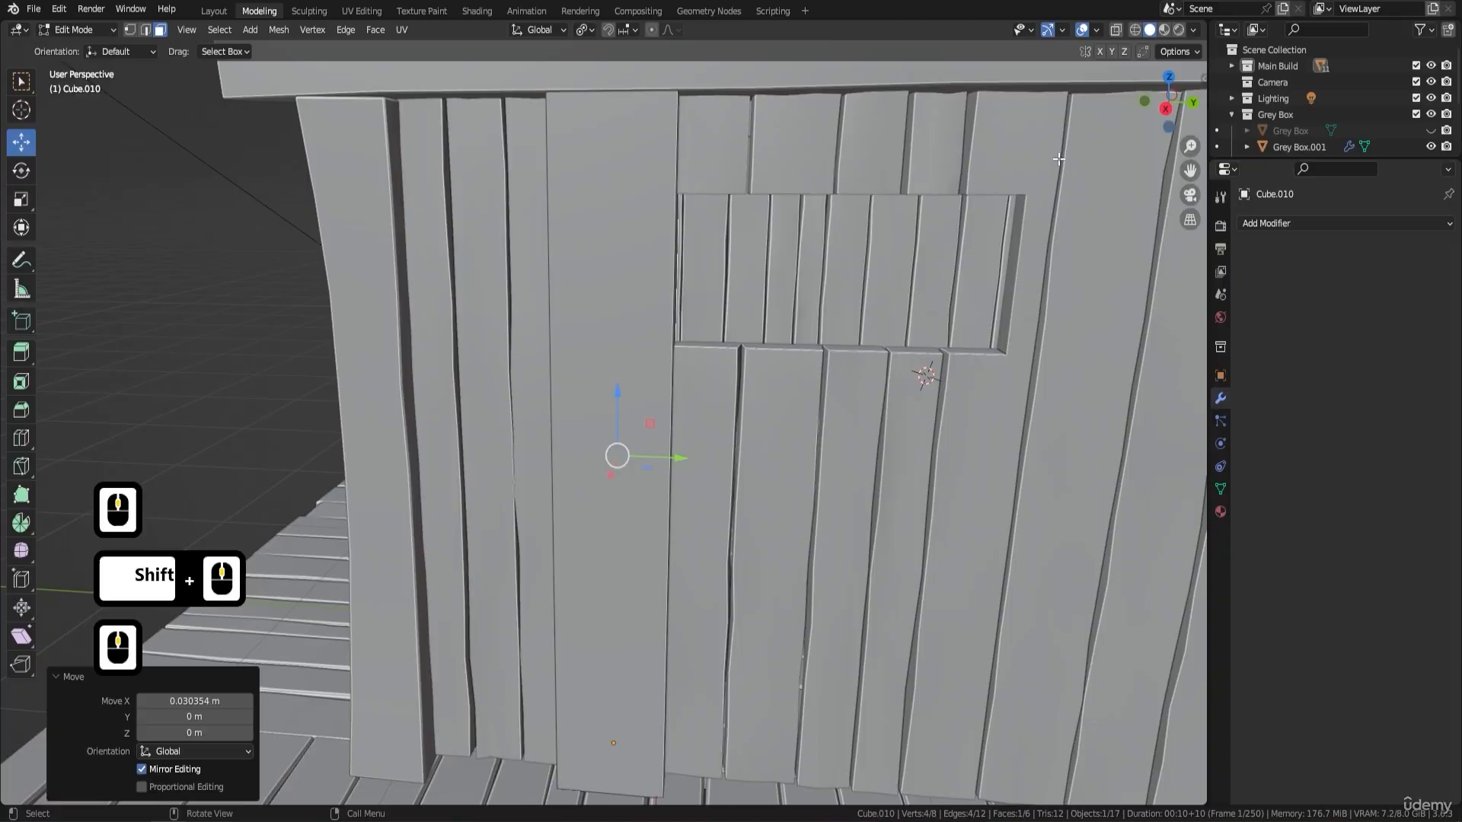
- With X-ray temporarily enabled, move the post's window-side face about -0.13 m along the Y axis to clear the opening
left_click(1117, 30)
middle_click_drag(791, 217, 795, 219)
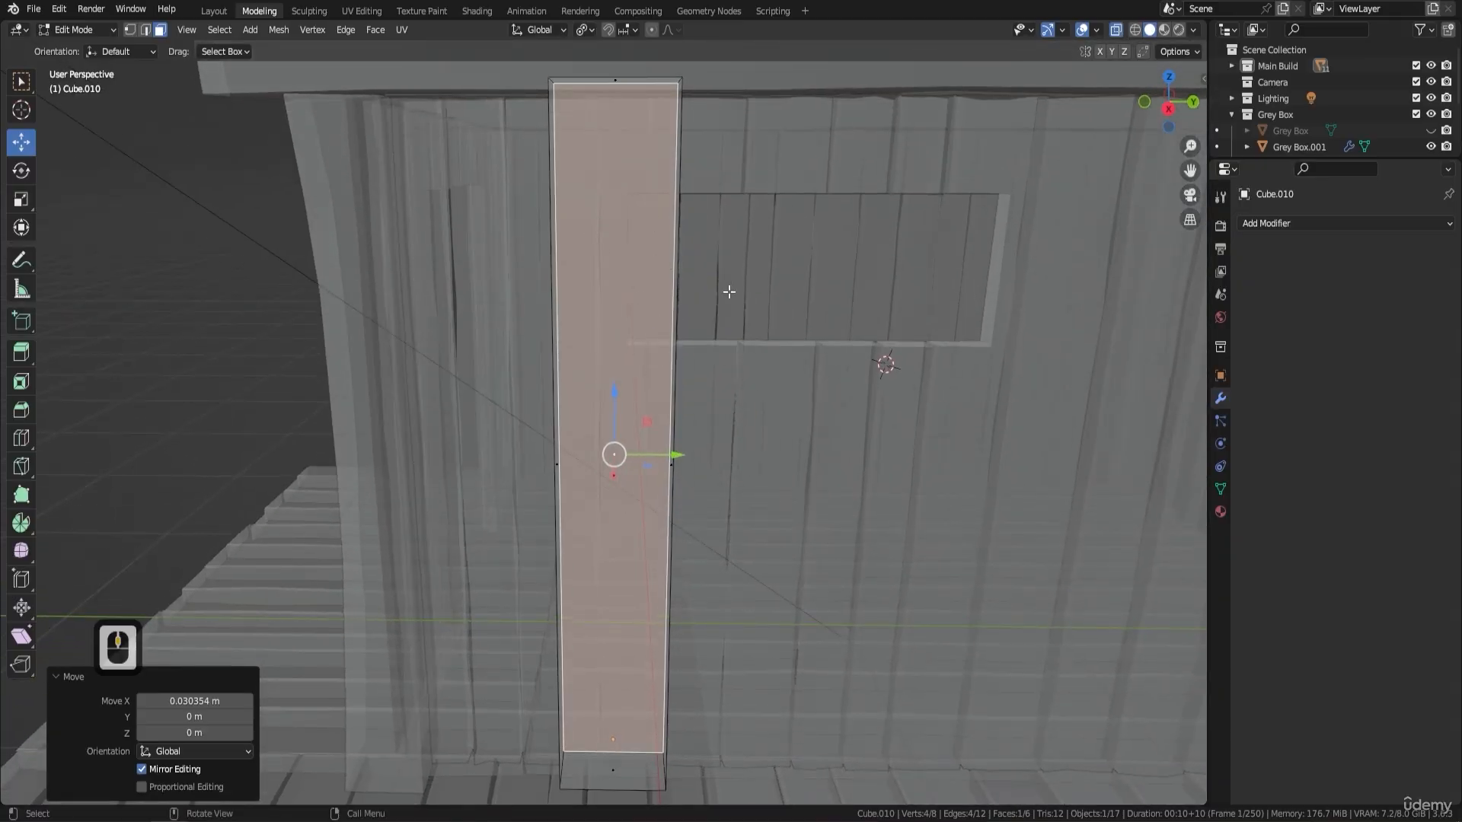
middle_click_drag(743, 272, 672, 315)
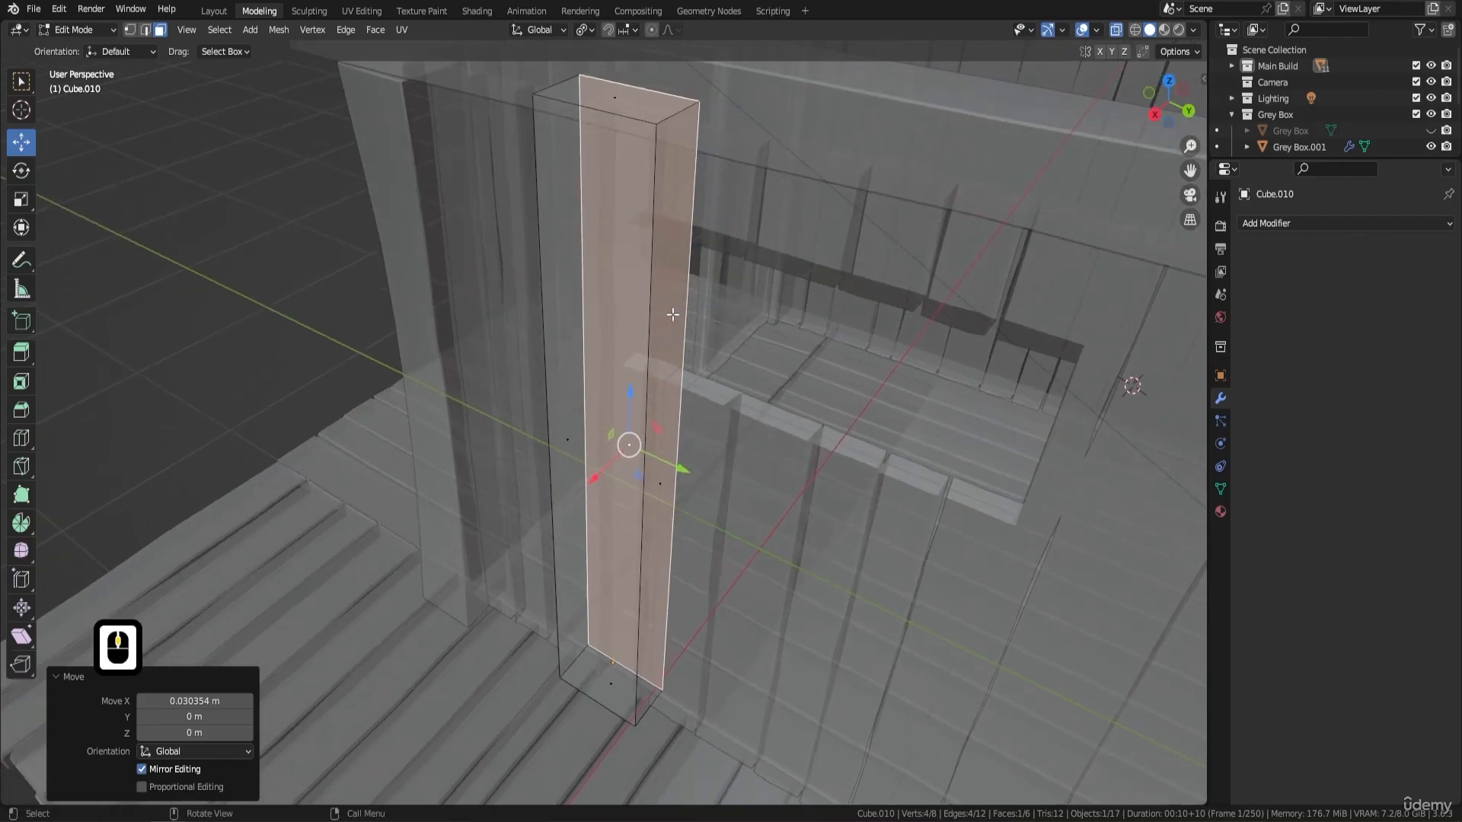
left_click(659, 489)
left_click_drag(708, 509, 674, 497)
middle_click_drag(674, 497, 759, 189)
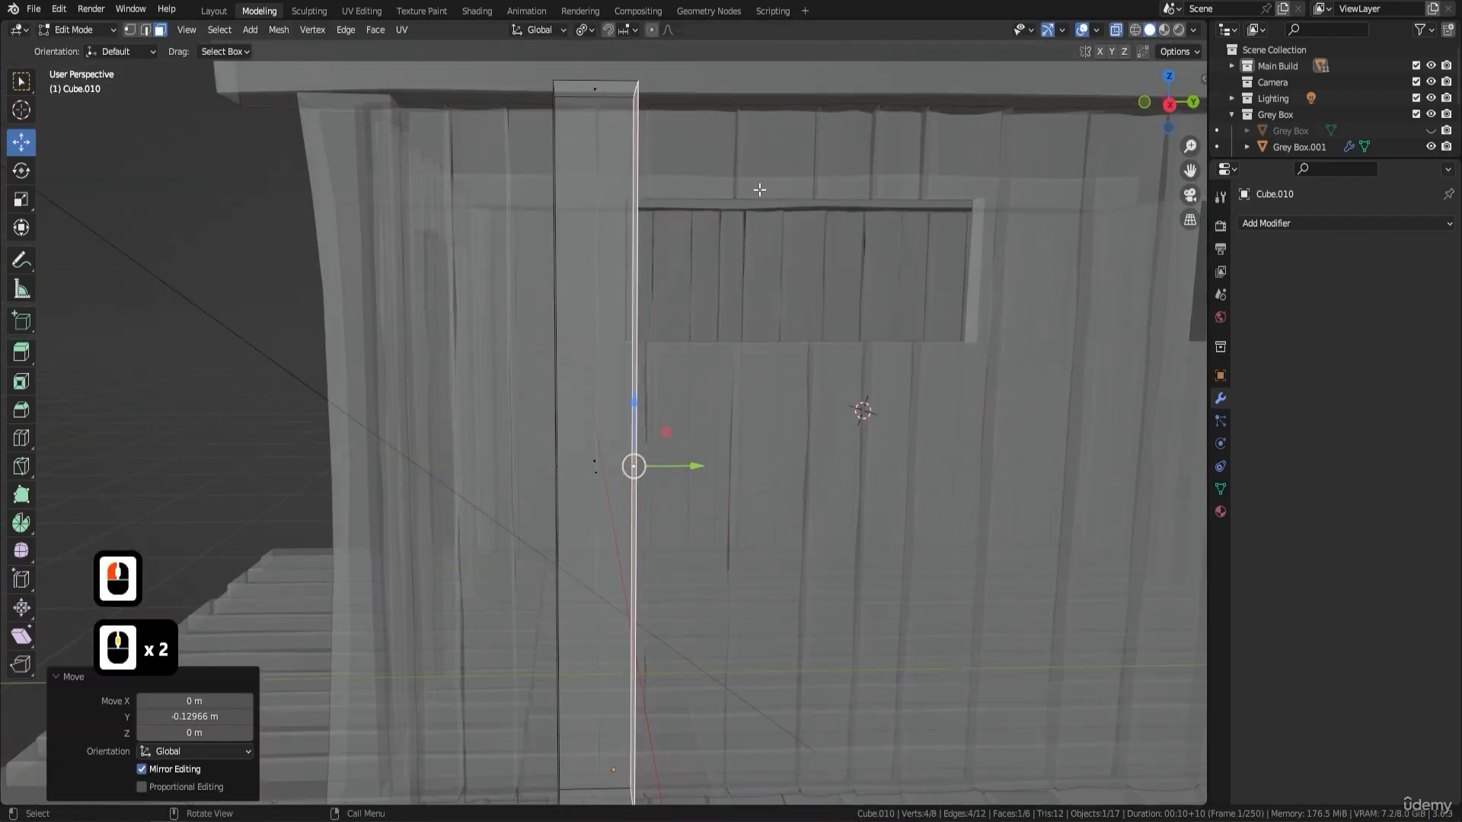
left_click(1122, 30)
- Move the post's outer face about -0.021 m along the X axis toward the wall
middle_click_drag(852, 357, 688, 418)
scroll(587, 478, "up", 1)
middle_click_drag(587, 478, 661, 477)
scroll(567, 478, "up", 2)
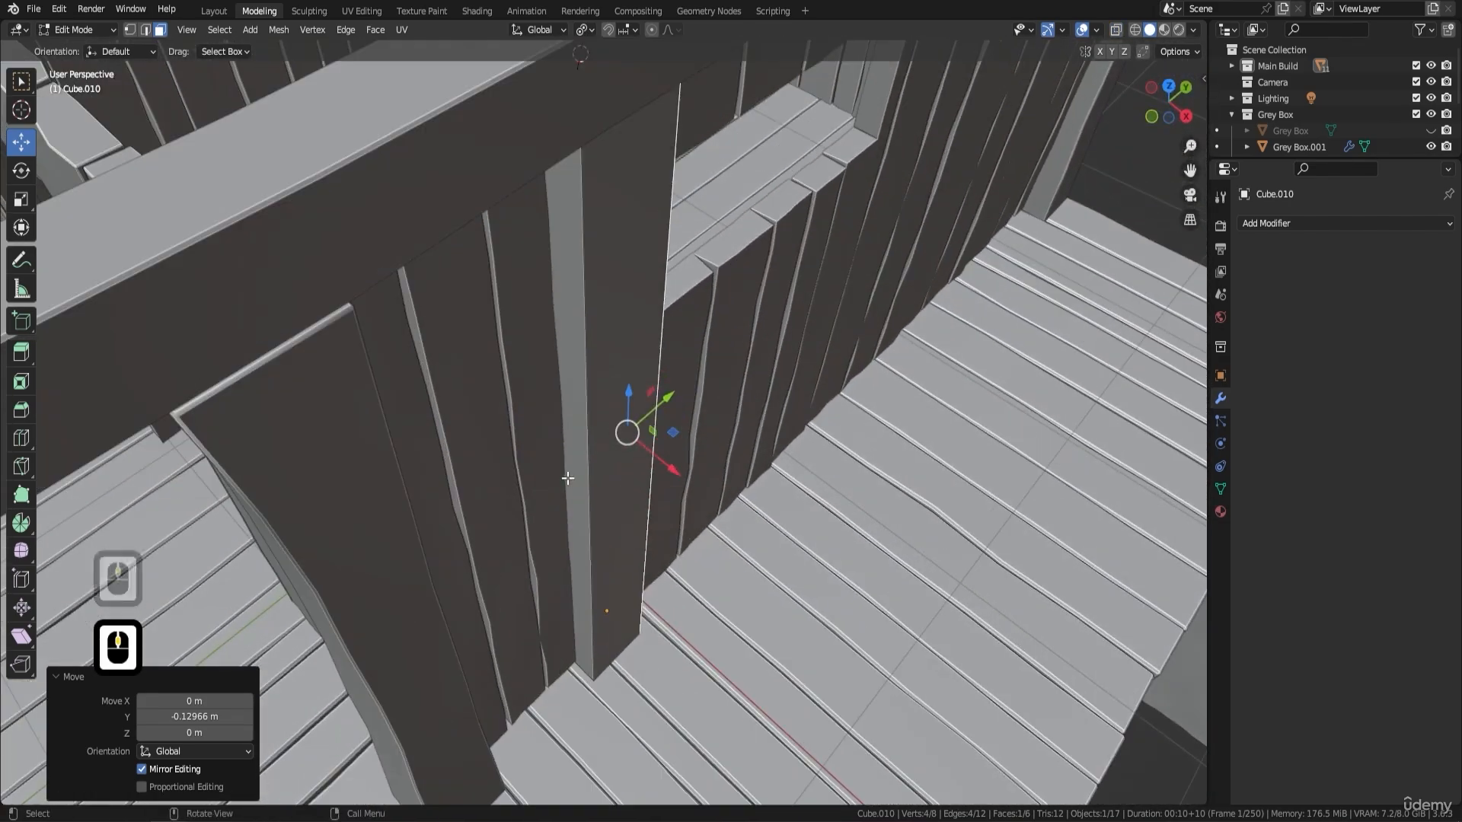
left_click(627, 547)
key("g")
key("x")
left_click(772, 434)
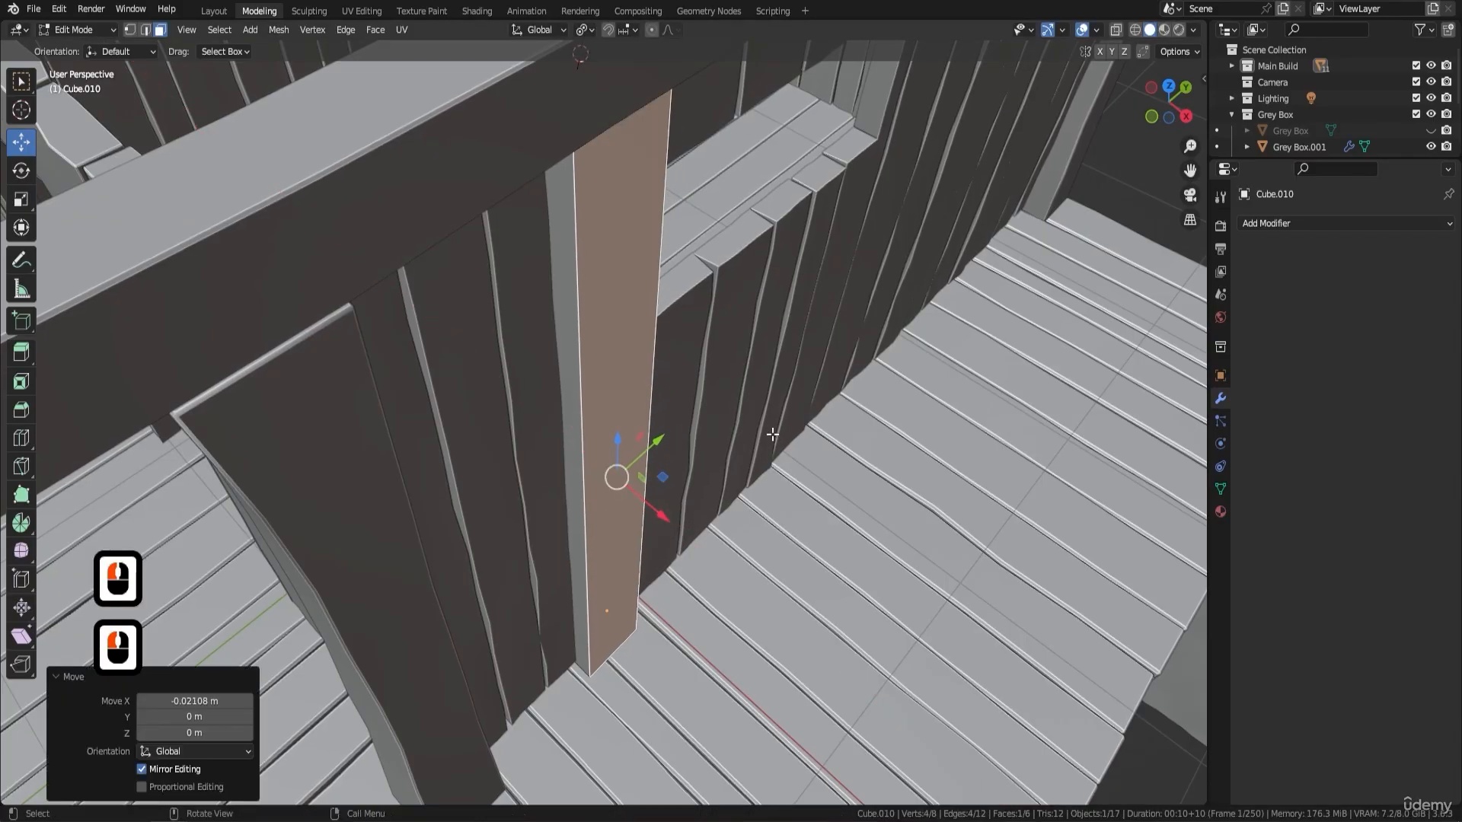
- Move the post's side face away from the window about 0.032 m along the Y axis, and return to Object Mode
middle_click_drag(773, 434, 689, 379)
scroll(635, 361, "down", 3)
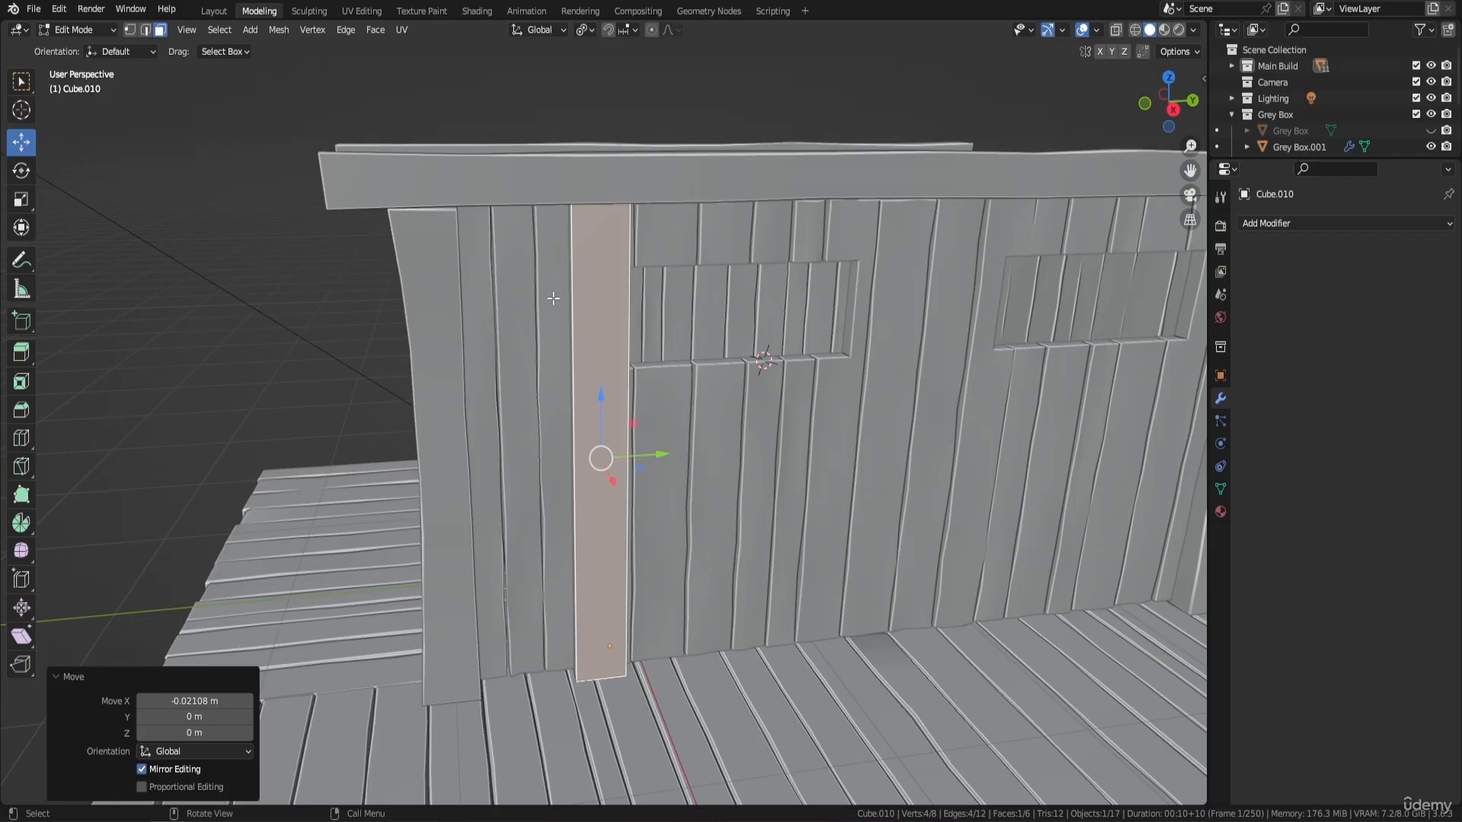
middle_click_drag(552, 298, 590, 414)
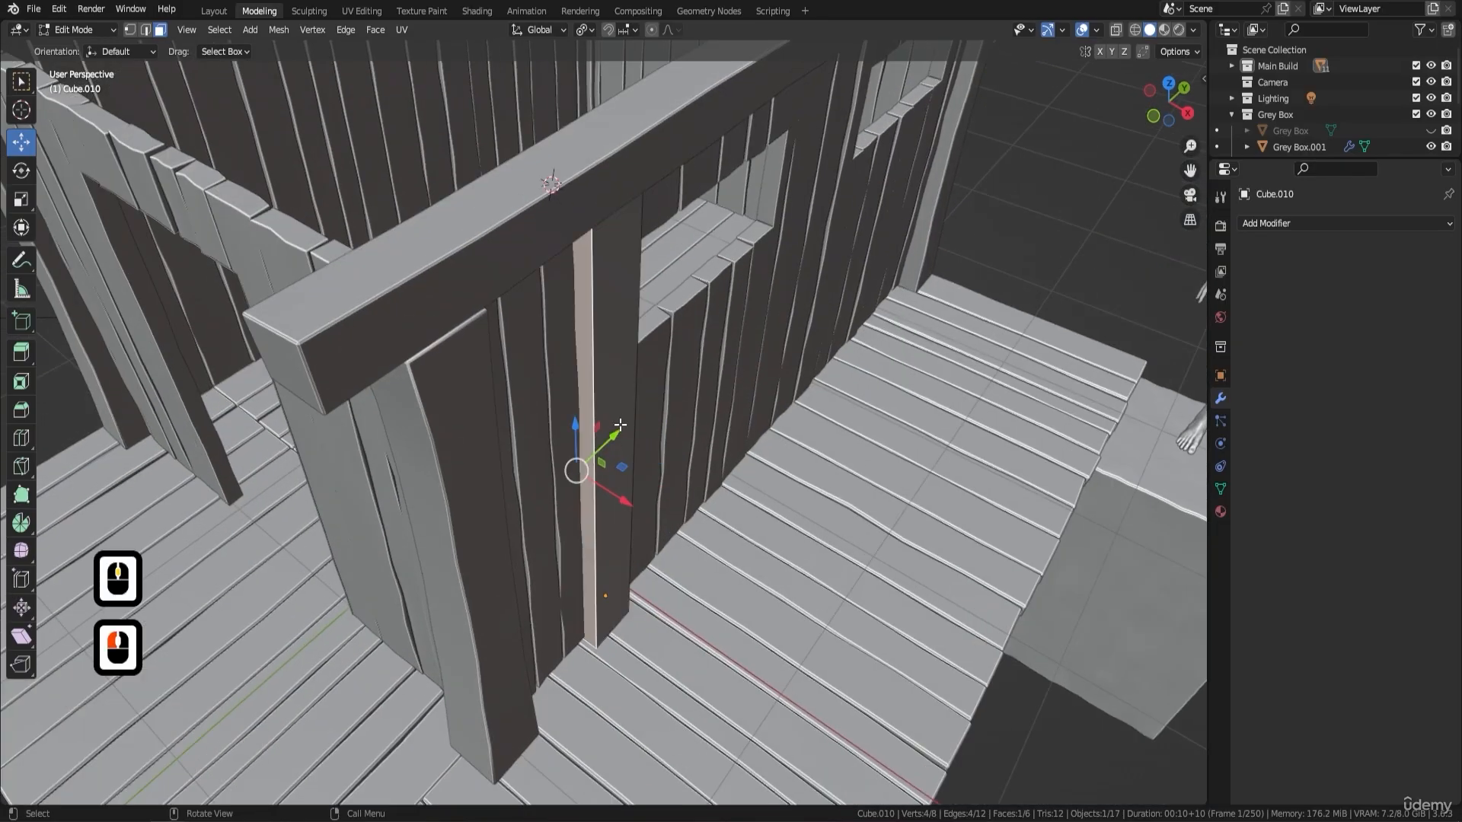
left_click_drag(621, 425, 625, 421)
middle_click_drag(625, 421, 731, 272)
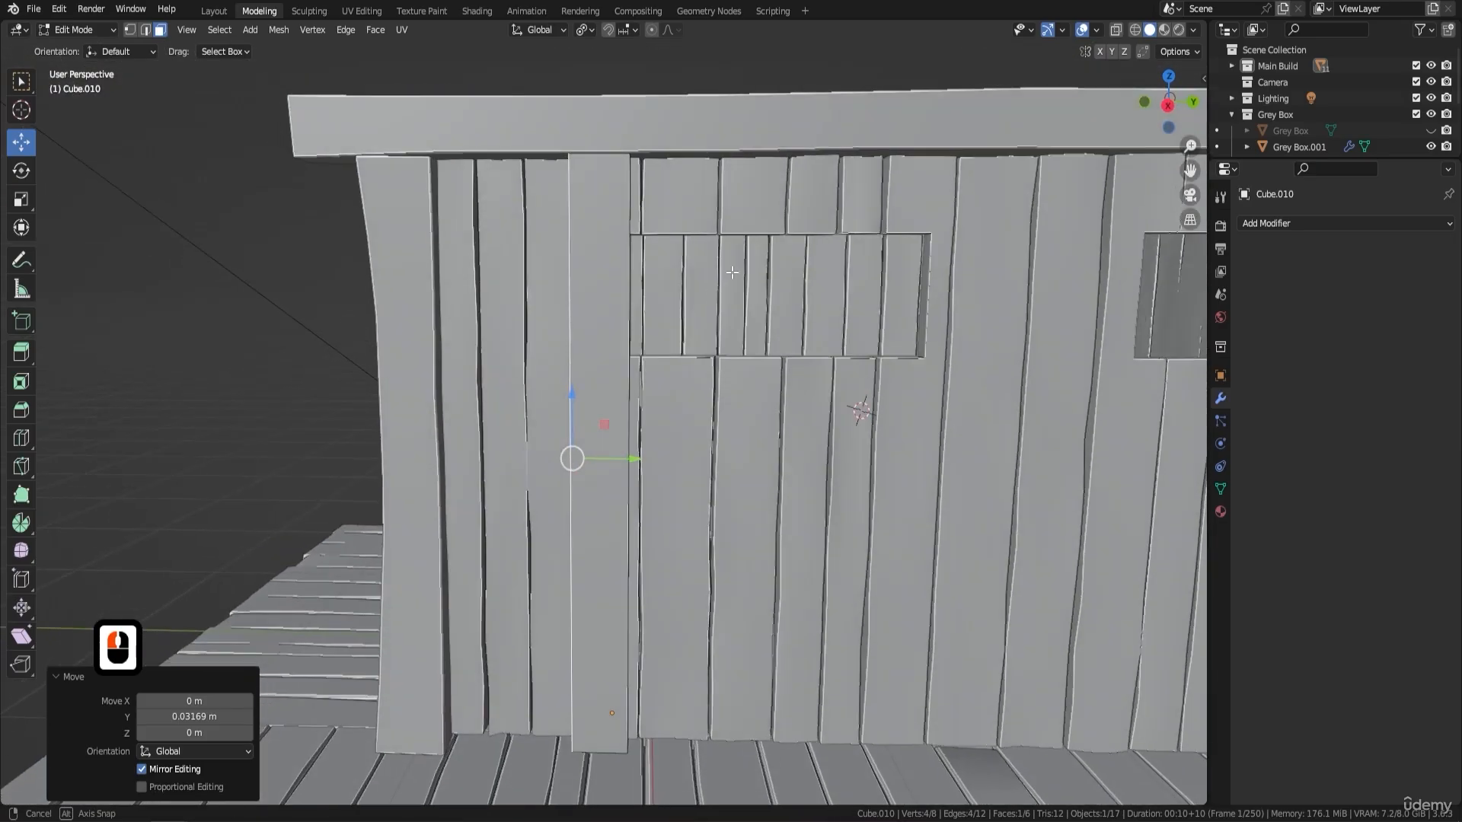
scroll(732, 272, "down", 2)
middle_click_drag(628, 279, 702, 313)
key("Tab")
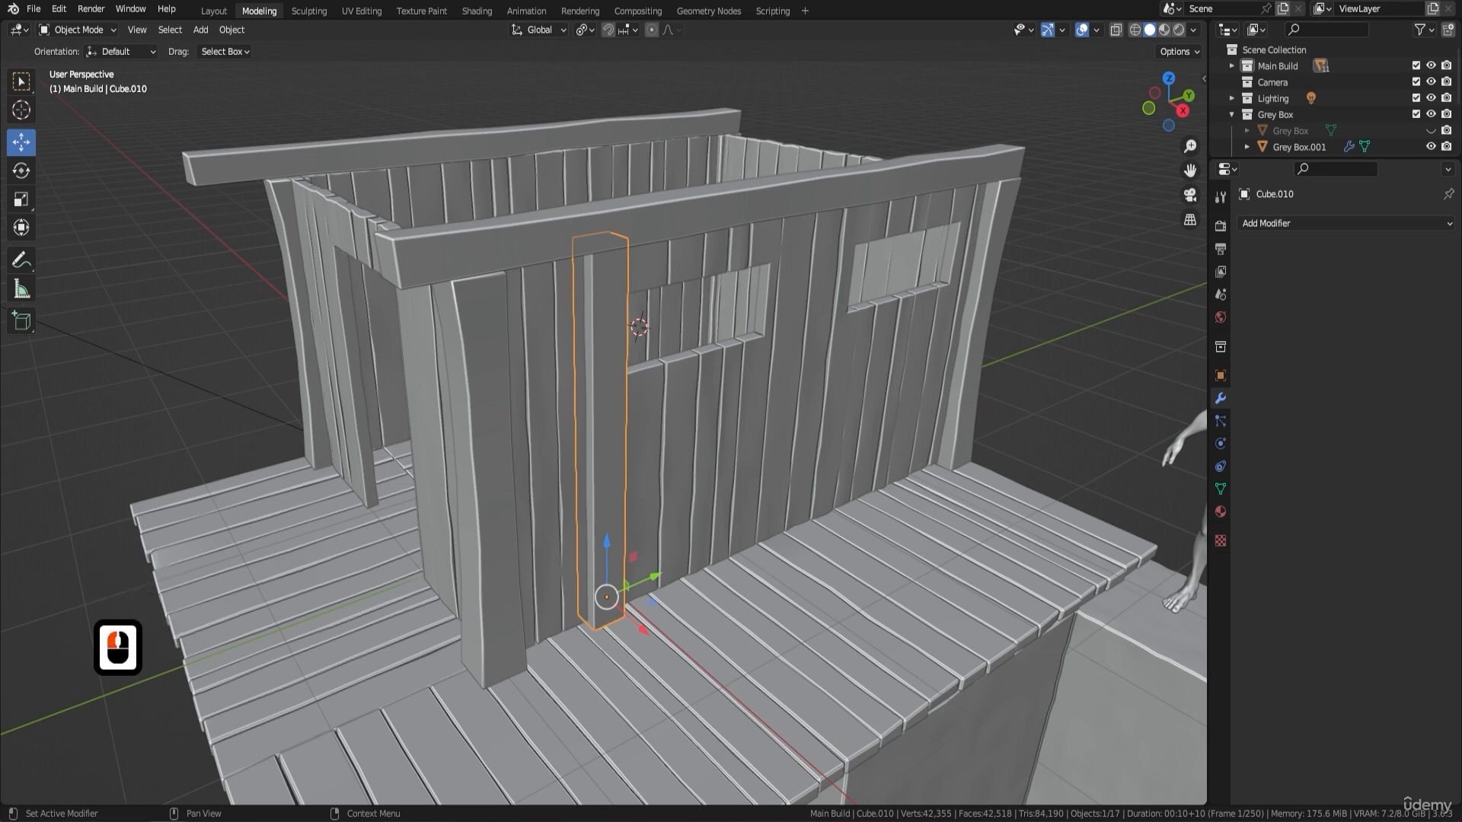
- Isolate the window post in local view and mark seams around its top and bottom faces in Edit Mode
key("Tab")
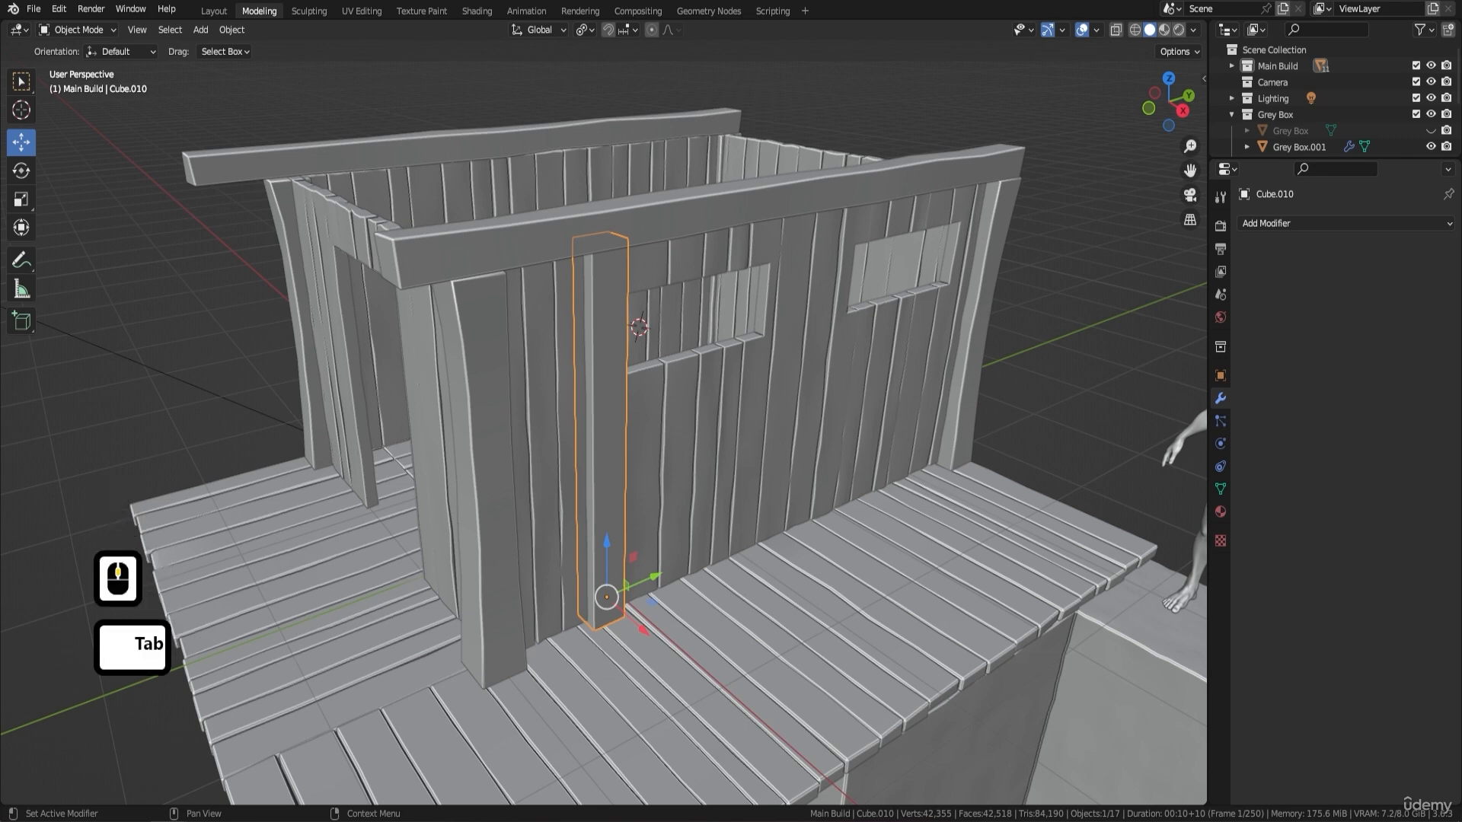
scroll(824, 303, "up", 3)
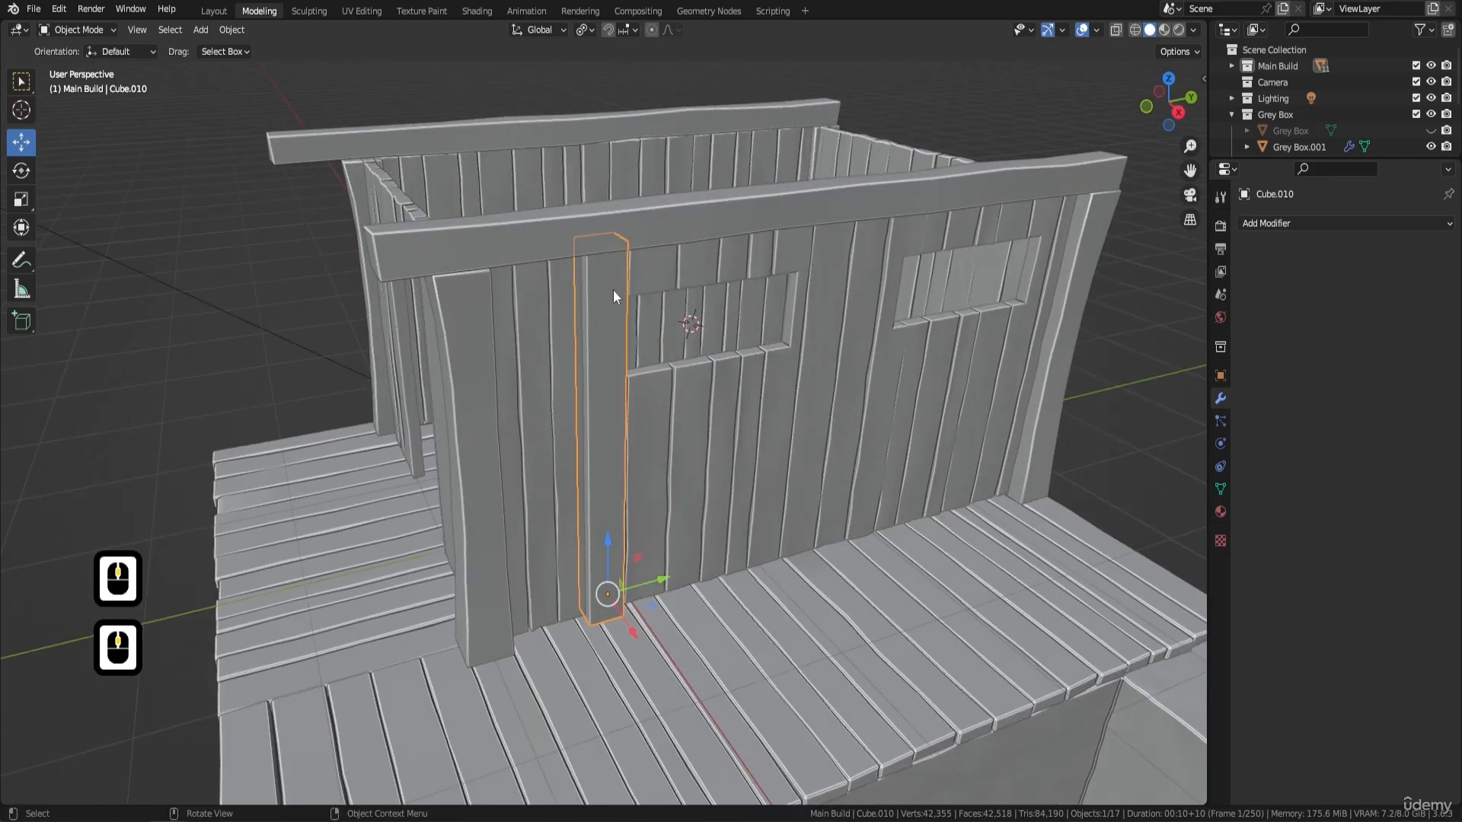
middle_click_drag(614, 289, 704, 356)
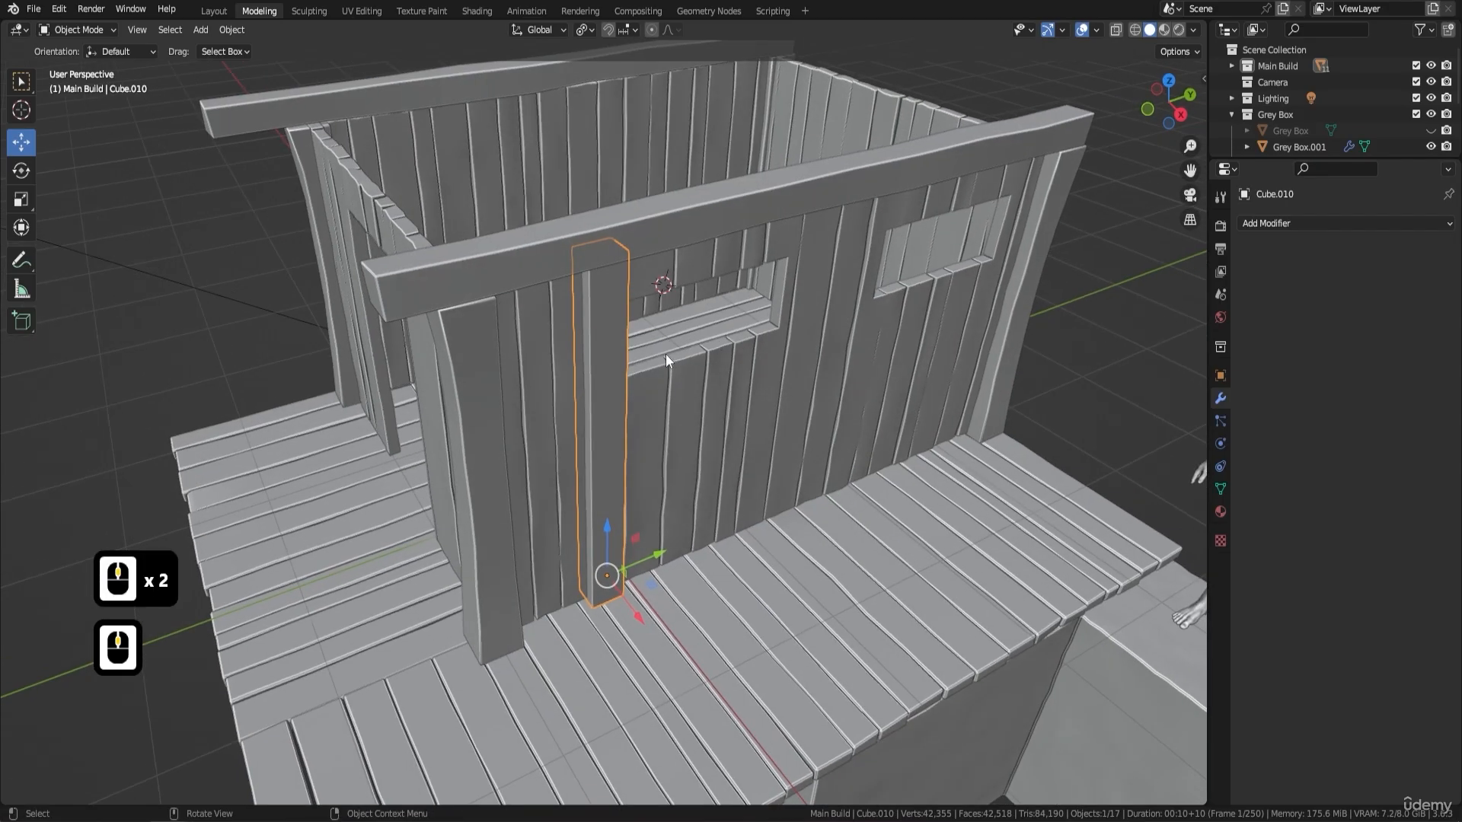
key("KP_Divide")
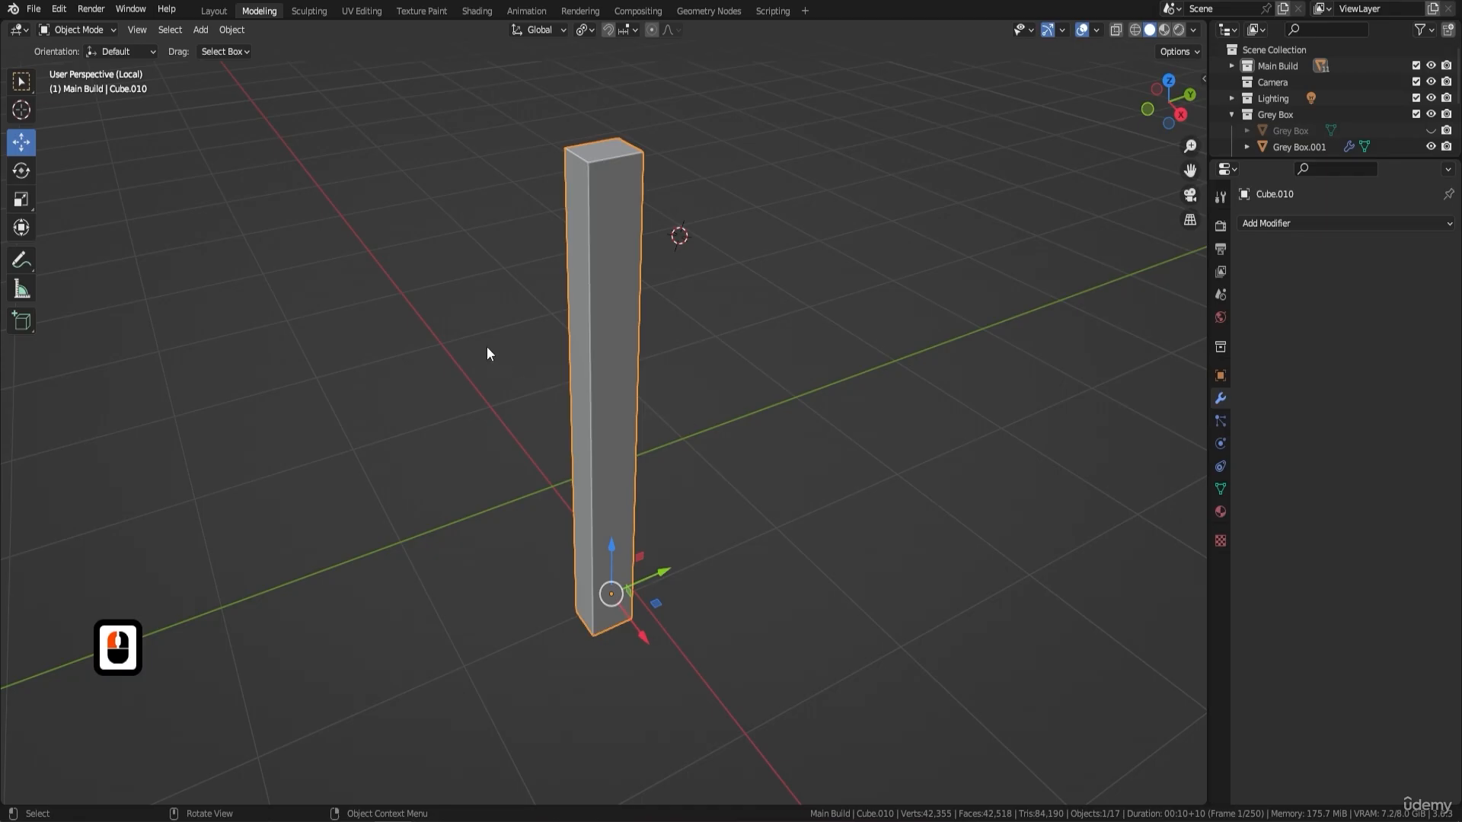
middle_click_drag(487, 353, 602, 297)
key("Tab")
left_click(596, 192)
middle_click_drag(649, 479, 211, 91)
left_click(647, 638, "shift")
key("ctrl+e")
left_click(647, 636)
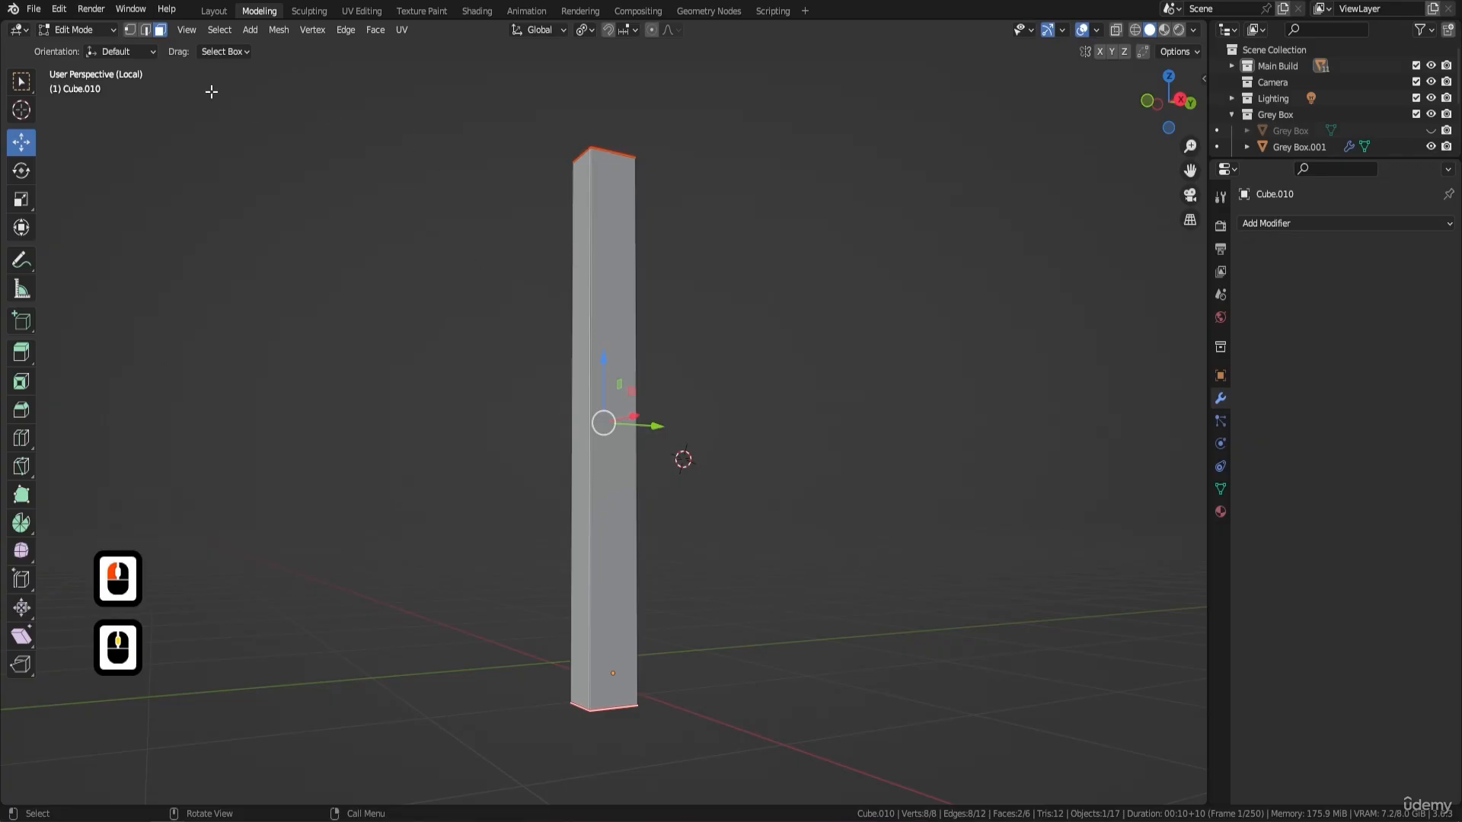
- Mark a seam along the post's vertical edge at the inner corner facing away from the window
left_click(145, 30)
middle_click_drag(388, 107, 601, 303)
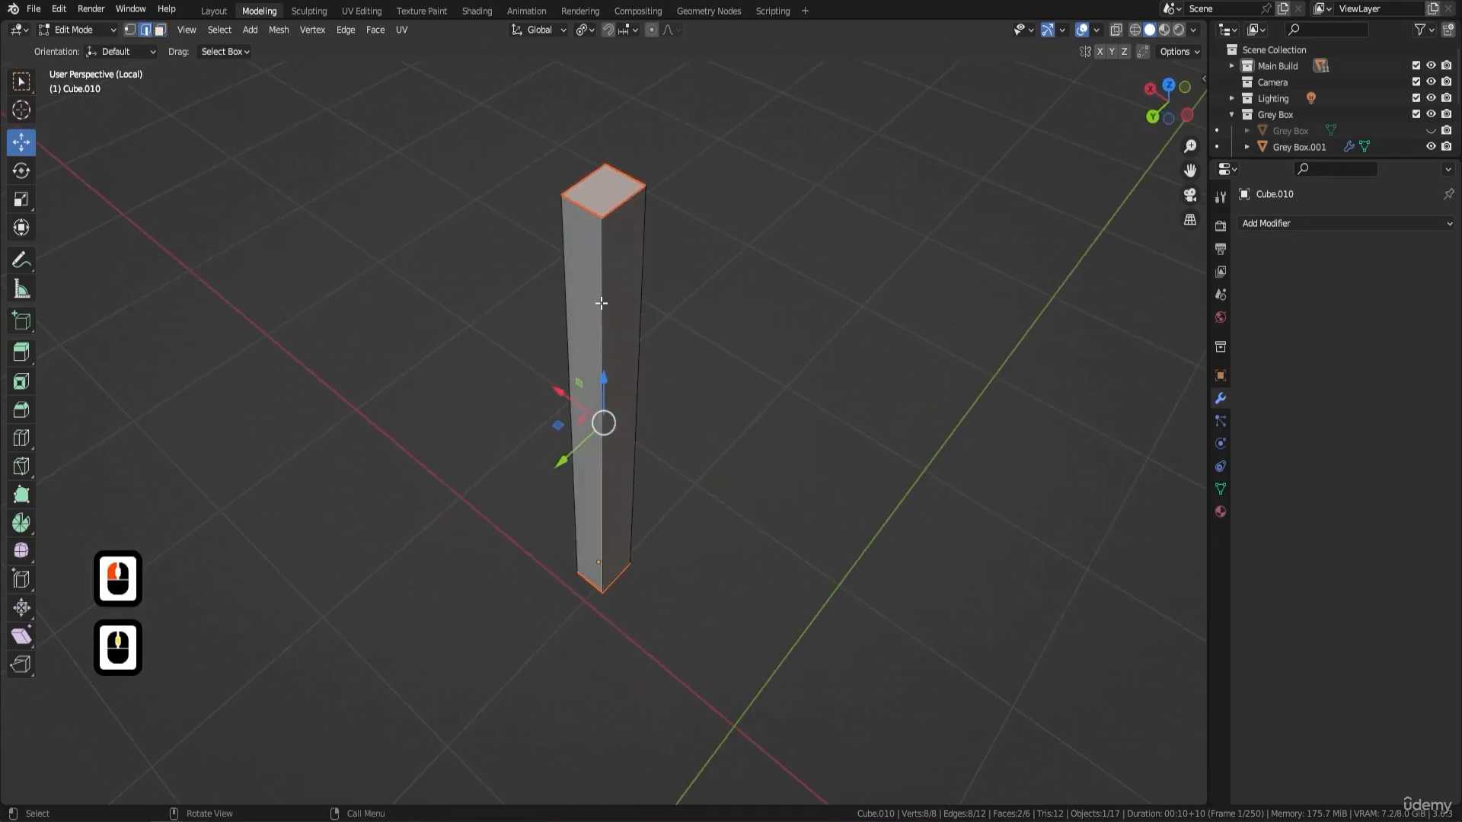
left_click(651, 282)
right_click(830, 360)
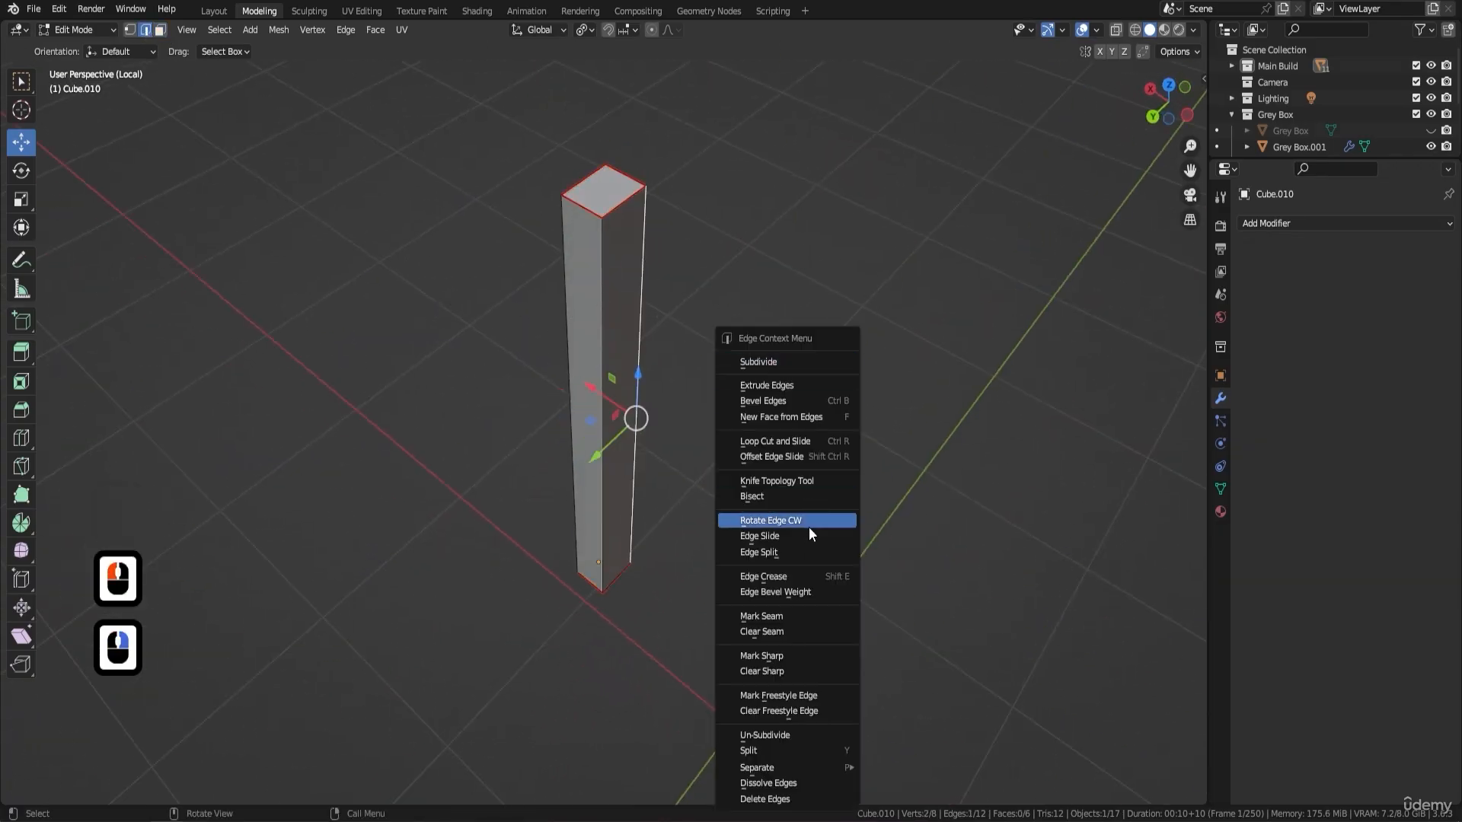
left_click(810, 615)
- Add seven evenly spaced horizontal loop cuts along the post's height and return to Object Mode
middle_click_drag(541, 519, 629, 448)
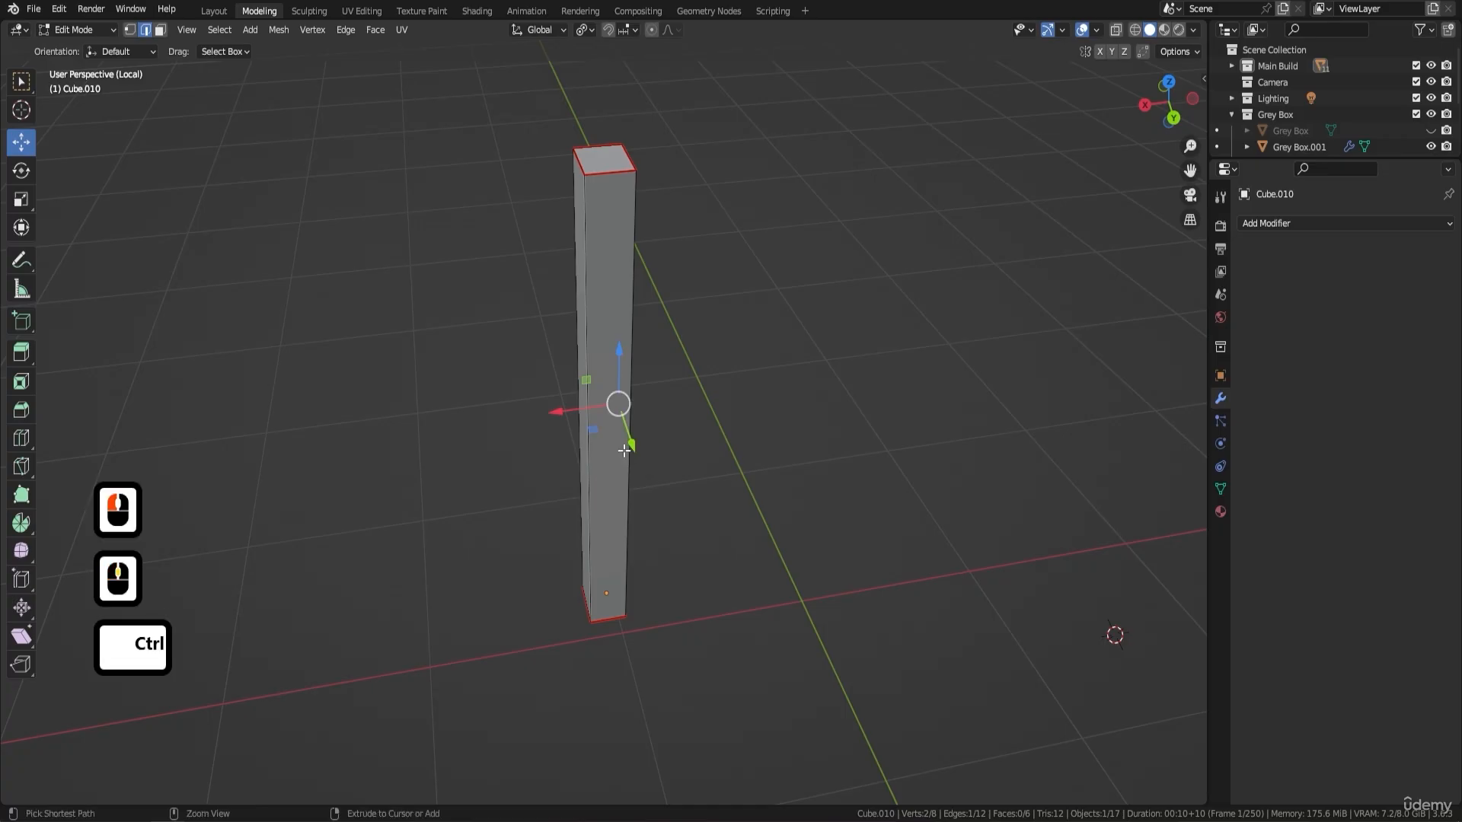
key("ctrl+r")
scroll(624, 451, "up", 6)
left_click(627, 446)
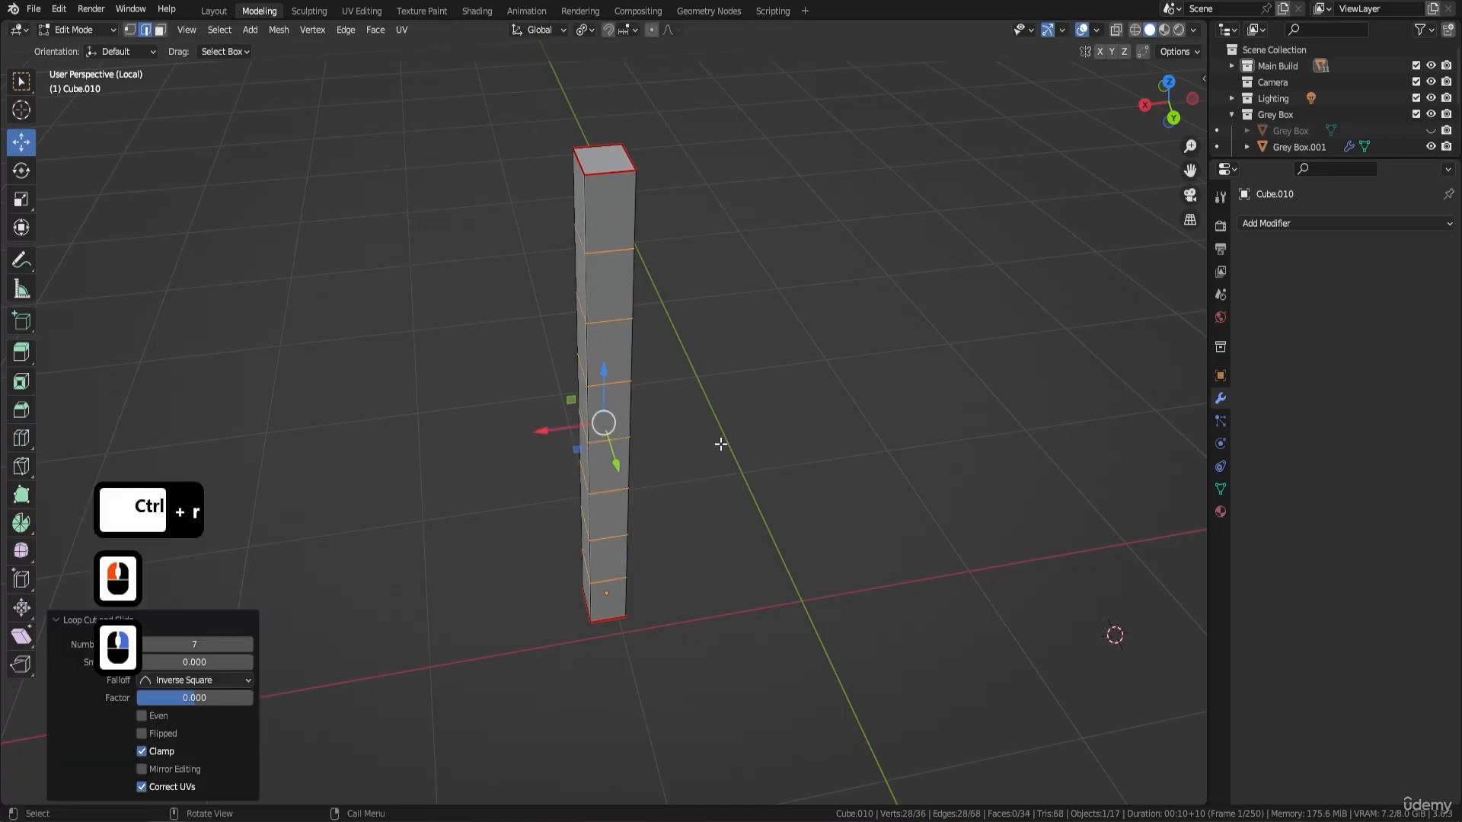
middle_click_drag(627, 447, 850, 386)
key("Tab")
- Apply all transforms to the post and set its origin to its geometry
middle_click_drag(718, 369, 1057, 336)
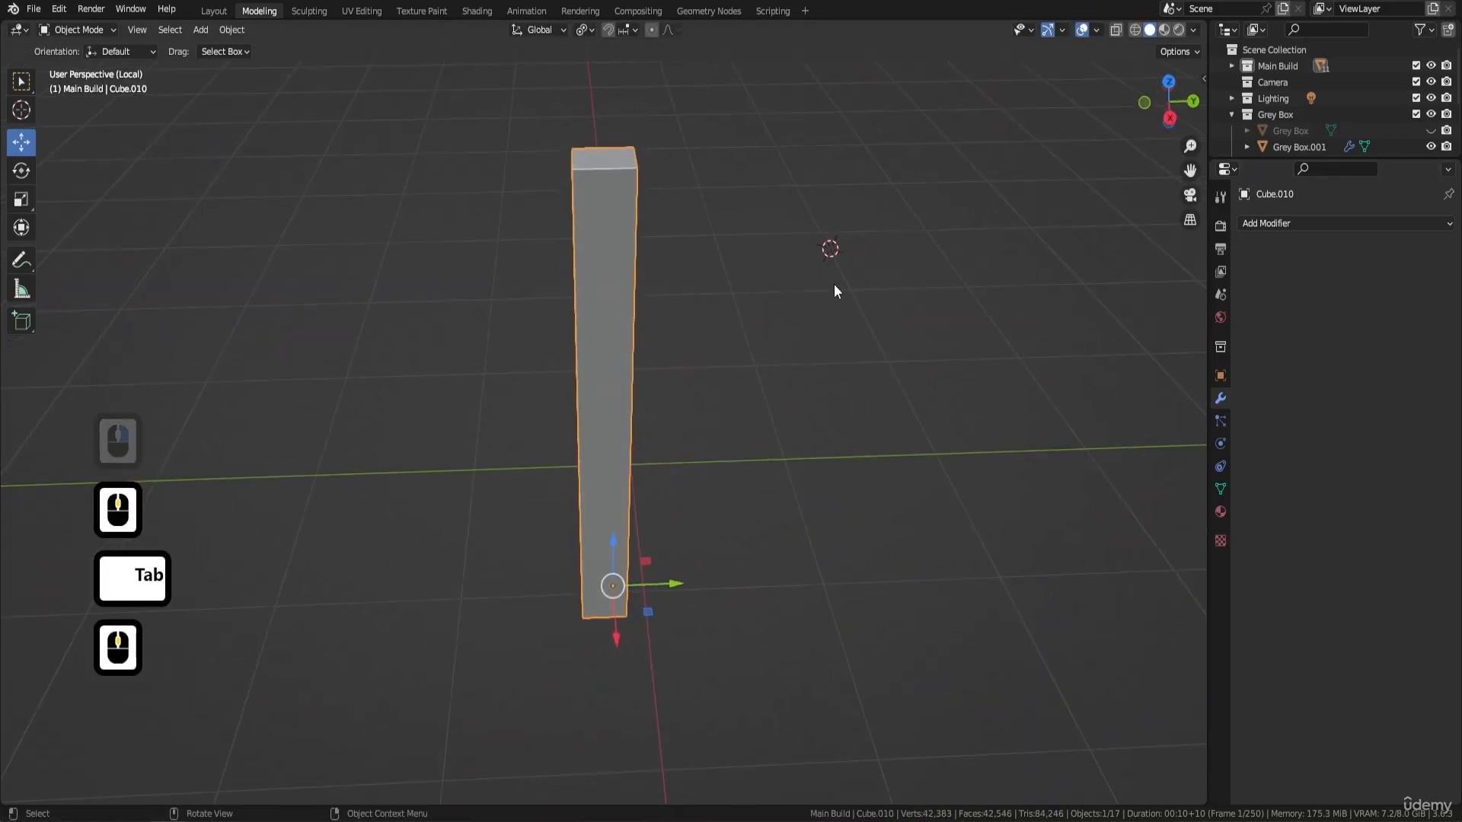
key("ctrl+a")
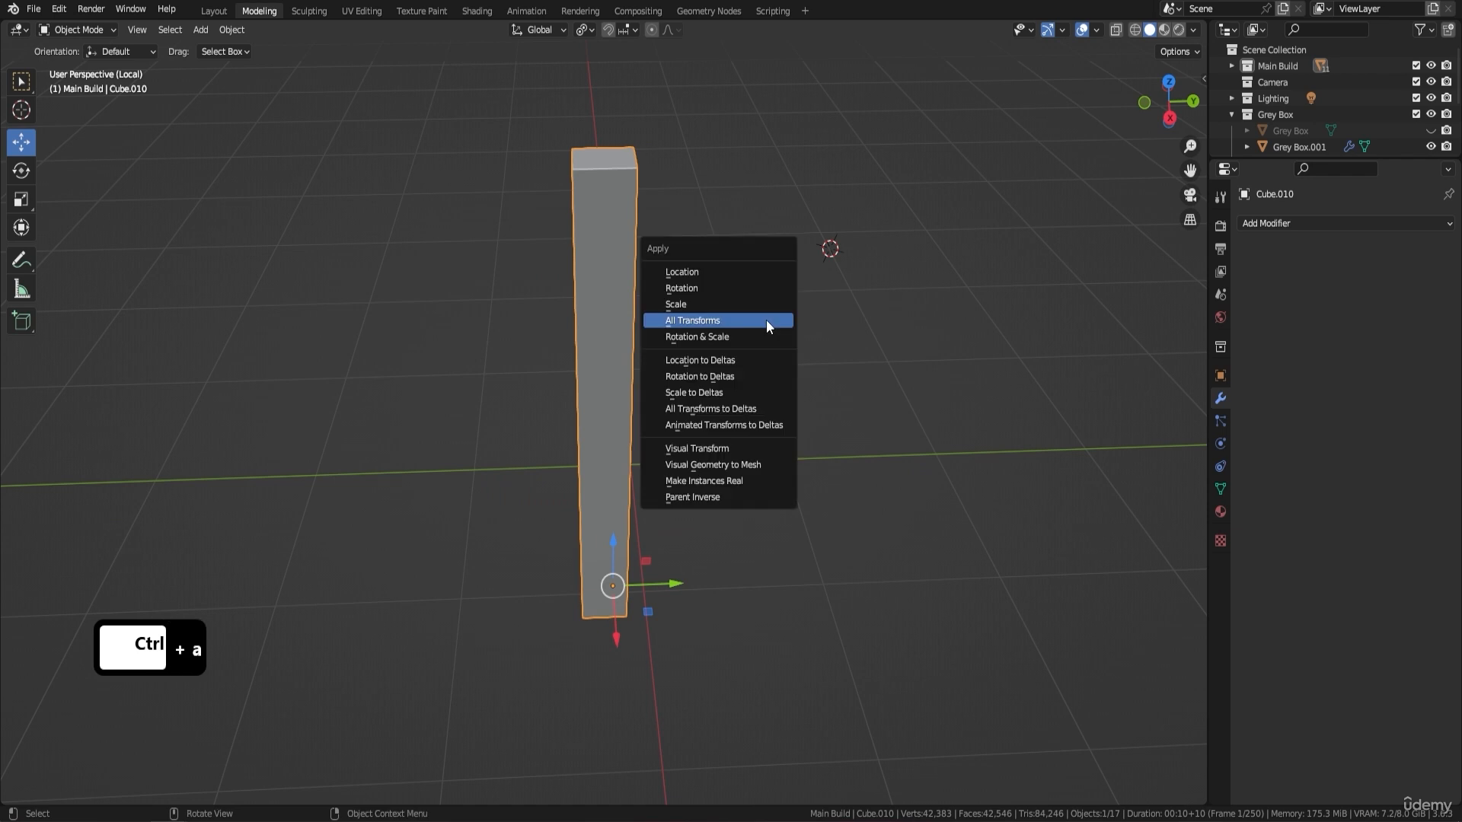
left_click(766, 320)
right_click(766, 320)
mouse_move(750, 382)
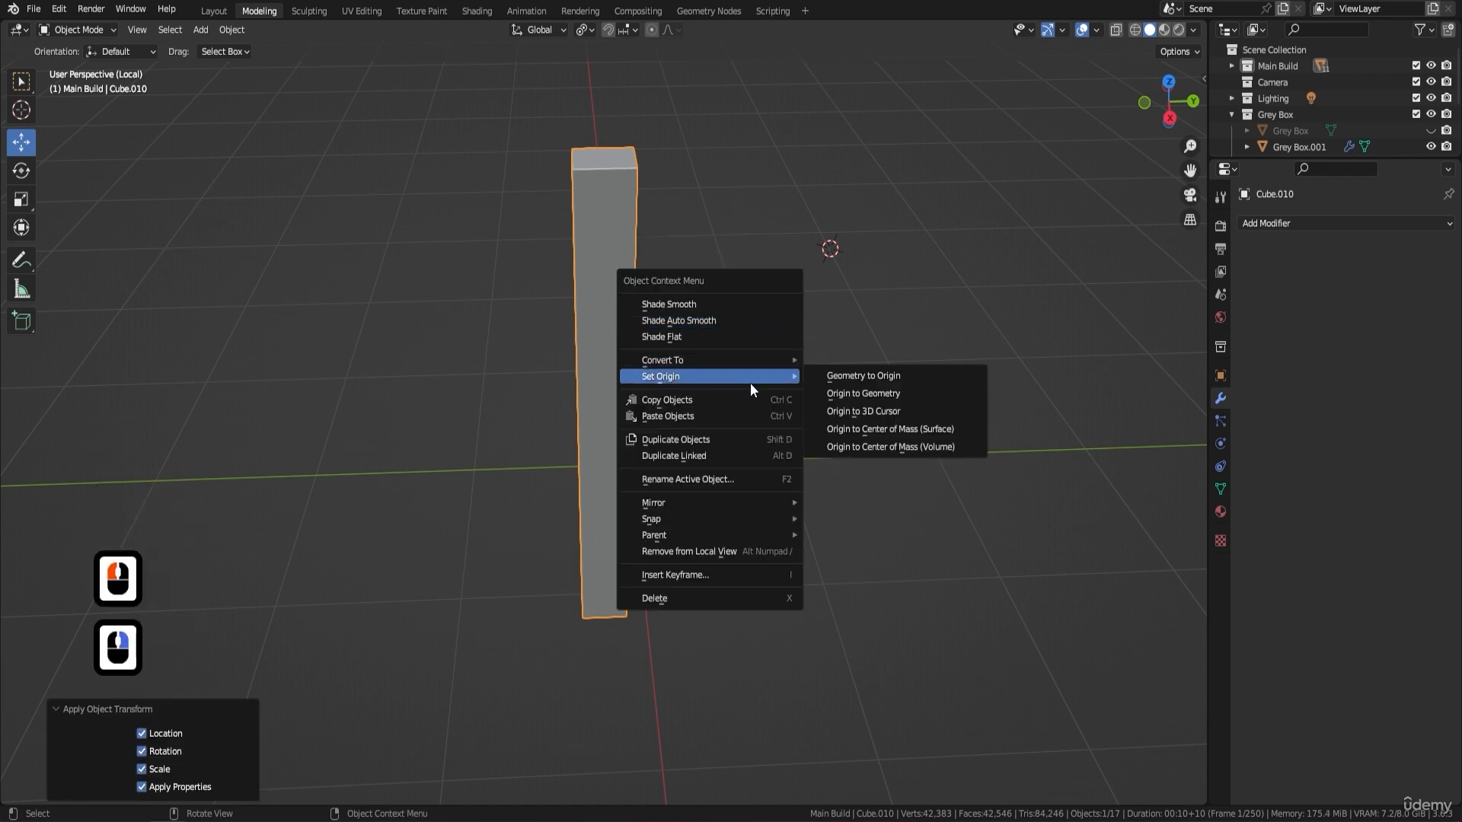
left_click(901, 392)
- Add a Bevel modifier with an amount of 0.01 m to the post, and exit local view
left_click(1268, 225)
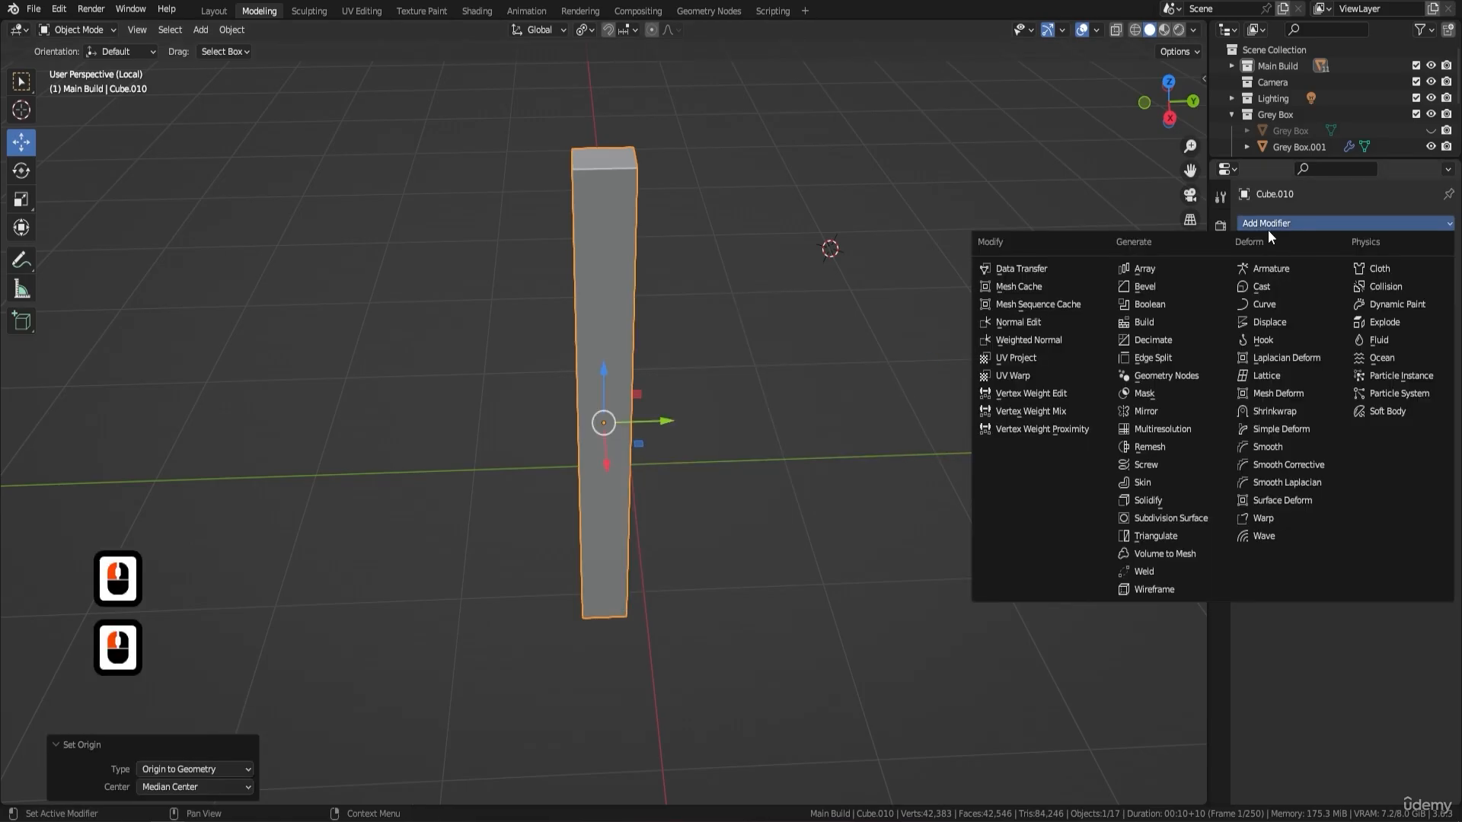
left_click(1163, 288)
mouse_move(1414, 313)
left_mouse_down()
mouse_move(1347, 313)
mouse_move(1406, 311)
left_mouse_up()
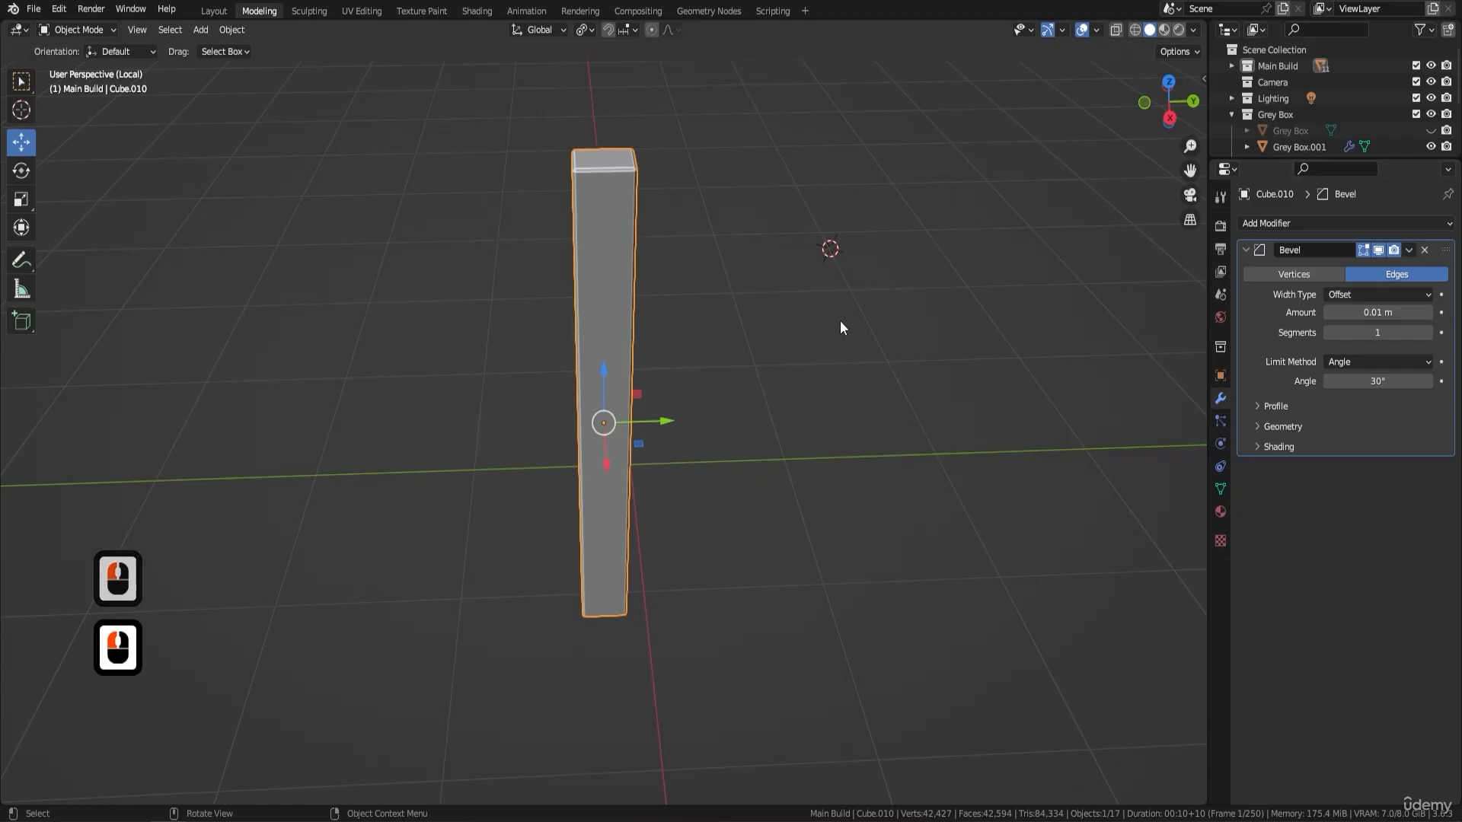
key("alt")
key("KP_Divide")
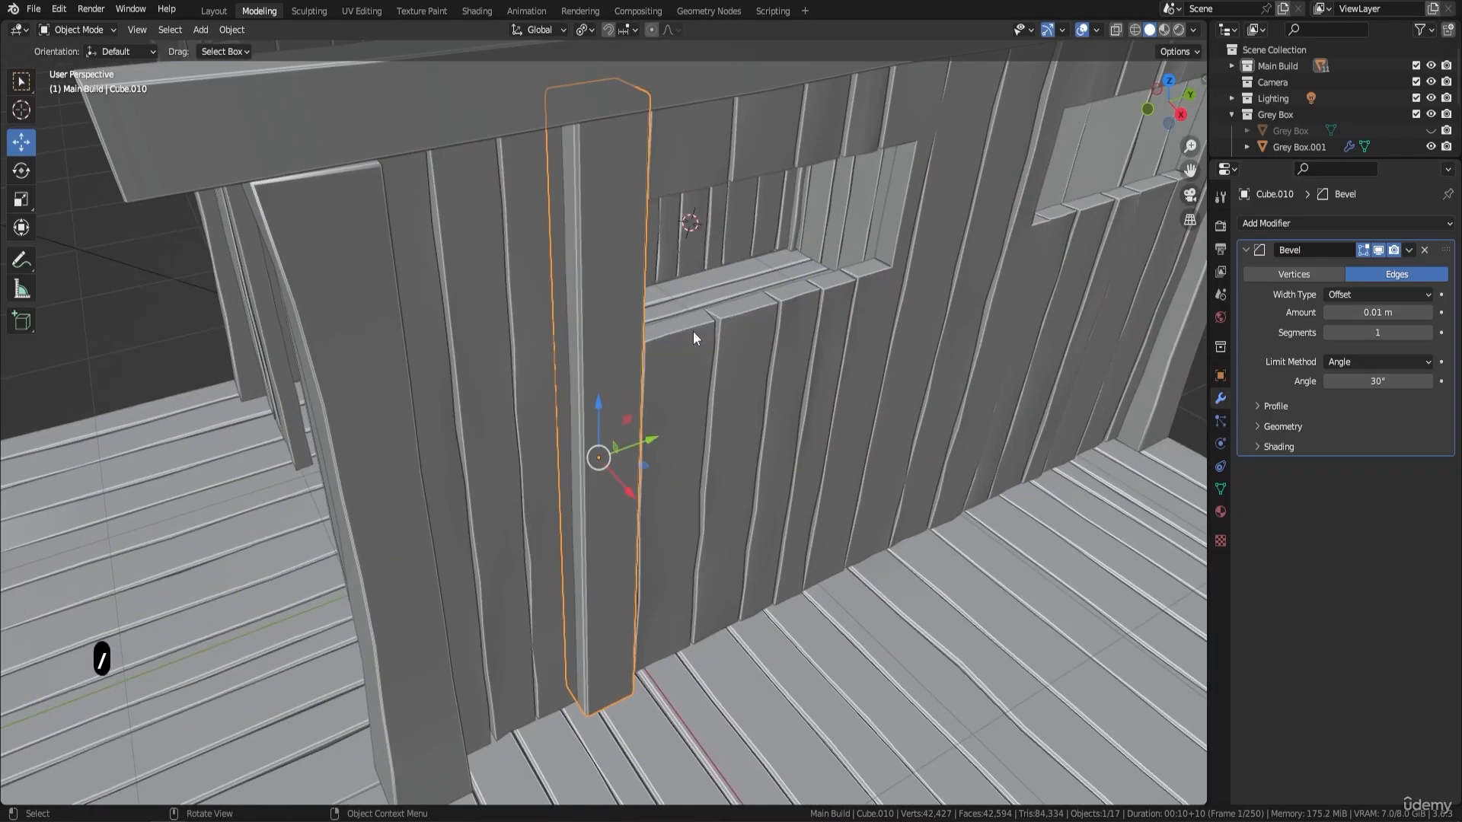
- Set the post's bevel amount to 0.005 m
middle_click_drag(524, 290, 646, 392, "shift")
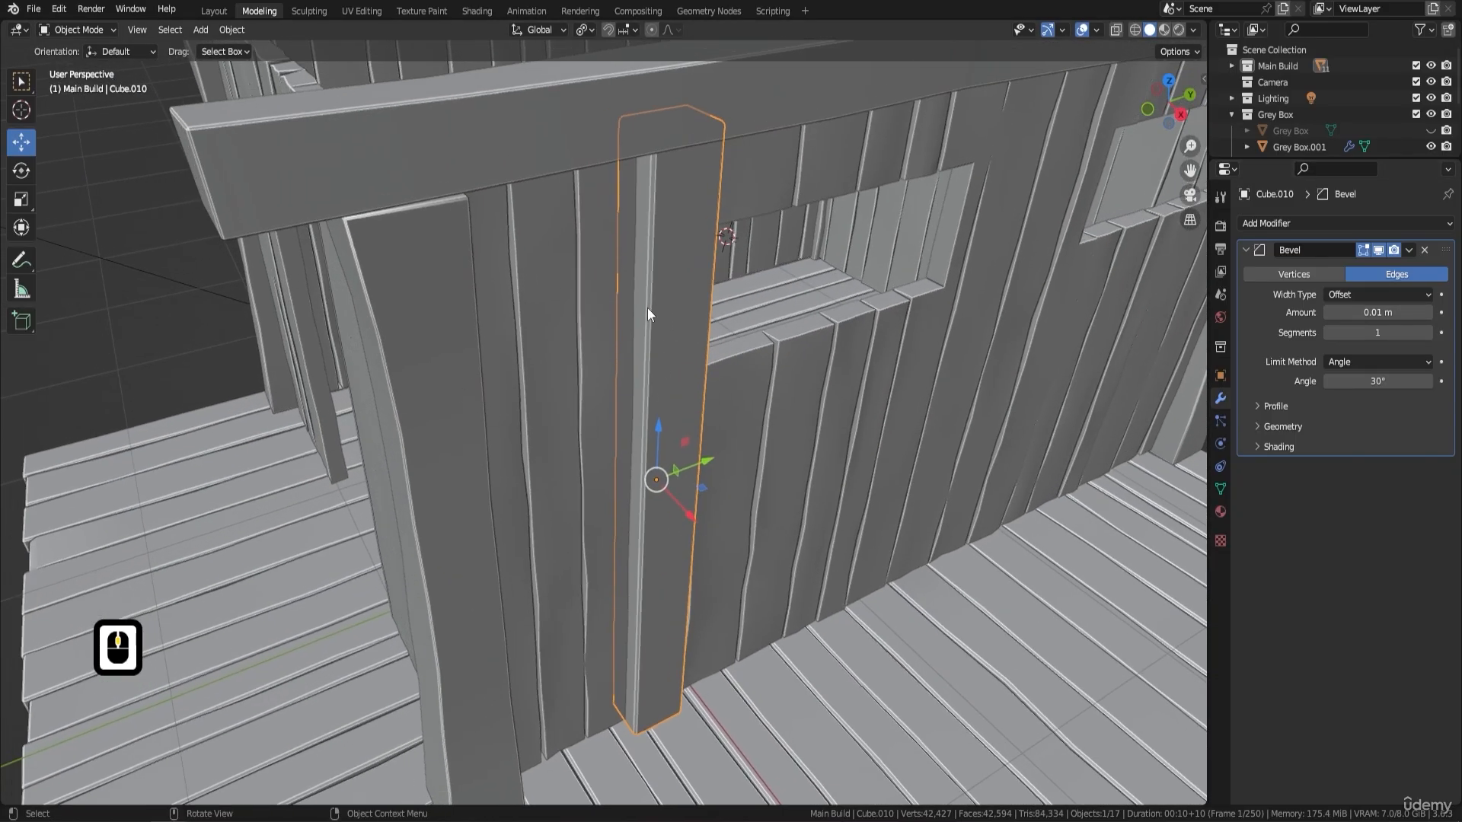
left_click(1358, 313)
type("0.")
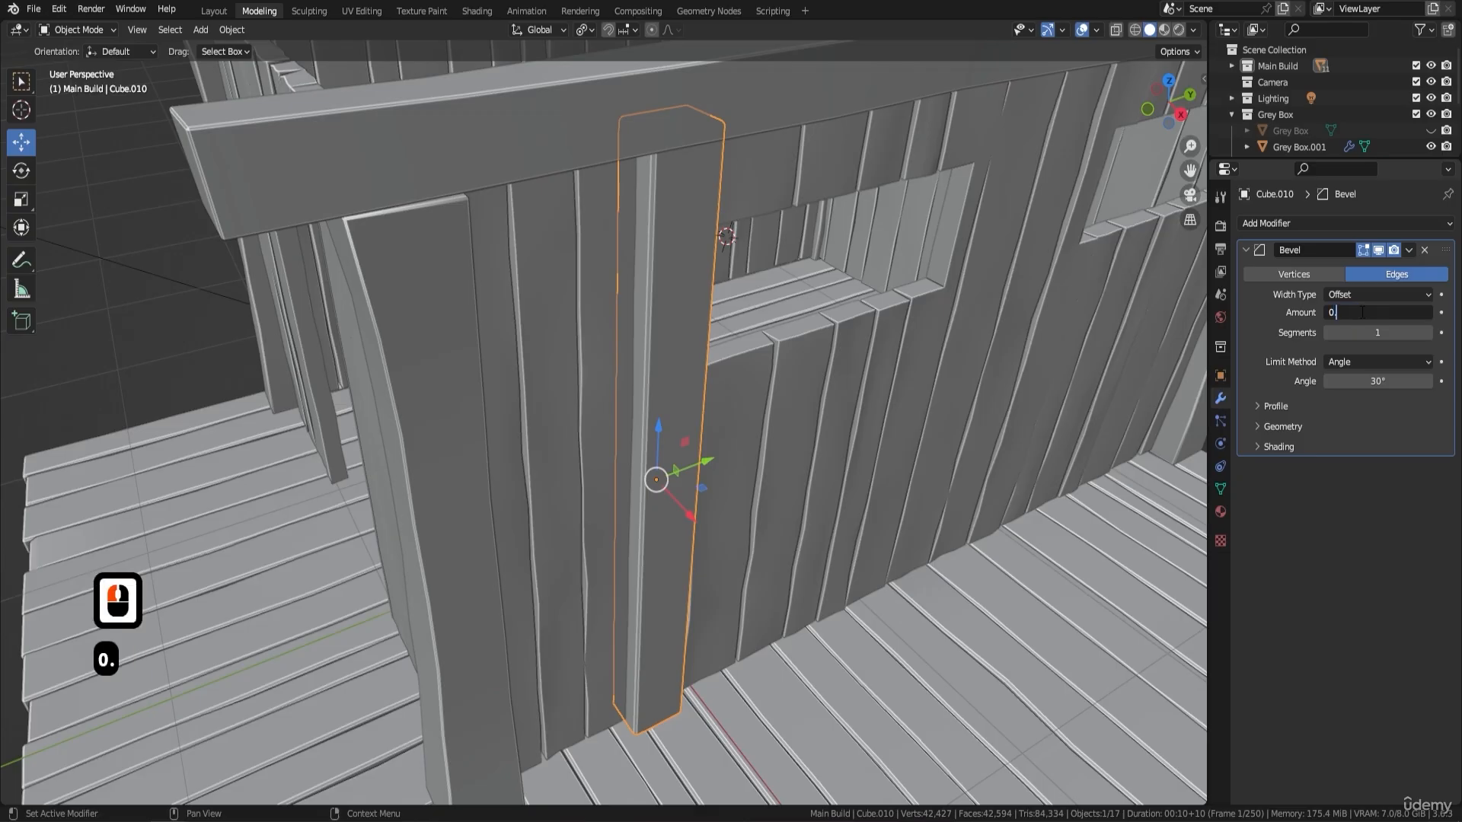
type("005")
key("Return")
- In Edit Mode, duplicate the whole post and move the copy about 1.34 m along the Y axis to the first window's other side
middle_click_drag(825, 312, 718, 254)
scroll(742, 272, "down", 3)
middle_click_drag(737, 271, 682, 326)
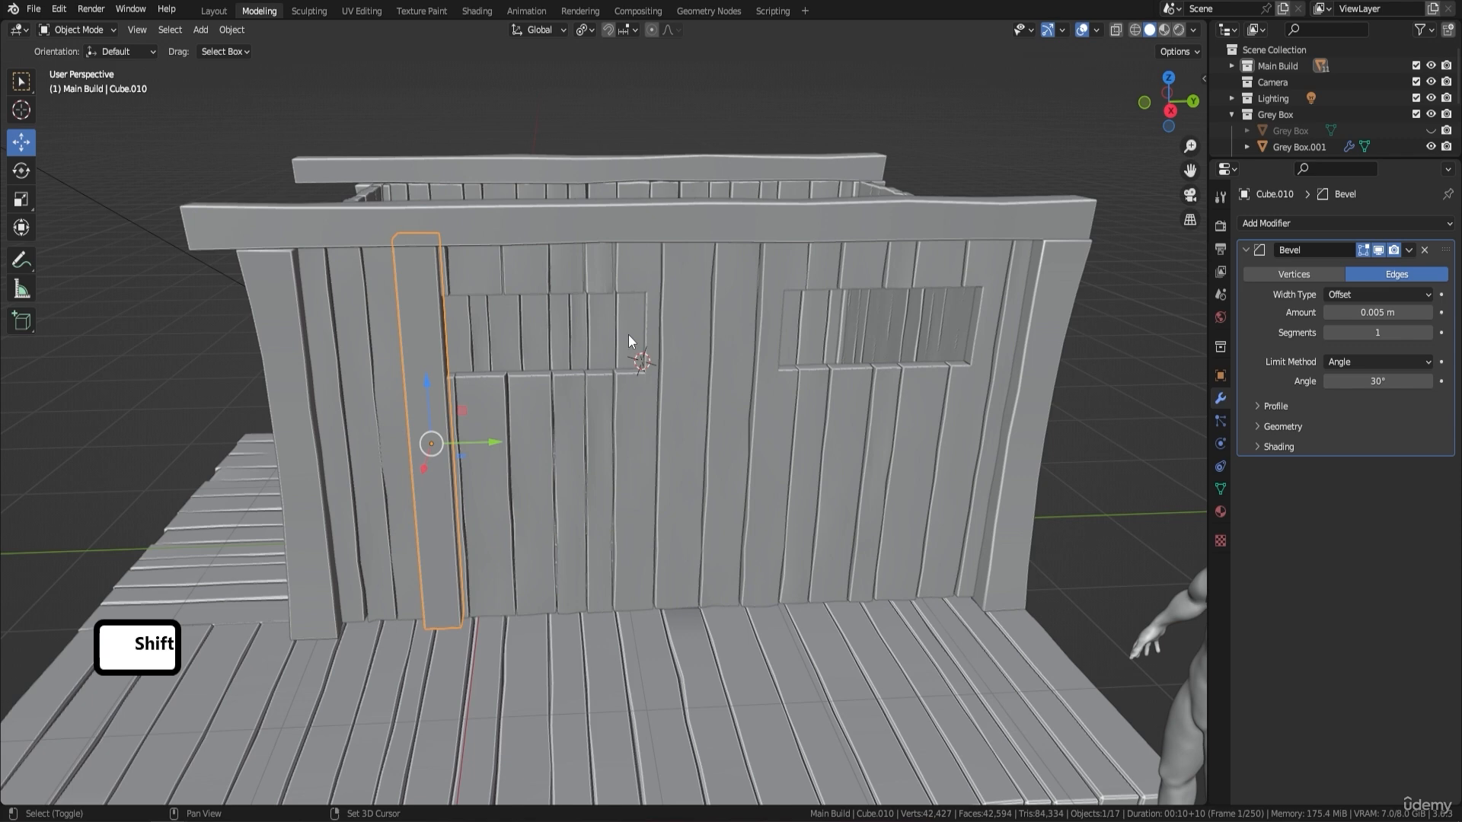
key("Tab")
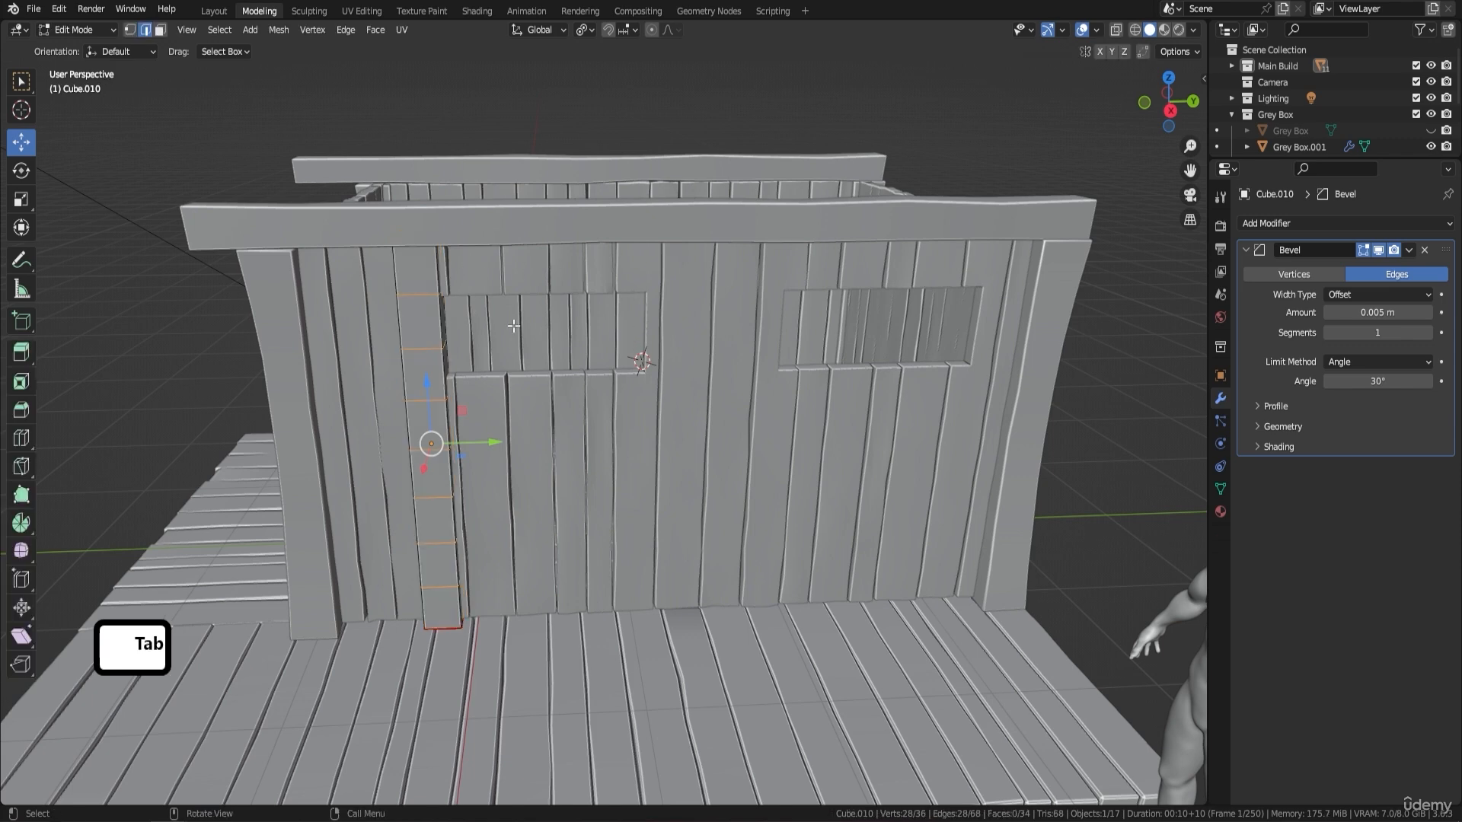
key("a")
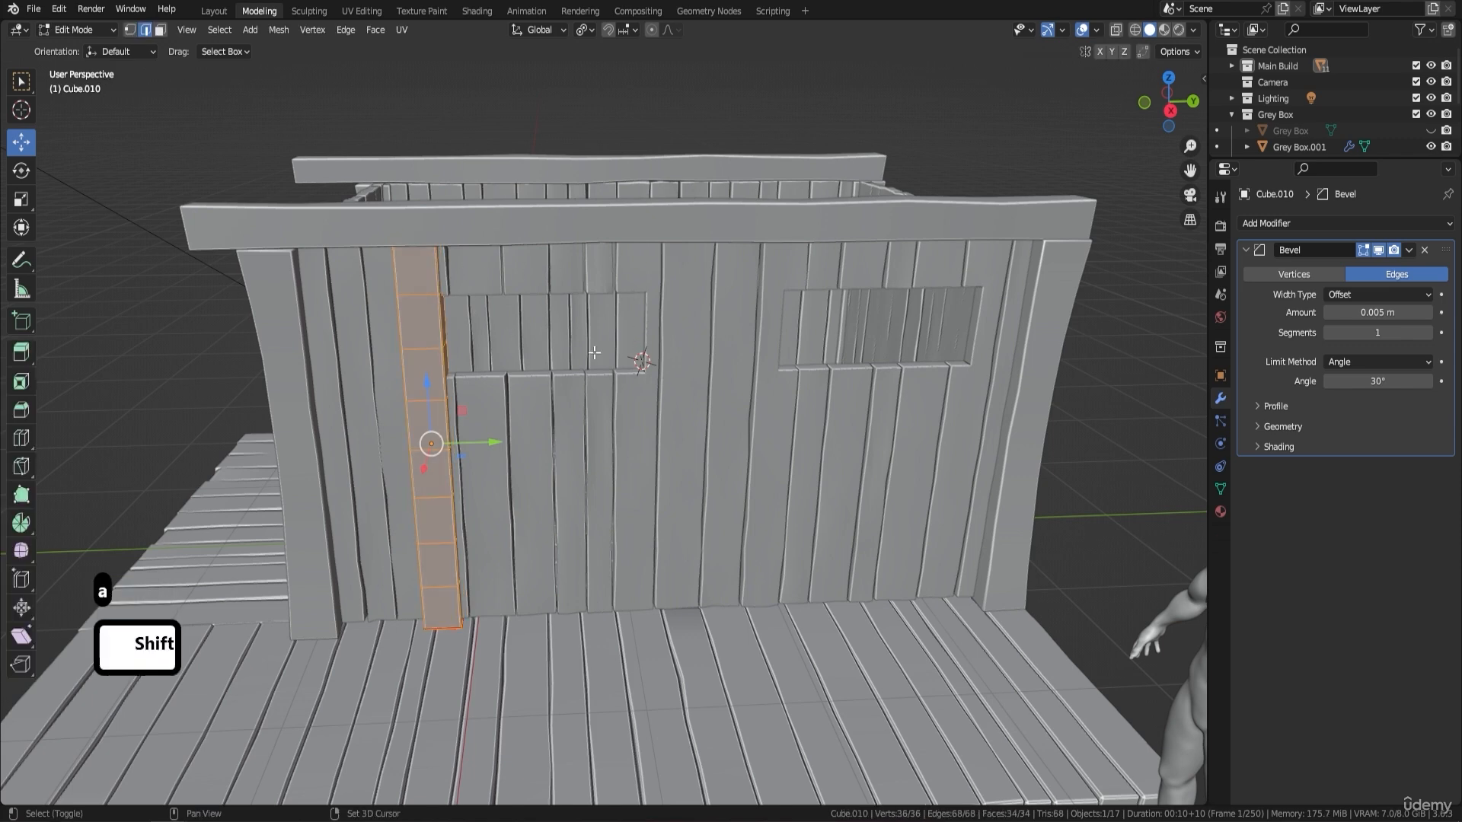
key("shift+d")
key("Return")
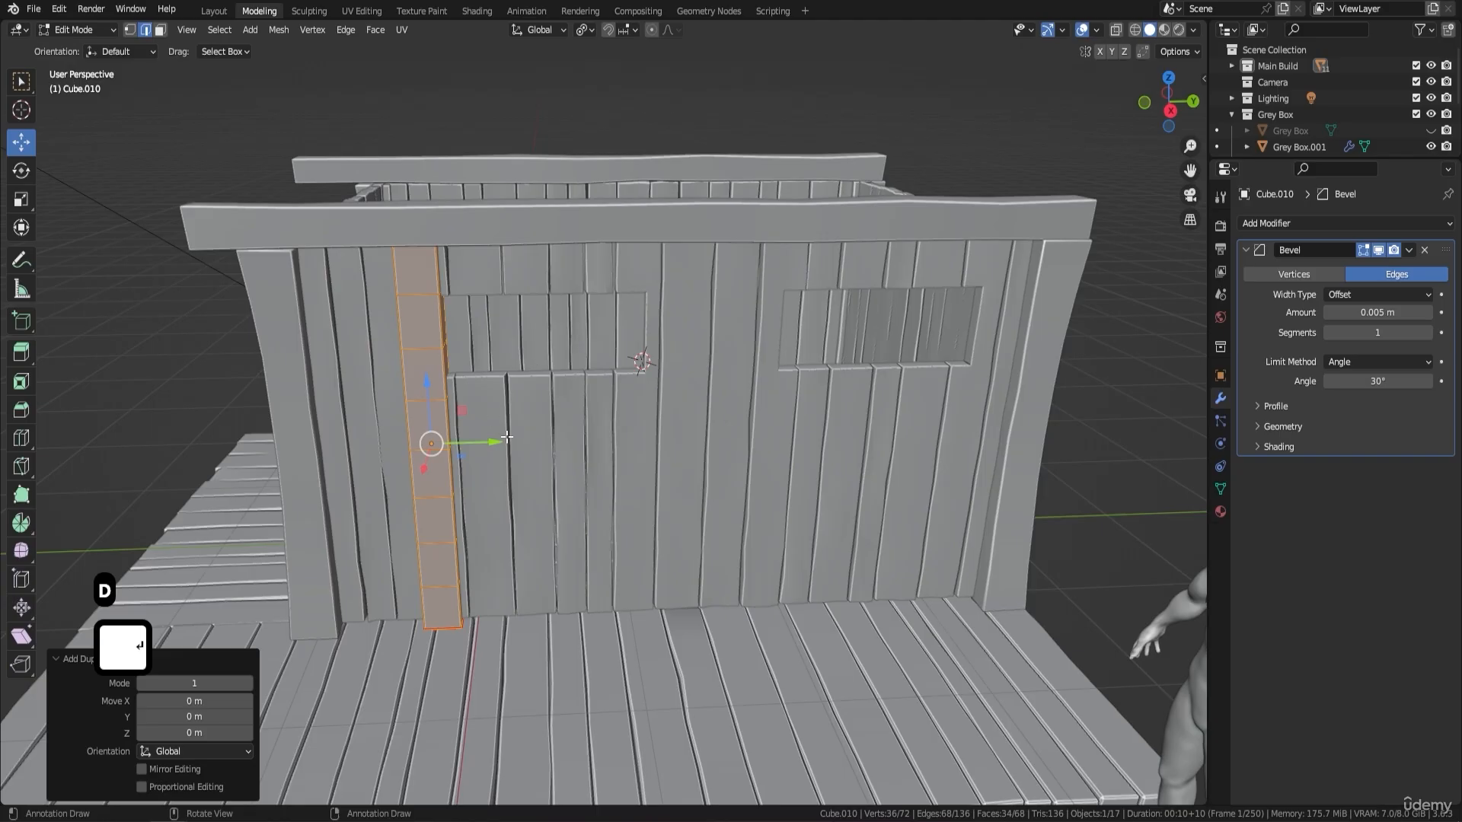
left_click_drag(502, 439, 731, 452)
middle_click_drag(849, 291, 666, 291, "shift")
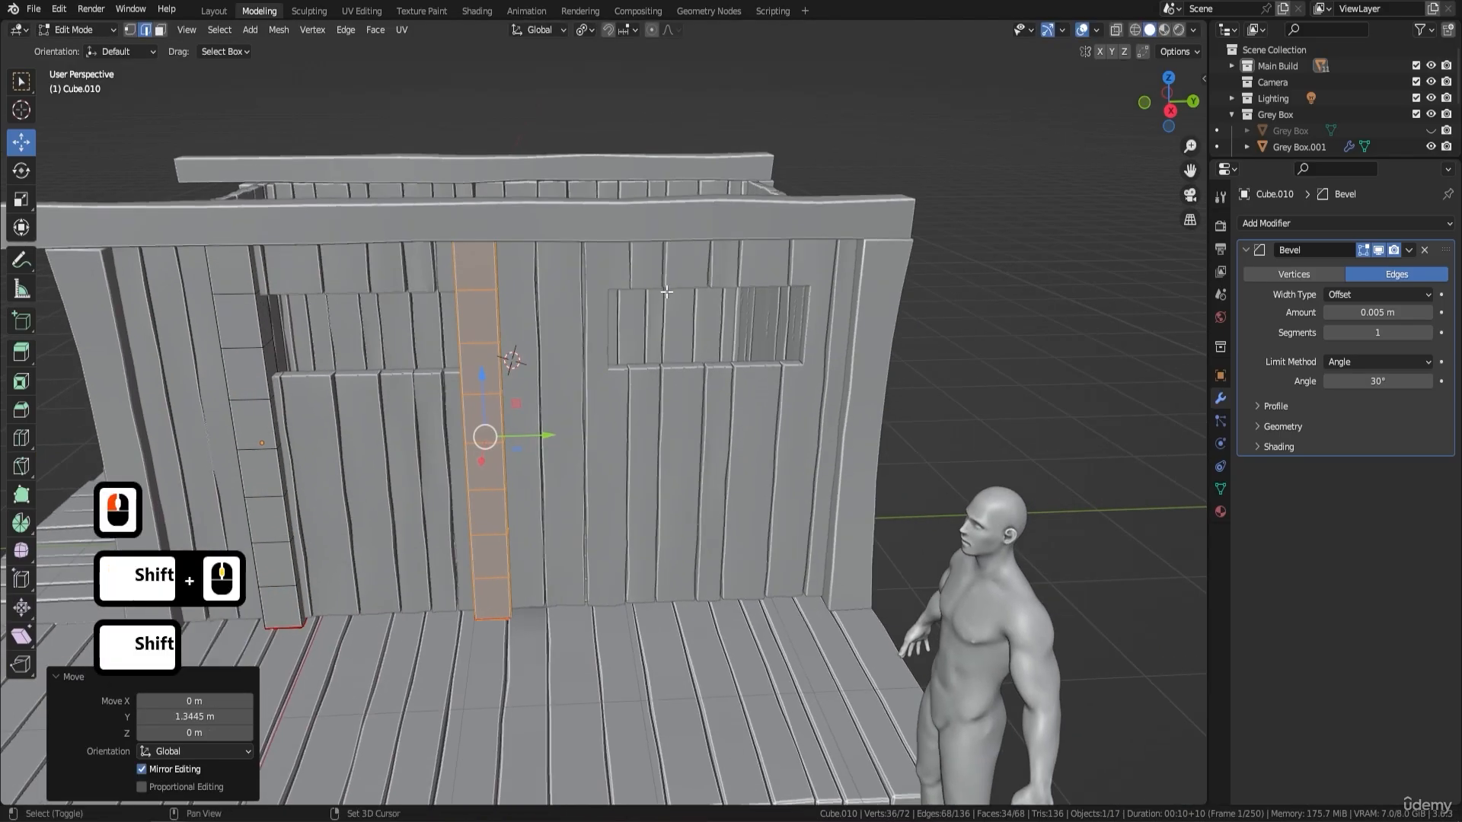
- Duplicate the second post and move the copy about 0.68 m along the Y axis to the near side of the second window
key("shift+d")
key("y")
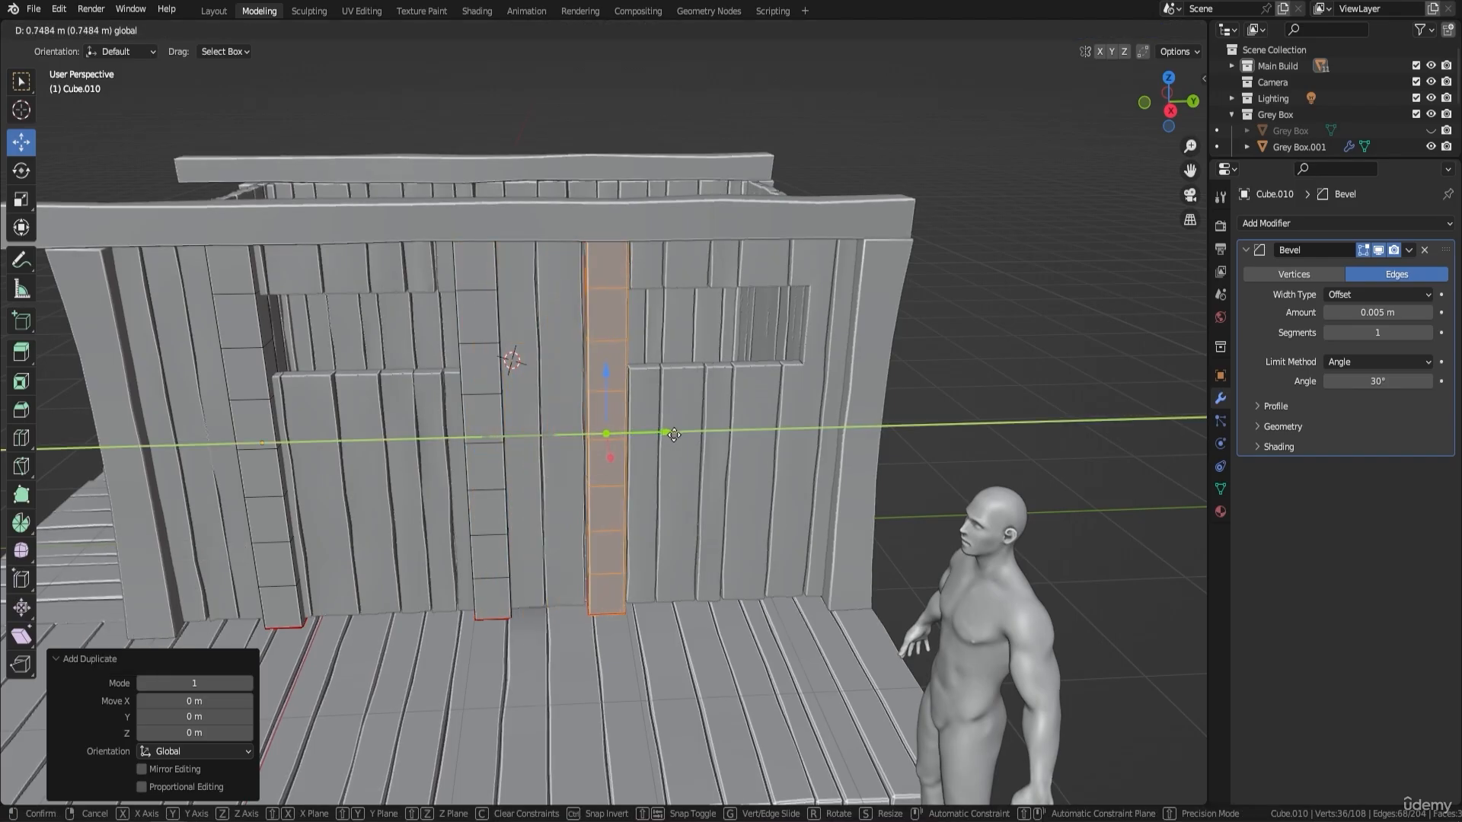
left_click_drag(673, 434, 662, 434)
middle_click_drag(774, 354, 764, 297)
scroll(764, 298, "down", 3)
scroll(724, 363, "up", 6)
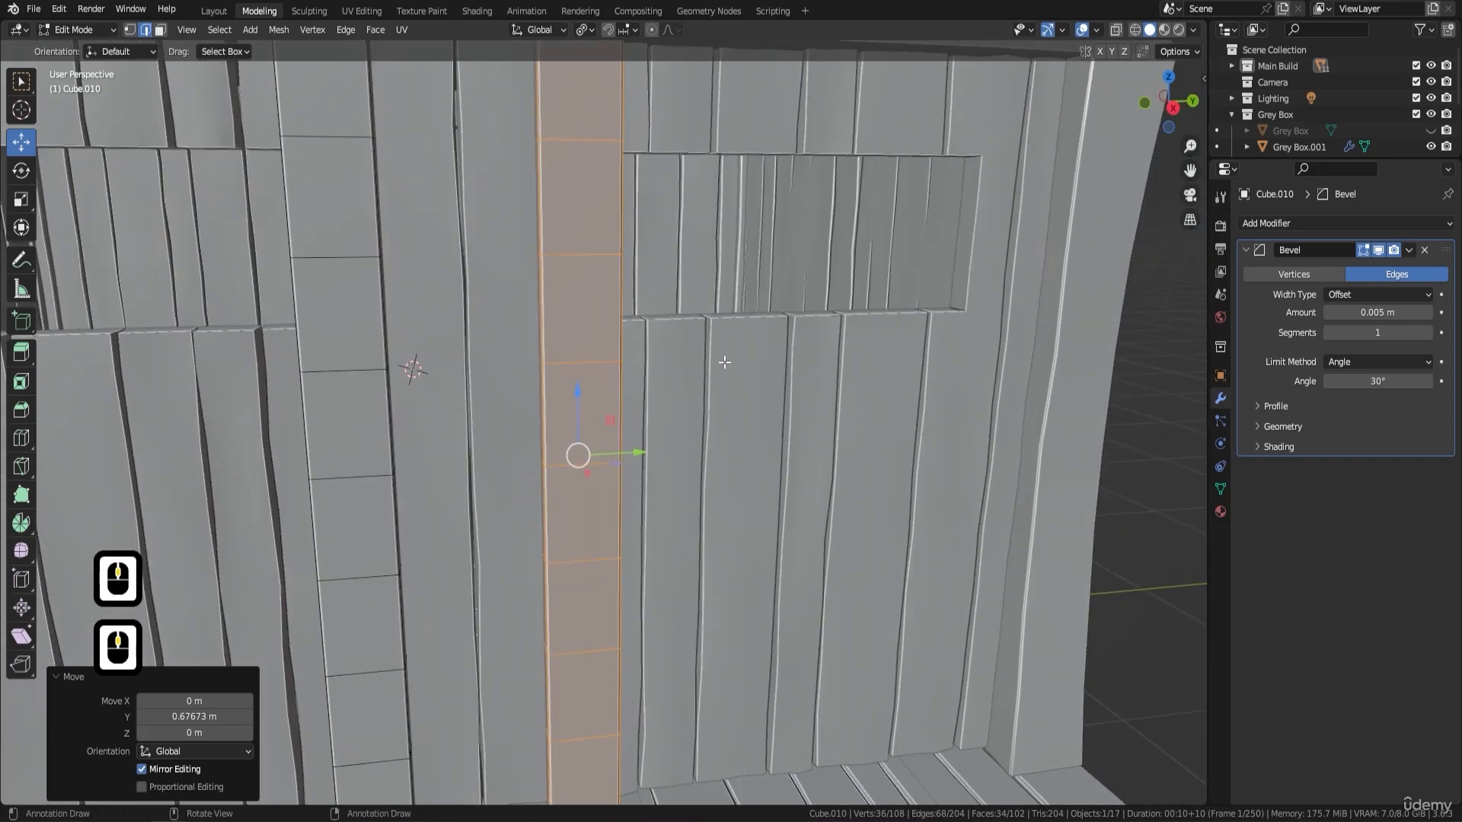
- With X-ray on in the right orthographic view, move the third post about -0.059 m along the Y axis, clear of the second window
left_click(1116, 29)
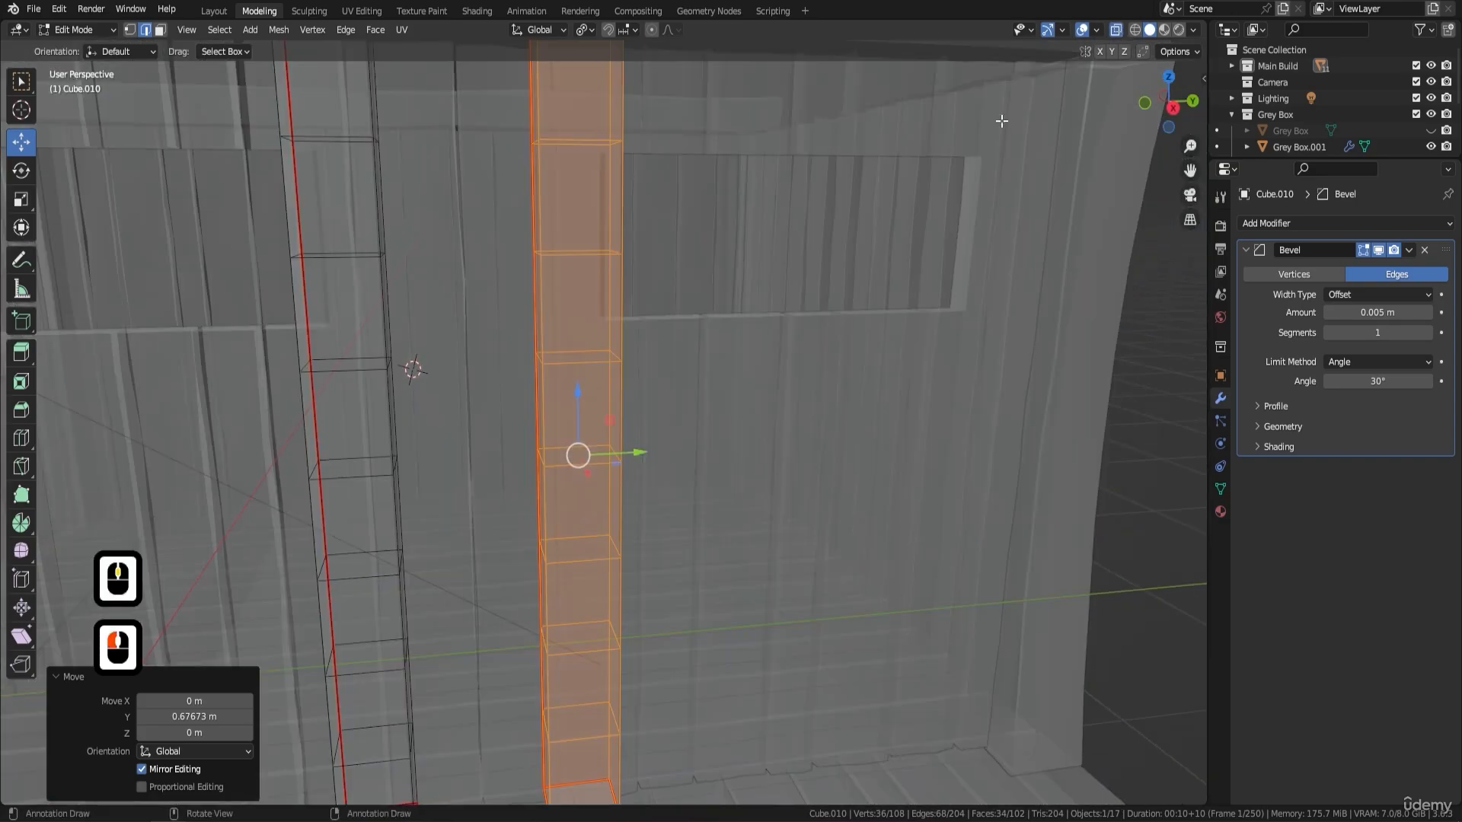
middle_click_drag(812, 327, 797, 320)
key("KP_3")
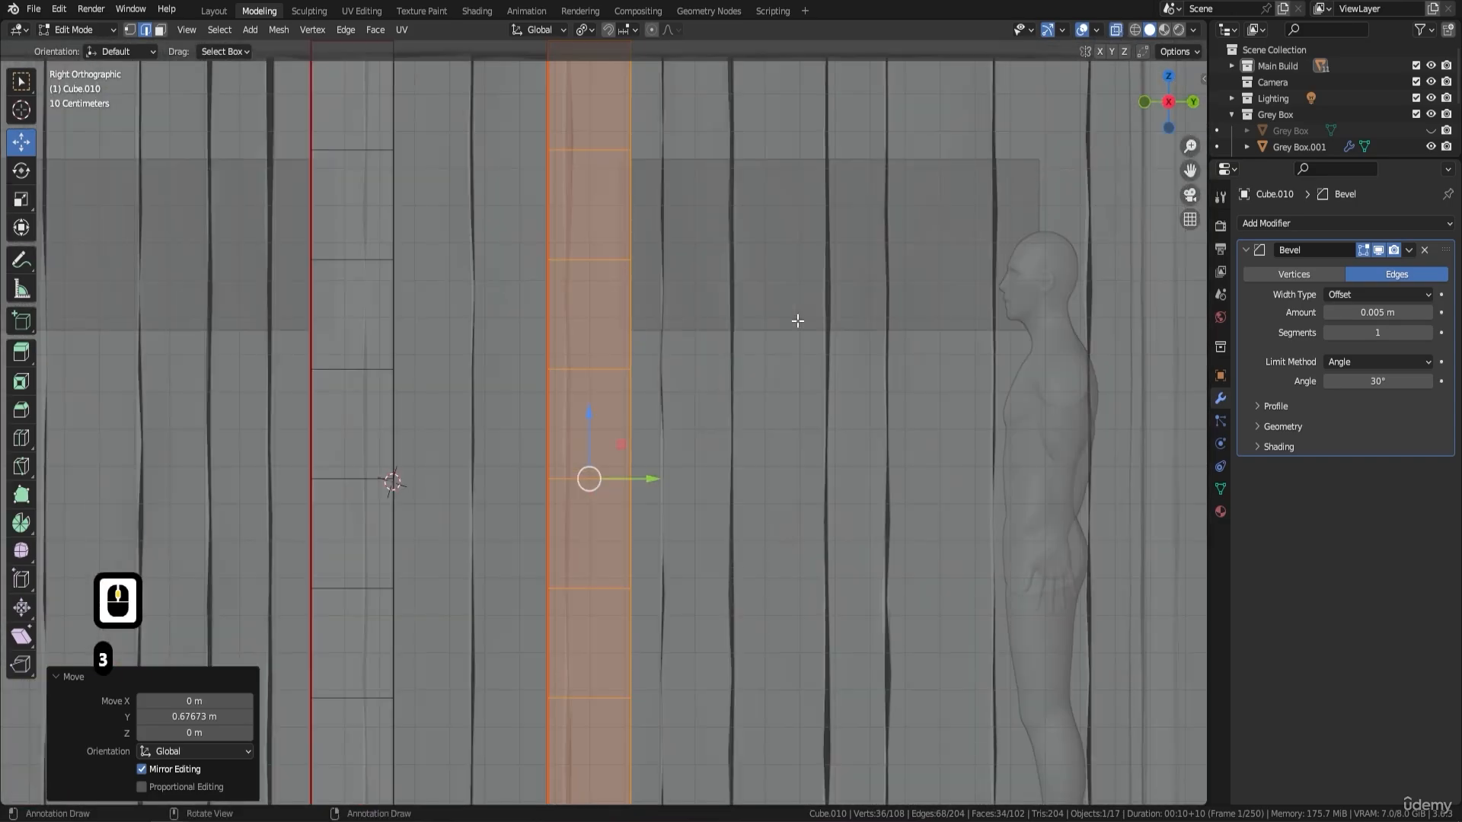
scroll(699, 336, "up", 2)
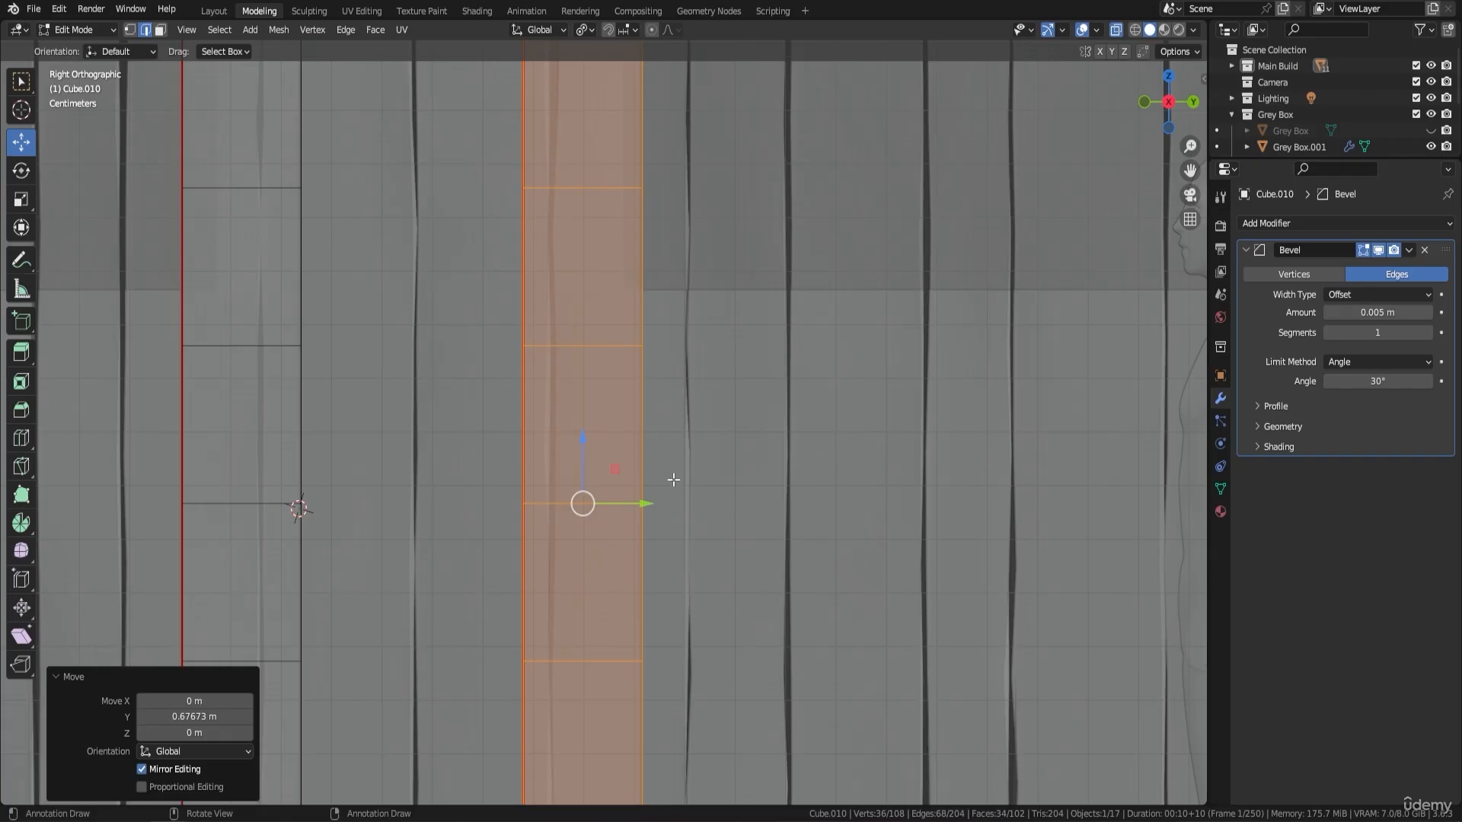
mouse_move(648, 506)
left_mouse_down()
mouse_move(683, 524)
mouse_move(641, 506)
mouse_move(634, 517)
left_mouse_up()
scroll(603, 342, "down", 2)
middle_click_drag(776, 349, 685, 388, "shift")
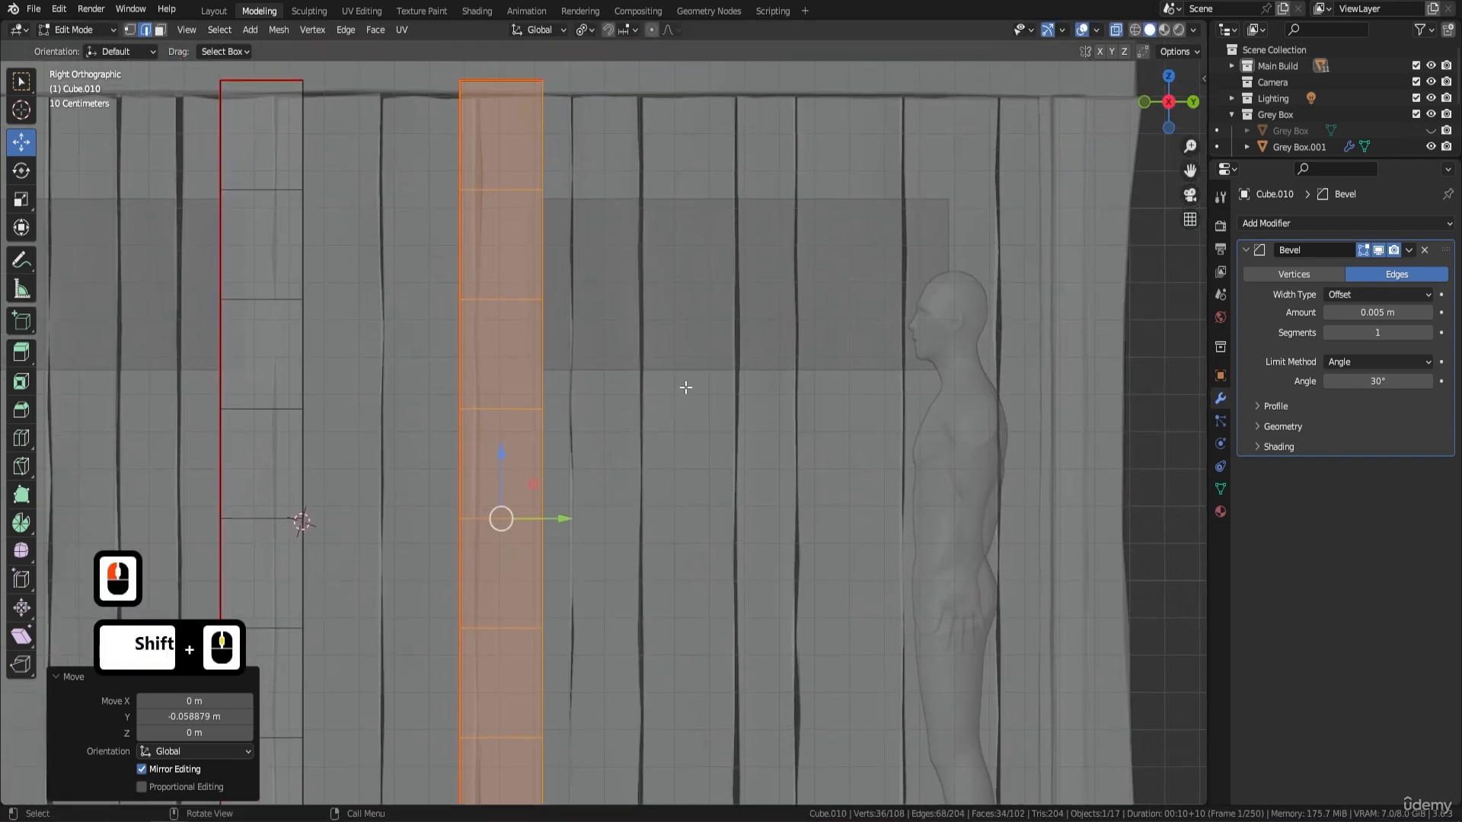
- Duplicate the third post about 1.36 m along the Y axis to the second window's far side, then turn off X-ray and return to Object Mode
scroll(685, 387, "down", 1)
key("shift+d")
key("Return")
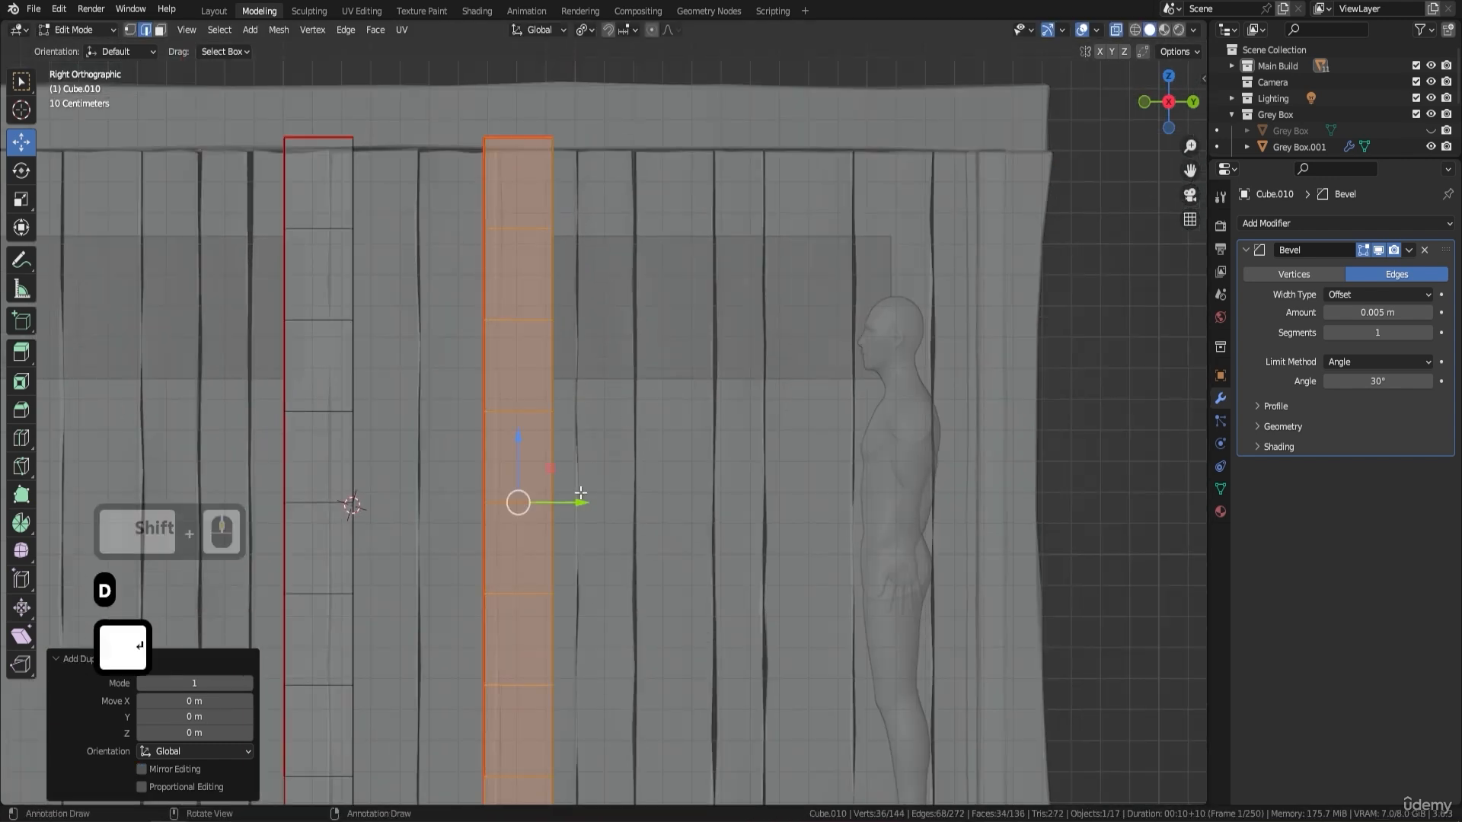
left_click_drag(580, 493, 984, 510)
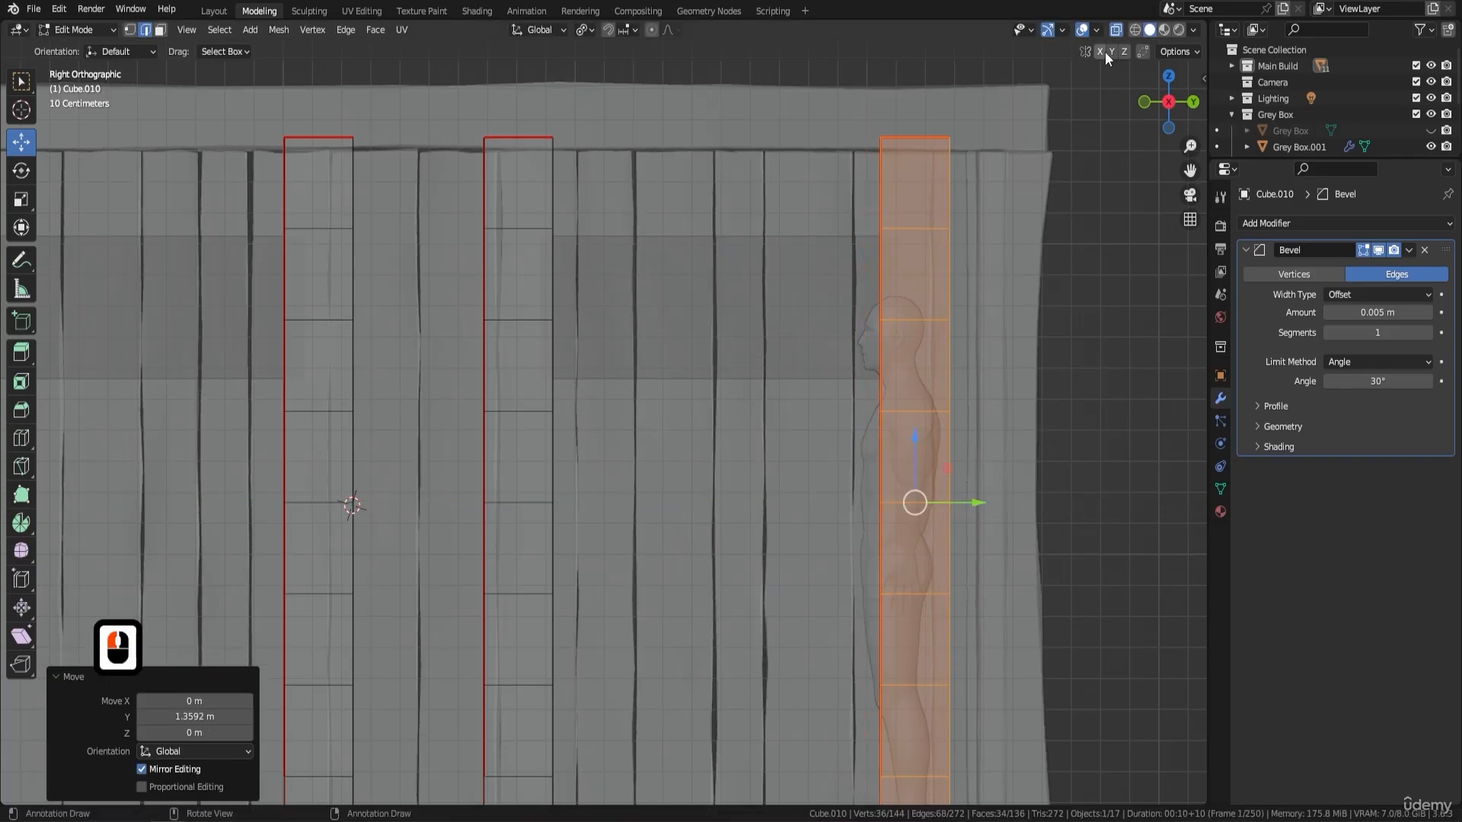
key("F9")
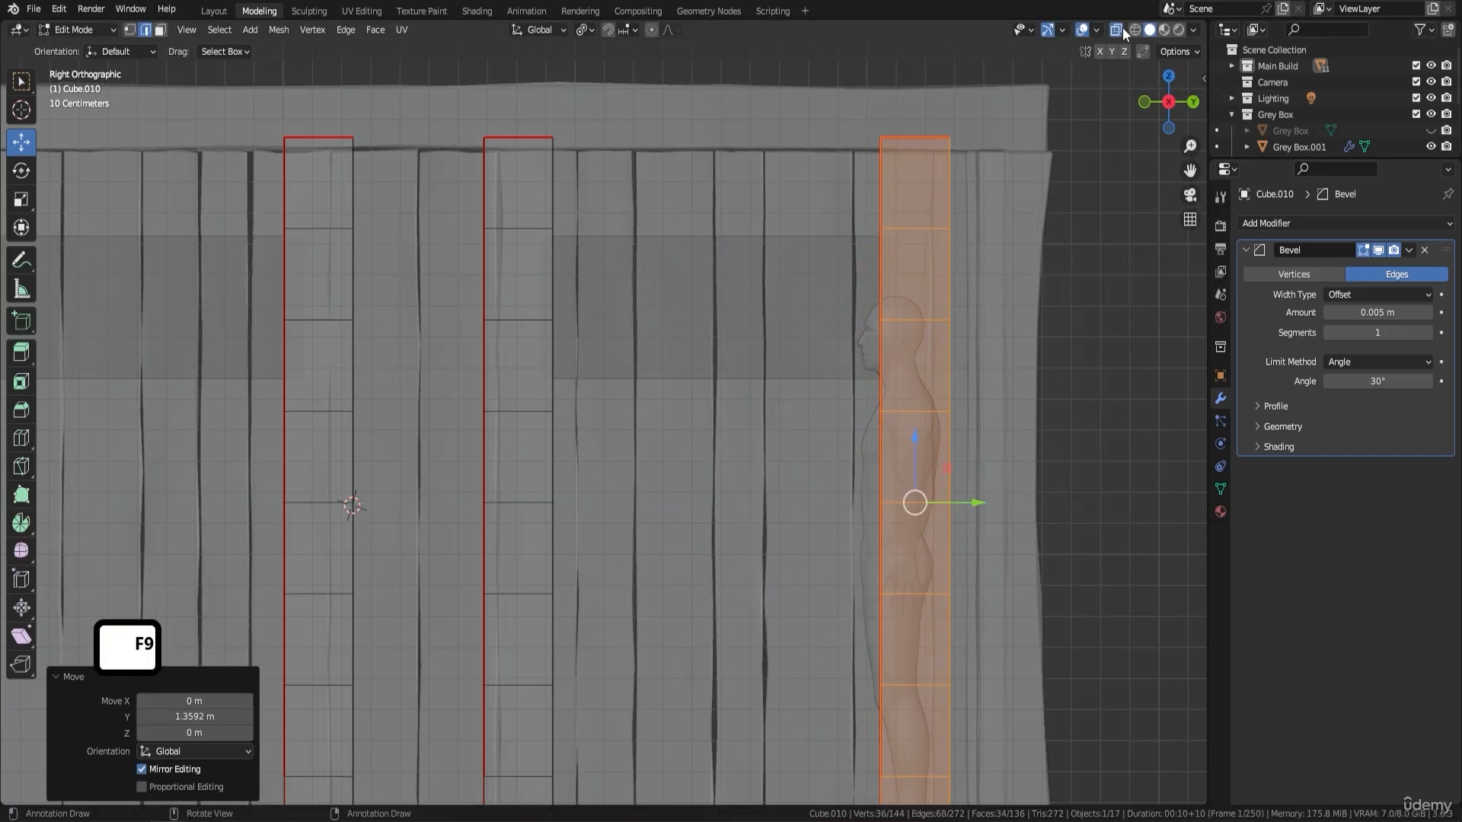
left_click(1118, 29)
middle_click_drag(875, 305, 918, 264)
key("Tab")
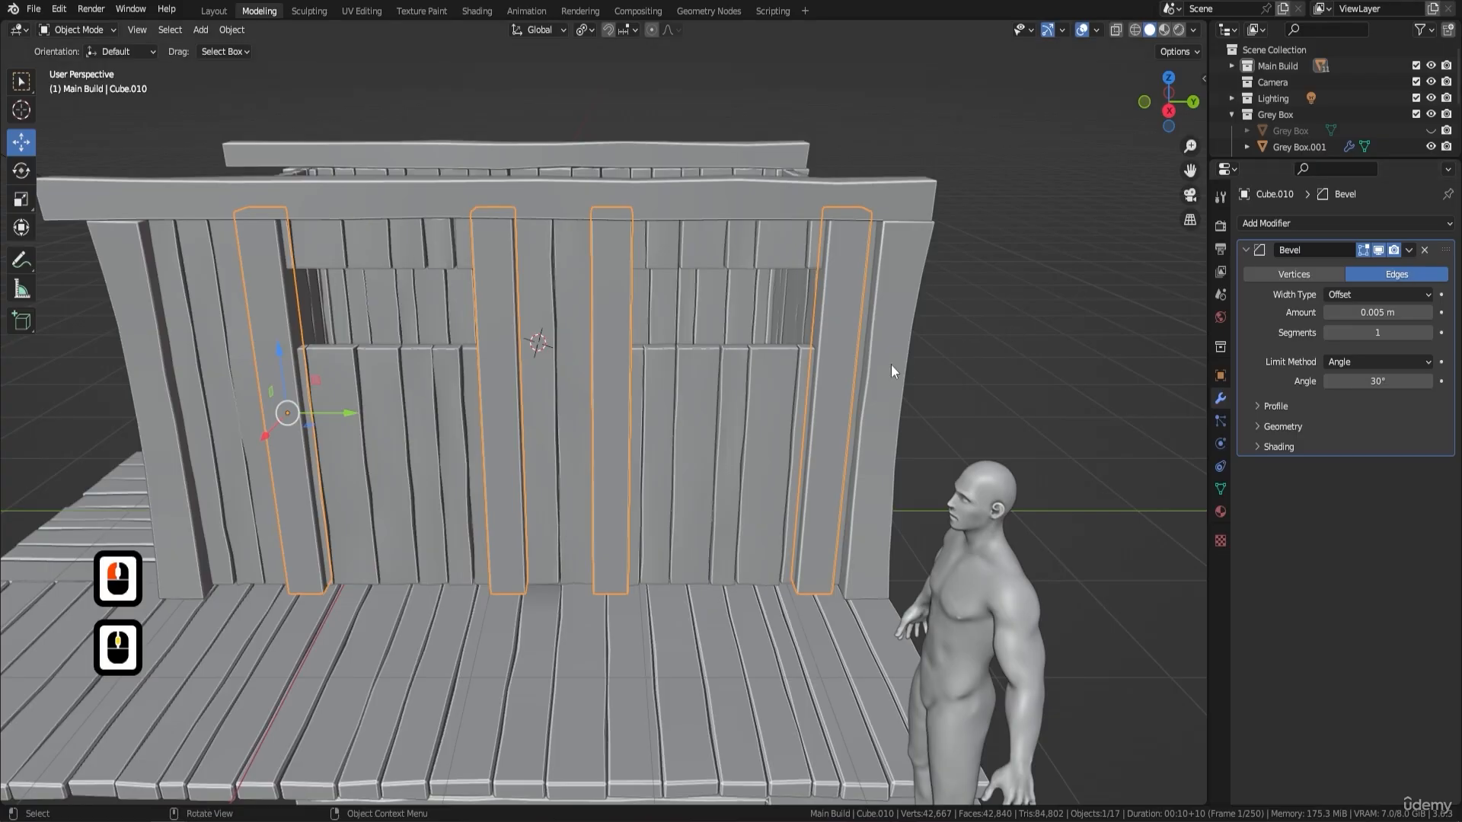
middle_click_drag(891, 364, 775, 321)
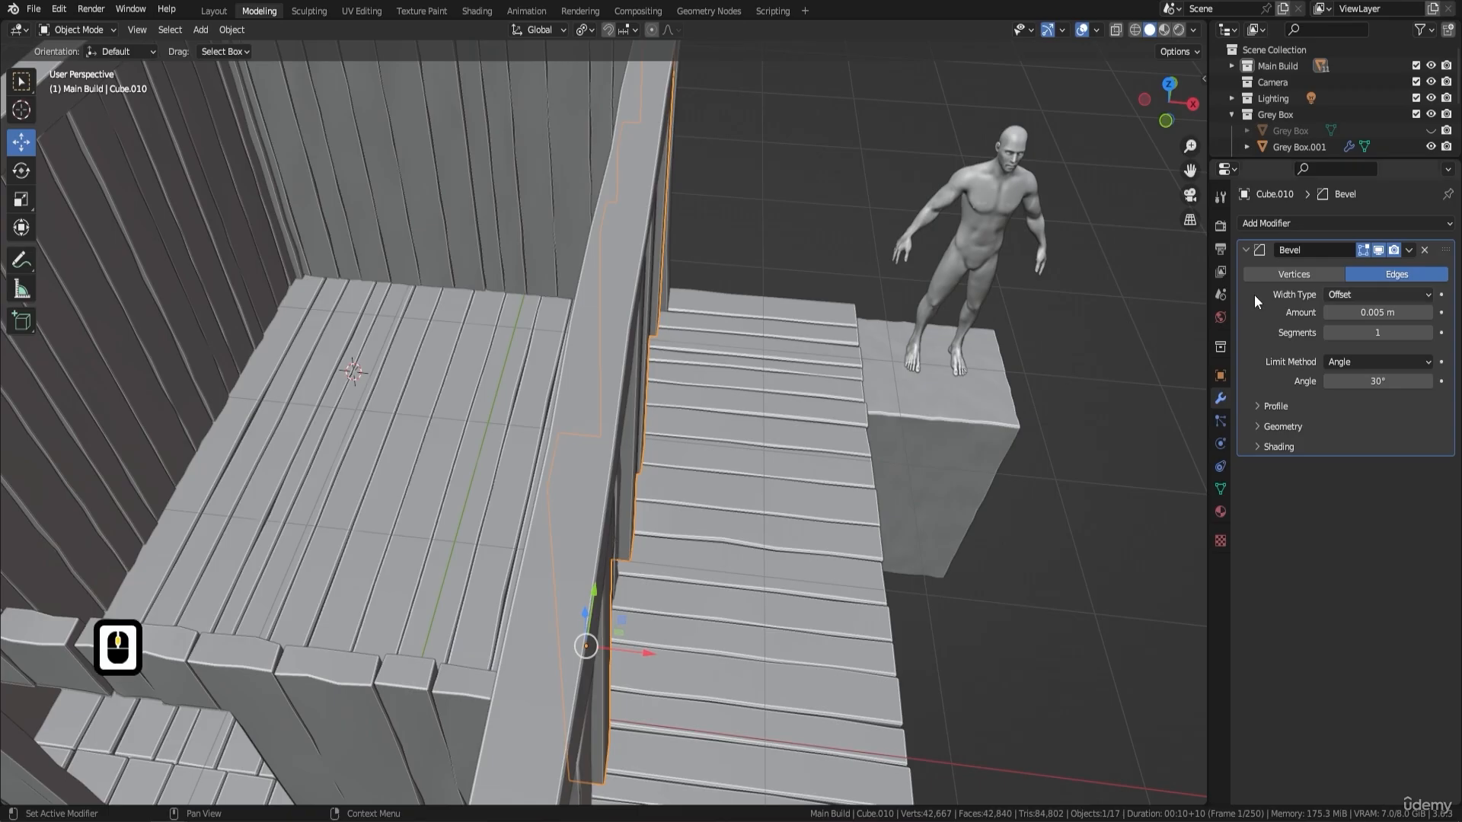
scroll(788, 308, "down", 2)
middle_click_drag(656, 420, 835, 318, "shift")
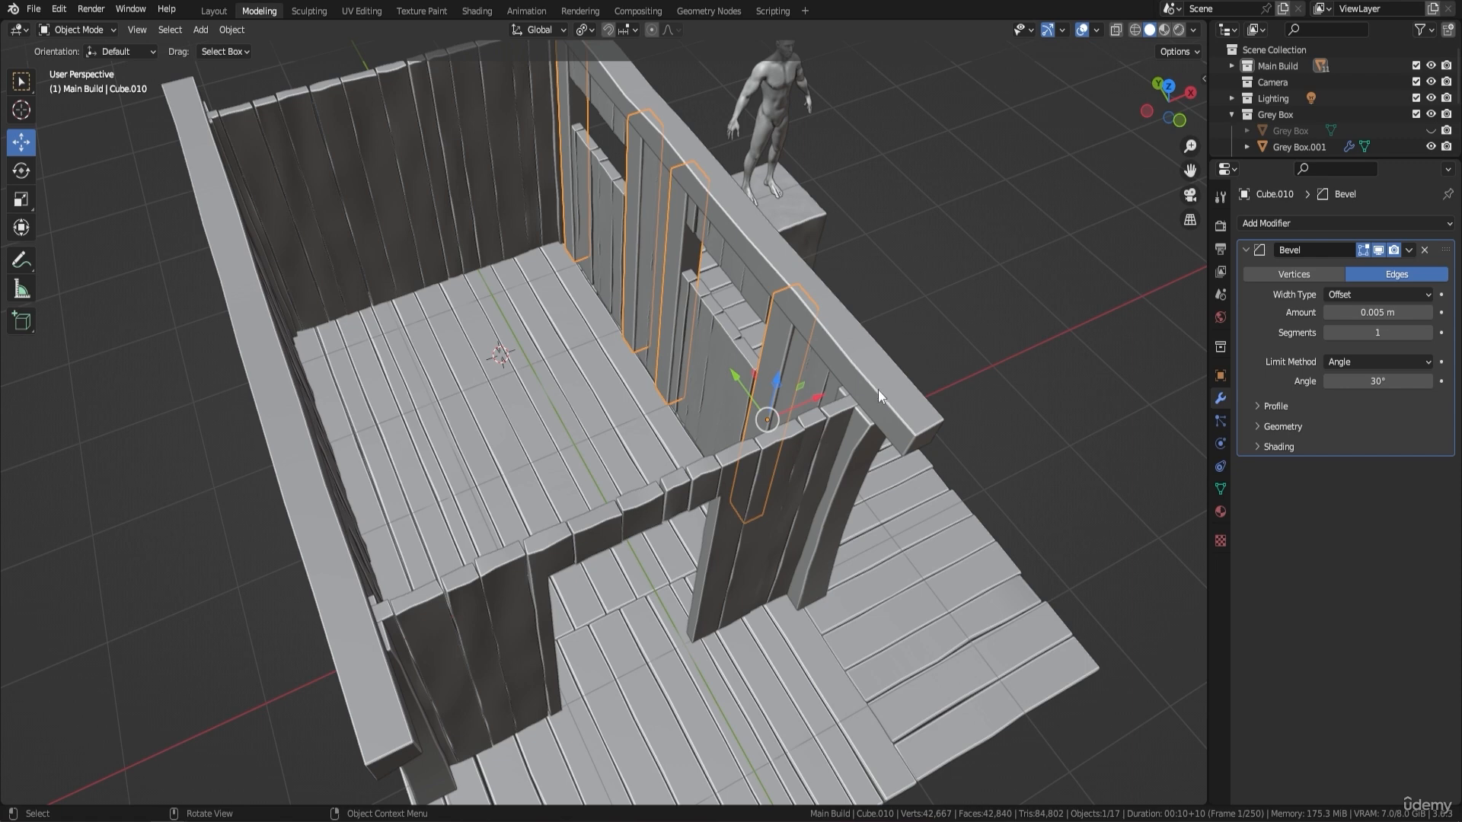
middle_click_drag(878, 389, 791, 428)
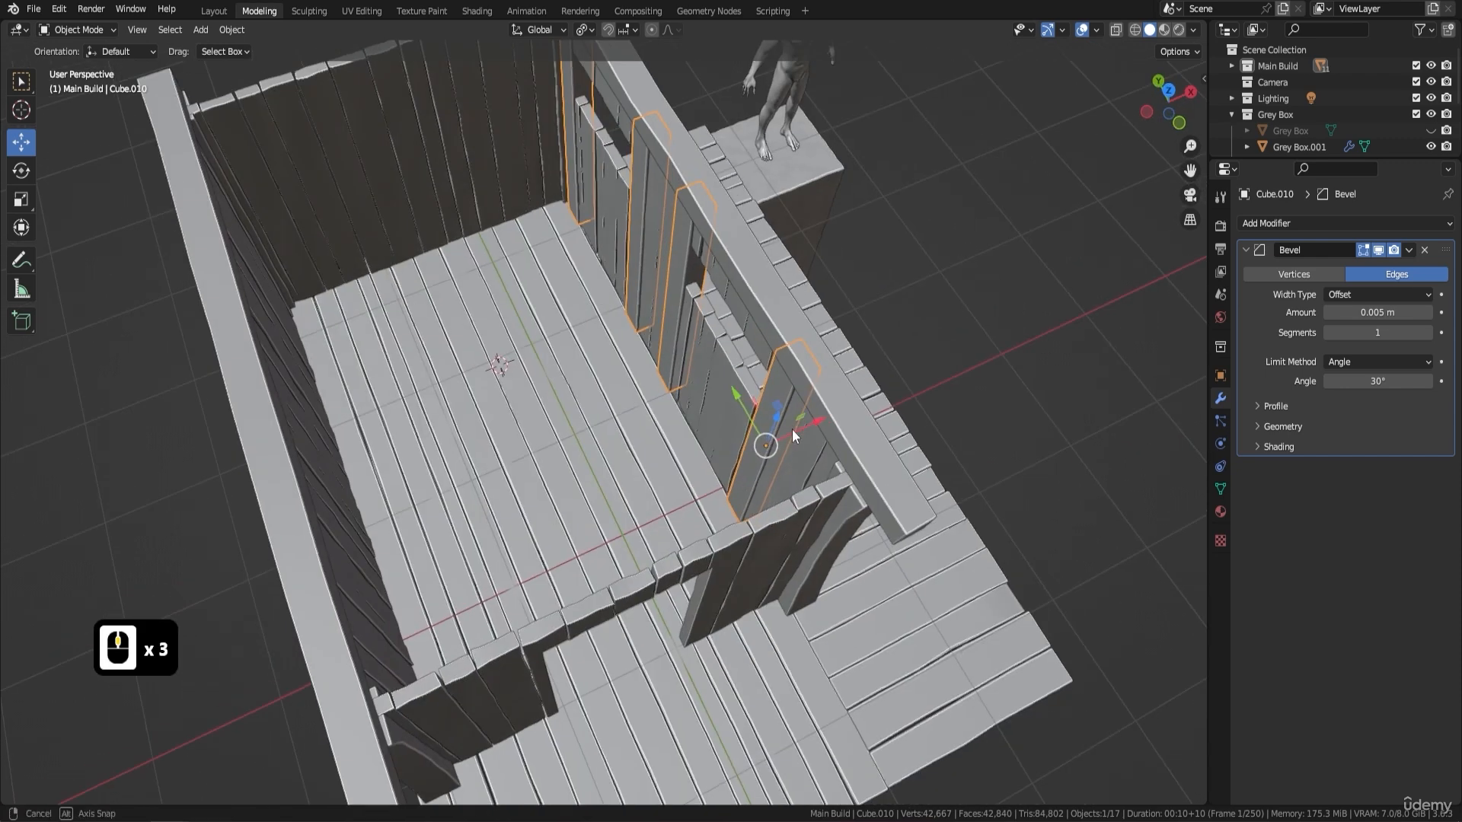
- In Edit Mode, select the nearest window post and move it along the X axis about -1.22 m, then 0.24 m, to the doorway's window-wall side
key("Tab")
left_click(782, 396)
key("l")
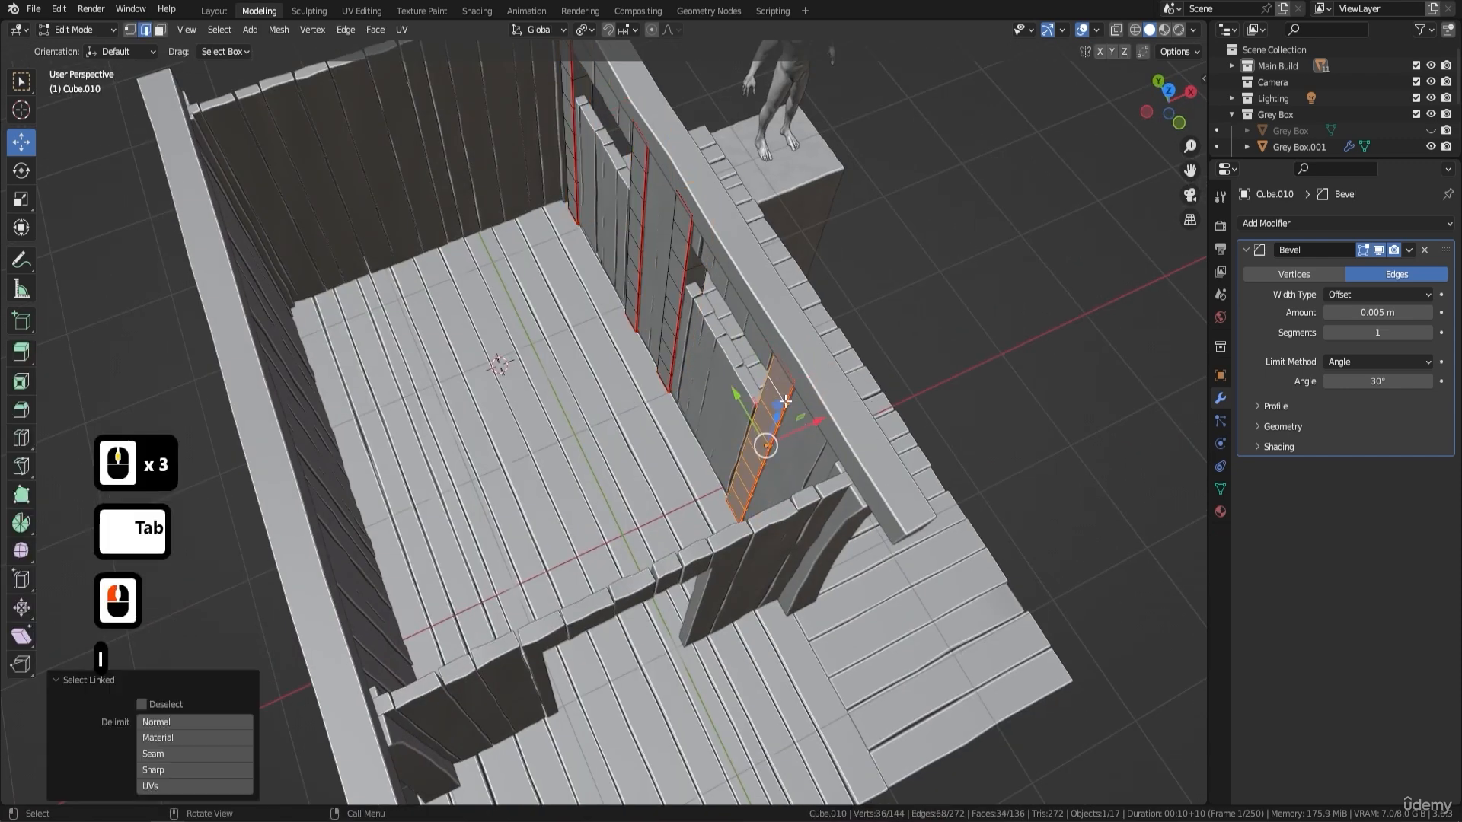
key("KP_7")
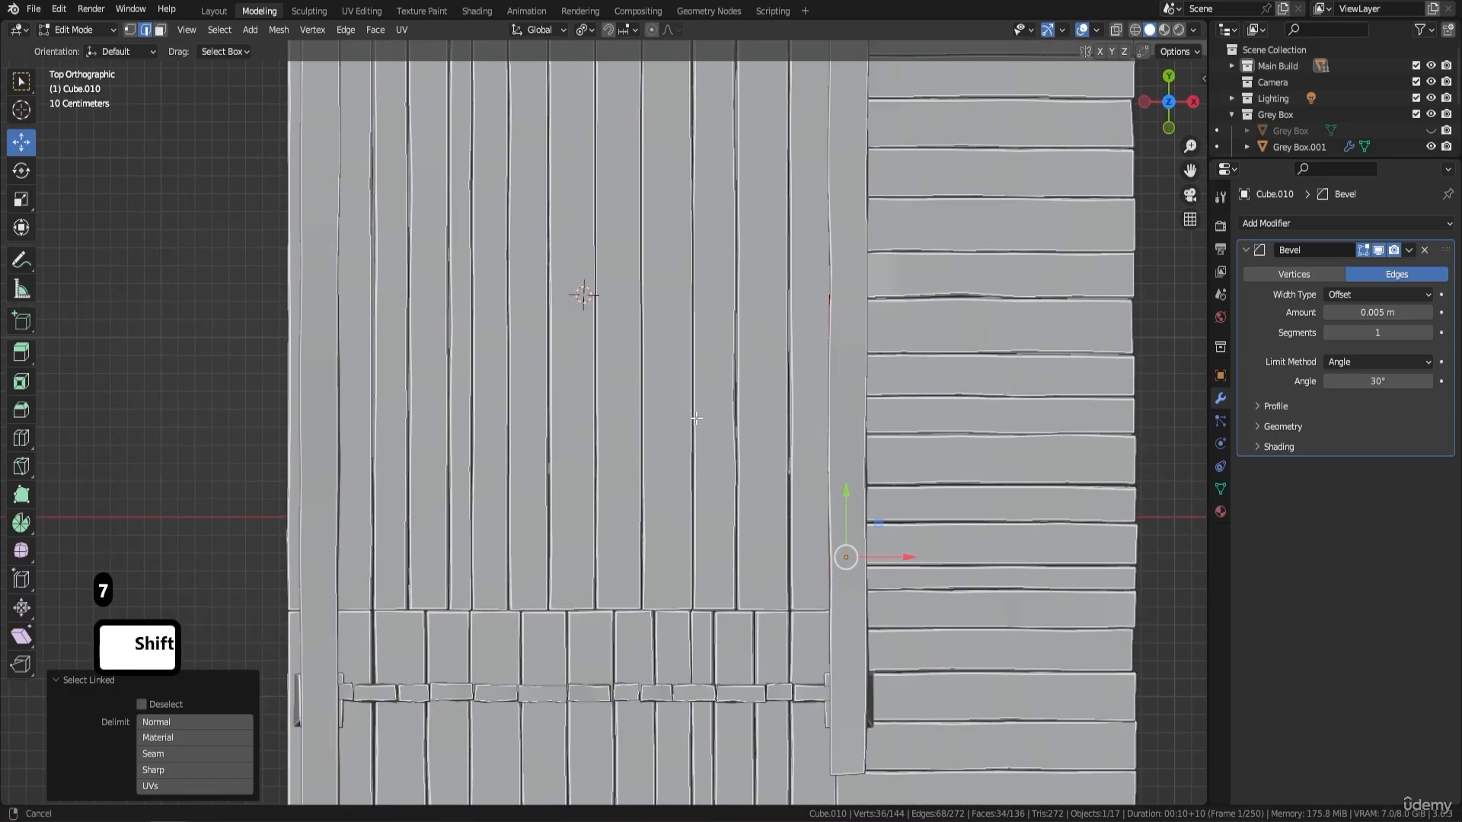
middle_click_drag(696, 417, 737, 396, "shift")
left_click_drag(952, 537, 747, 561)
middle_click_drag(746, 561, 814, 459)
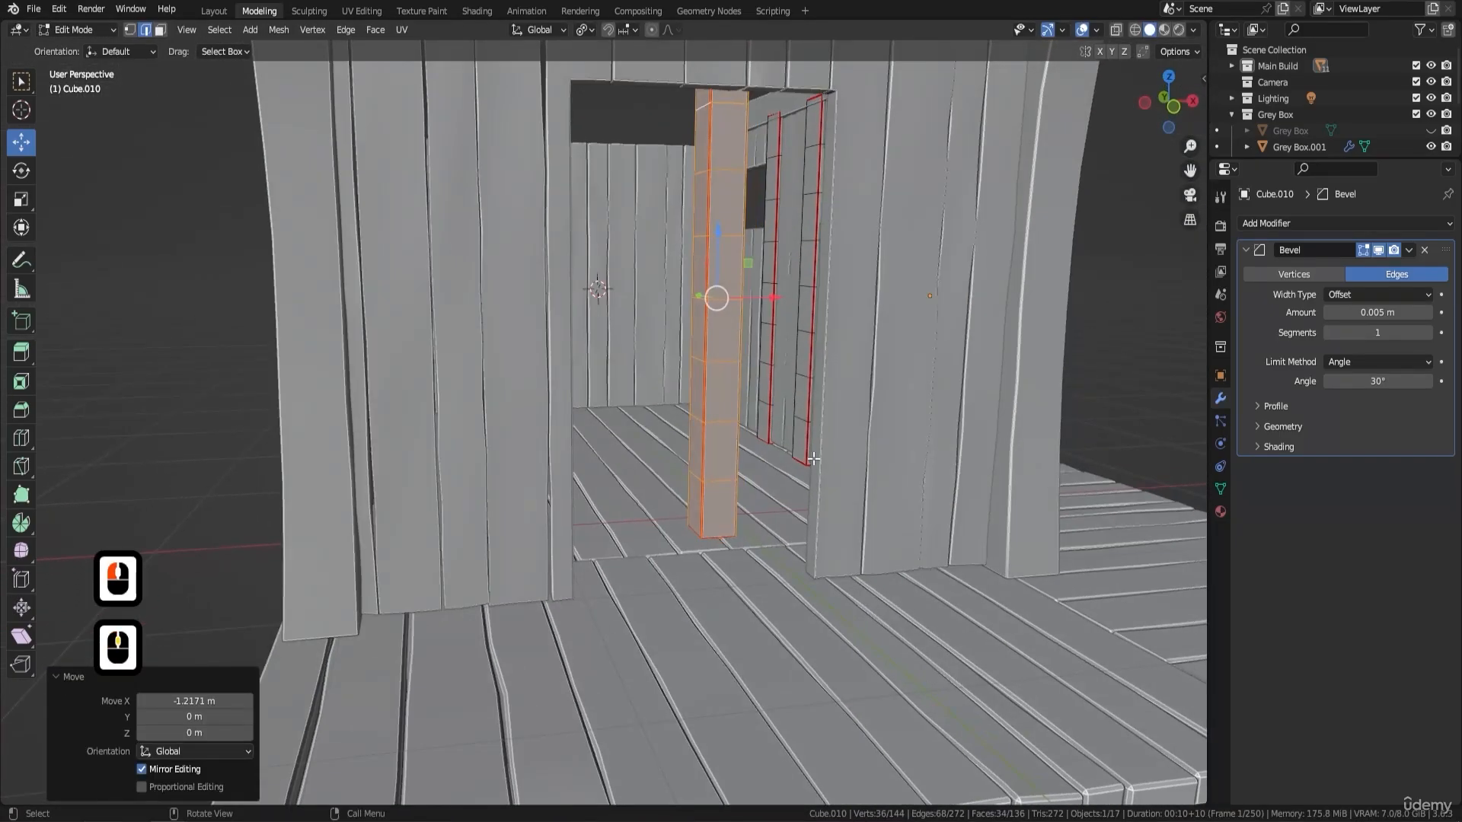
key("KP_1")
left_click_drag(743, 292, 785, 296)
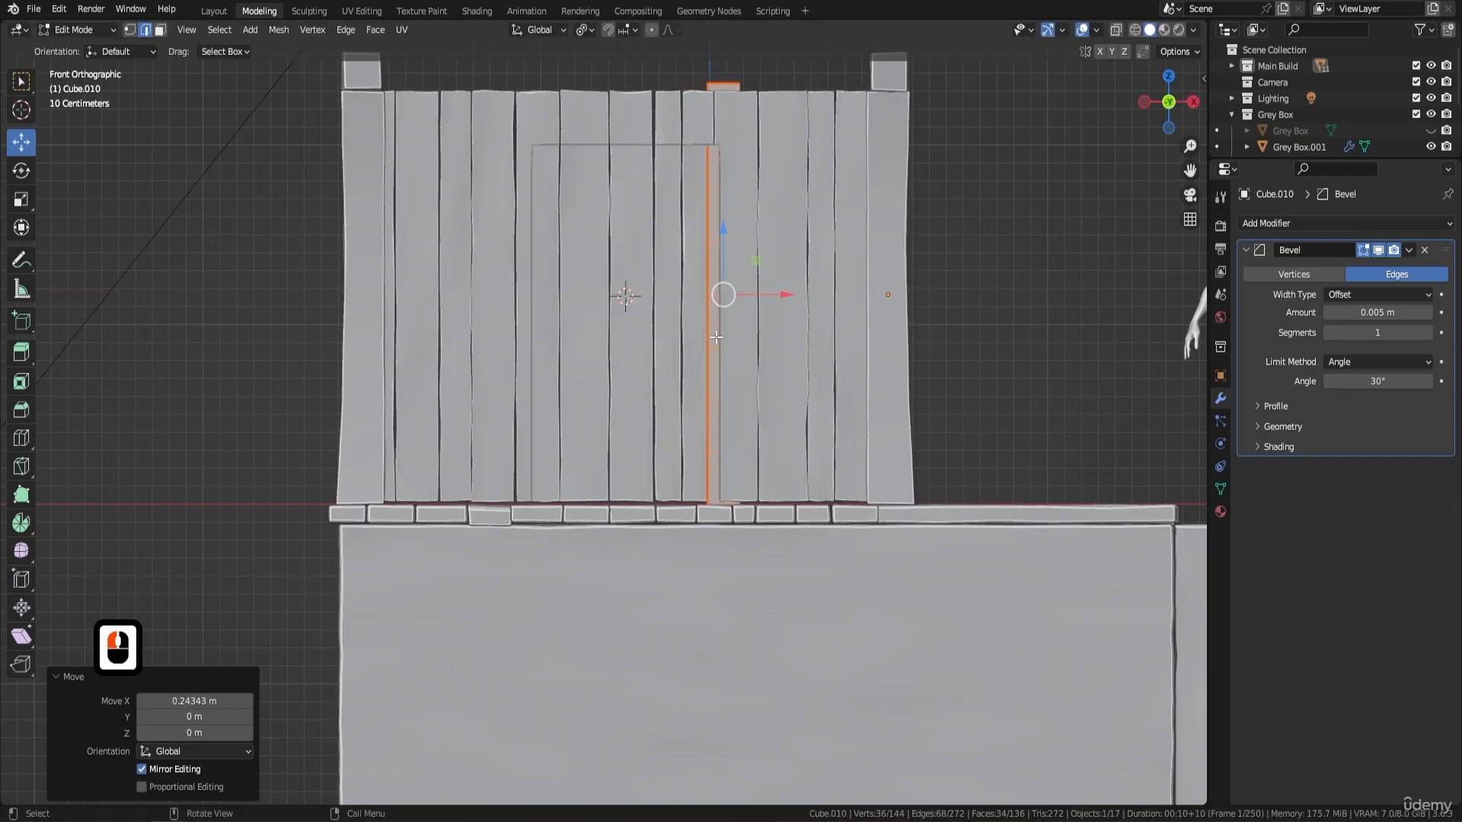
- Duplicate the doorway post and move the copy about -1.17 m along the X axis to the doorway's other side
key("shift+d")
key("Return")
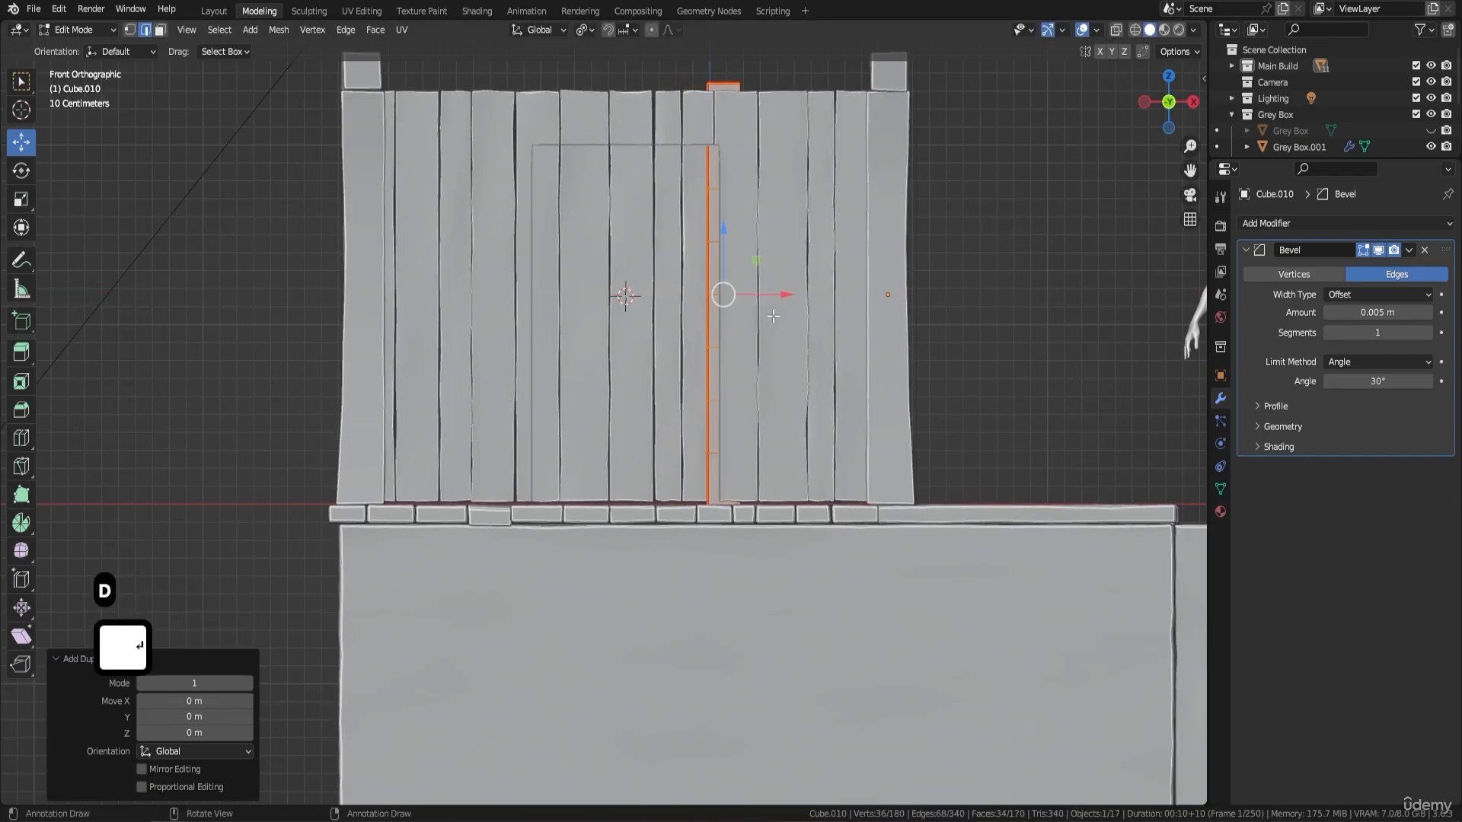
key("g")
key("x")
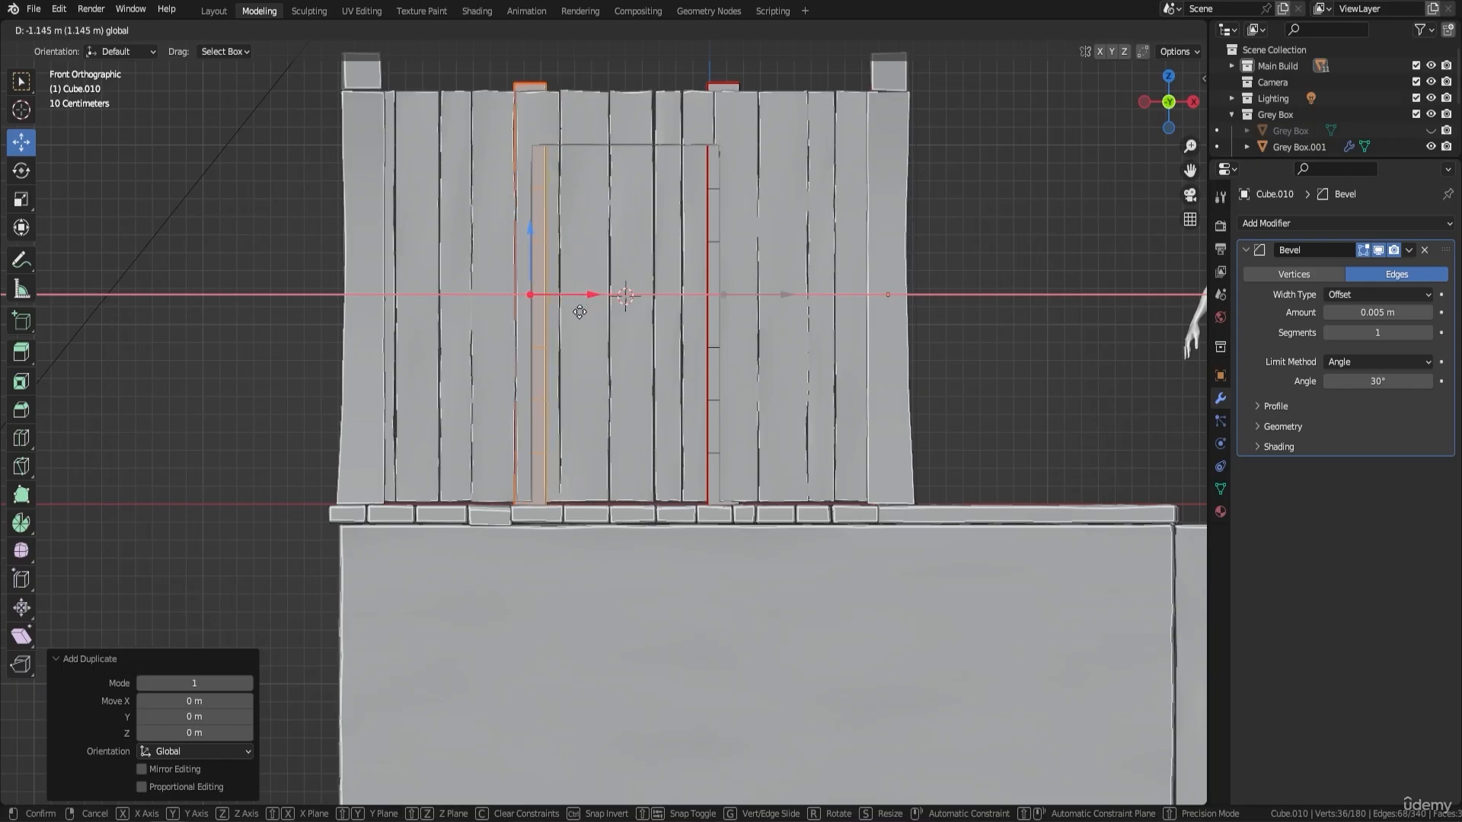
left_click(575, 314)
middle_click_drag(575, 314, 733, 336)
scroll(799, 353, "down", 8)
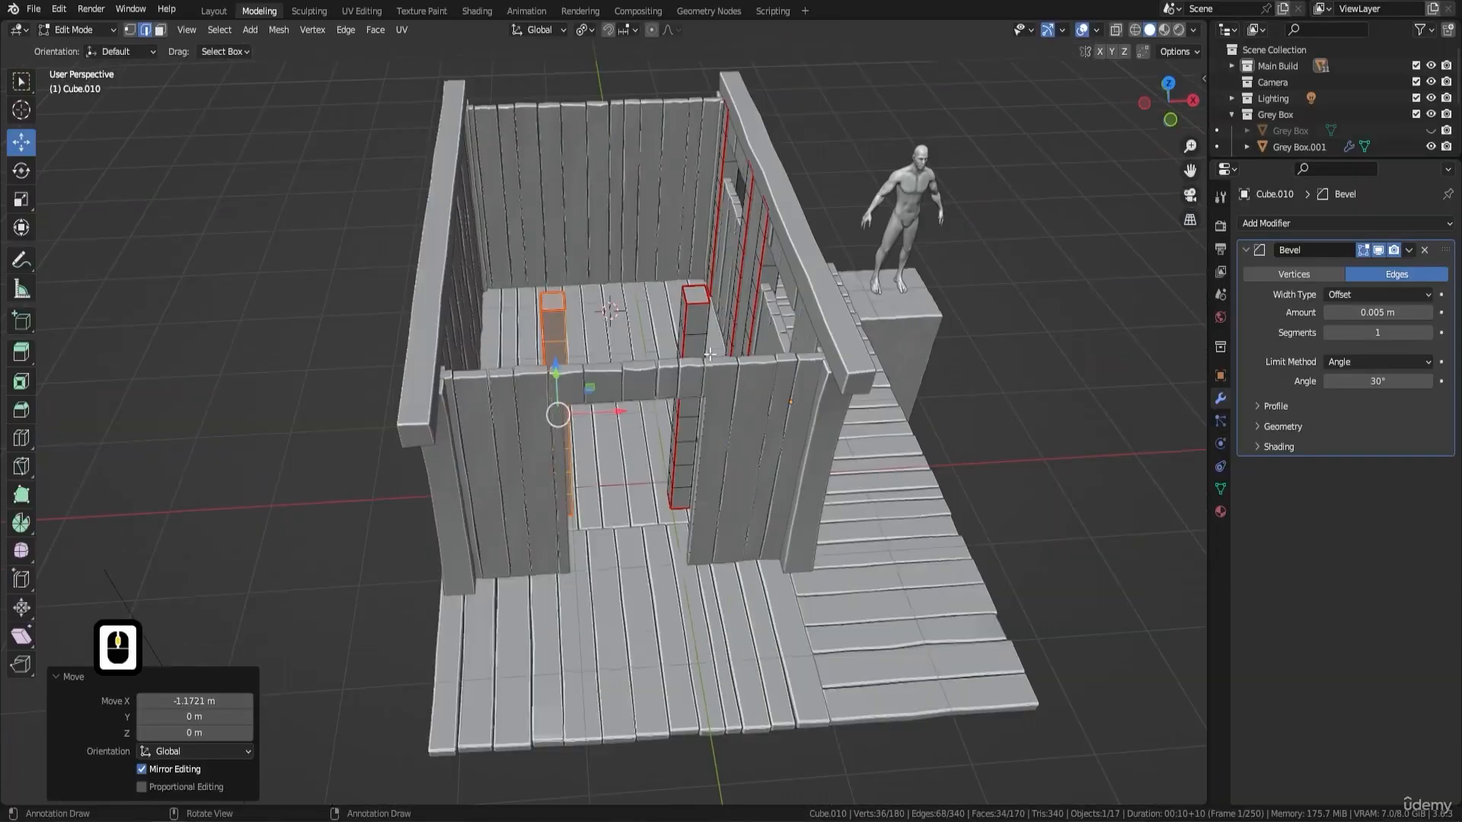
- In Object Mode, move the human figure along the X axis about -3.93 m, then 0.07 m, to centre it in front of the doorway
middle_click_drag(894, 369, 800, 487)
key("Tab")
left_click(861, 573)
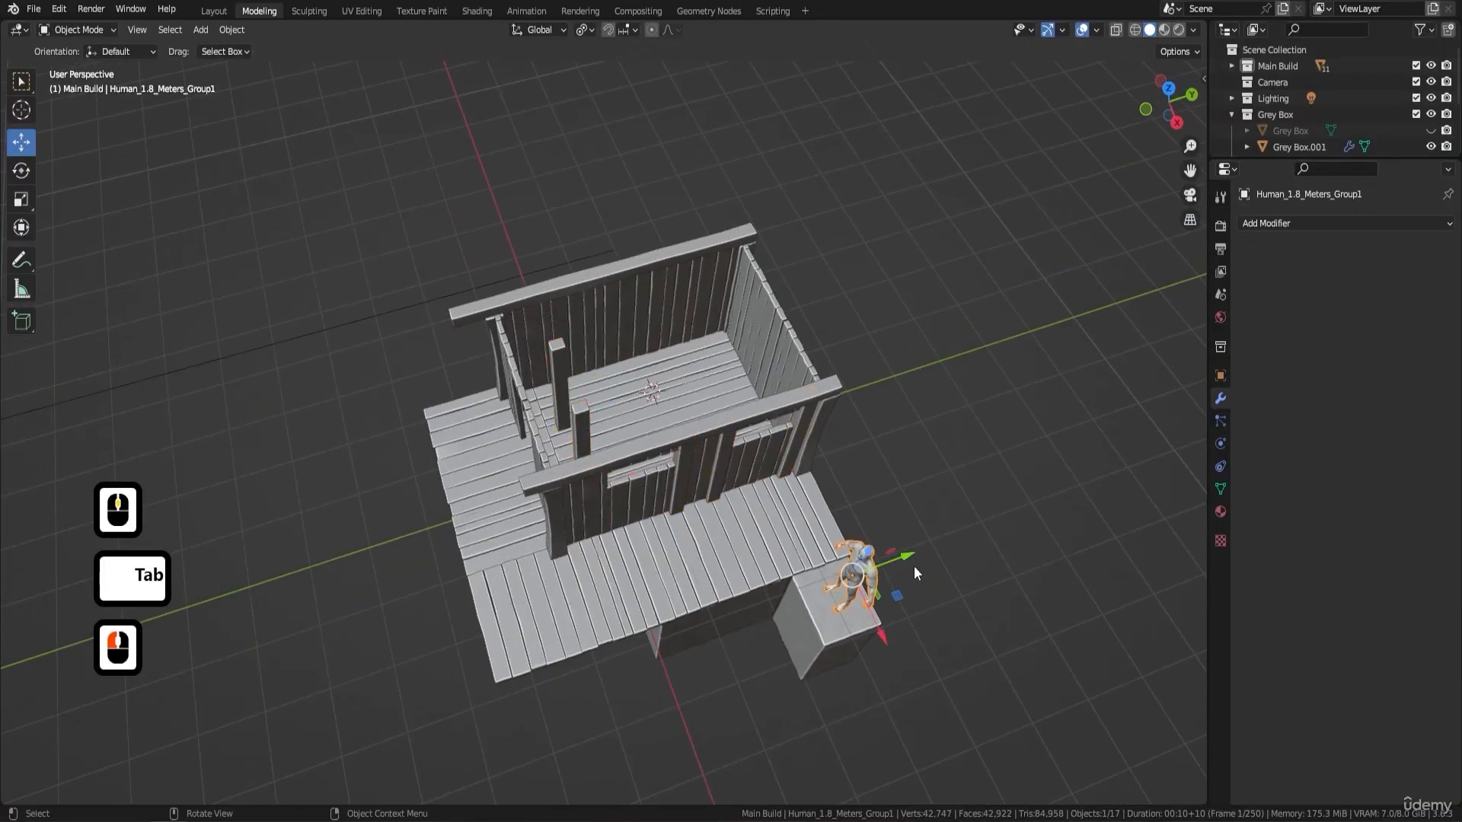
left_click_drag(914, 565, 460, 514)
key("KP_1")
scroll(533, 510, "up", 5)
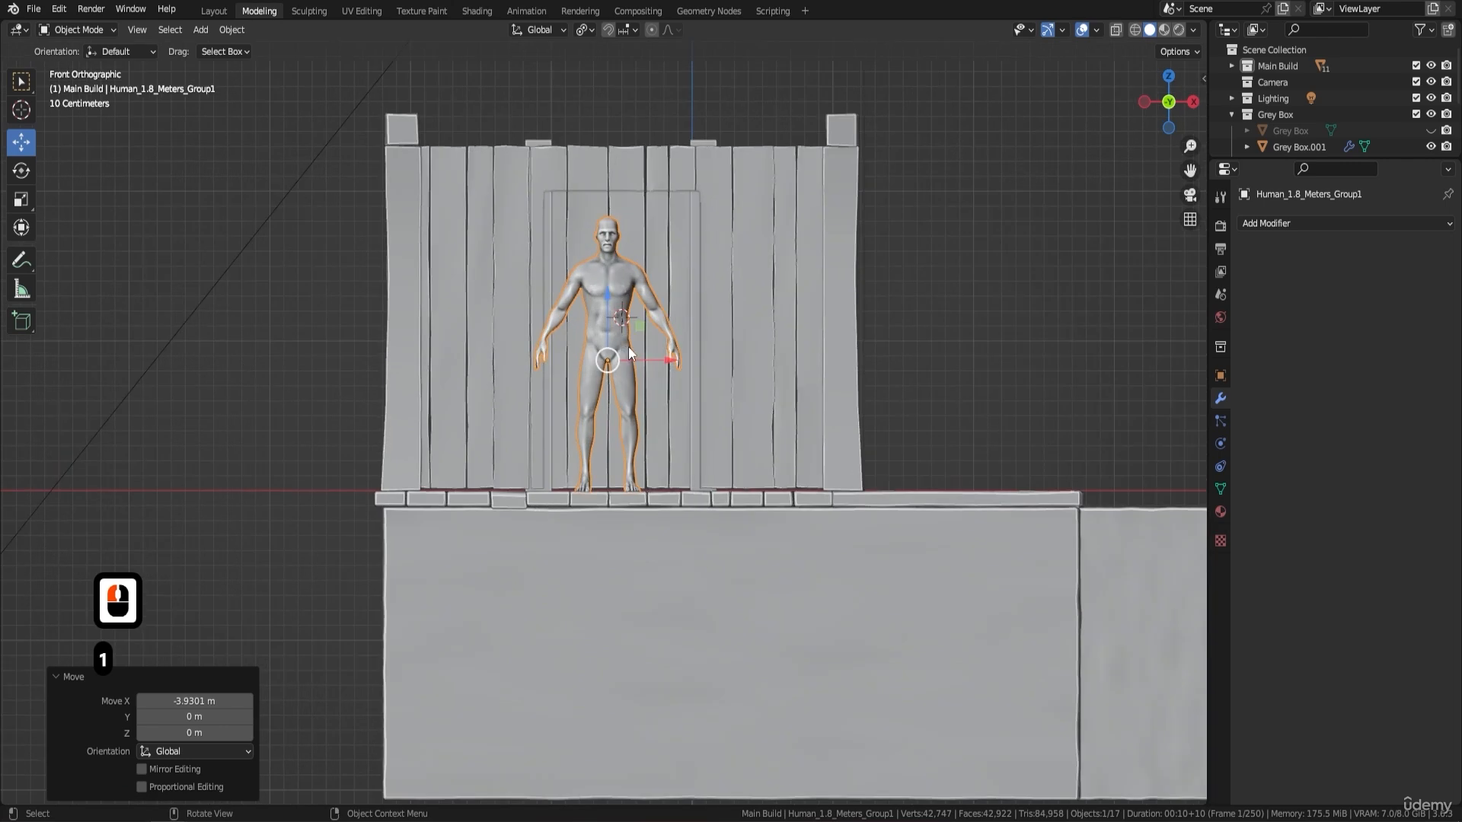
left_click_drag(667, 351, 676, 354)
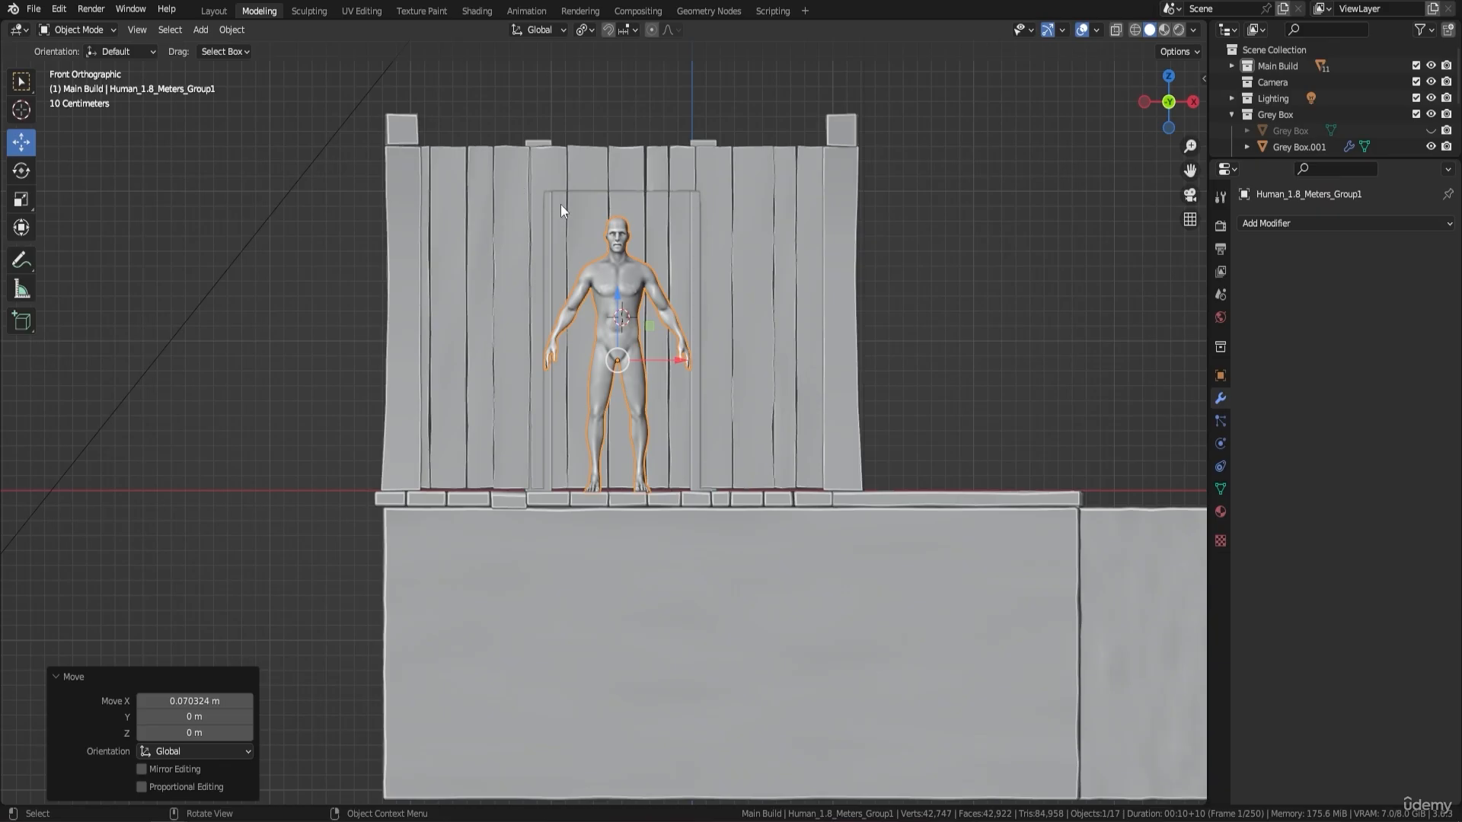
- In Edit Mode, select the whole doorway post nearer the window wall and move it about -0.022 m along the X axis
scroll(631, 262, "up", 3)
middle_click_drag(657, 208, 670, 361, "shift")
scroll(708, 305, "up", 5)
middle_click_drag(731, 256, 791, 391)
scroll(789, 380, "down", 2)
key("Tab")
key("Tab")
left_click(845, 449)
key("Tab")
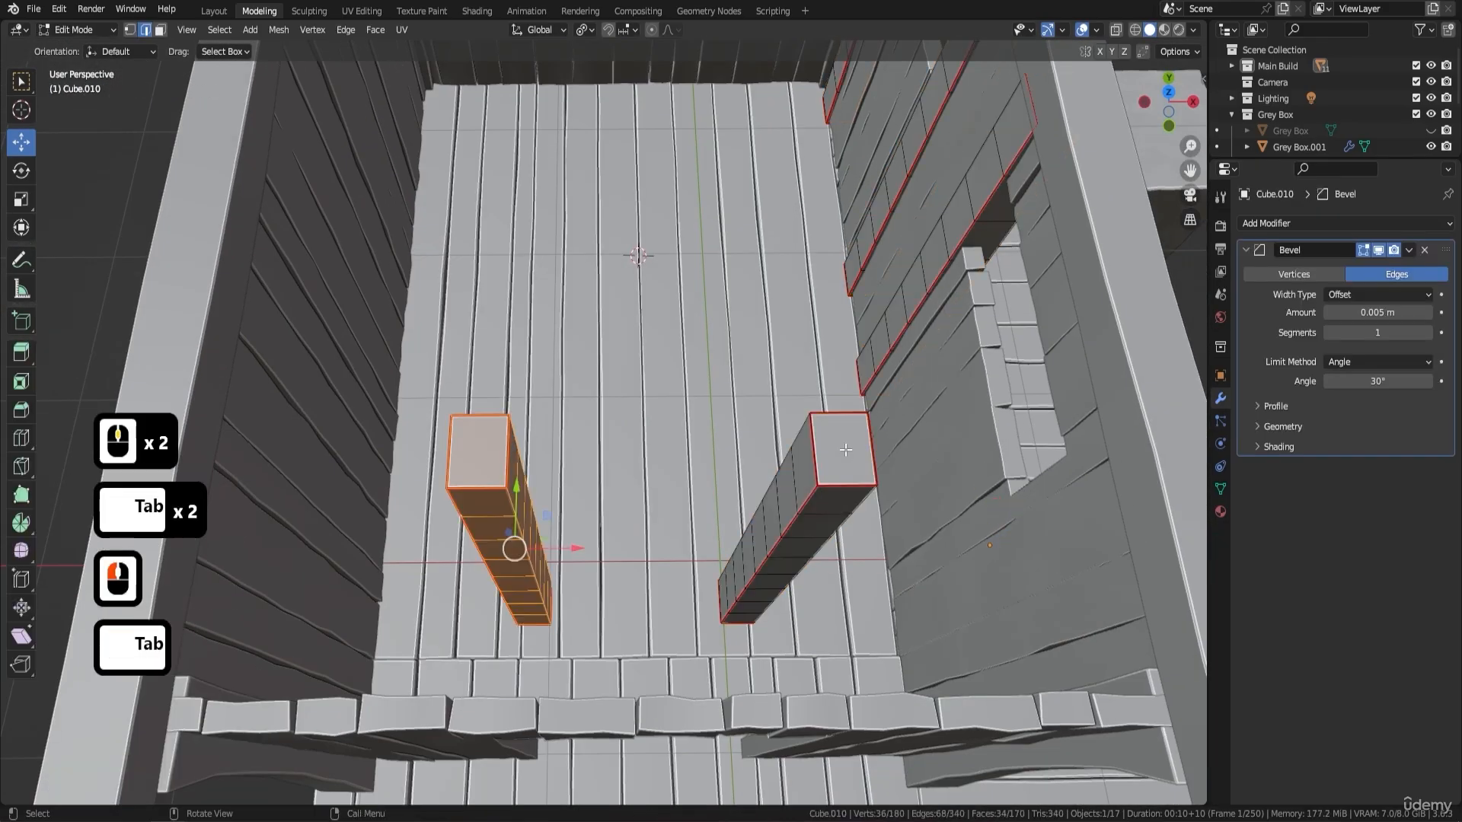
left_click(842, 450)
key("l")
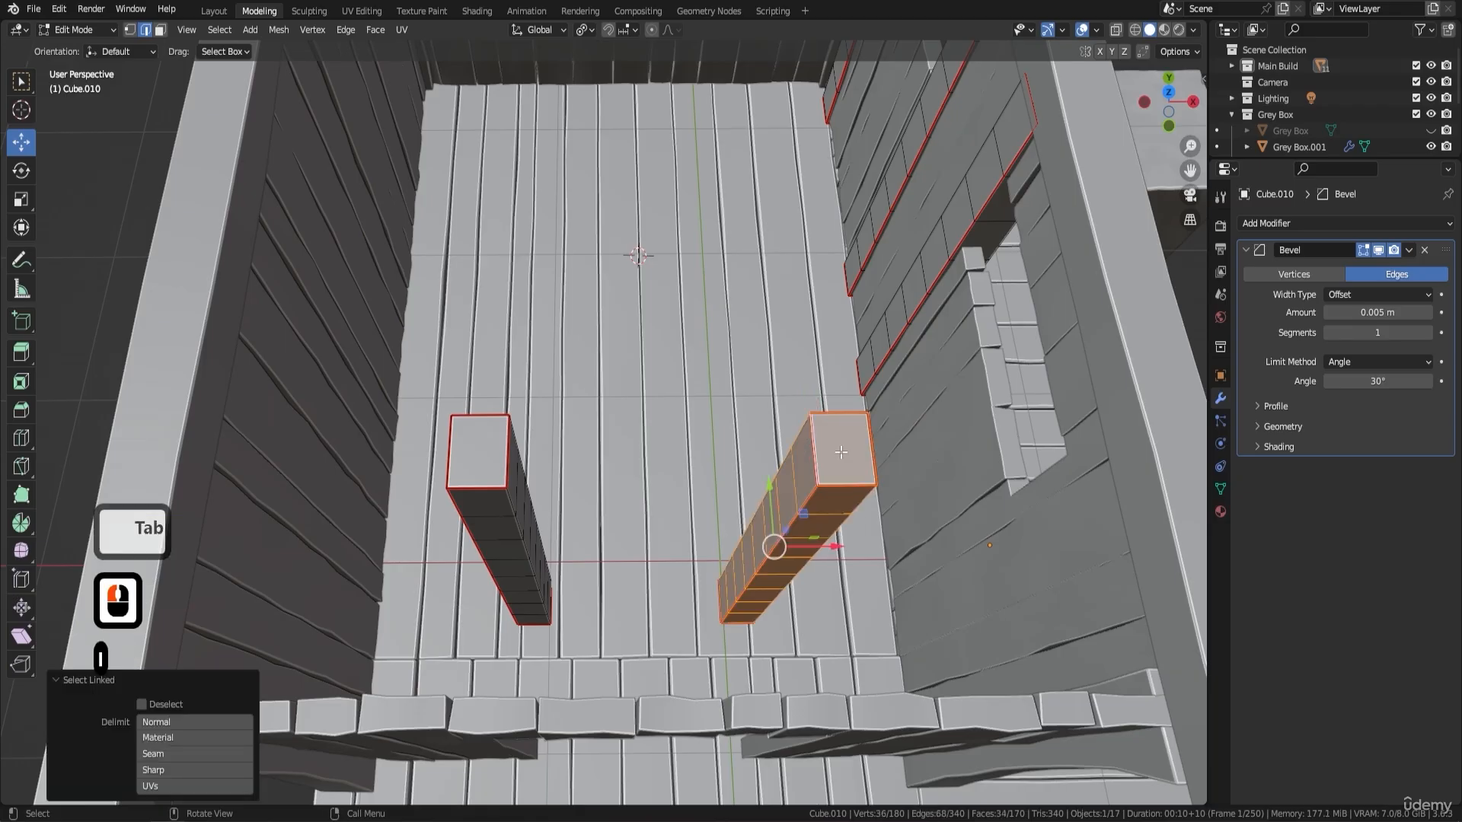
key("KP_7")
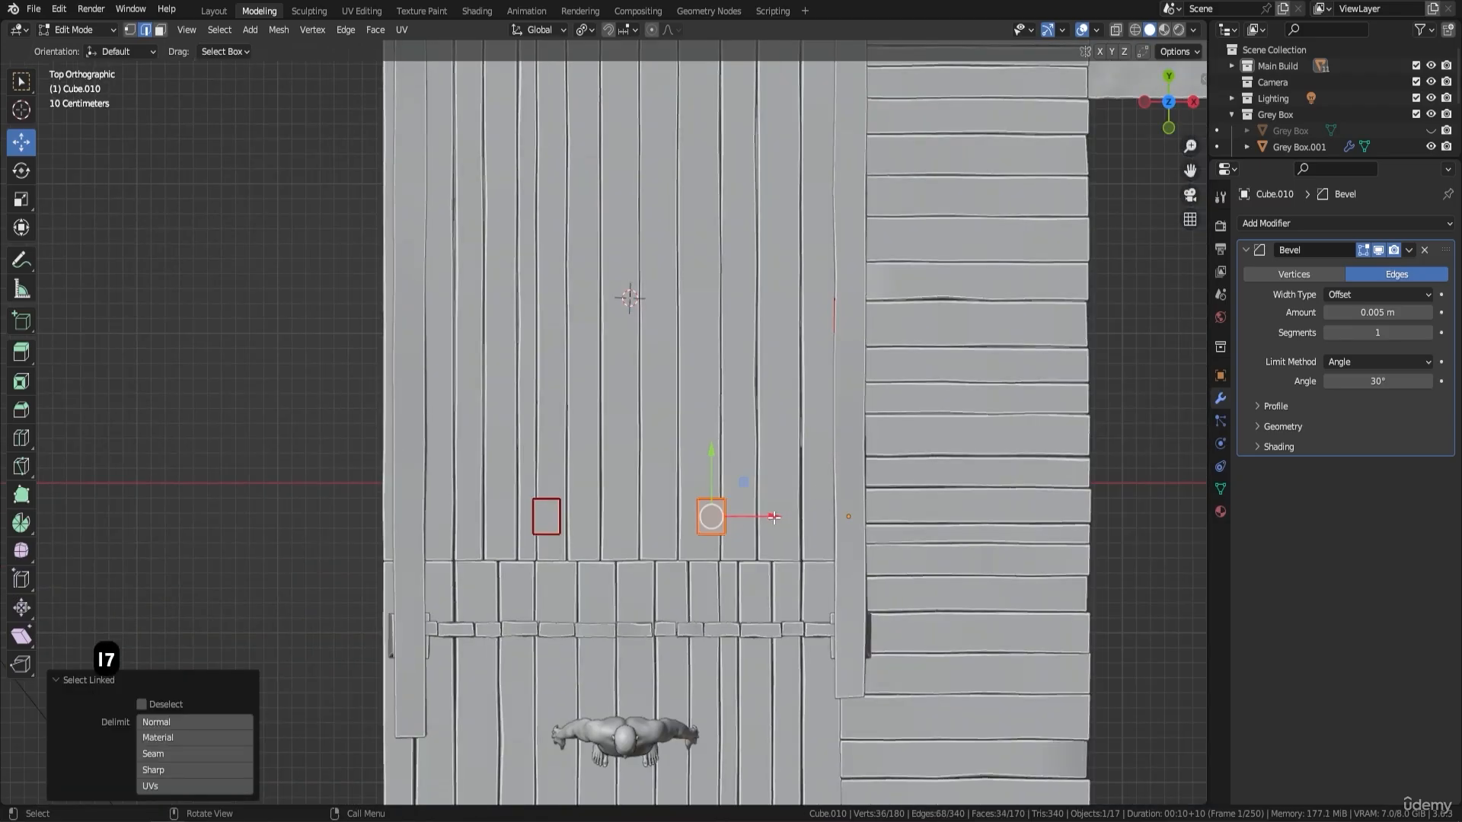
left_click_drag(774, 517, 765, 523)
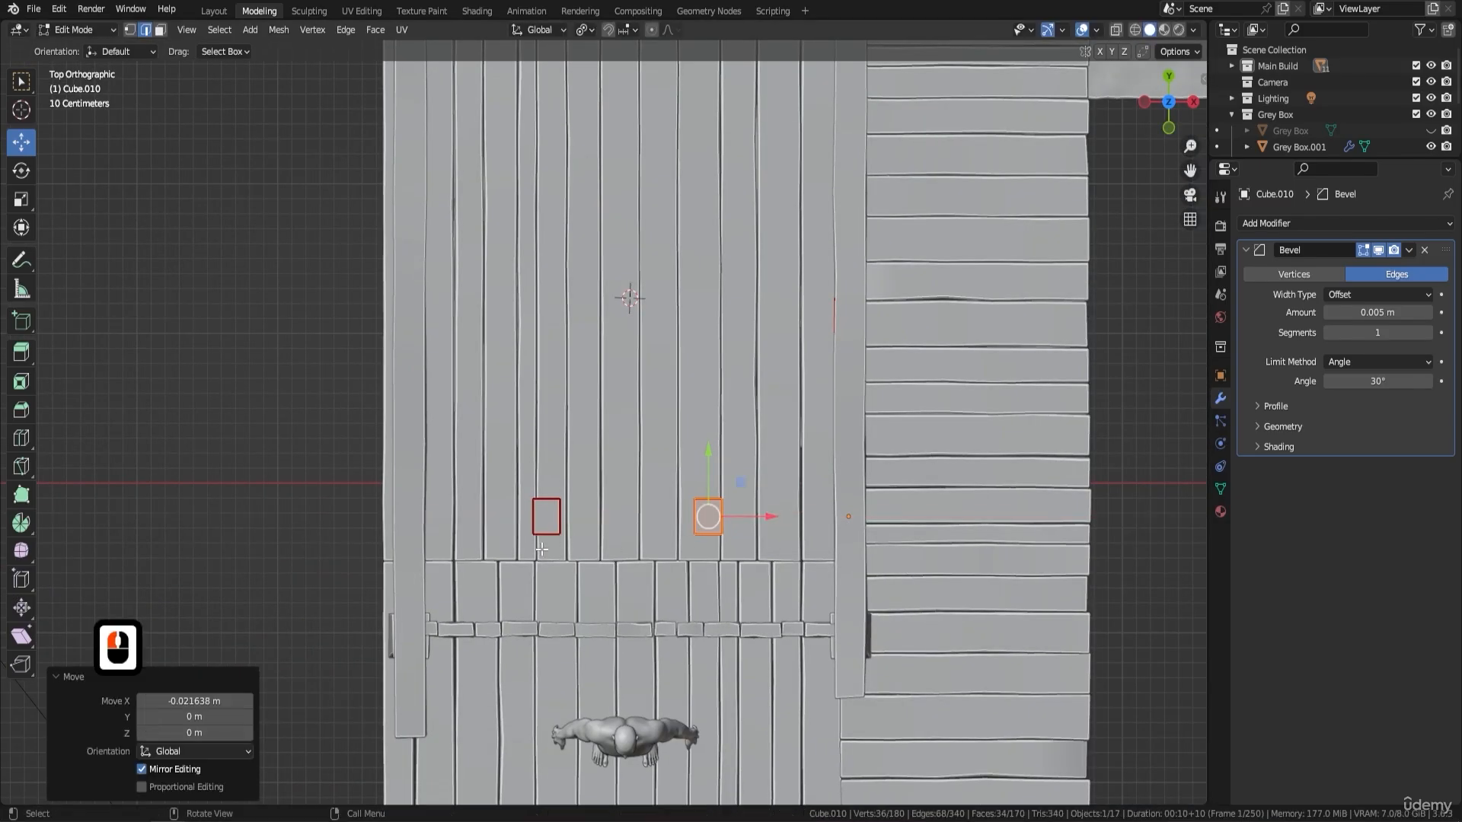
left_click(546, 522, "shift")
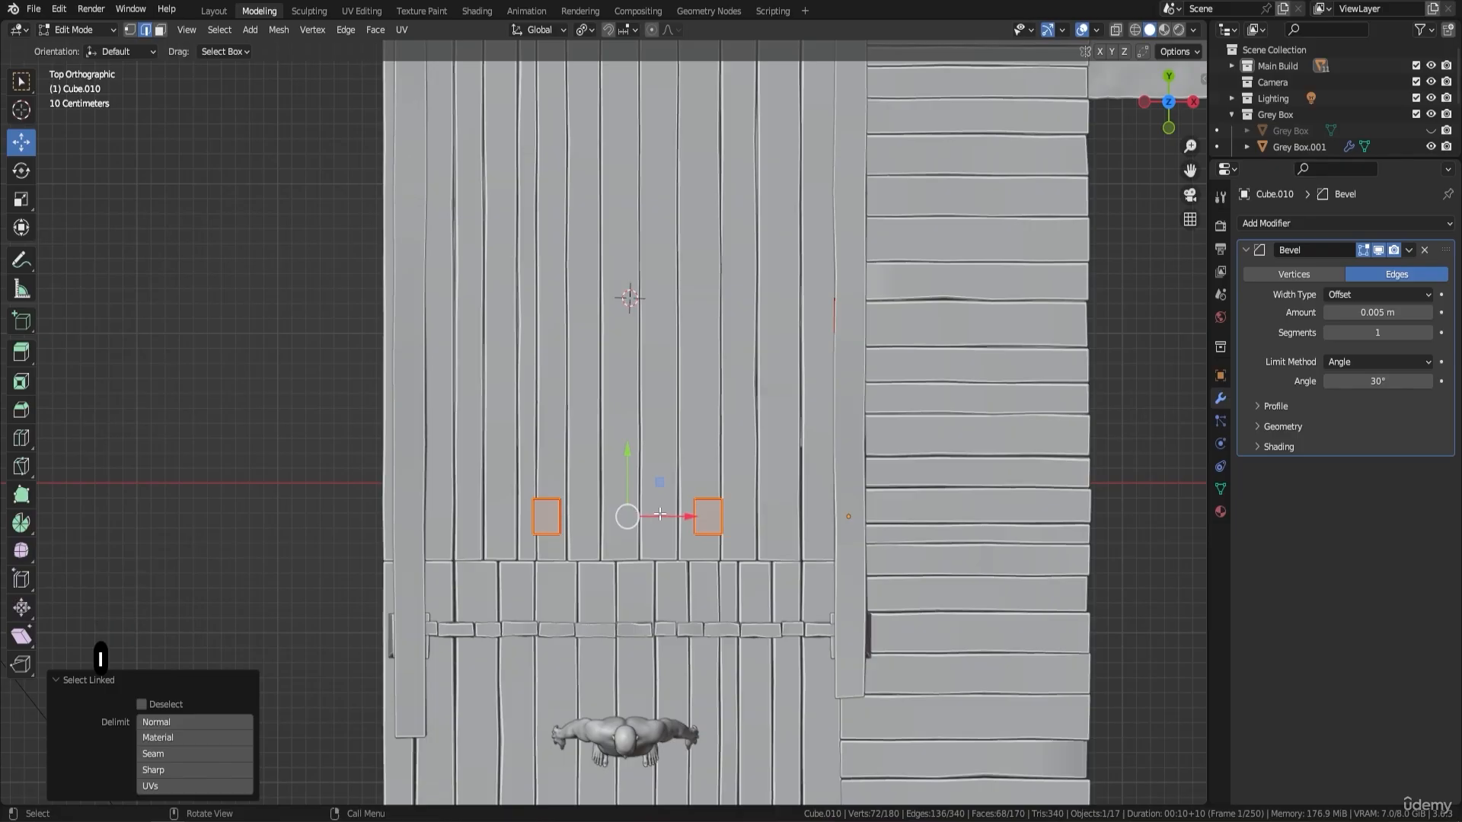
left_click_drag(670, 516, 680, 516)
key("ctrl+z")
- Nudge only the other doorway post slightly inward along the X axis, then compare the doorway with the human figure in Object Mode
left_click(561, 512)
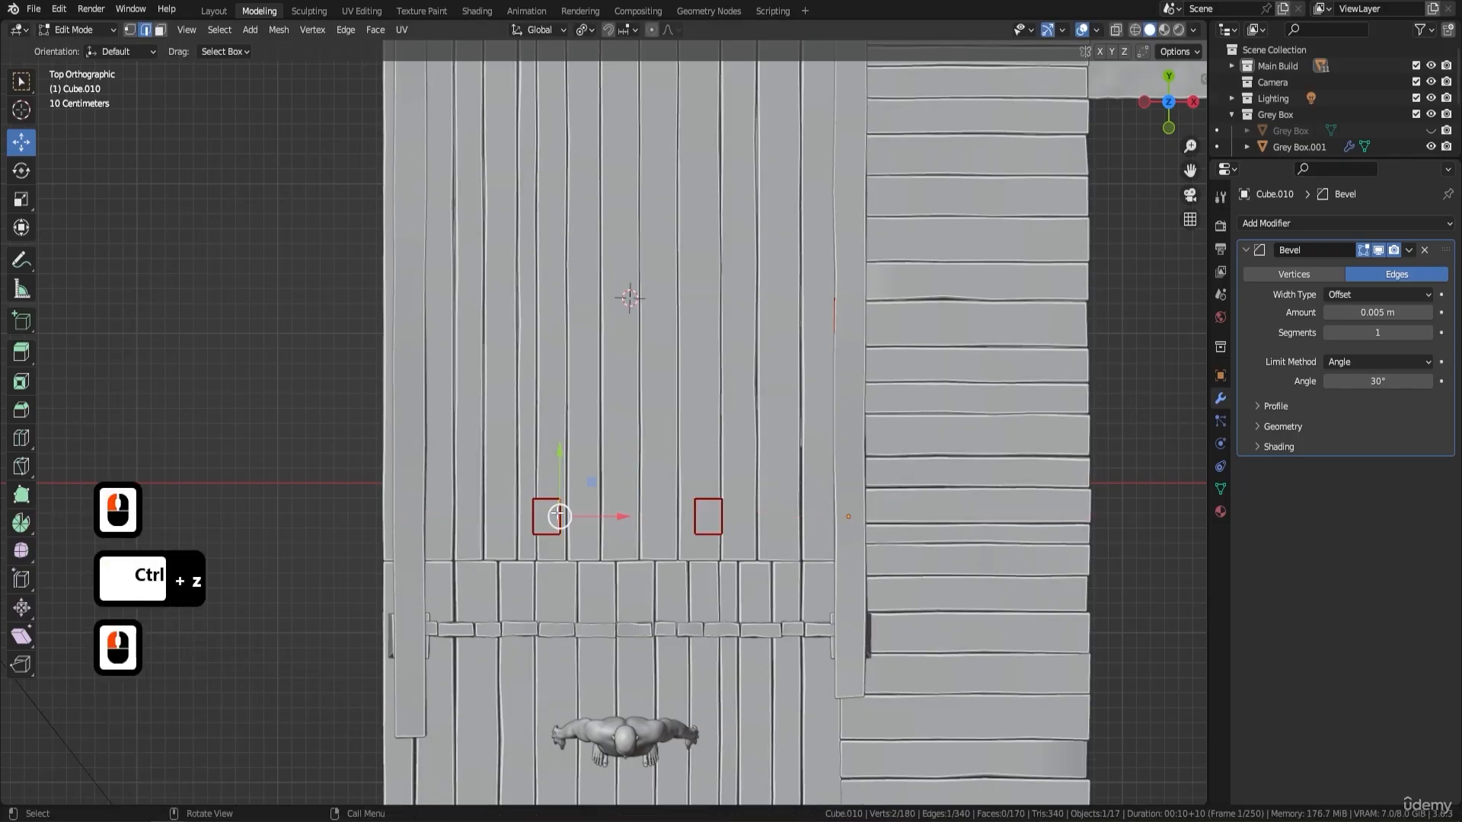
key("l")
left_click_drag(610, 516, 616, 518)
key("Tab")
middle_click_drag(842, 527, 874, 378)
key("KP_1")
scroll(875, 378, "up", 5)
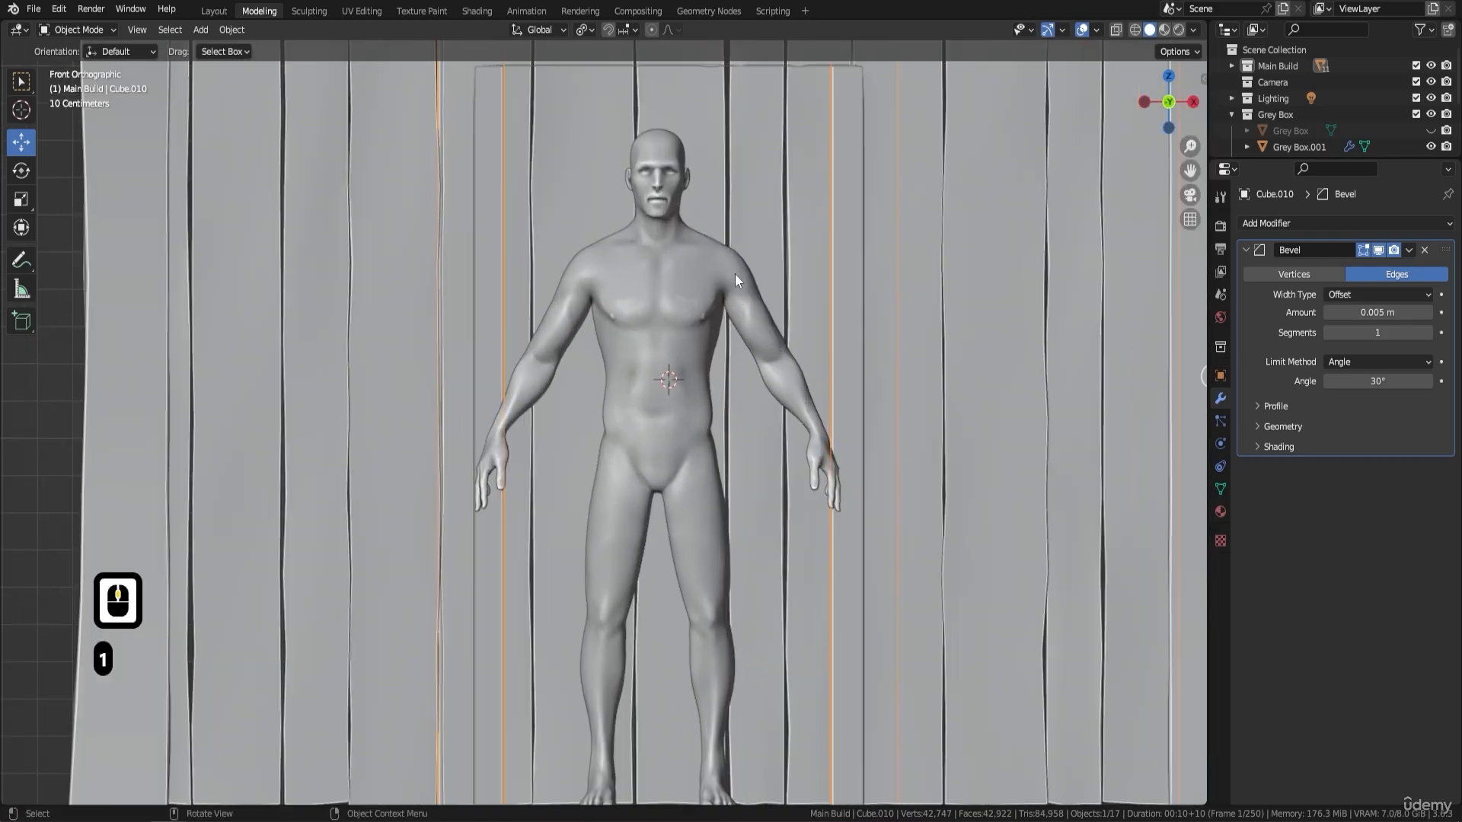
middle_click_drag(734, 274, 730, 346, "shift")
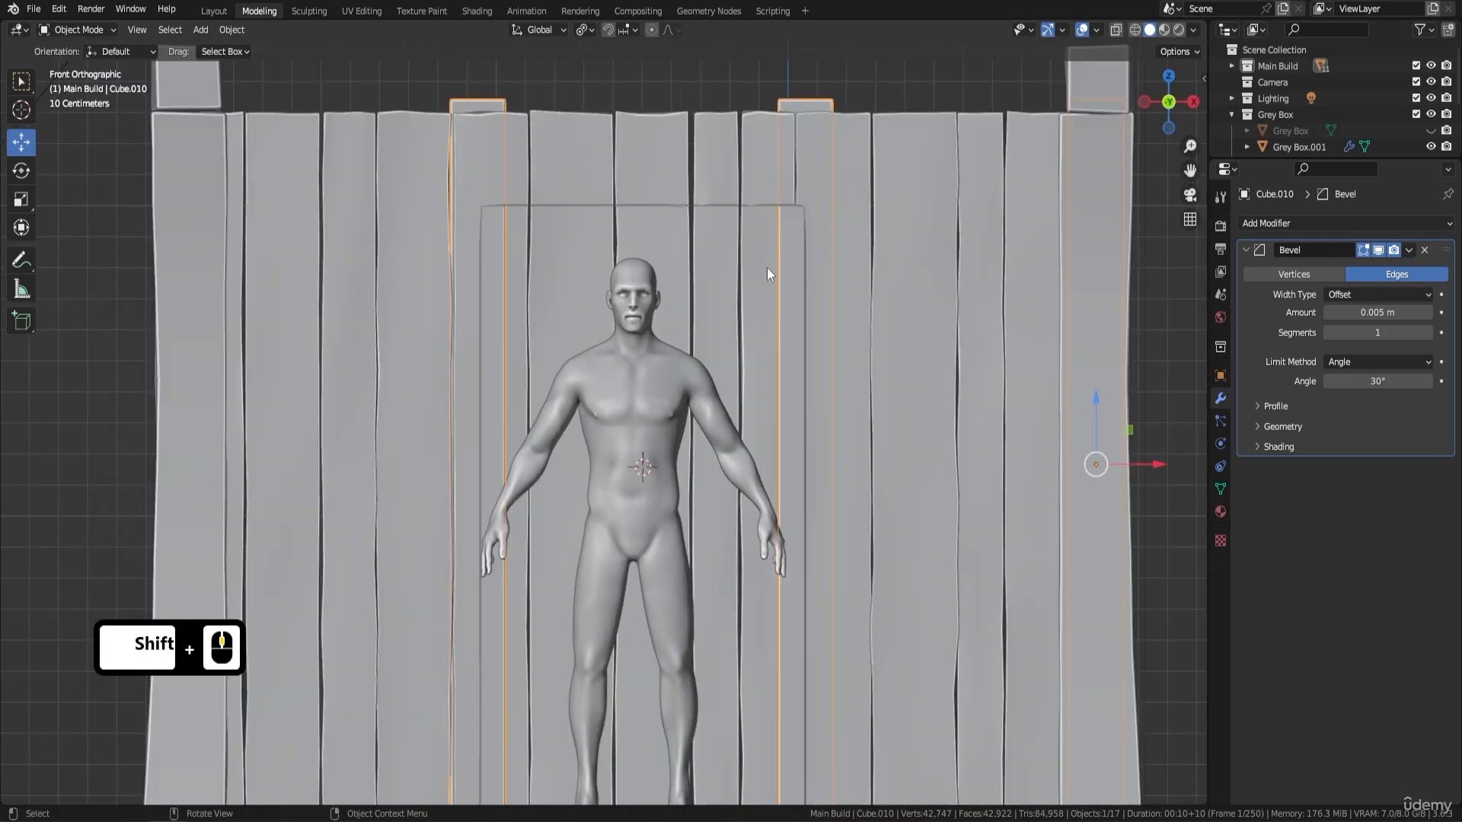
scroll(548, 235, "down", 5)
middle_click_drag(688, 204, 602, 328)
- In Edit Mode, add the second doorway post to the selection and move both posts slightly along the Y axis toward the front wall
key("Tab")
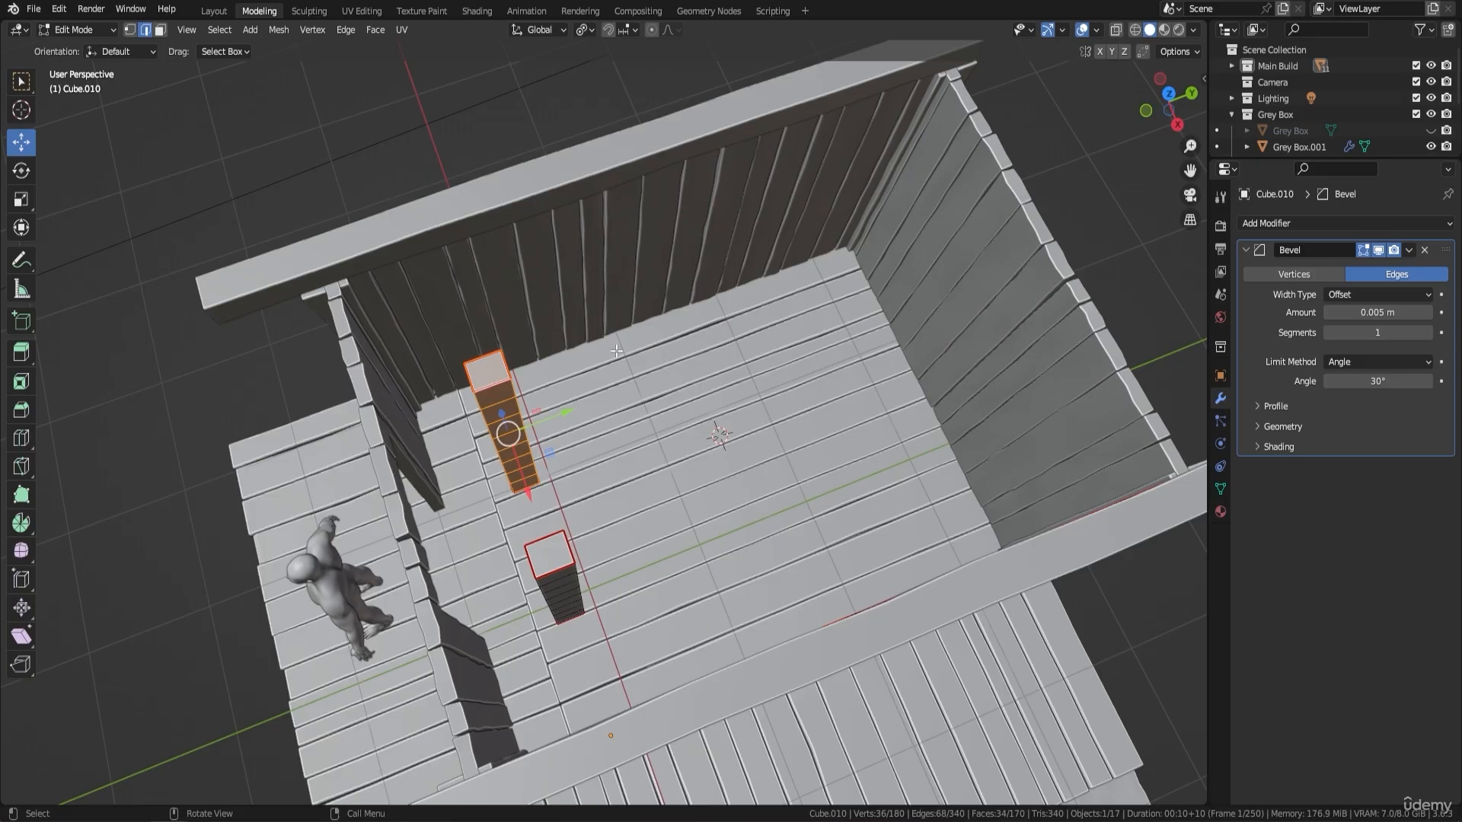
middle_click_drag(617, 351, 628, 339)
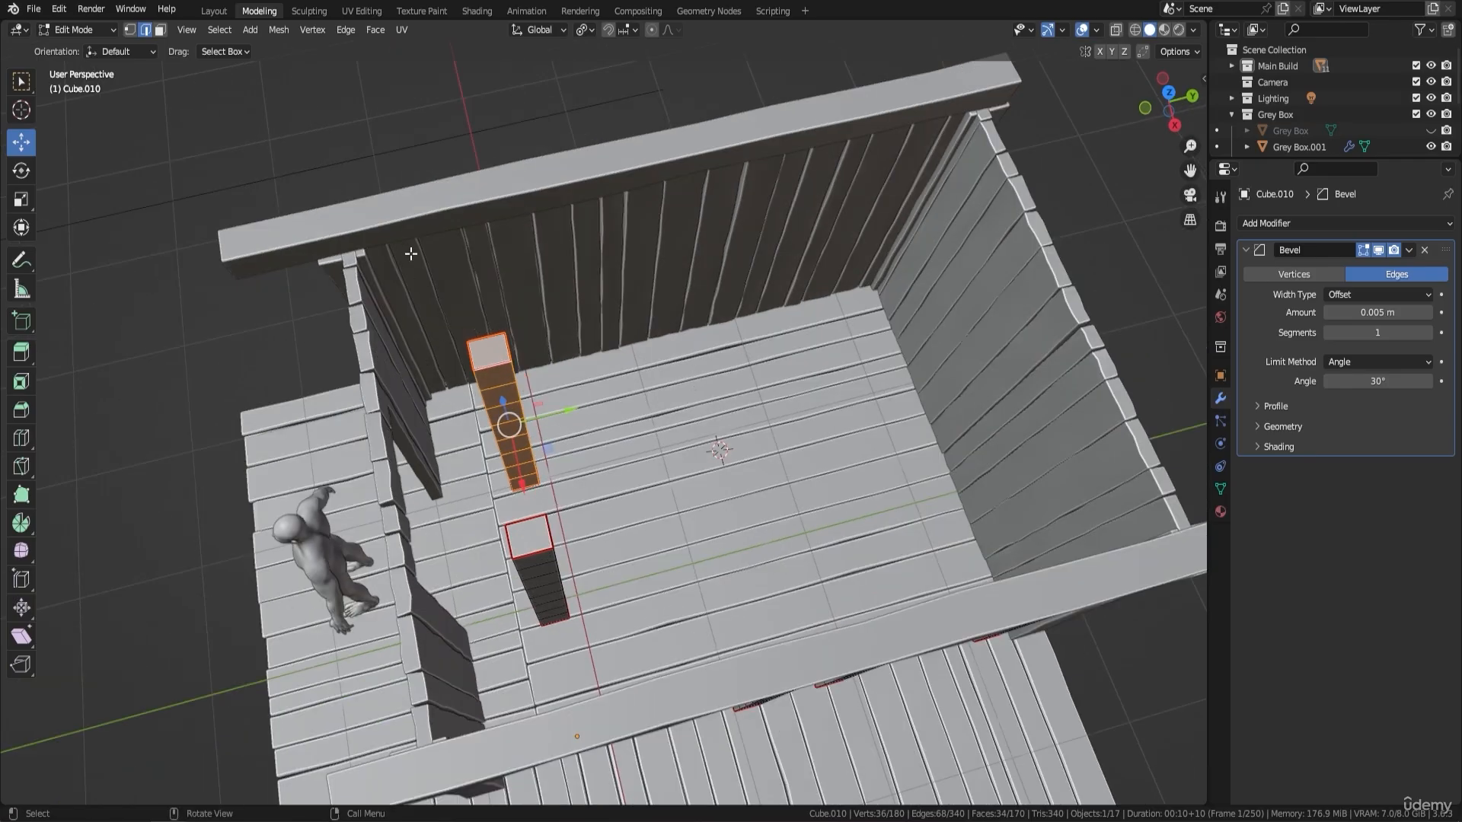
middle_click_drag(575, 375, 716, 438)
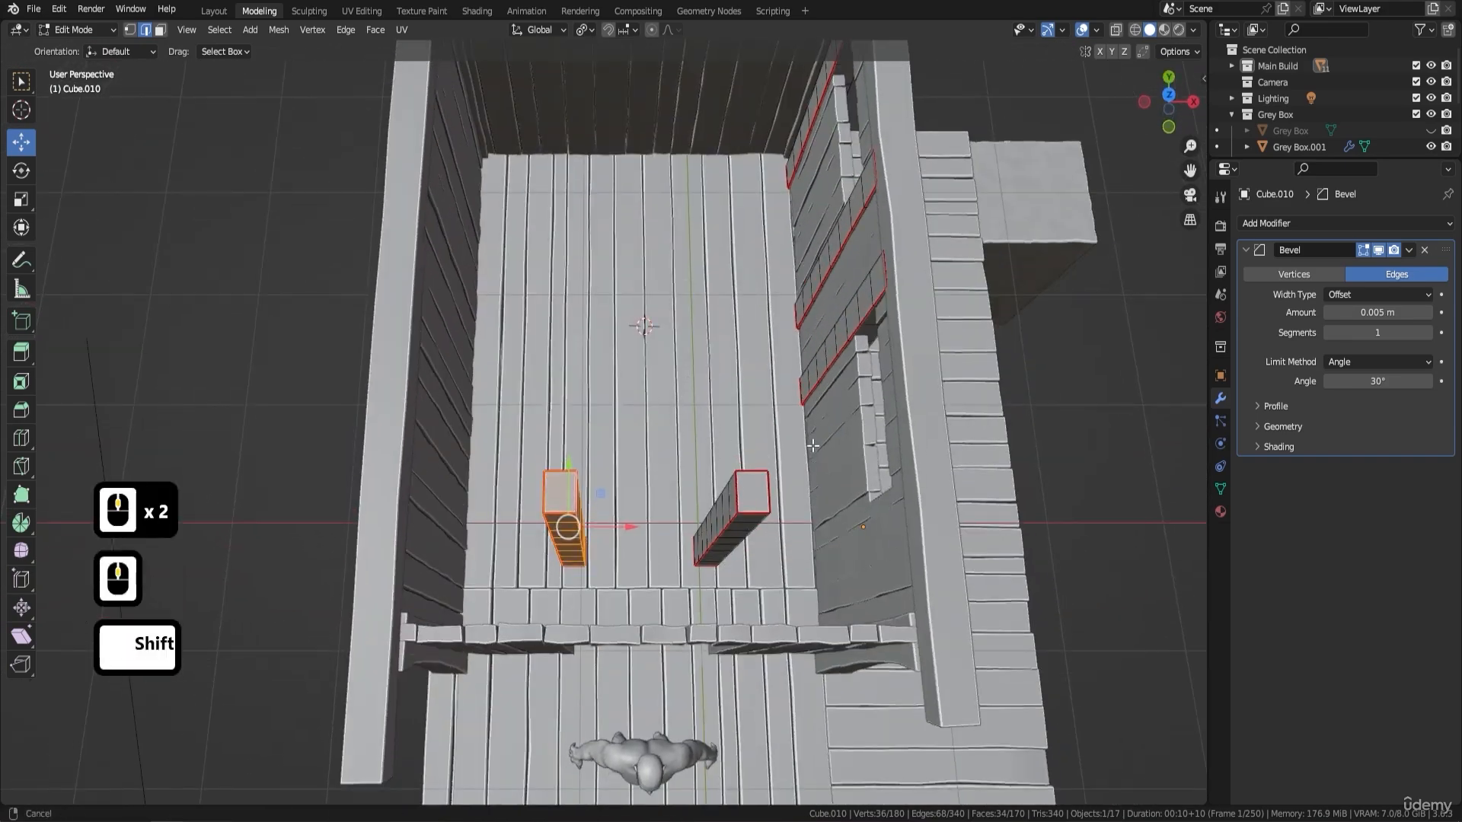
middle_click_drag(755, 487, 634, 393, "shift")
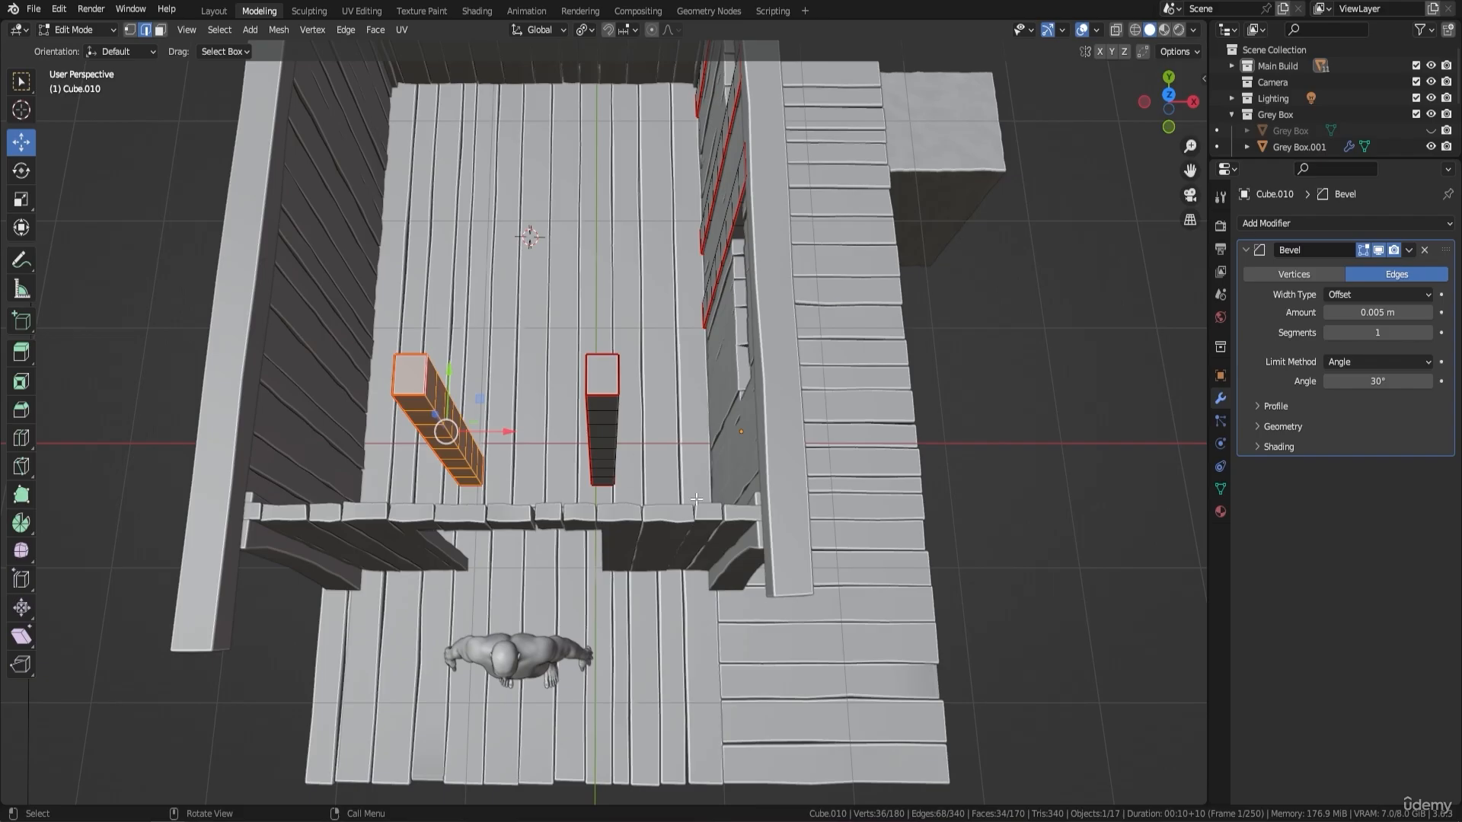
middle_click_drag(697, 498, 744, 340)
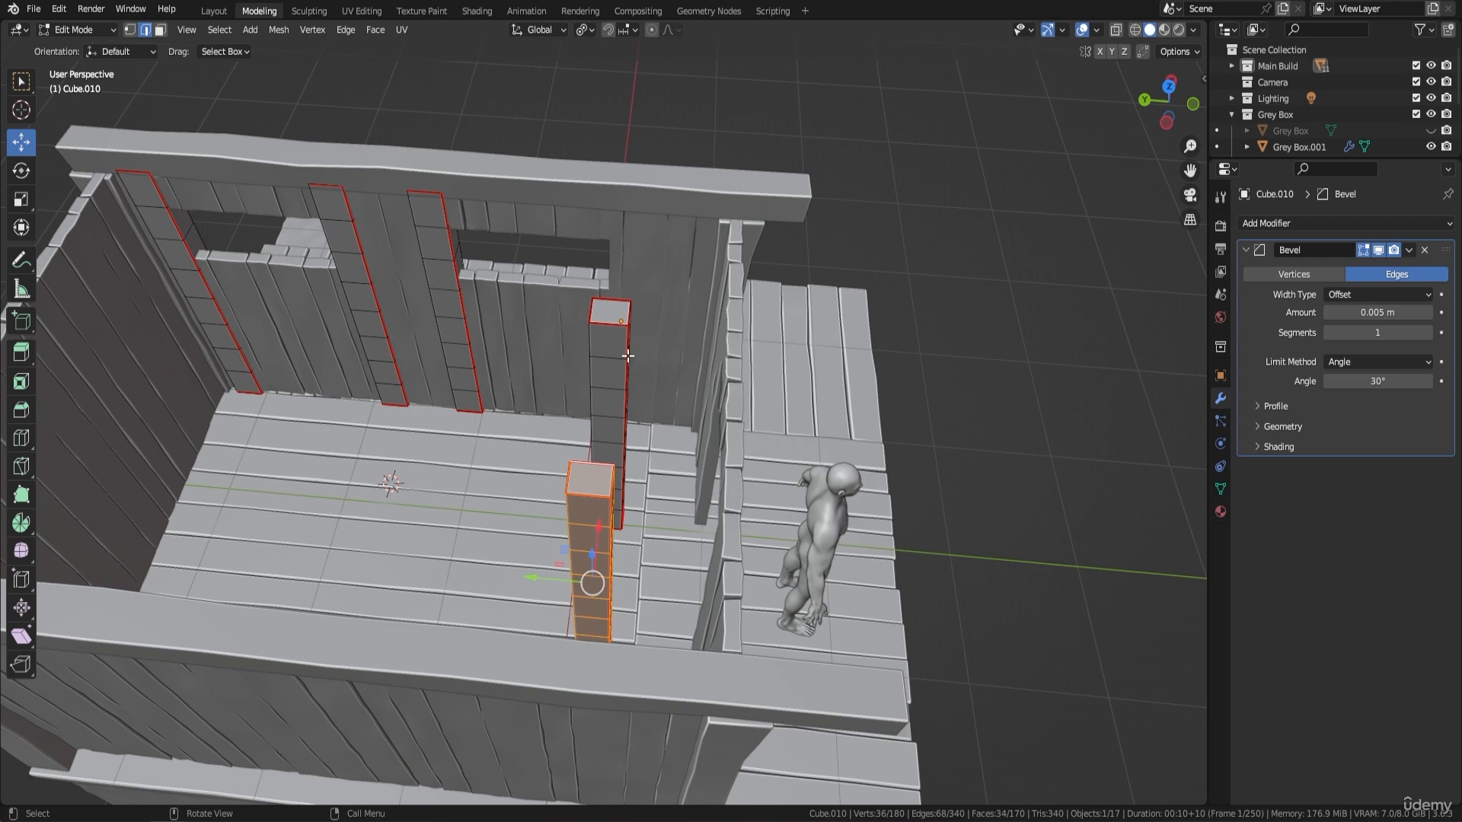
mouse_move(620, 323)
middle_mouse_down()
mouse_move(652, 326)
mouse_move(636, 338)
middle_mouse_up()
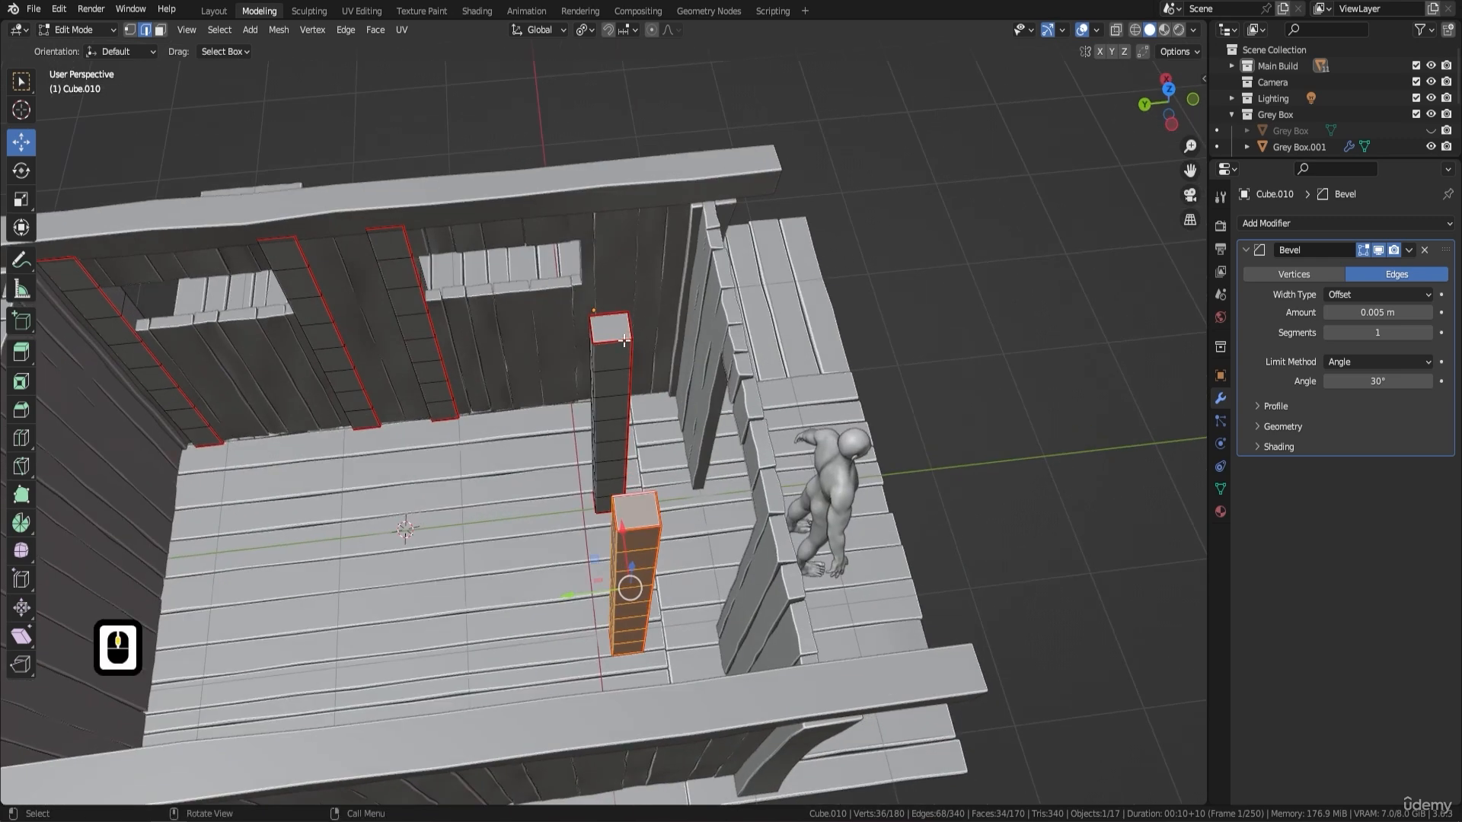
key("l")
left_click_drag(566, 511, 578, 507)
middle_click_drag(579, 507, 559, 337)
- Select only the doorway post nearer the windowless side wall and duplicate it in place
left_click(510, 425)
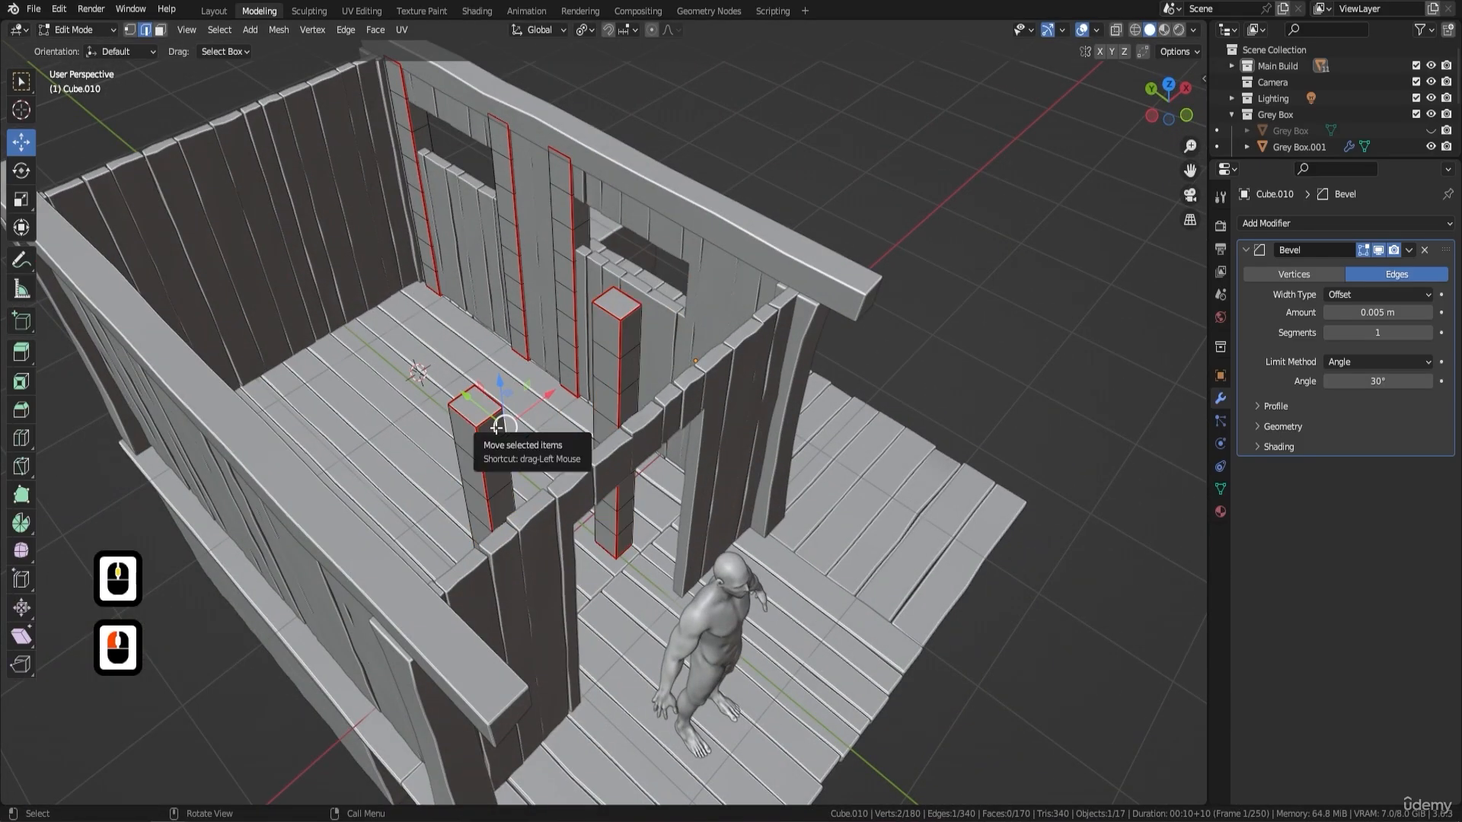
key("l")
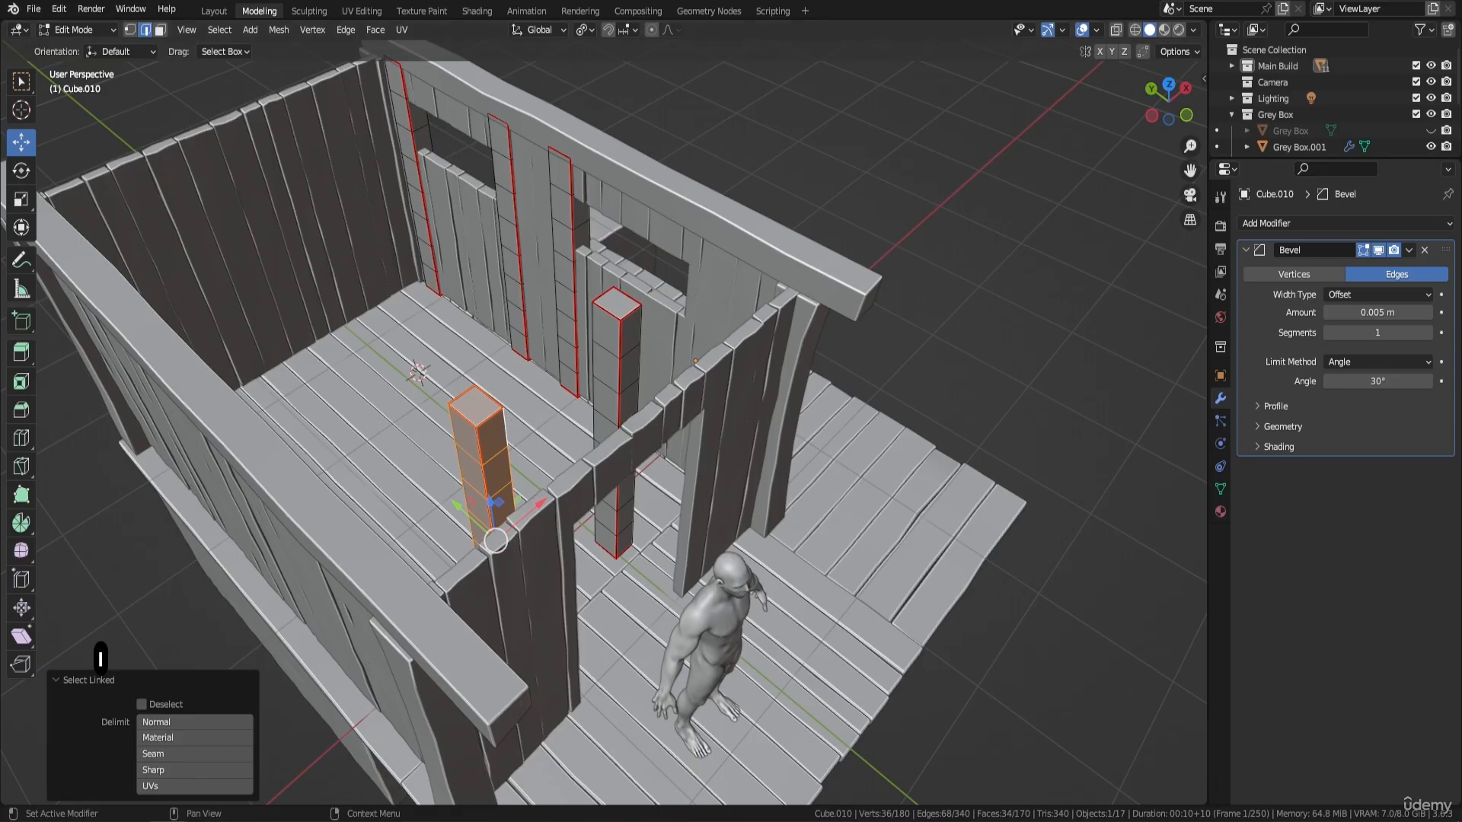
middle_click(495, 540)
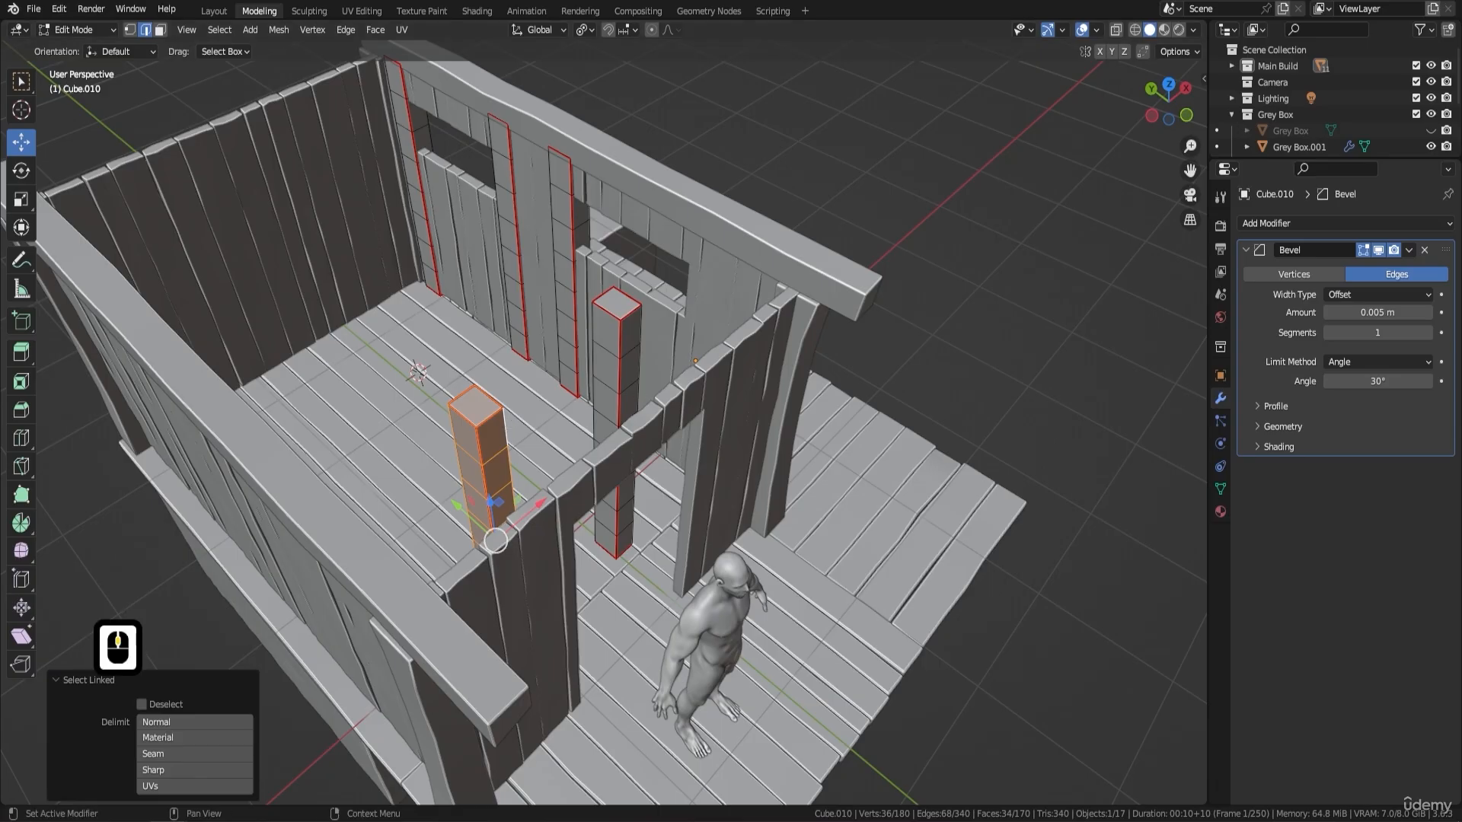
middle_click_drag(776, 350, 612, 378)
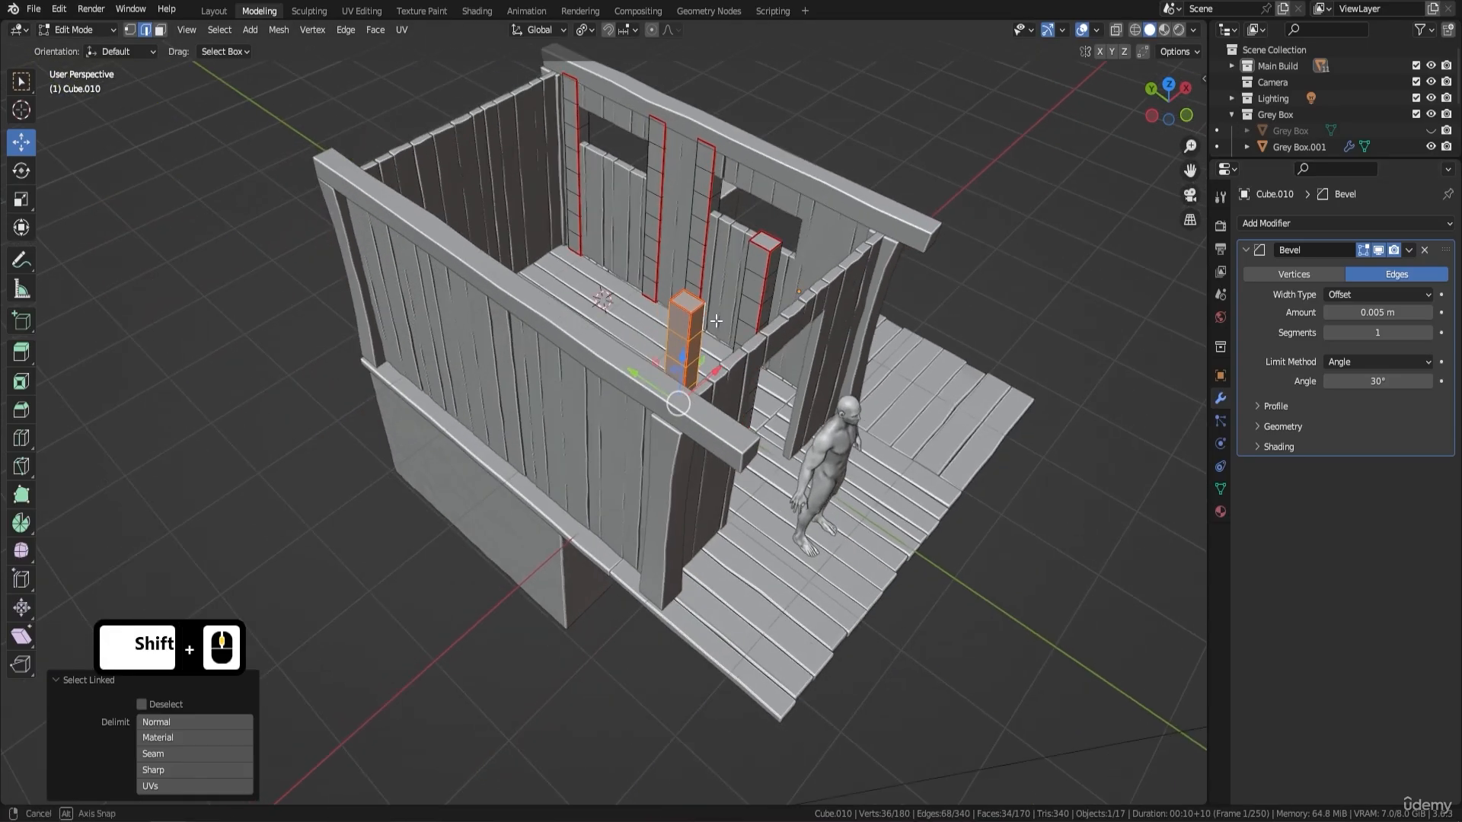
middle_click_drag(716, 321, 685, 372)
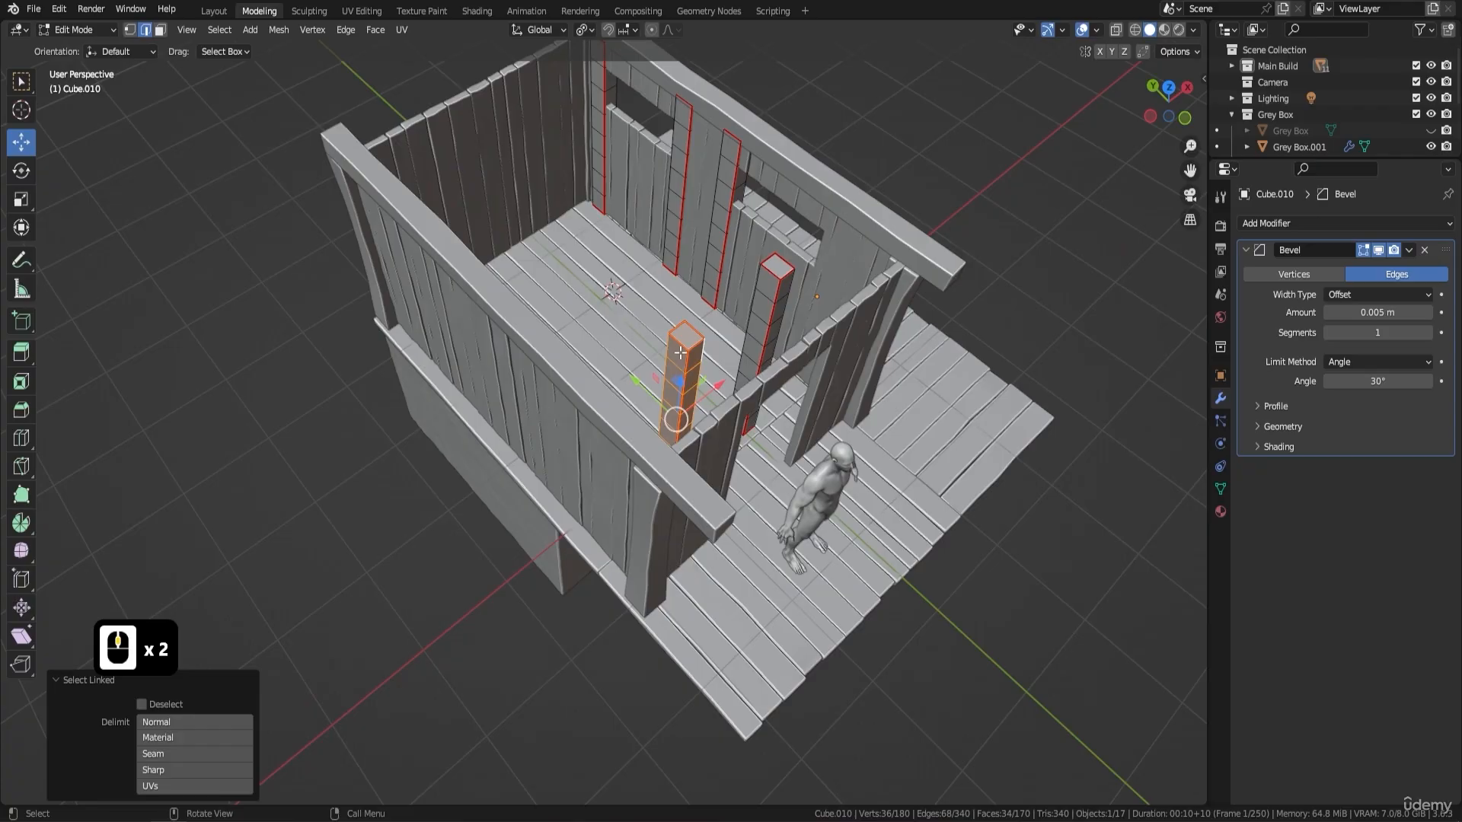
key("shift+d")
key("Return")
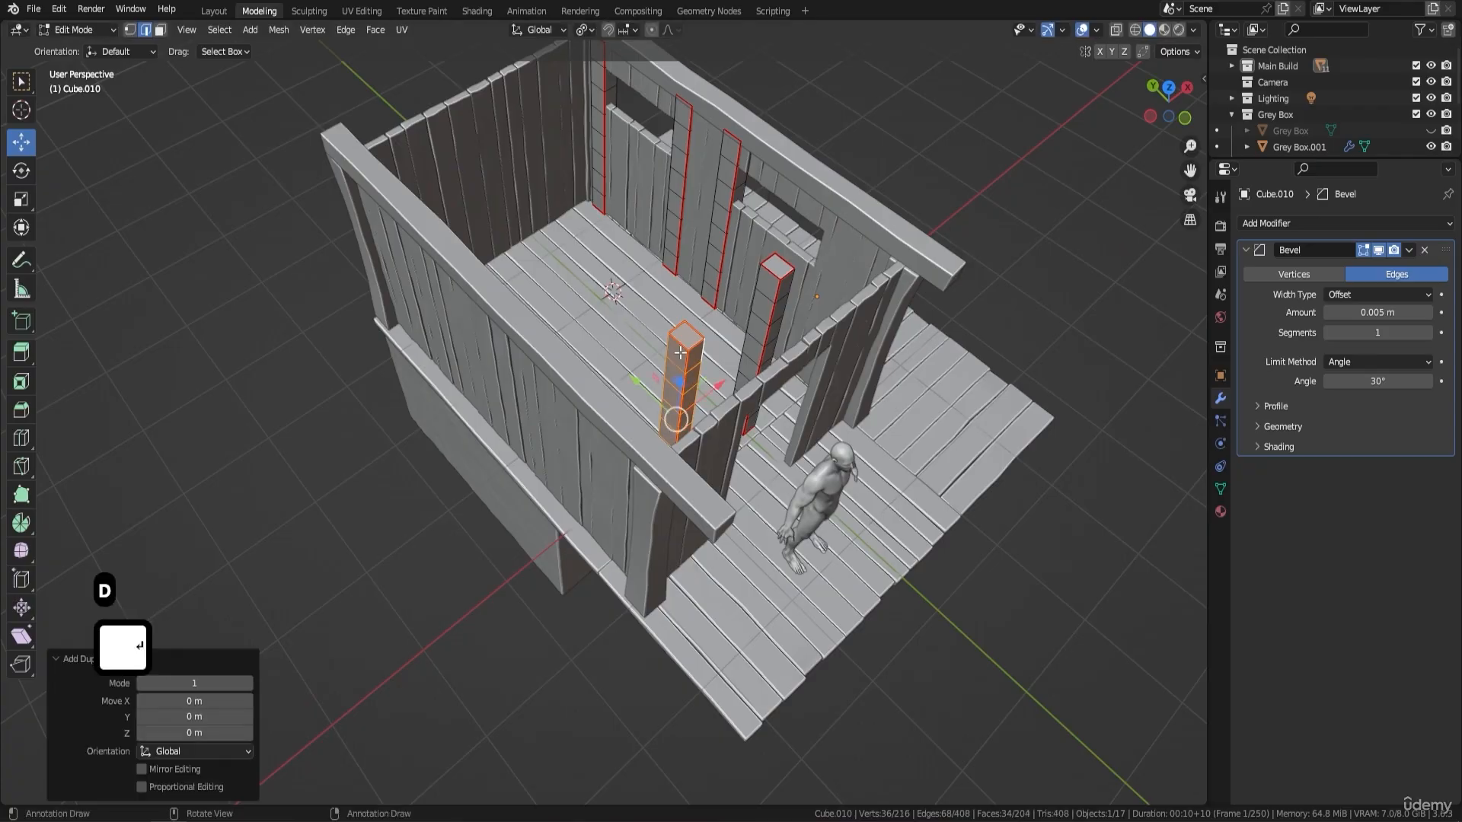
key("g")
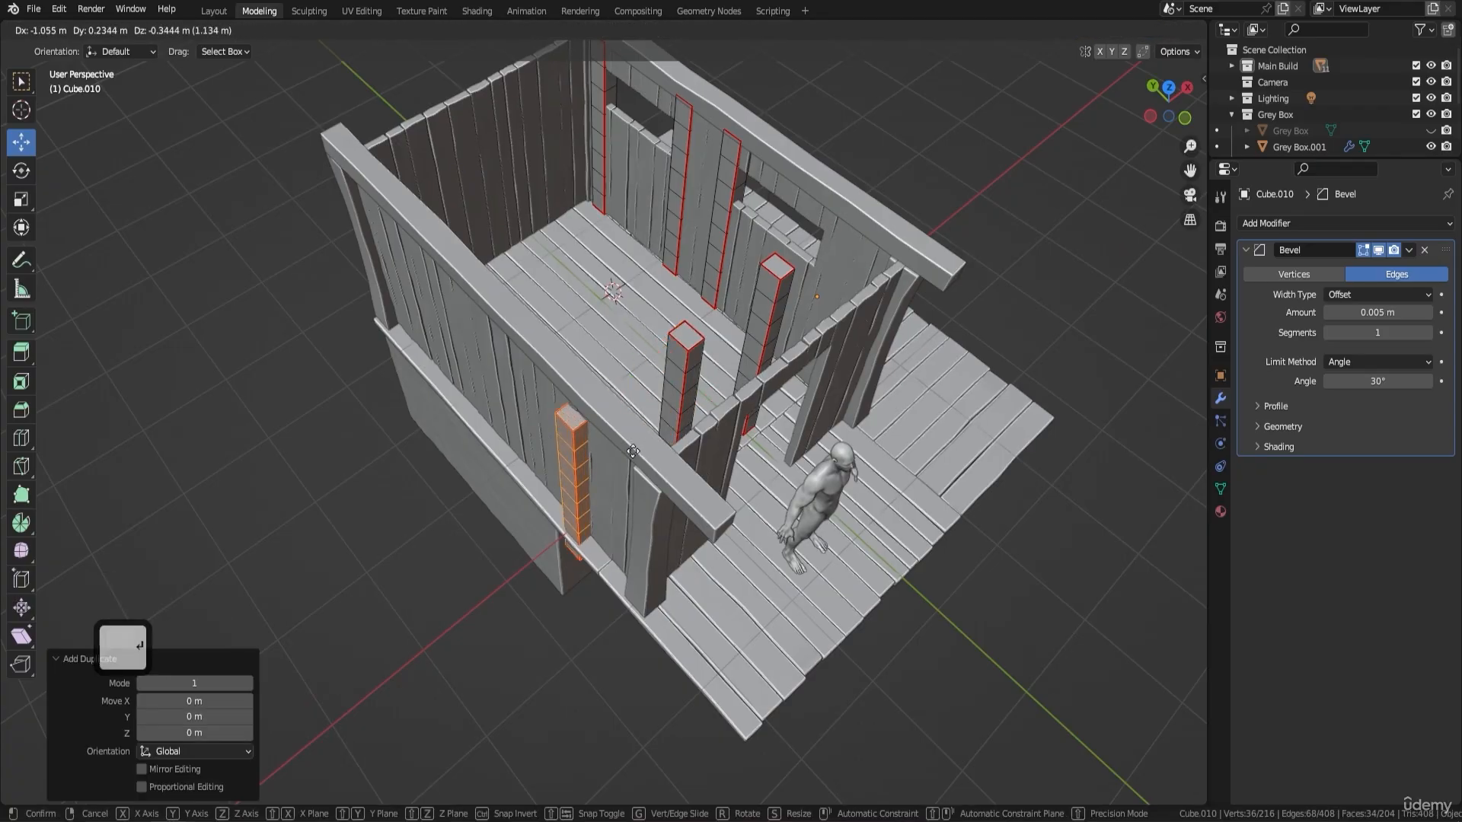
left_click(663, 444)
middle_click_drag(663, 443, 747, 341)
key("ctrl+z")
- Move the duplicated post along the X axis to the windowless side wall, then about 0.24 m along the Y axis
middle_click_drag(832, 324, 683, 381)
middle_click_drag(681, 460, 683, 428)
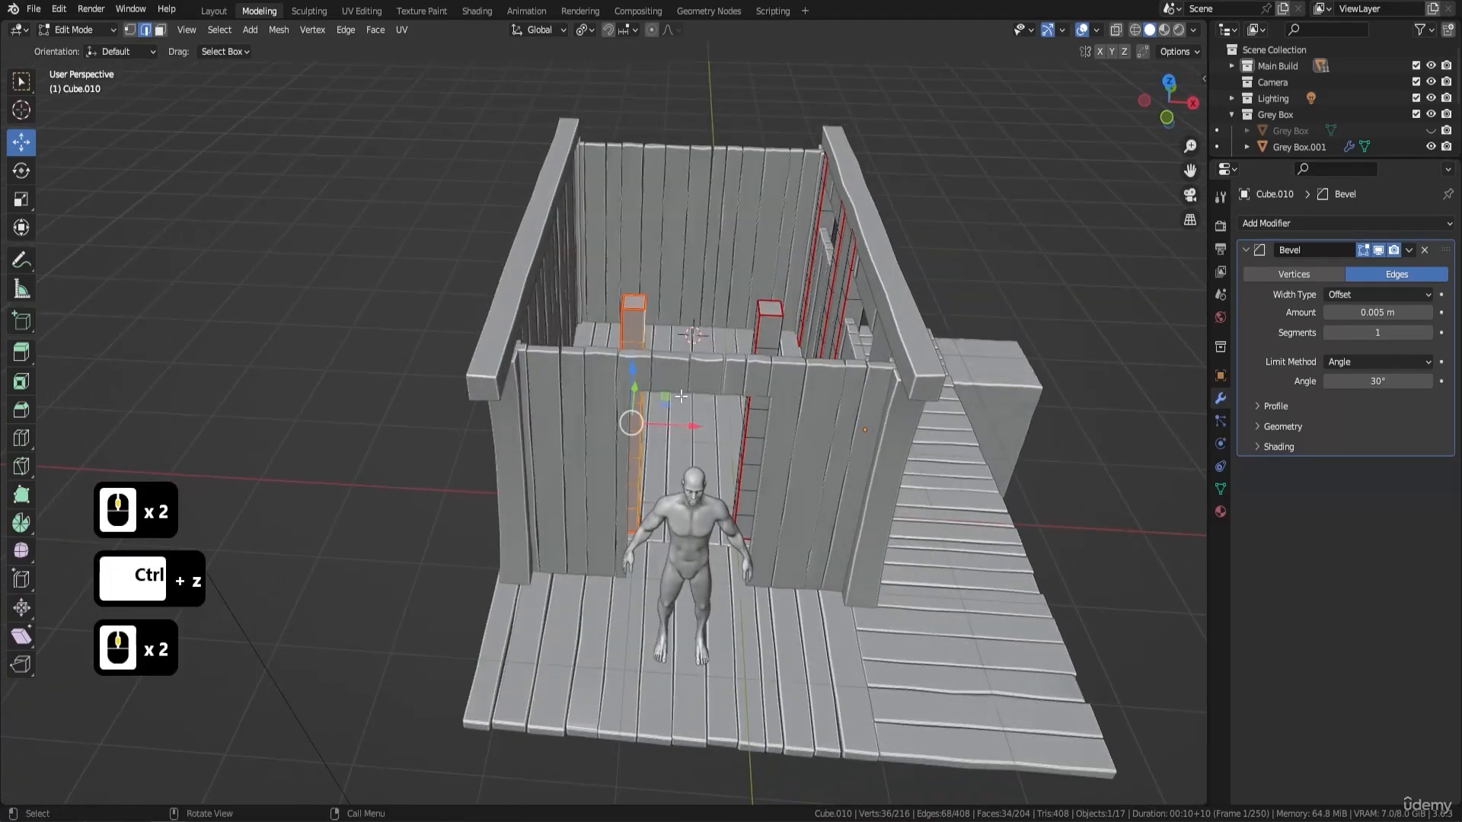
left_click_drag(686, 431, 578, 438)
middle_click_drag(580, 434, 774, 373)
scroll(683, 381, "up", 4)
scroll(716, 365, "down", 3)
left_click_drag(701, 369, 676, 375)
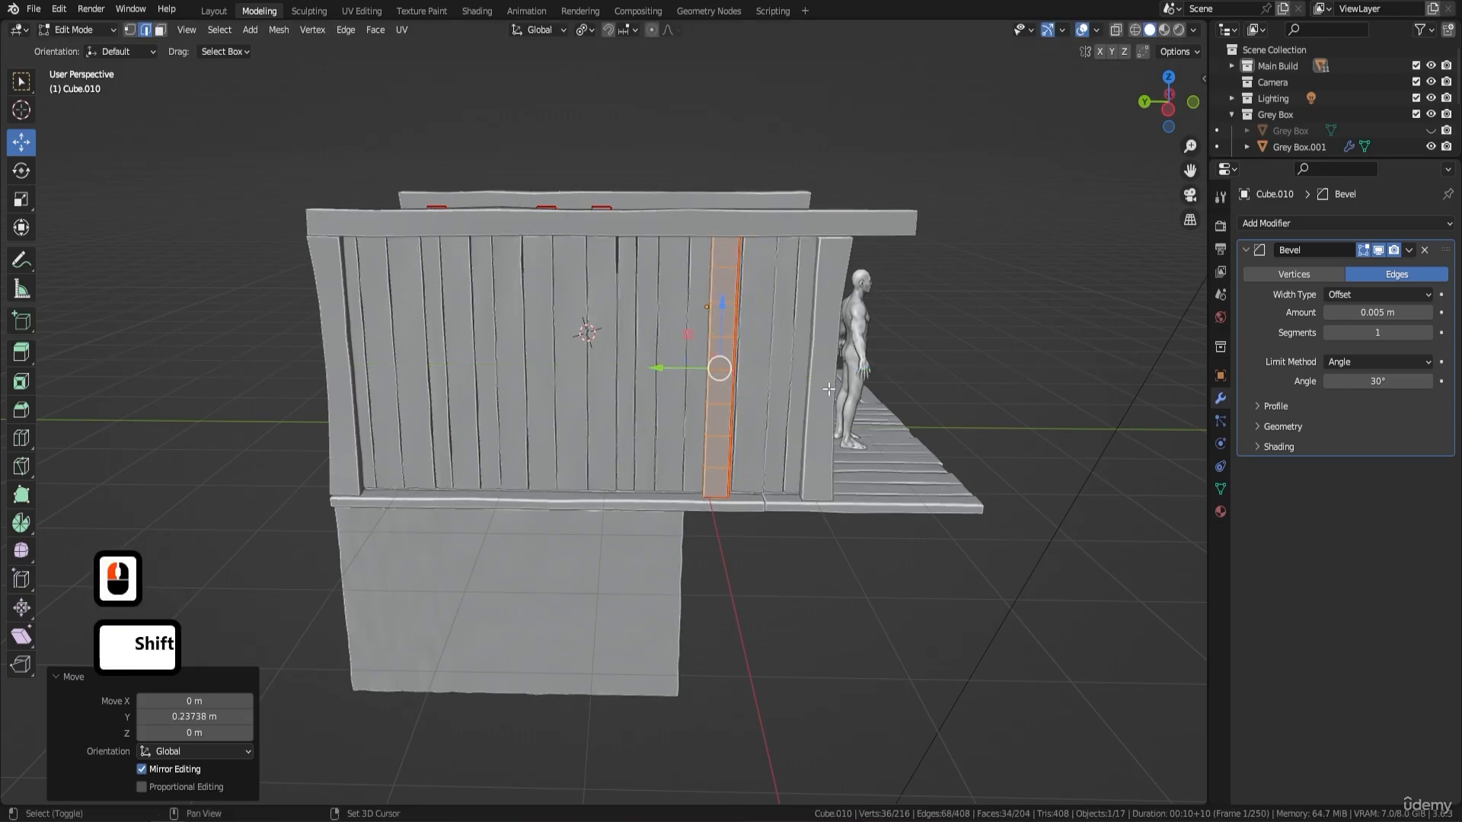
- Duplicate the post on the windowless side wall and move the copy about 2.49 m along the Y axis toward the back
key("shift+d")
key("y")
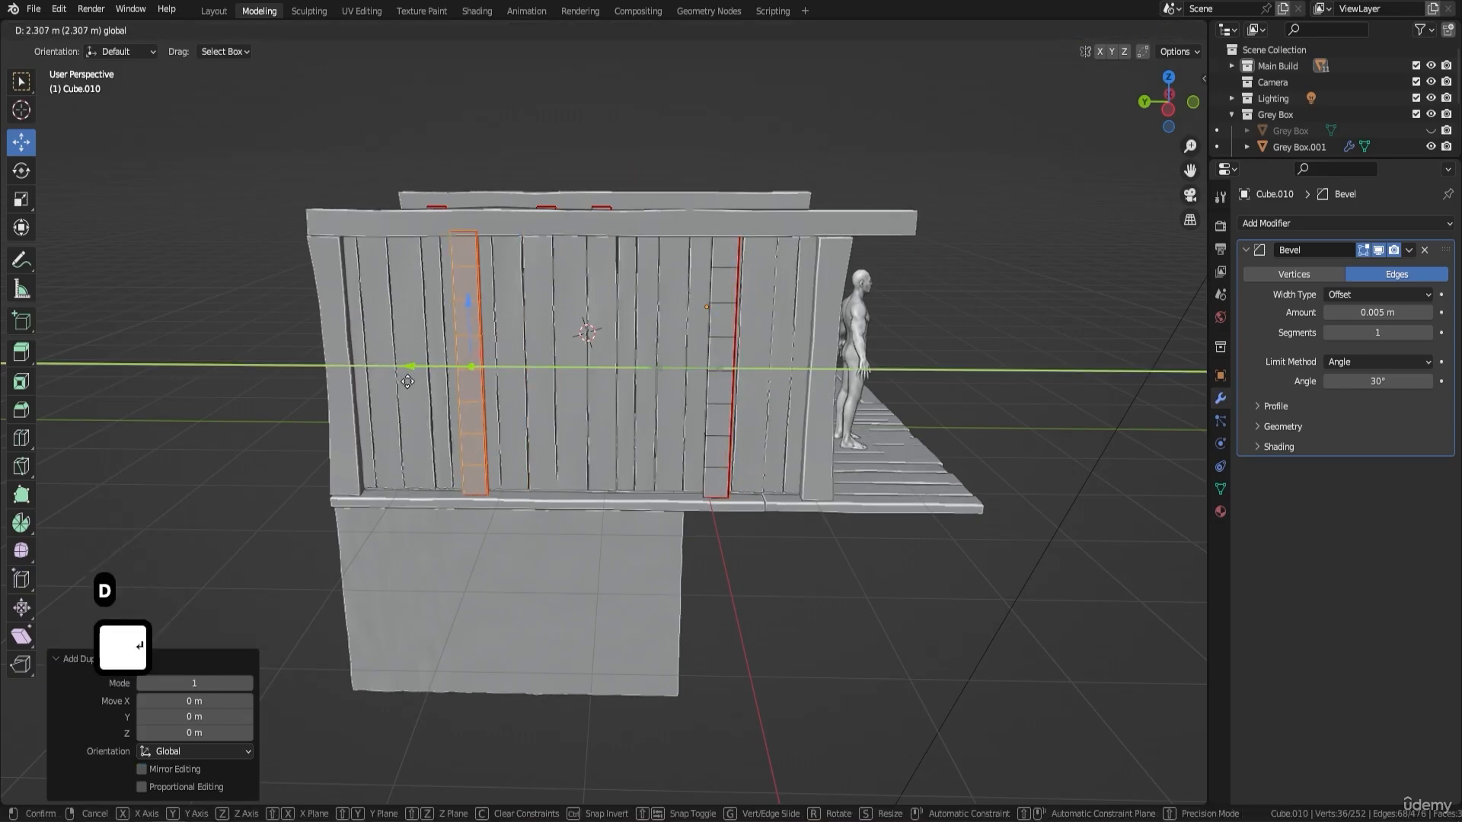
left_click_drag(390, 386, 389, 386)
- Duplicate the rear post on the windowless side wall and move the copy about -1.22 m along the Y axis, between the other two
key("shift+d")
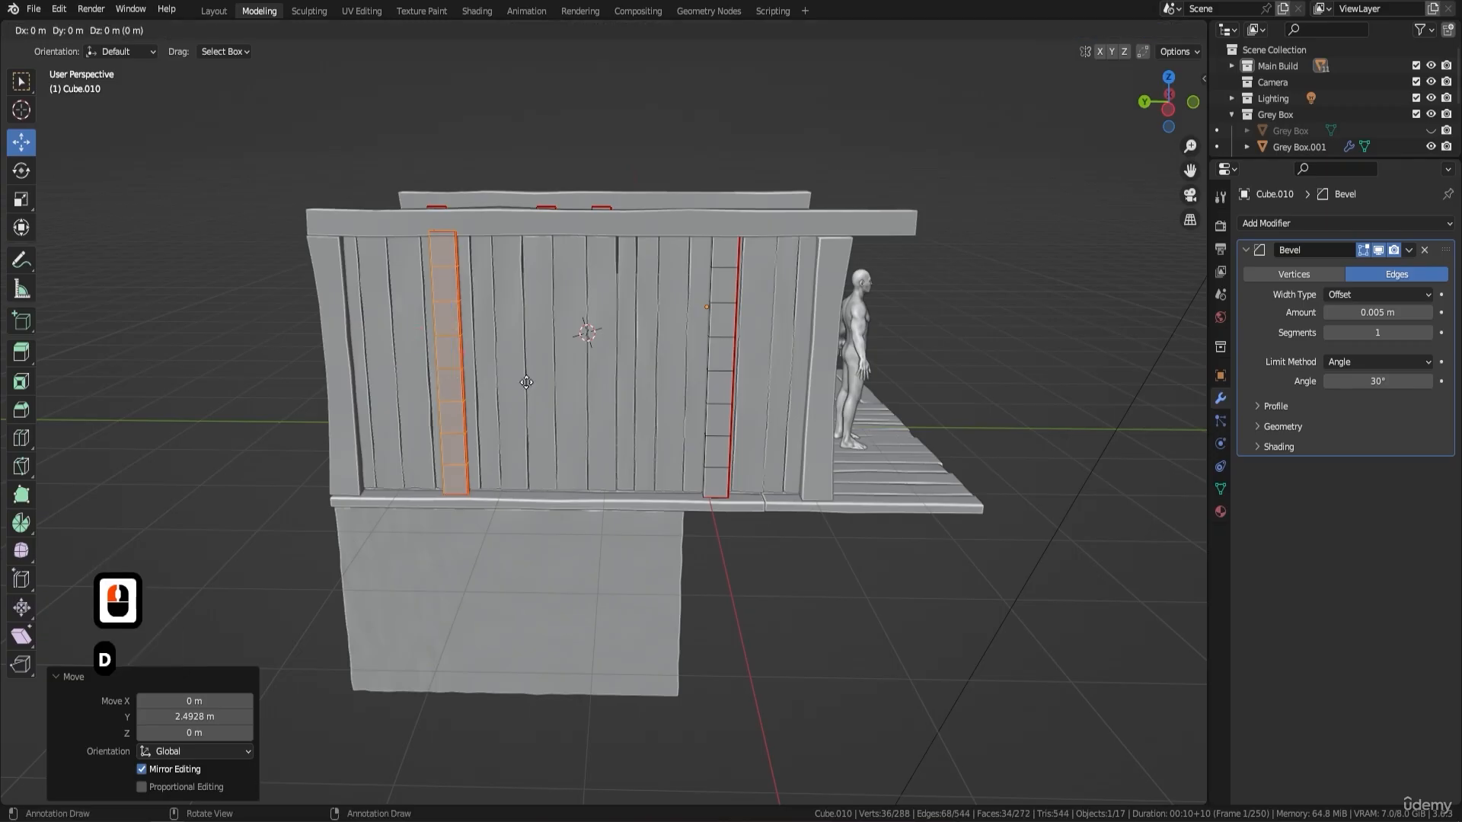
key("y")
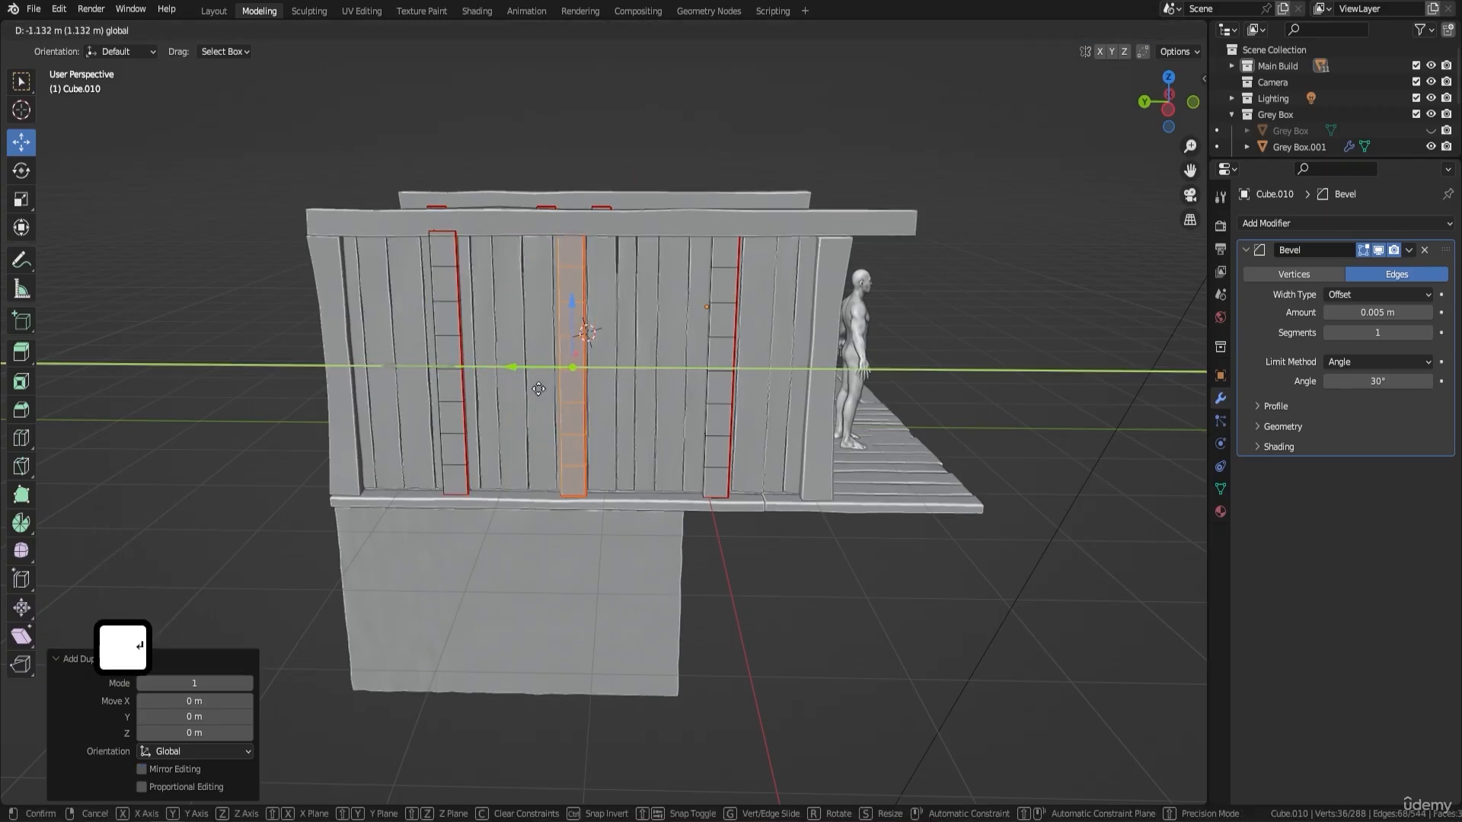
left_click(548, 391)
- Duplicate the middle side-wall post and move the copy about 2.93 m along the Y axis, past the back wall
middle_click_drag(587, 375, 757, 374)
key("shift+d")
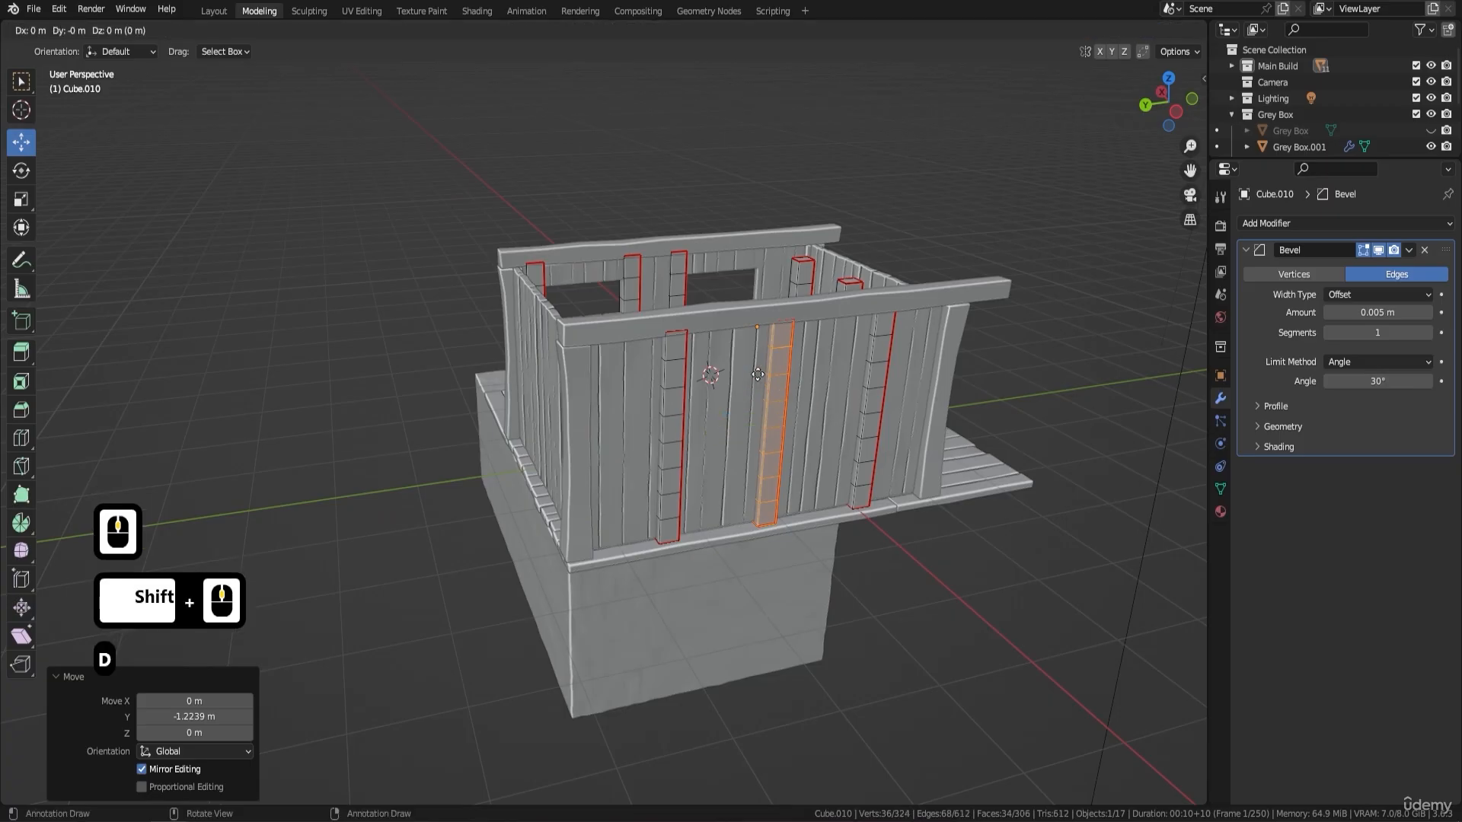
key("Return")
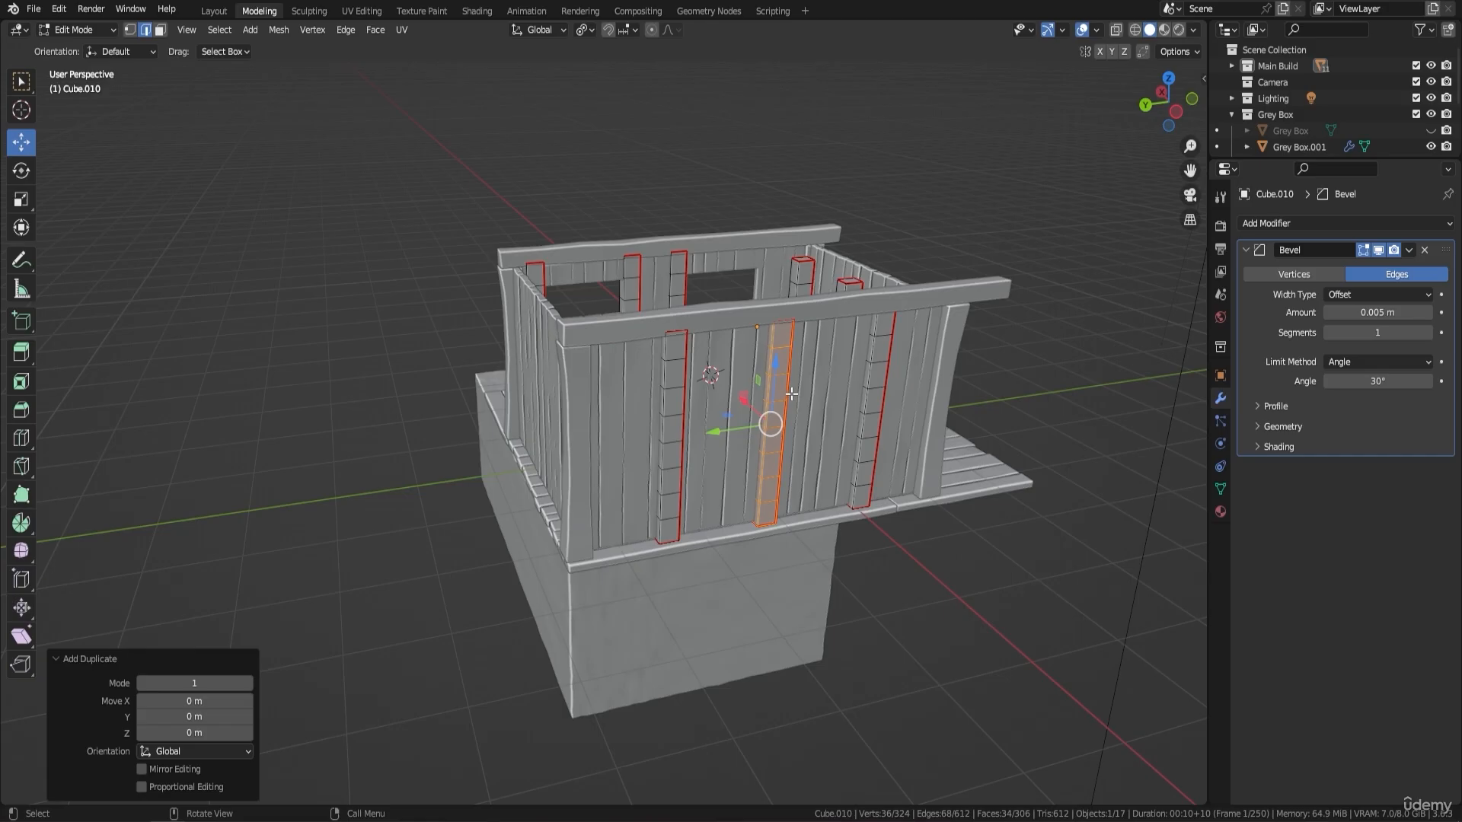
key("g")
key("y")
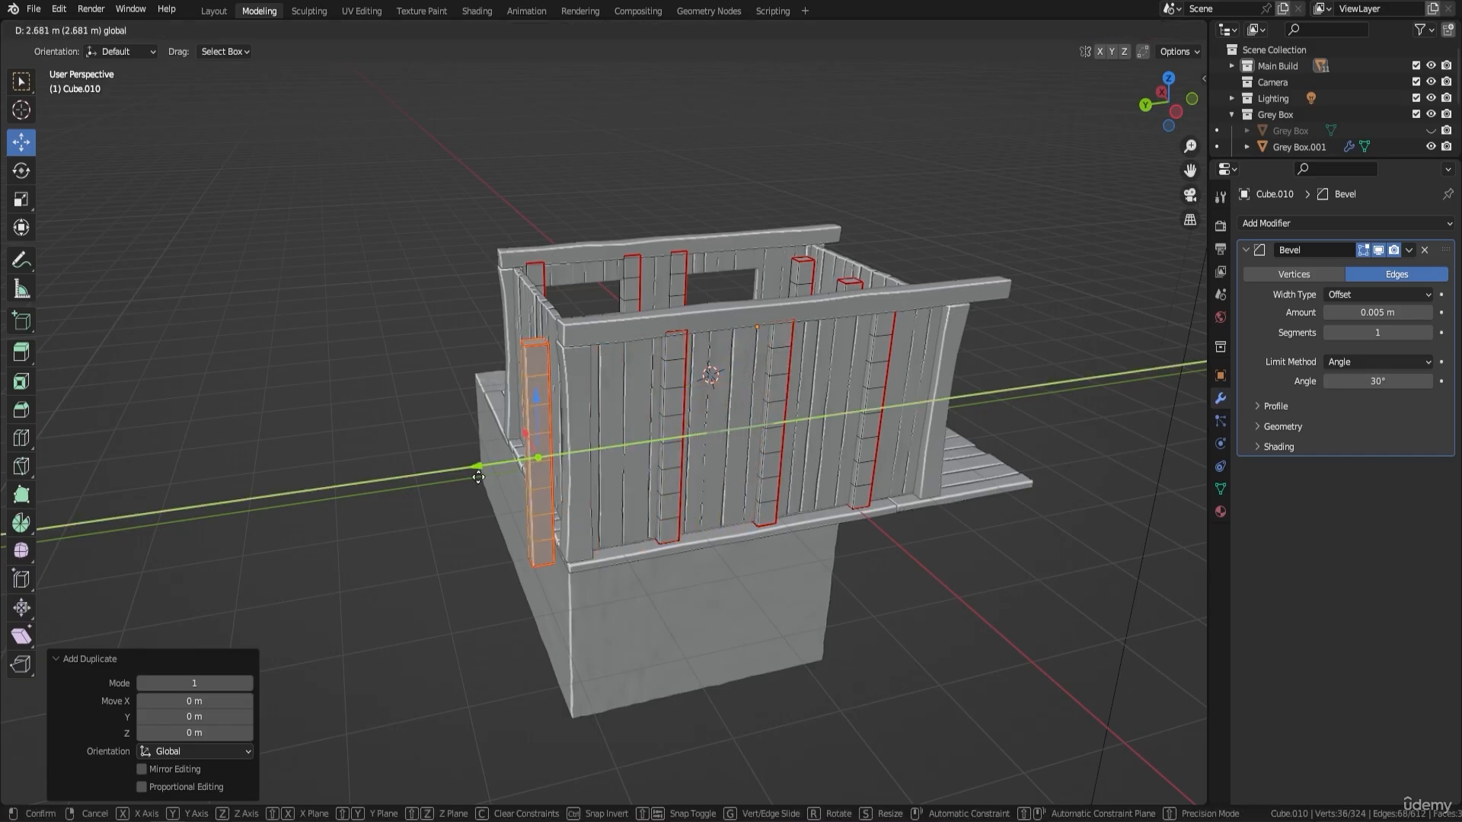
left_click(455, 475)
- Rotate the duplicated post 90° about the Y axis so it lies horizontally behind the back wall
middle_click_drag(455, 475, 794, 471)
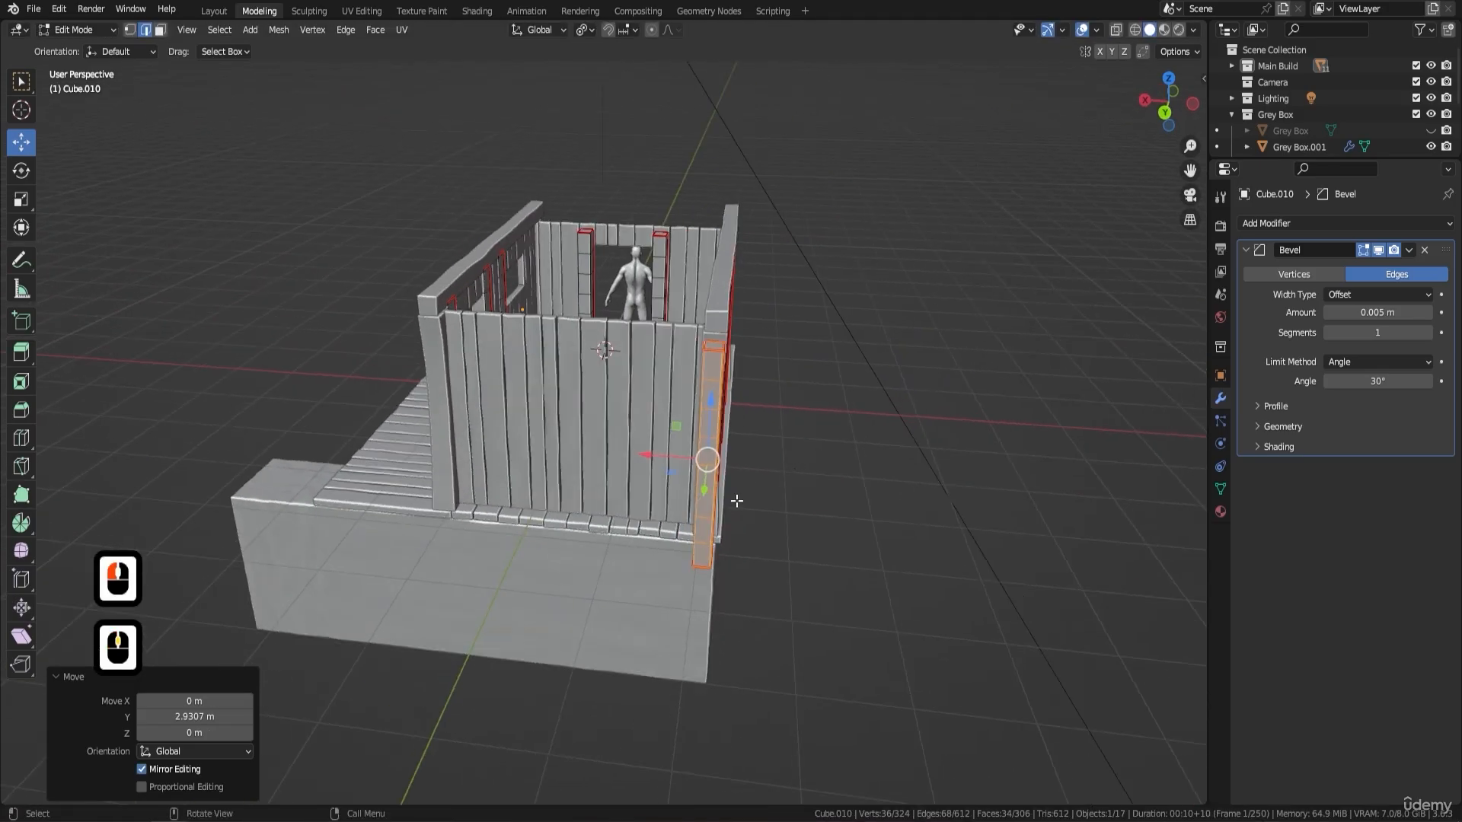
key("r")
type("y")
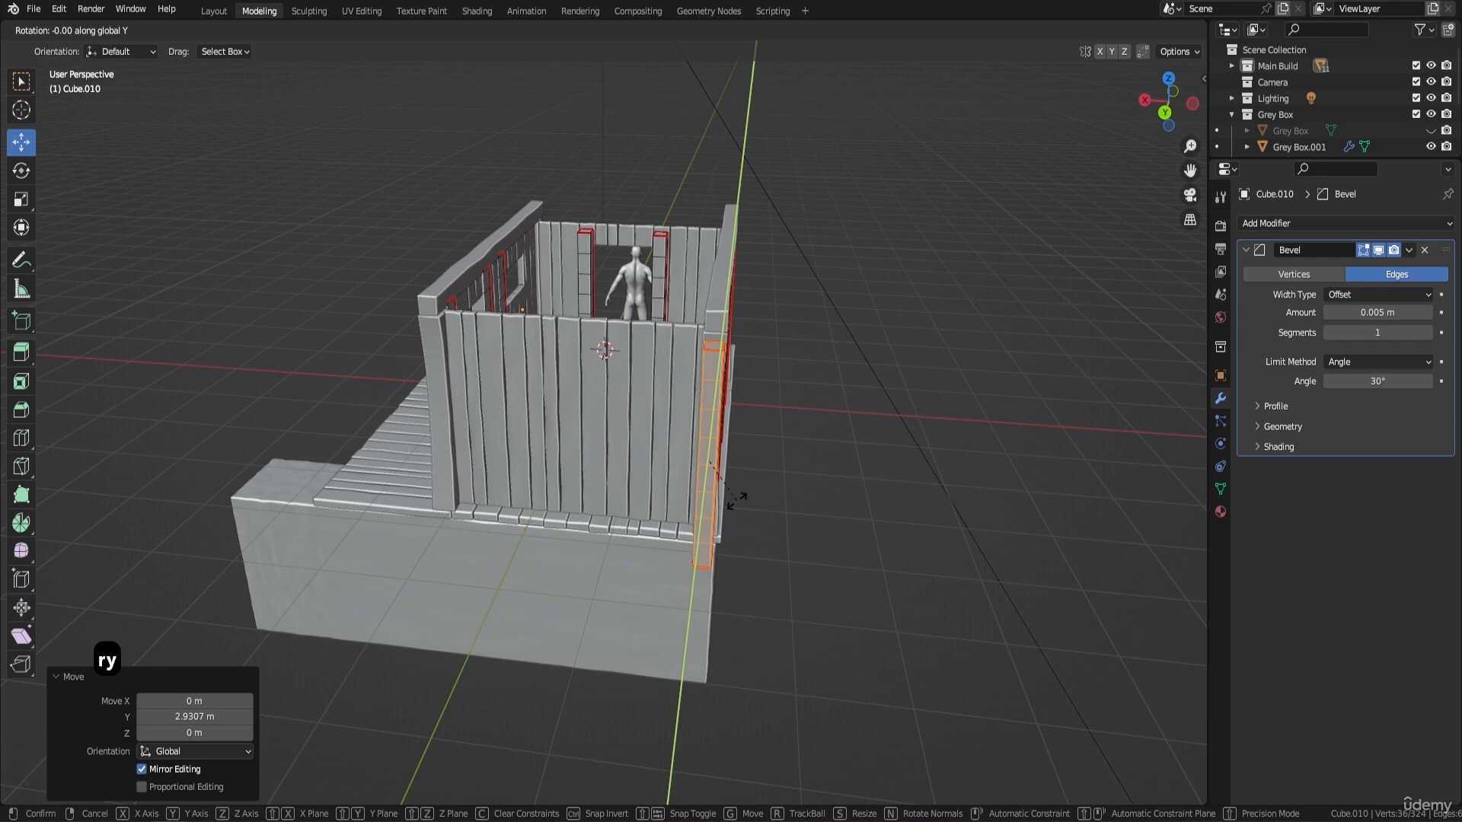
type("90")
key("Return")
- In back view, centre the horizontal beam by moving it about 1.58 m along X and lengthen it along X to span the corner posts
key("ctrl")
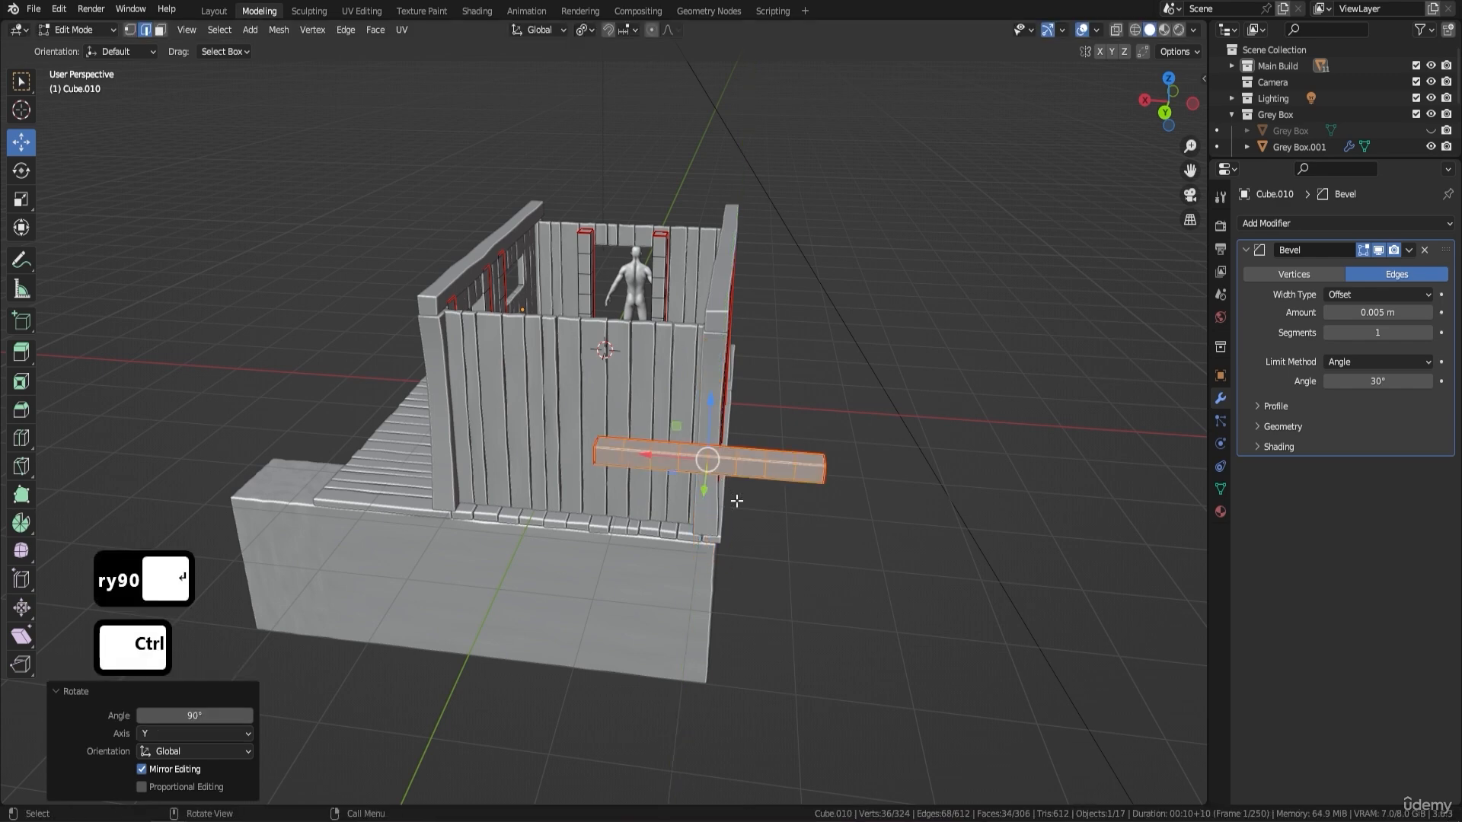
key("ctrl+3")
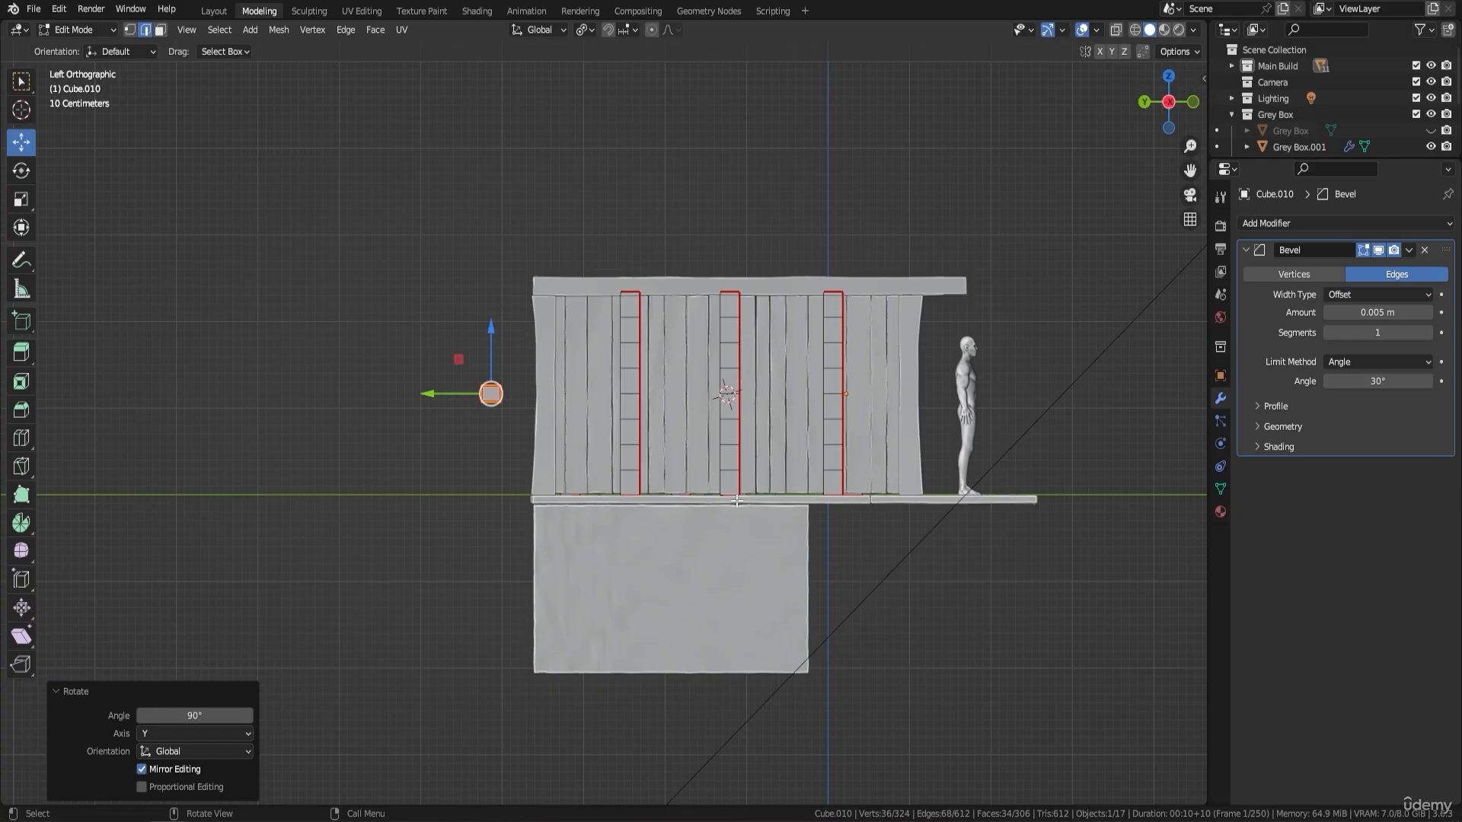
key("ctrl+1")
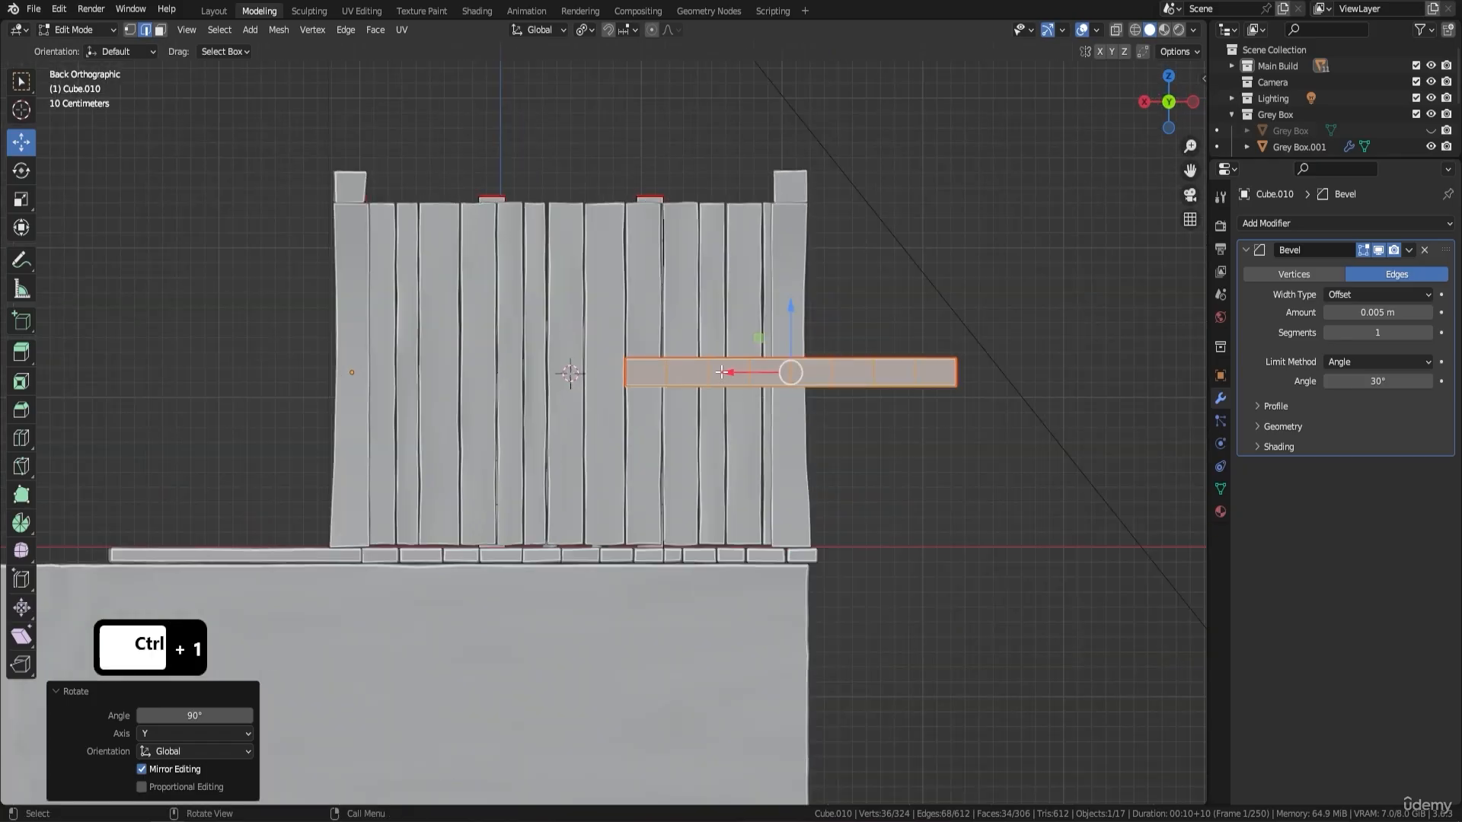
left_click_drag(721, 373, 494, 370)
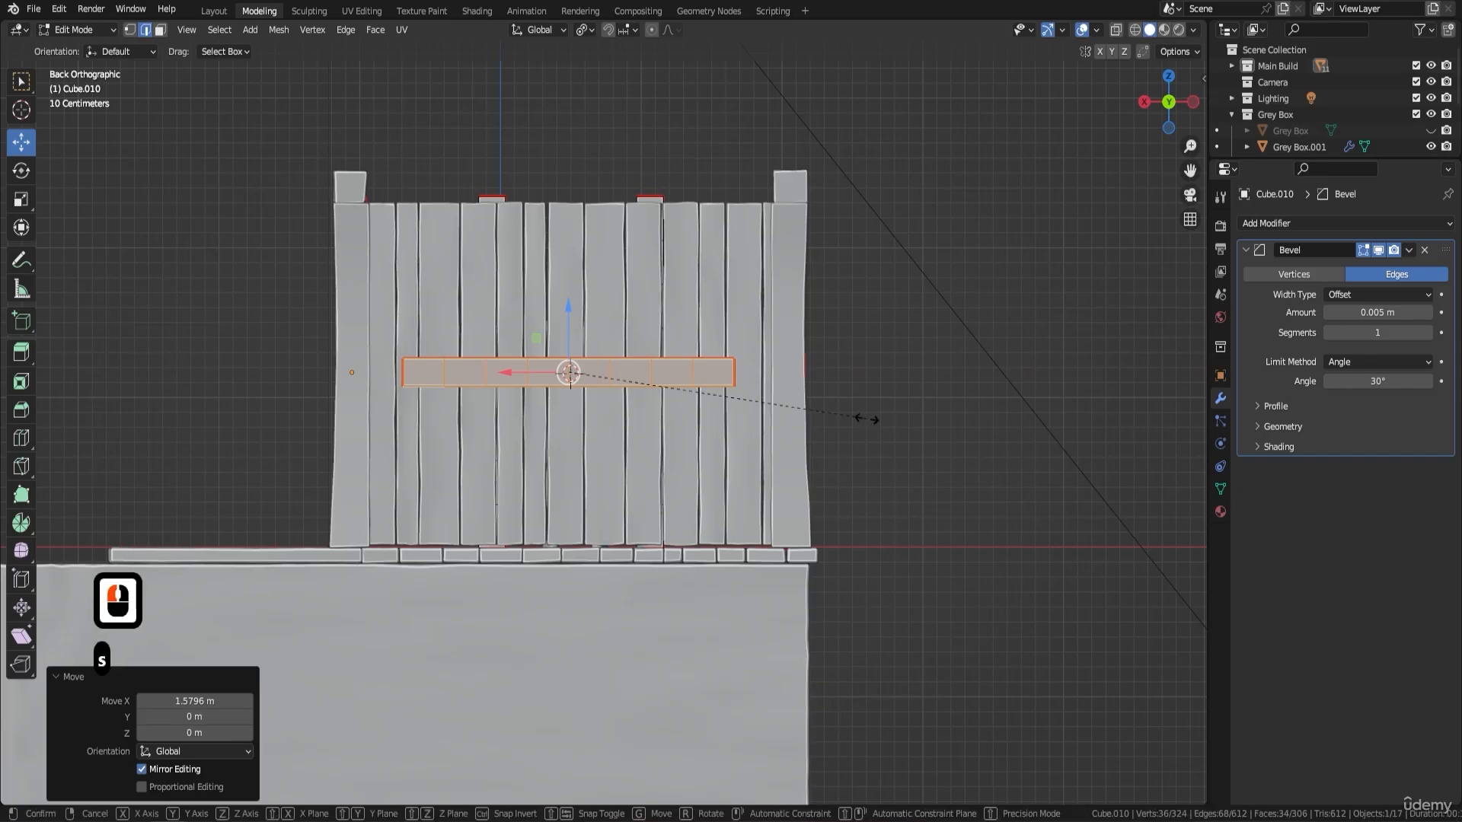
key("s")
key("x")
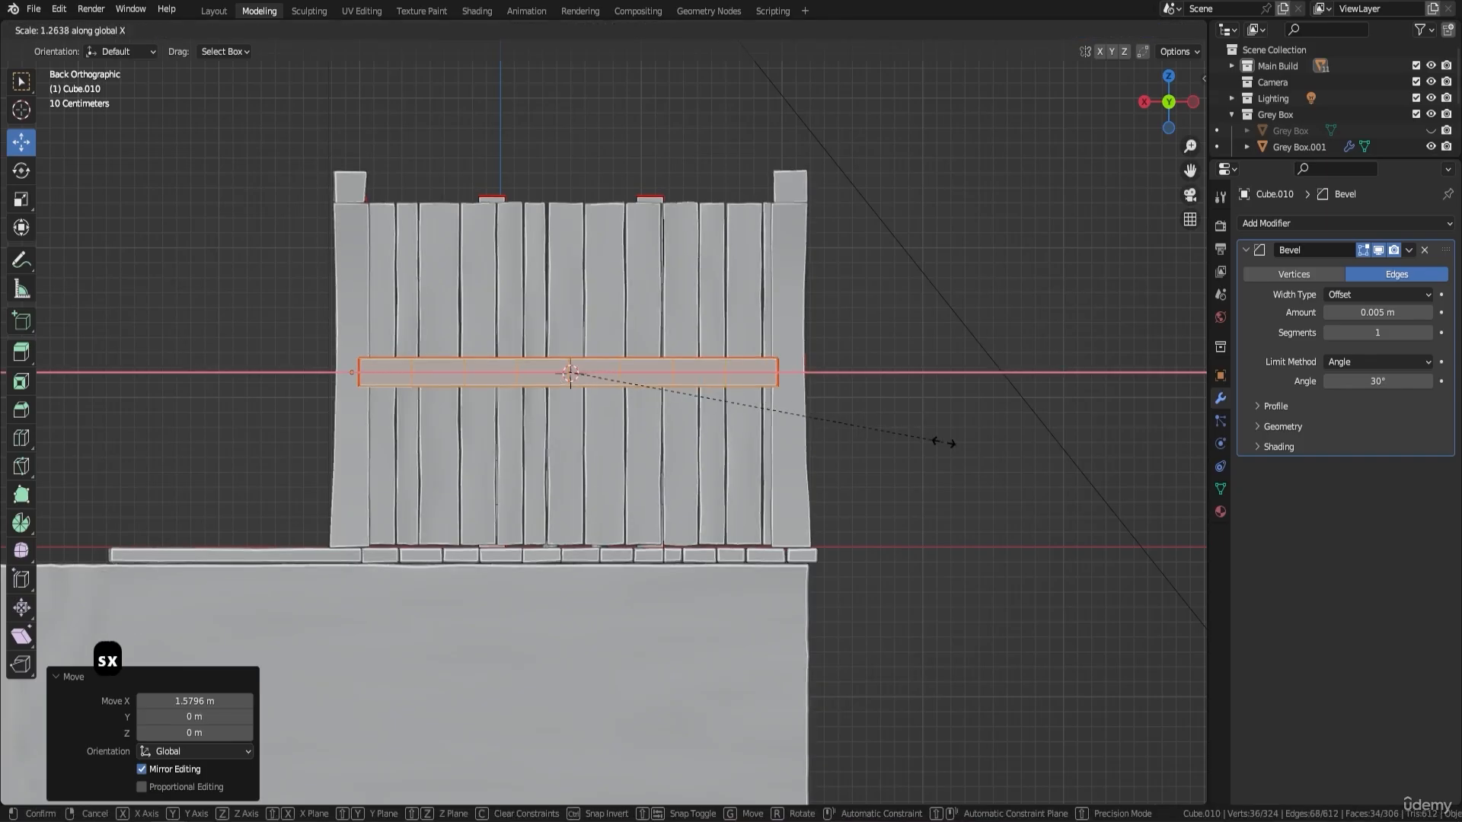
left_click(907, 391)
- Move the beam about -0.51 m along the Y axis toward the back wall and rotate it 90° about the X axis
middle_click_drag(850, 329, 530, 513)
left_click_drag(356, 511, 731, 495)
key("r")
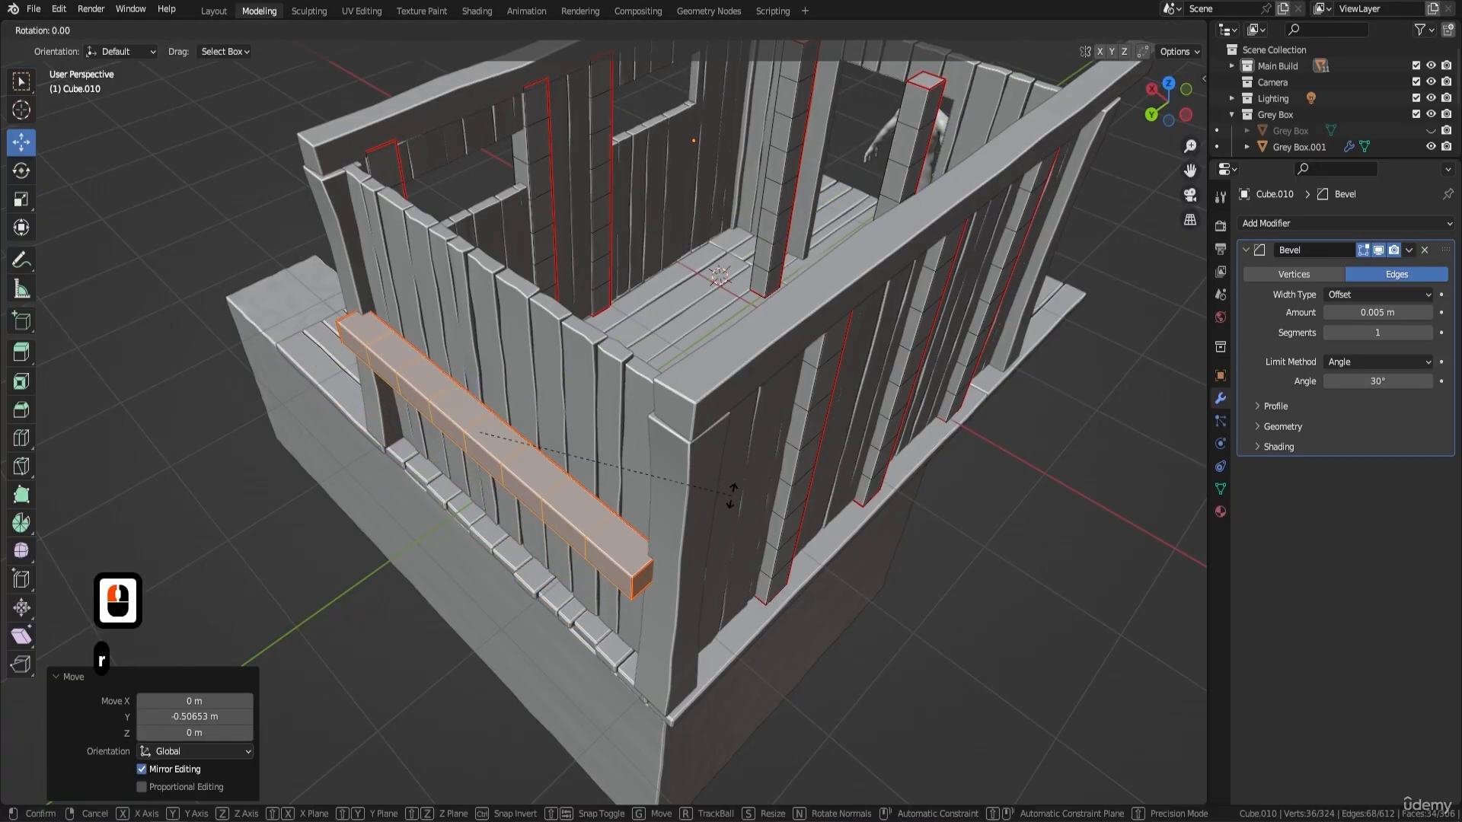
key("y")
type("x")
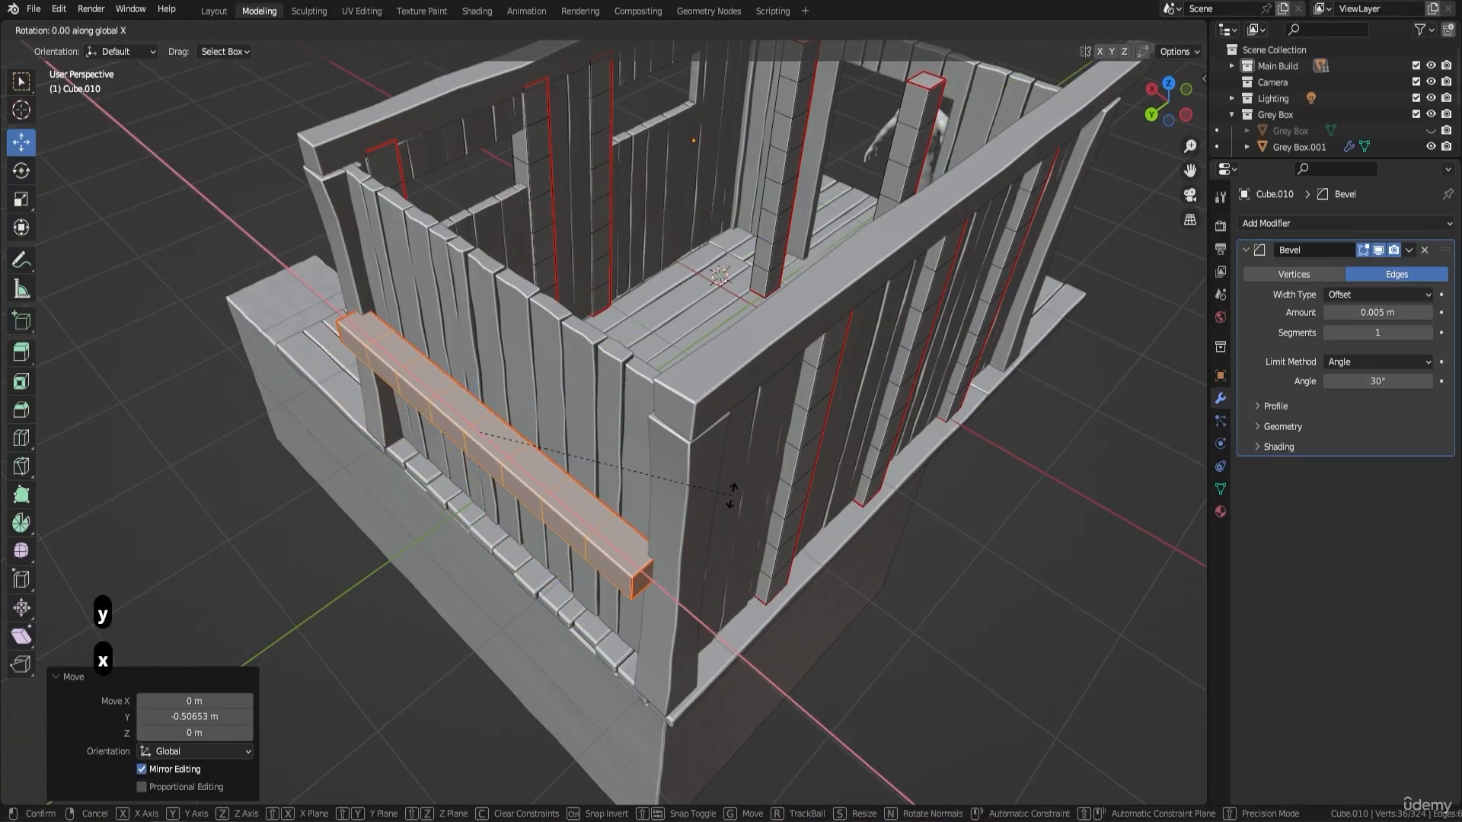
type("90")
key("Return")
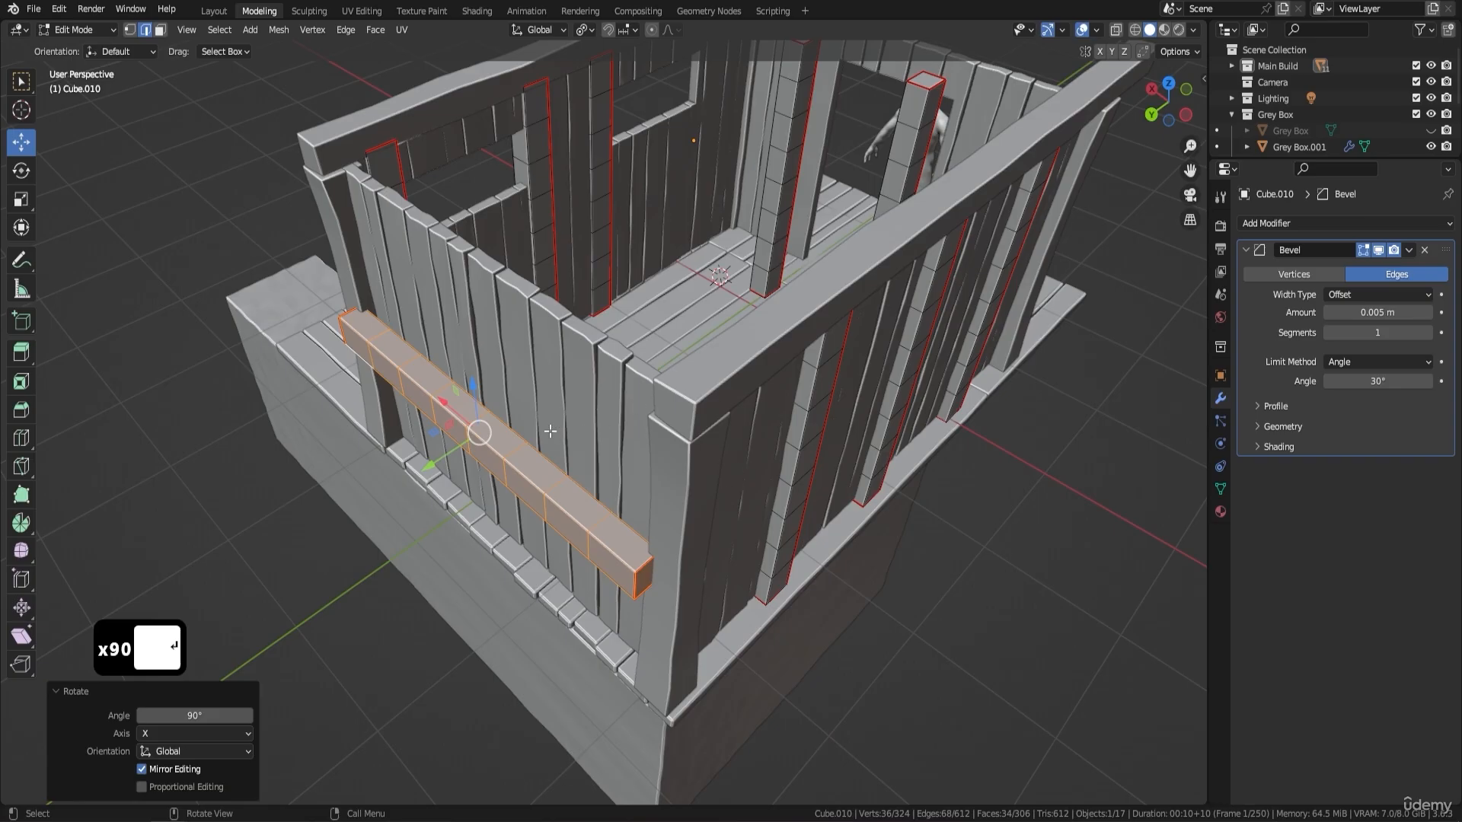
- Push the beam through the back wall planks with Y moves of about -0.174 m and -0.006 m, leaving it slightly exposed inside
left_click_drag(431, 465, 452, 451)
middle_click_drag(653, 368, 532, 415)
scroll(617, 317, "up", 3)
middle_click_drag(569, 203, 606, 238, "shift")
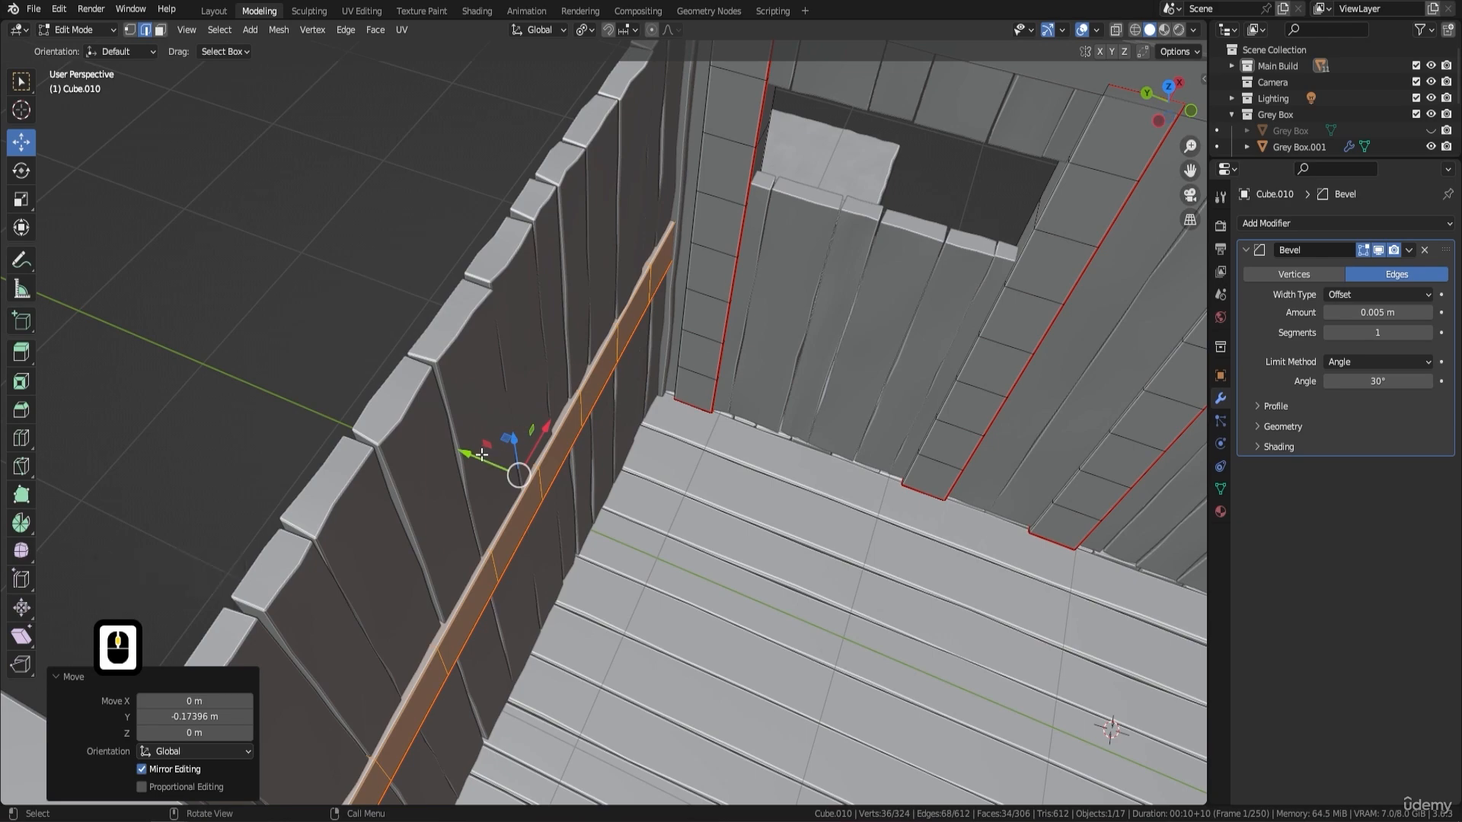
left_click_drag(479, 452, 471, 444)
- Examine how the horizontal beam sits against the back wall planks and corner posts from inside and outside the hut
middle_click_drag(728, 224, 543, 226)
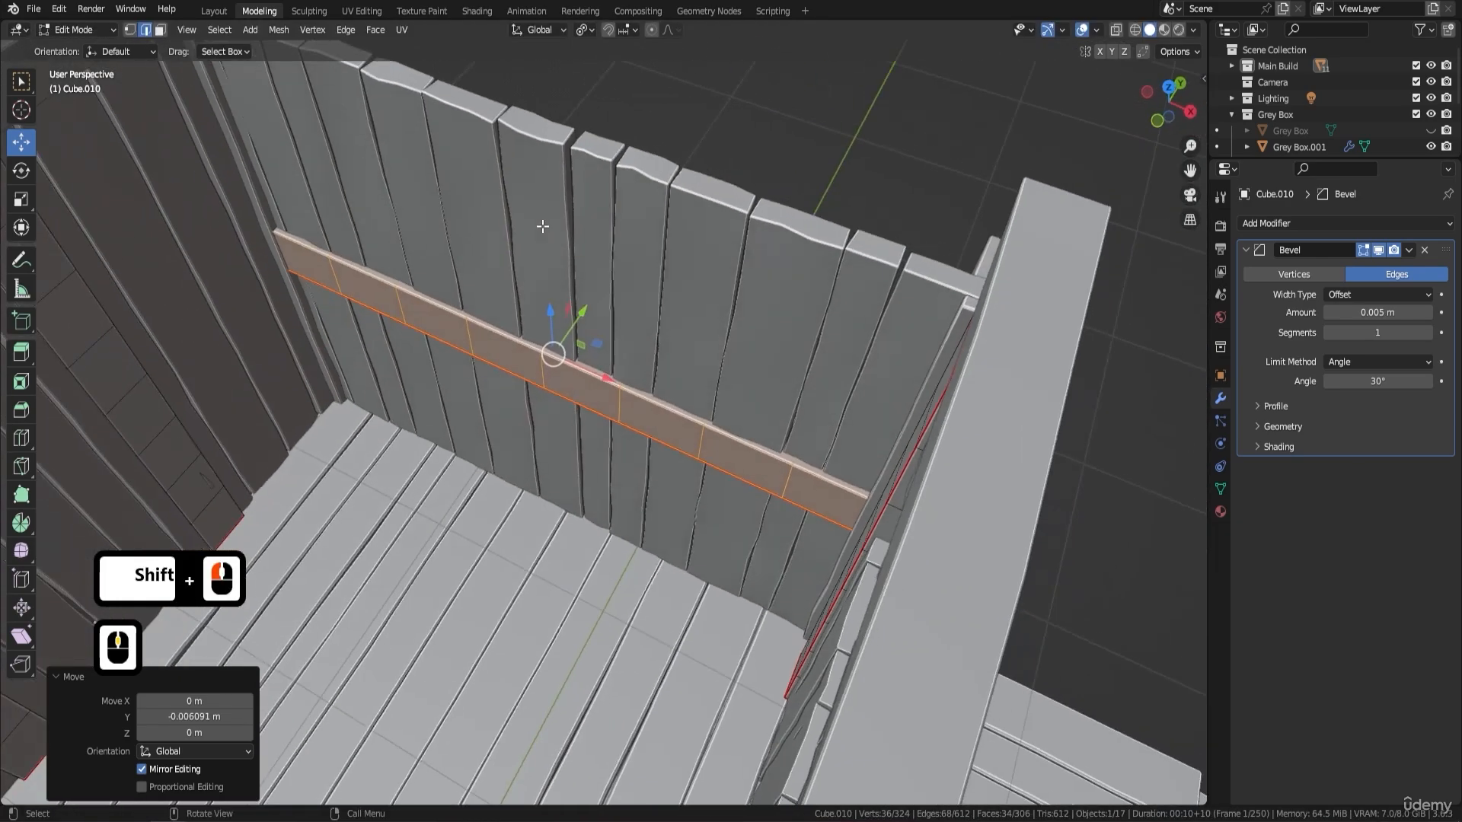
middle_click_drag(386, 264, 475, 222)
middle_click_drag(550, 287, 601, 293)
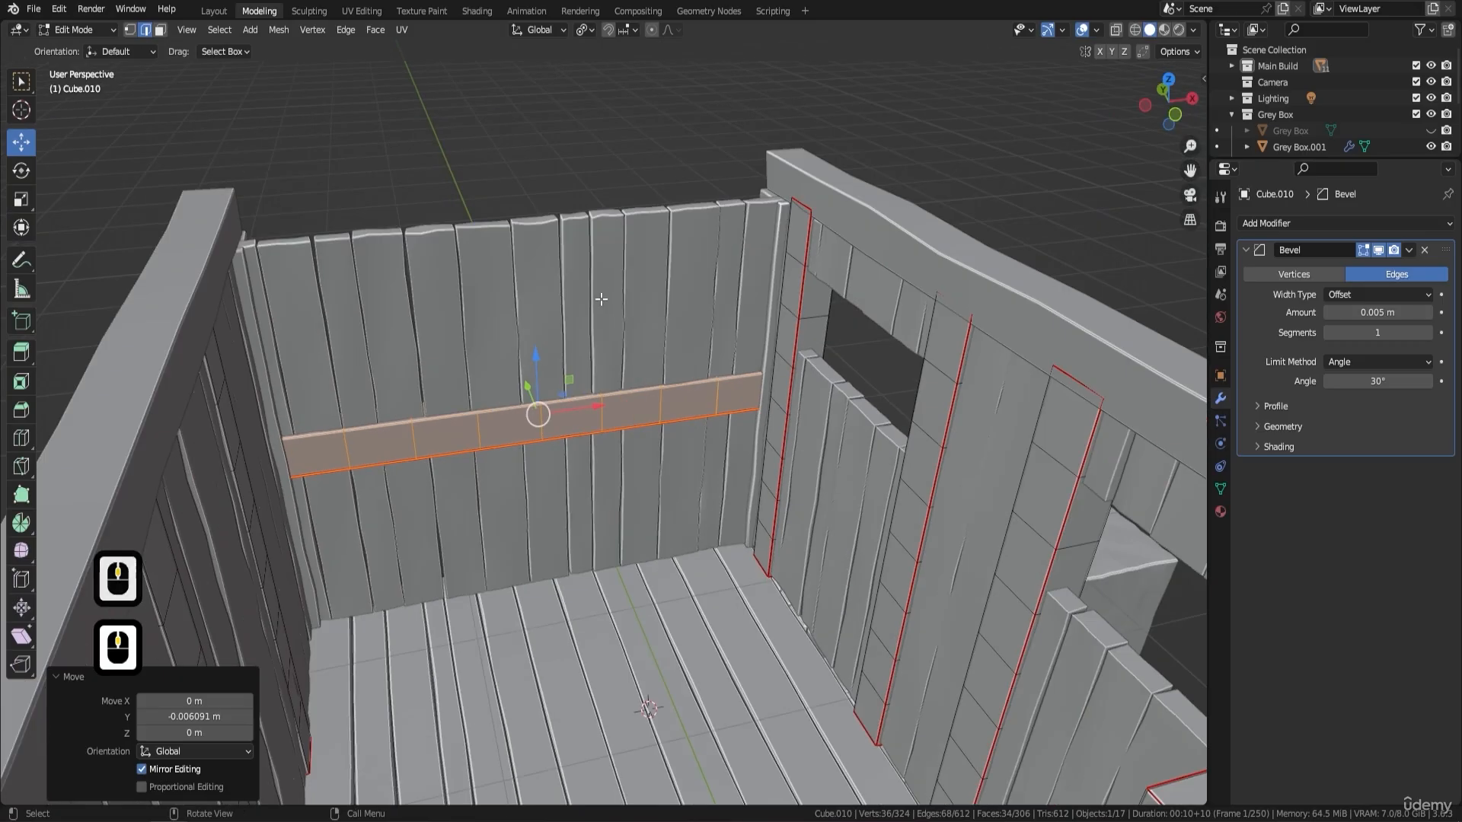
middle_click_drag(746, 301, 898, 363)
middle_click_drag(701, 382, 763, 377)
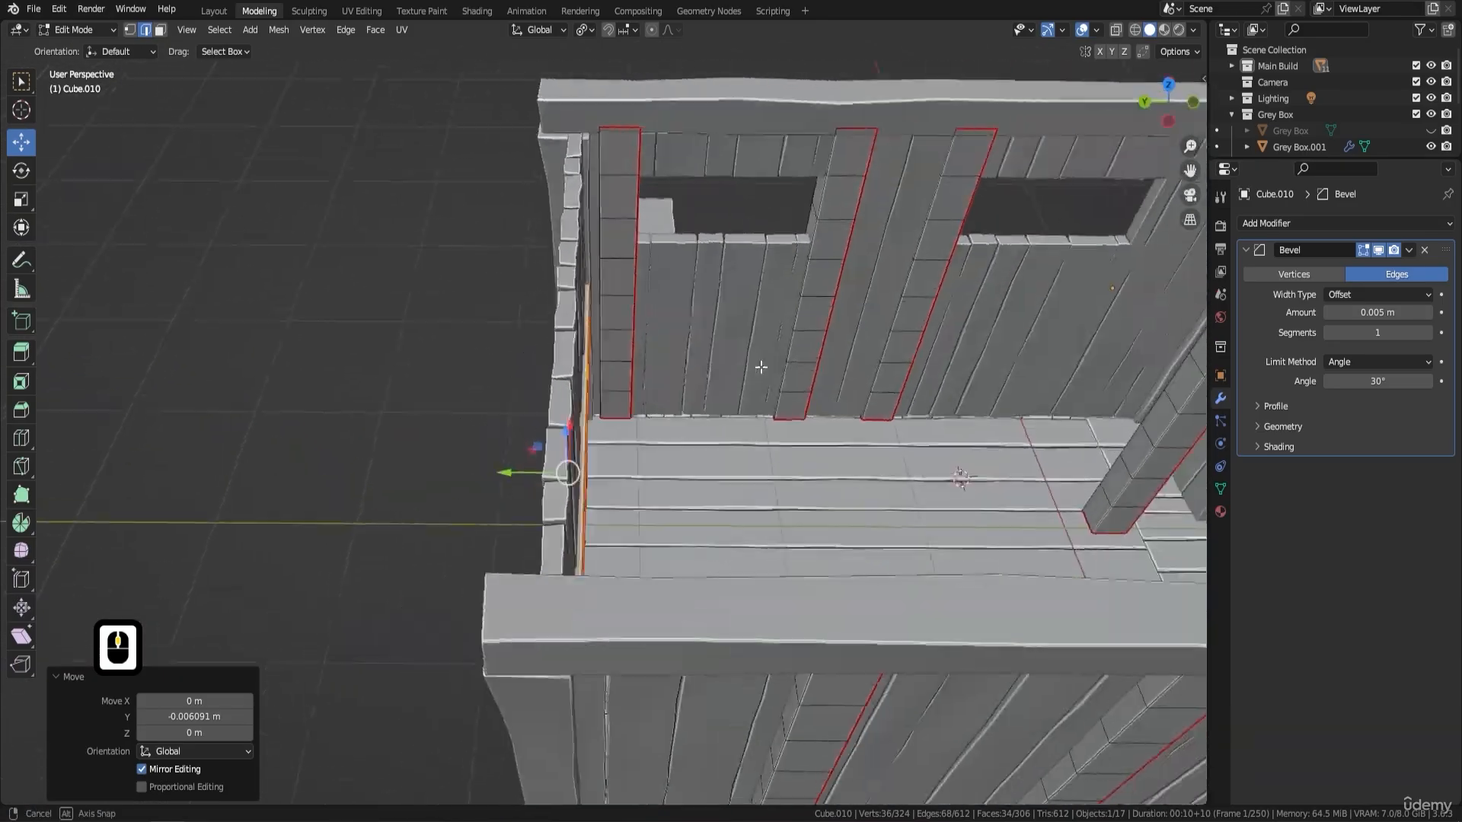
middle_click_drag(653, 336, 689, 228)
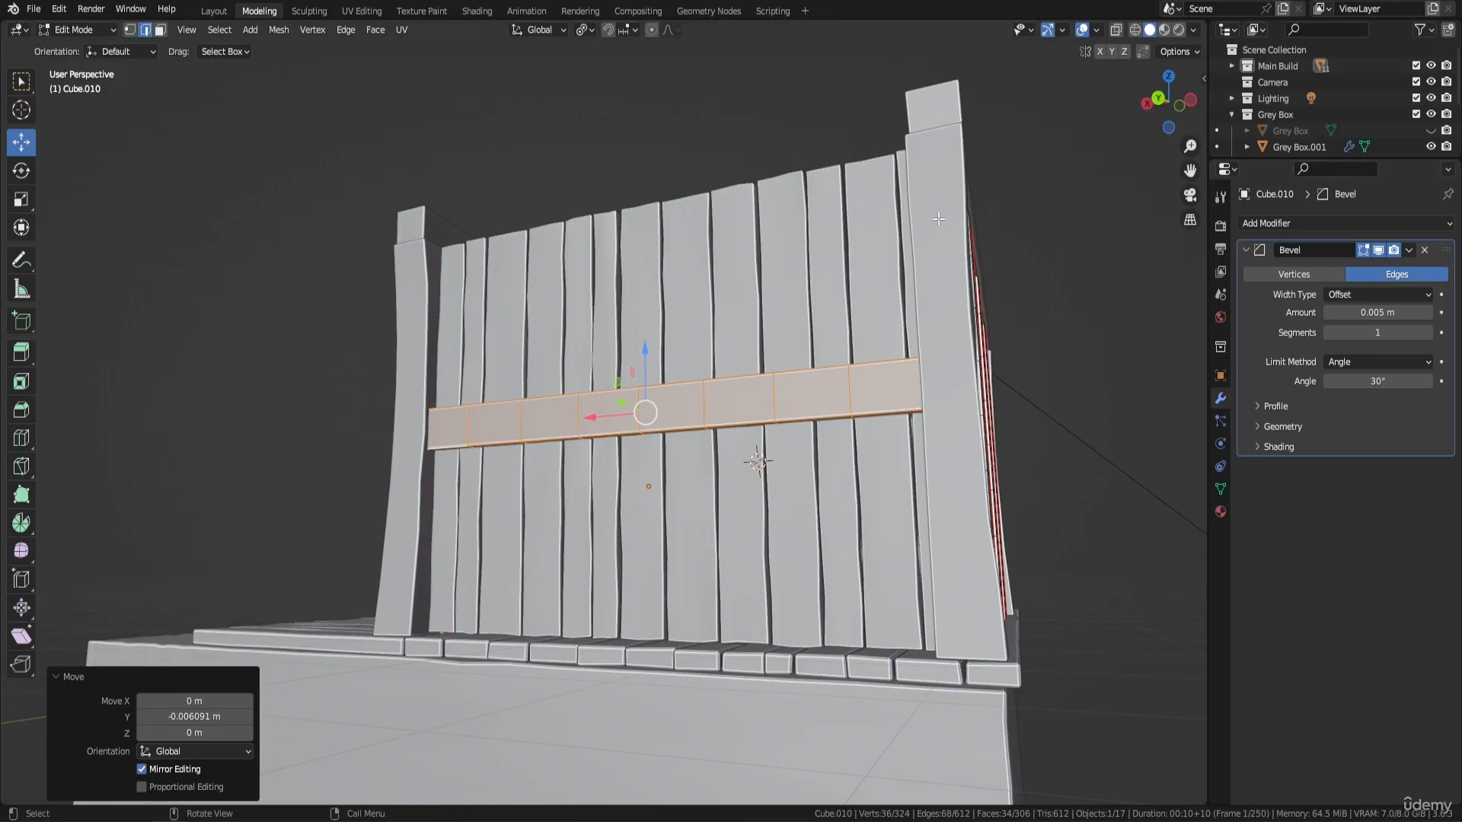
middle_click_drag(938, 220, 945, 282)
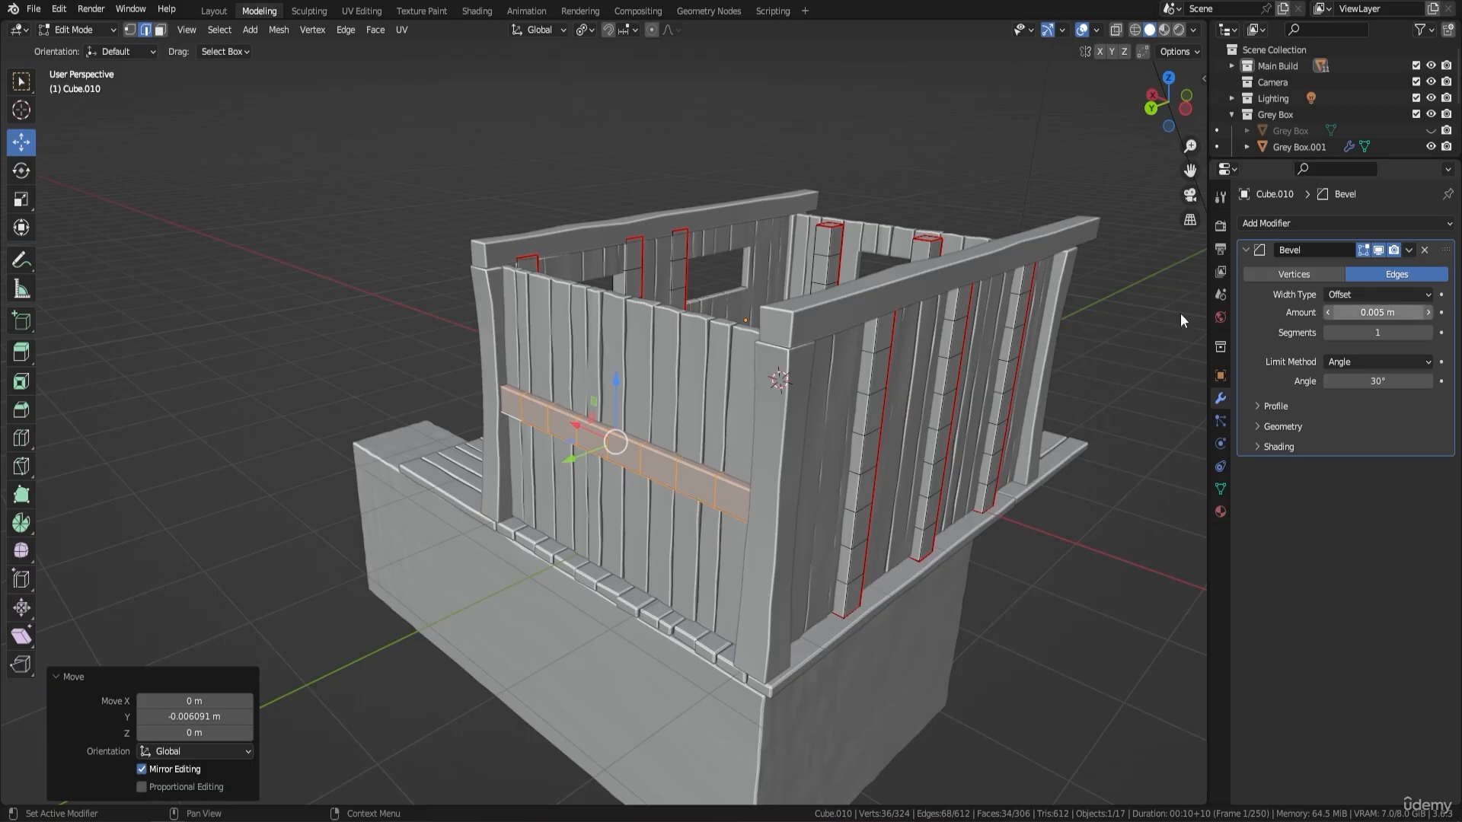
middle_click_drag(637, 290, 1095, 206)
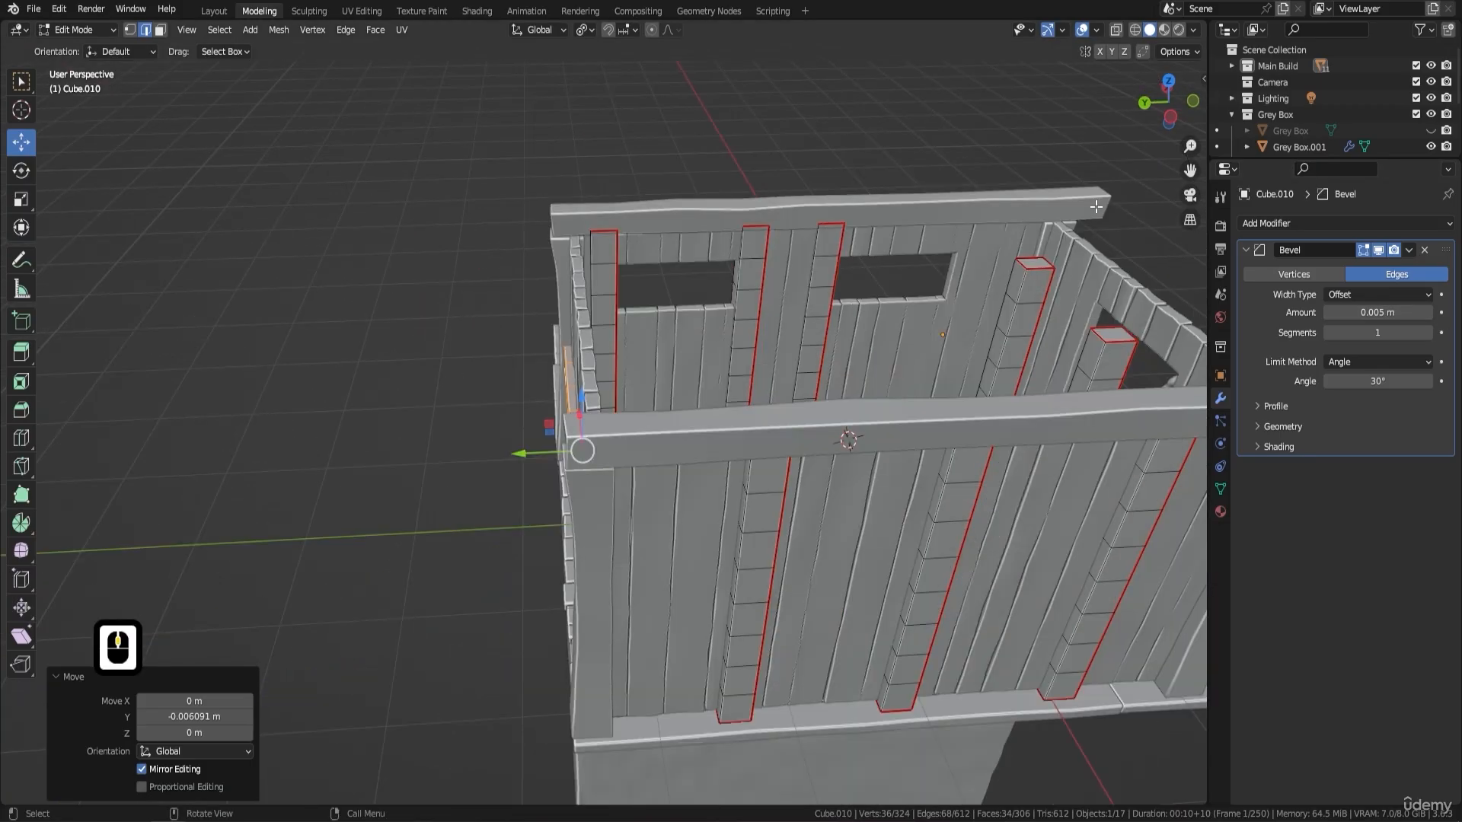
middle_click_drag(951, 366, 707, 424)
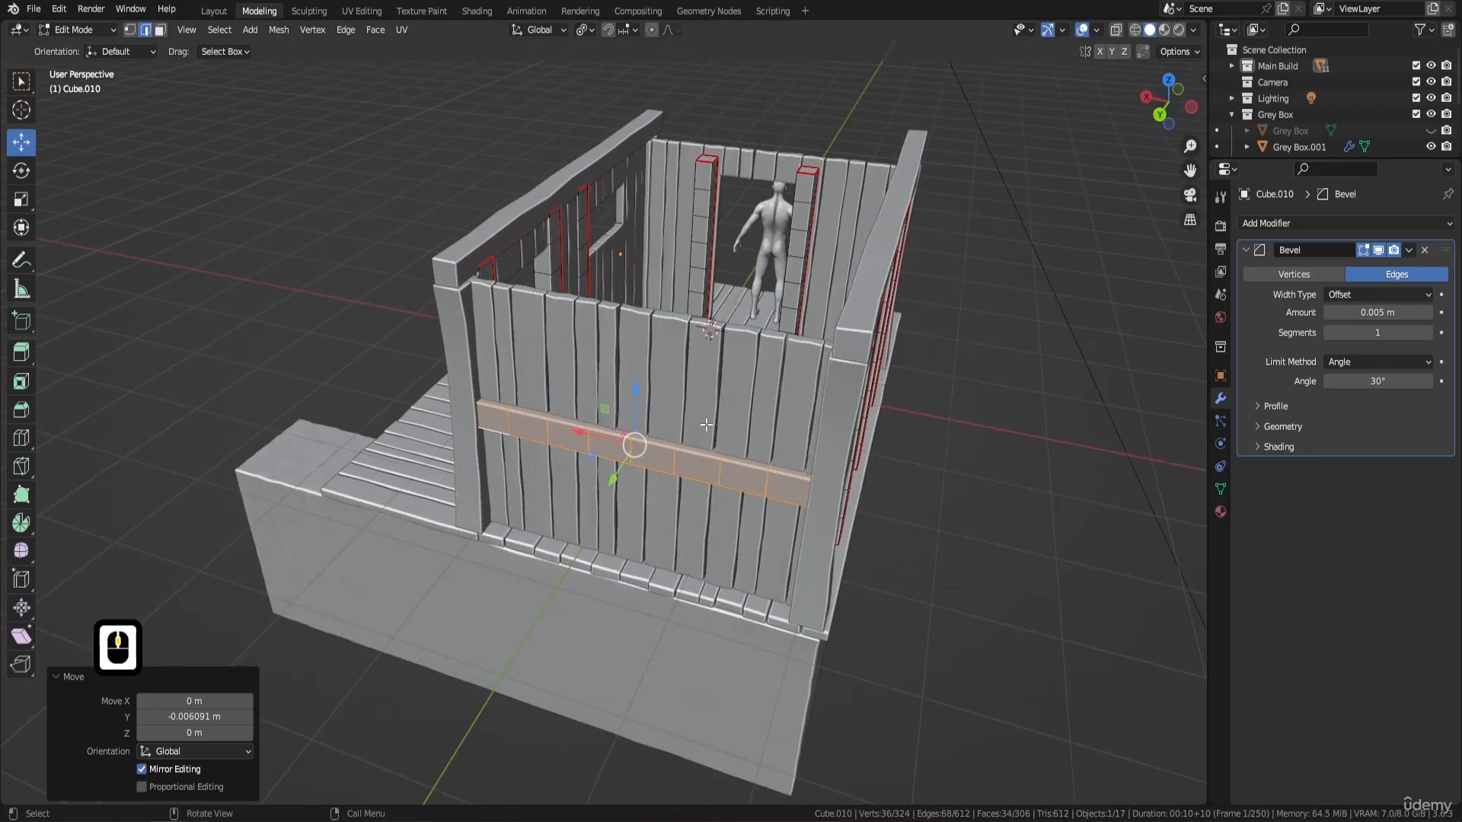
- Select the whole linked back wall beam, duplicate it and raise the copy about 1.18 m along the Z axis to the wall's top
key("ctrl+l")
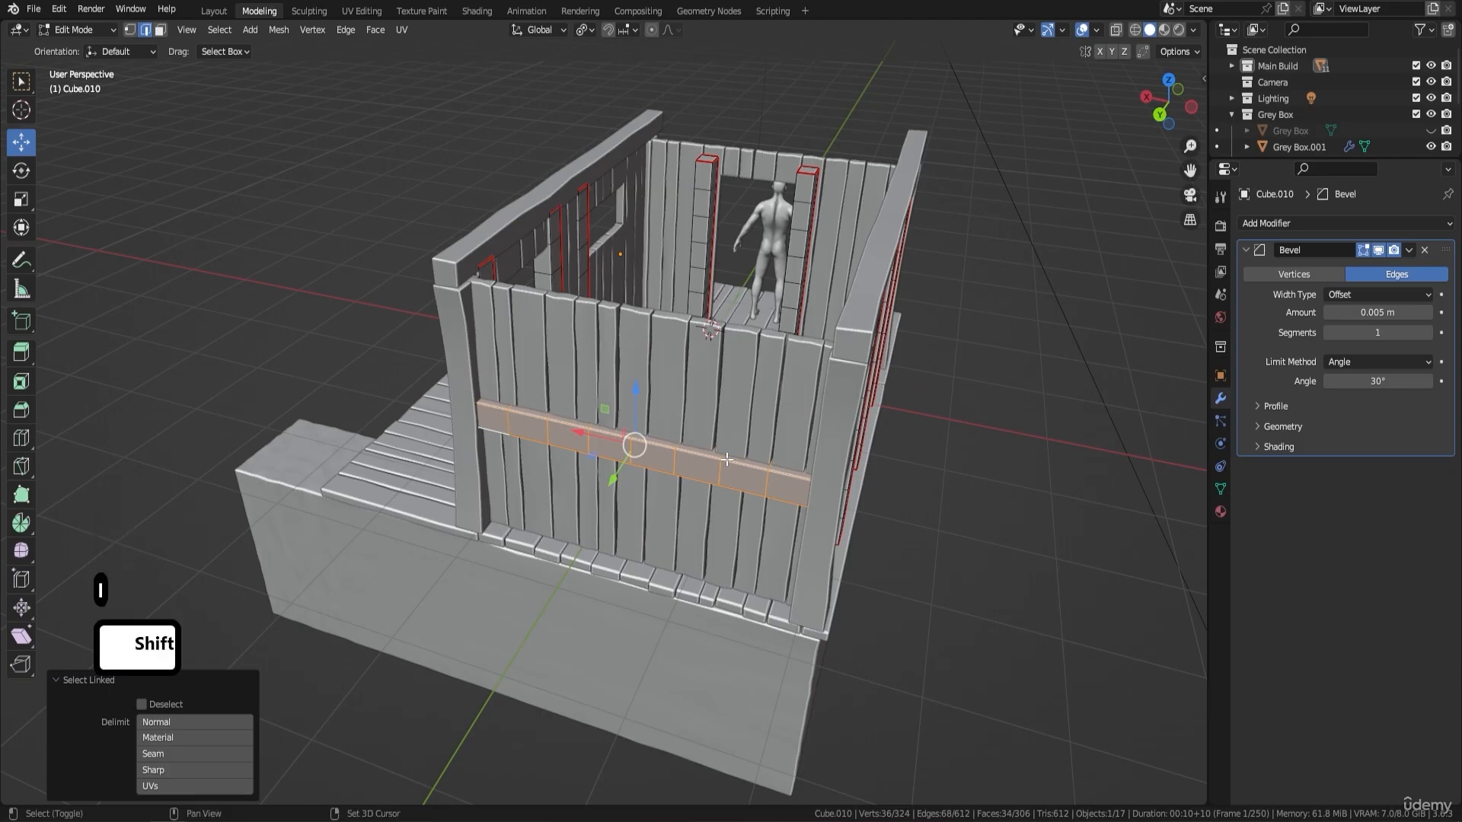
key("shift+d")
key("Return")
left_click_drag(634, 388, 666, 271)
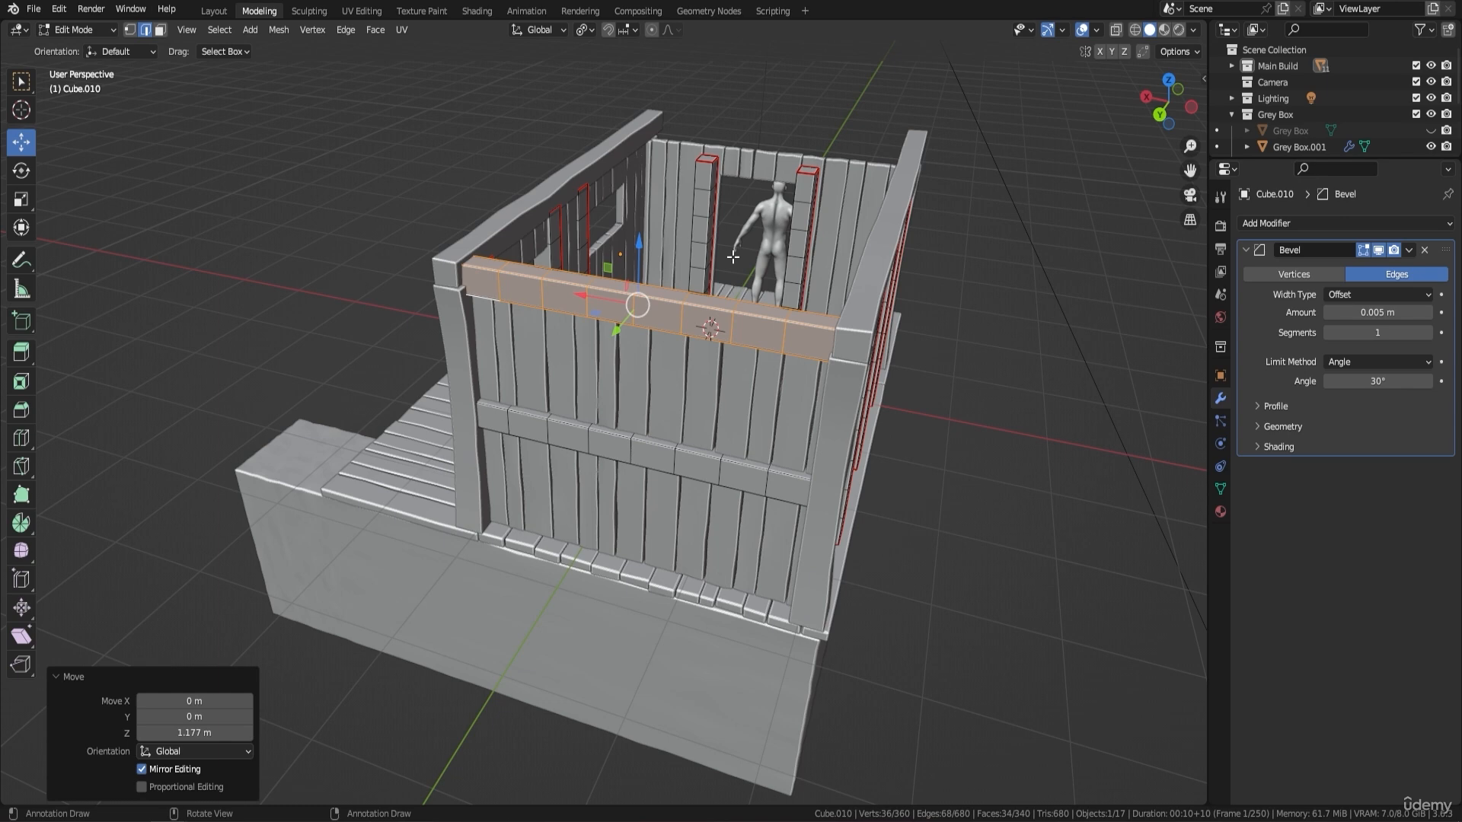
- Rotate the upper back wall beam 90° about the X axis
key("r")
key("y")
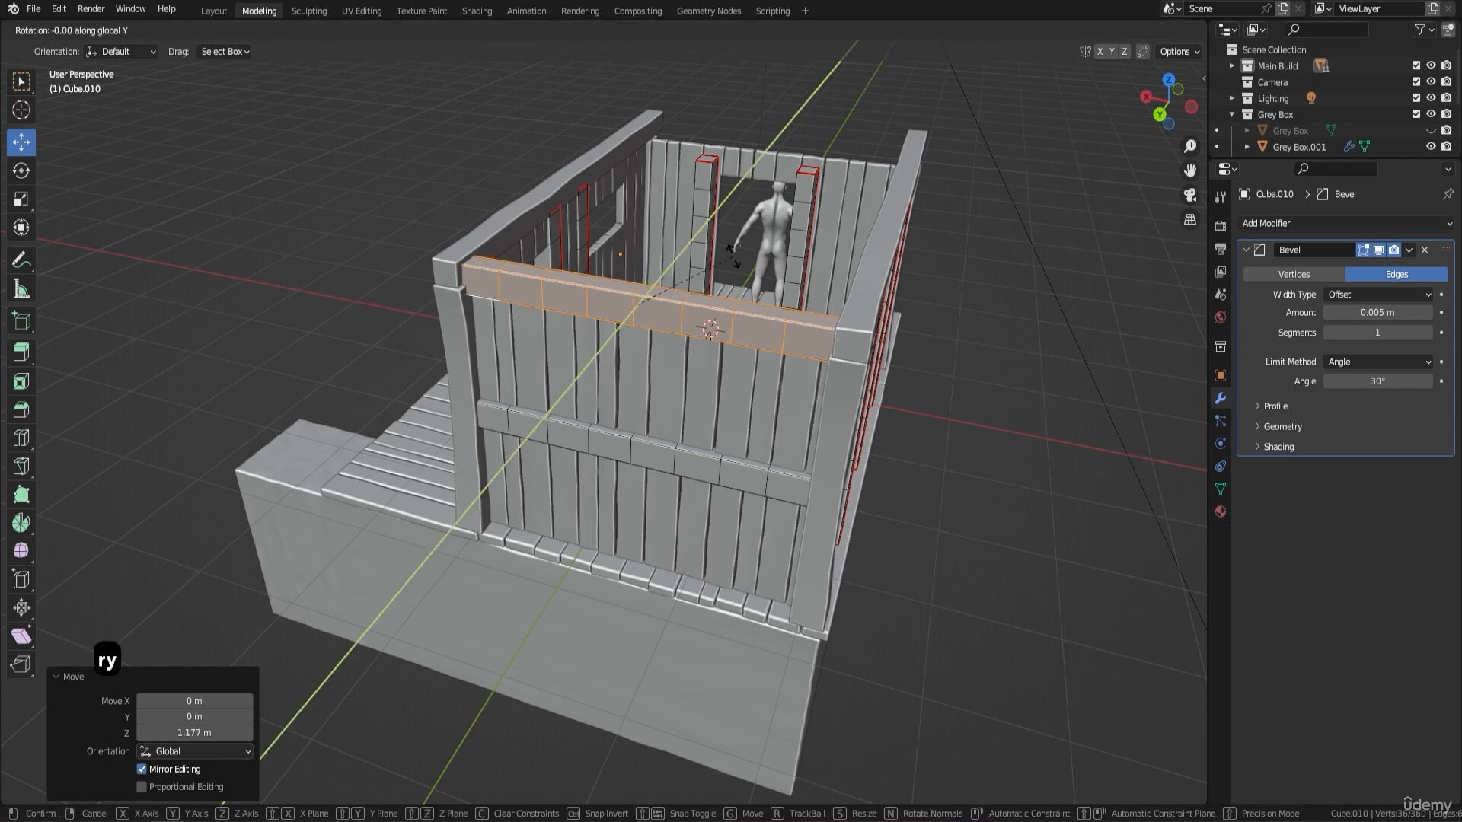
key("x")
key("9")
key("0")
key("Return")
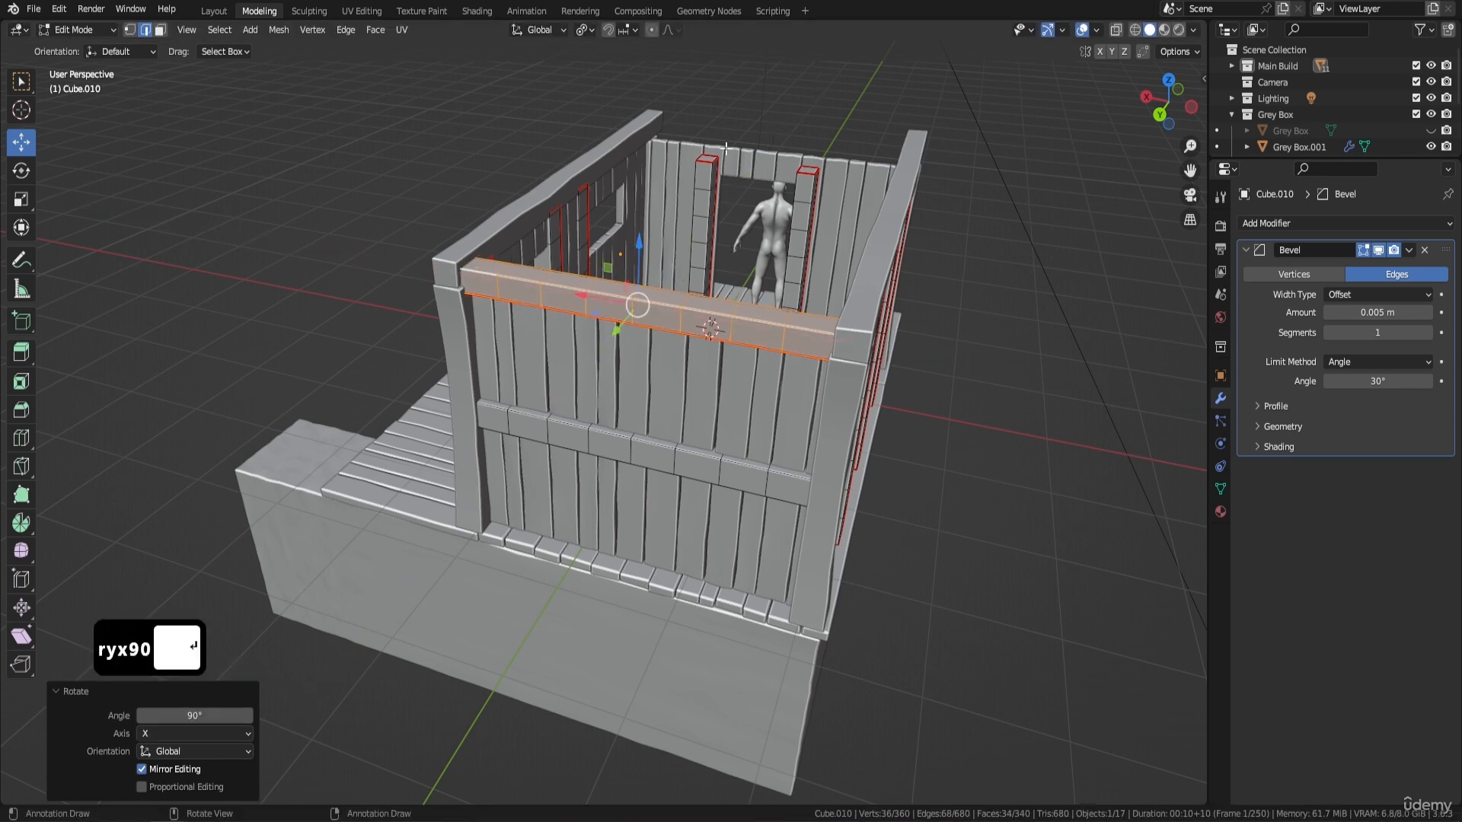
- Raise the upper beam about 0.06 m along the Z axis, then lower it about 0.007 m to rest on the planks
scroll(665, 193, "up", 4)
left_click_drag(669, 151, 735, 163)
middle_click_drag(876, 248, 601, 293, "shift")
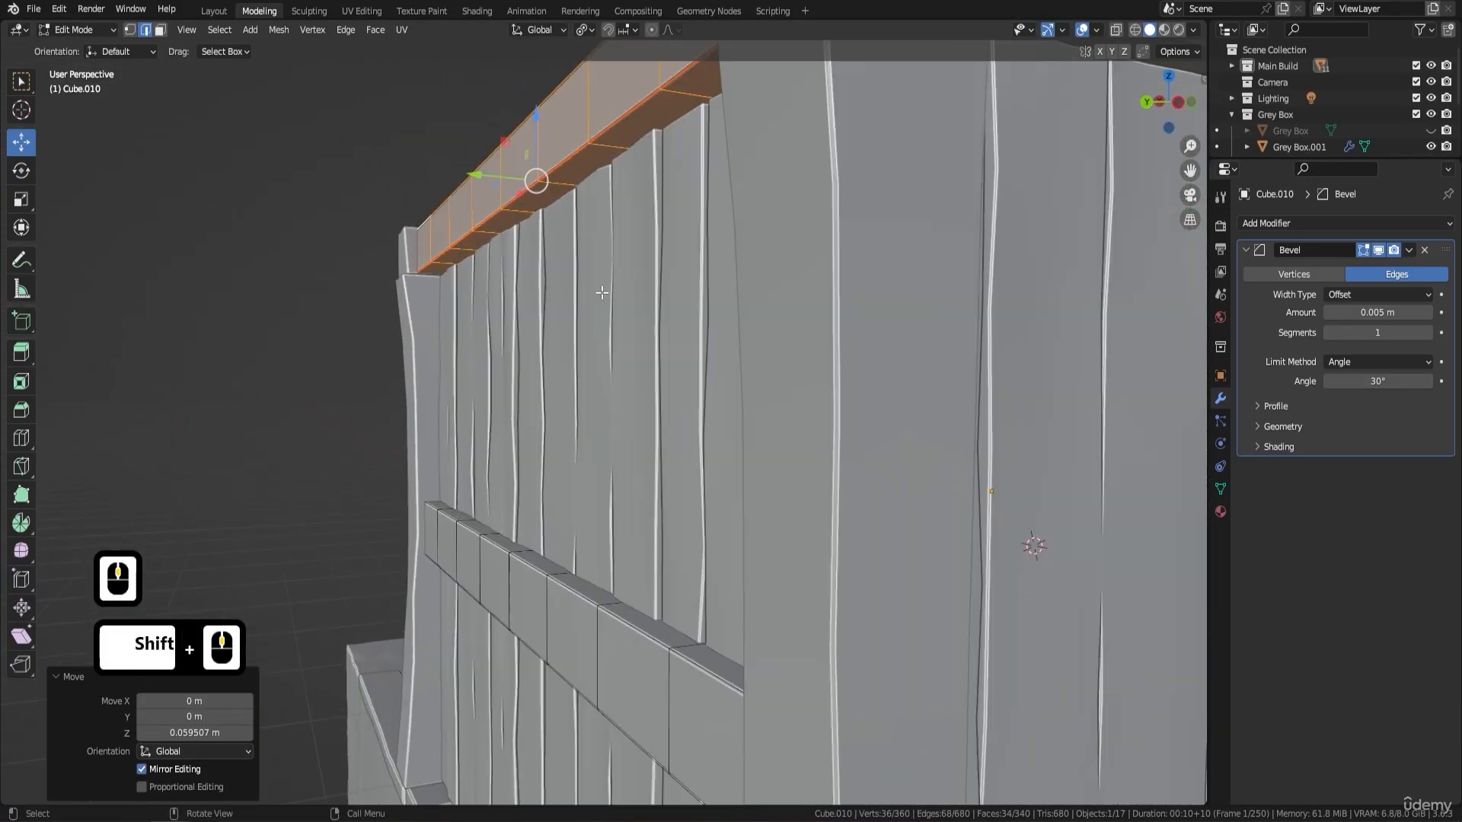
left_click(536, 132)
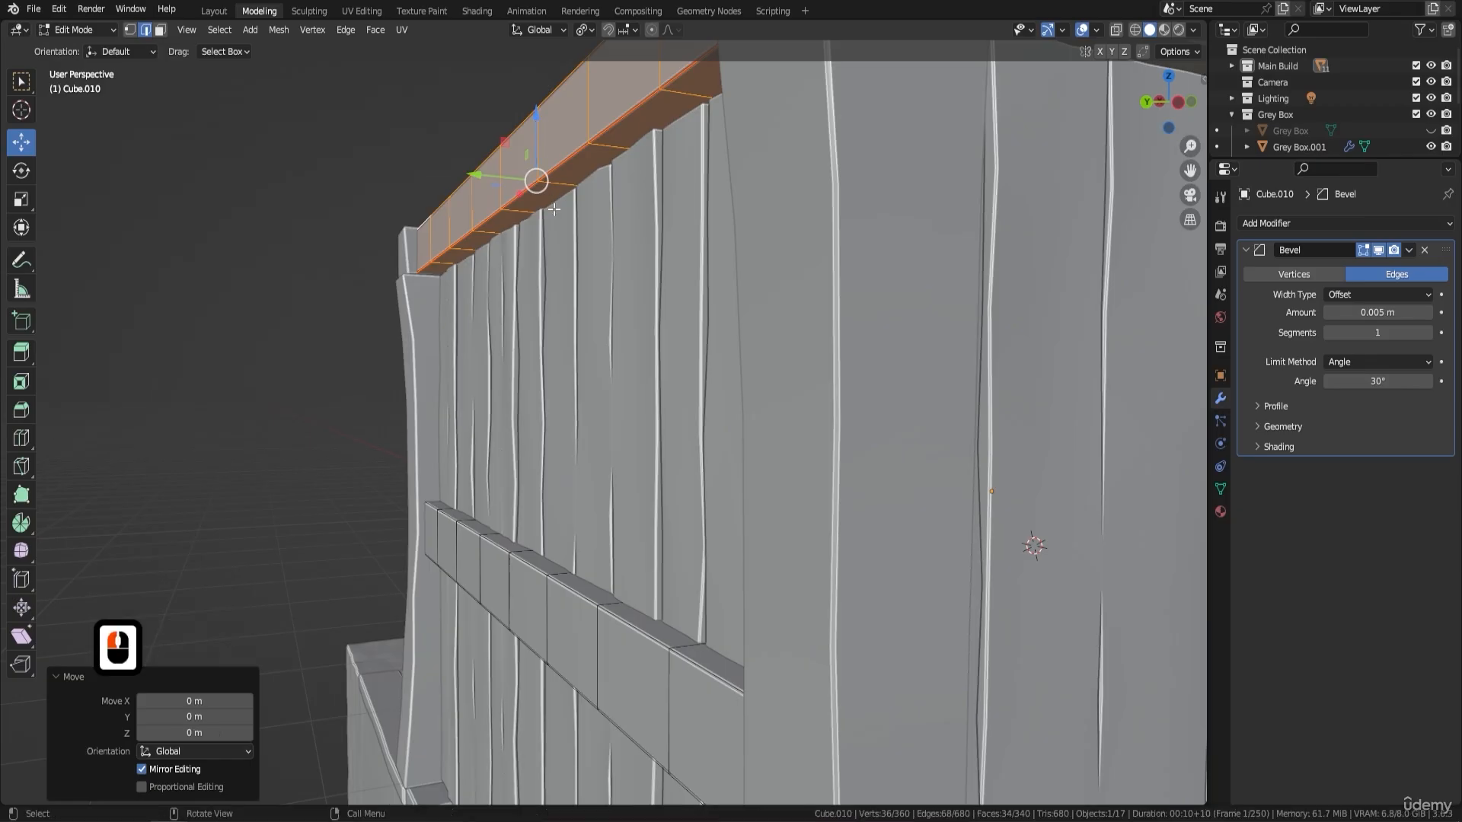
middle_click_drag(536, 134, 646, 153)
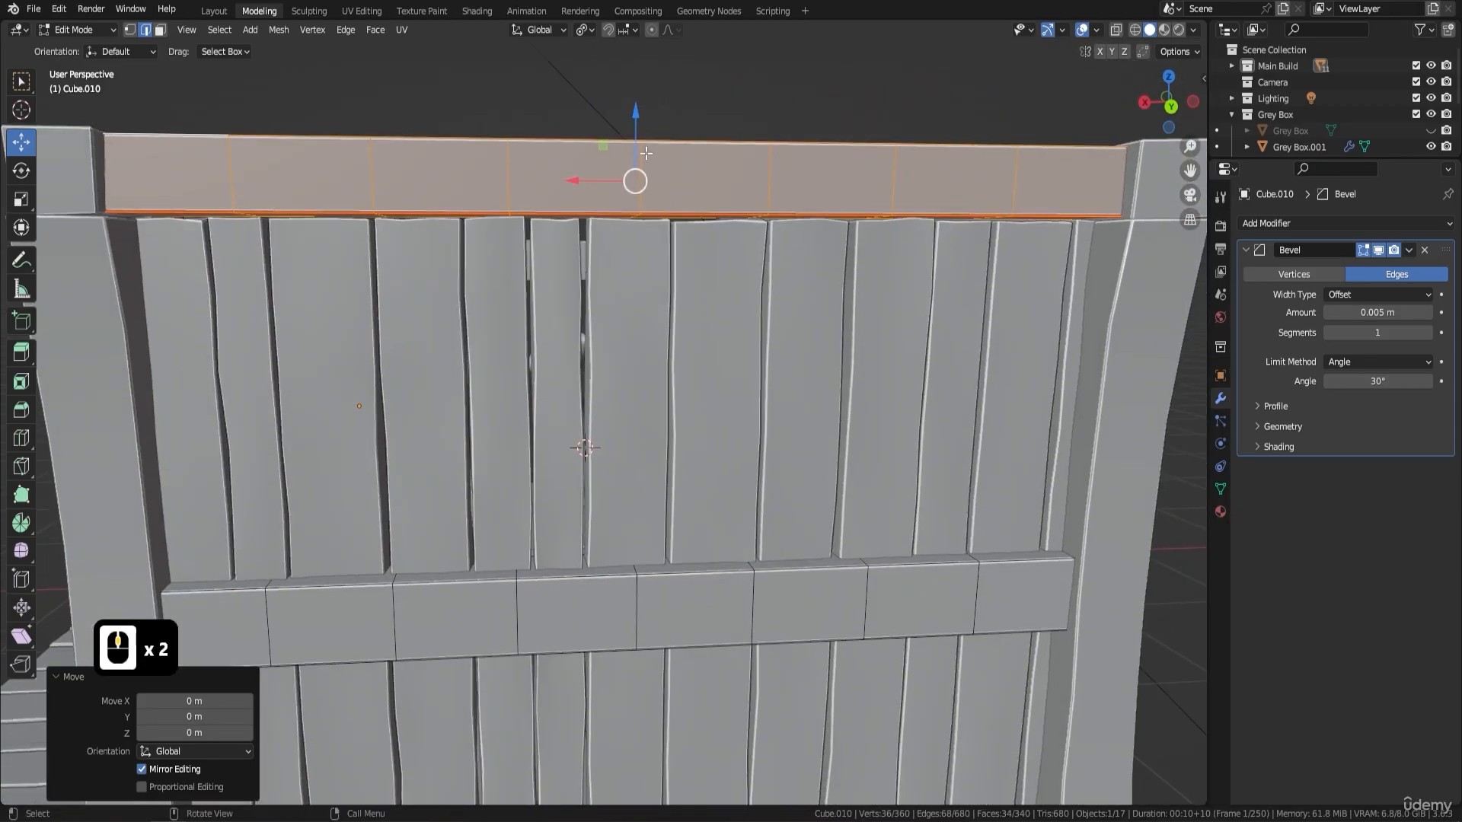
left_click_drag(636, 109, 639, 116)
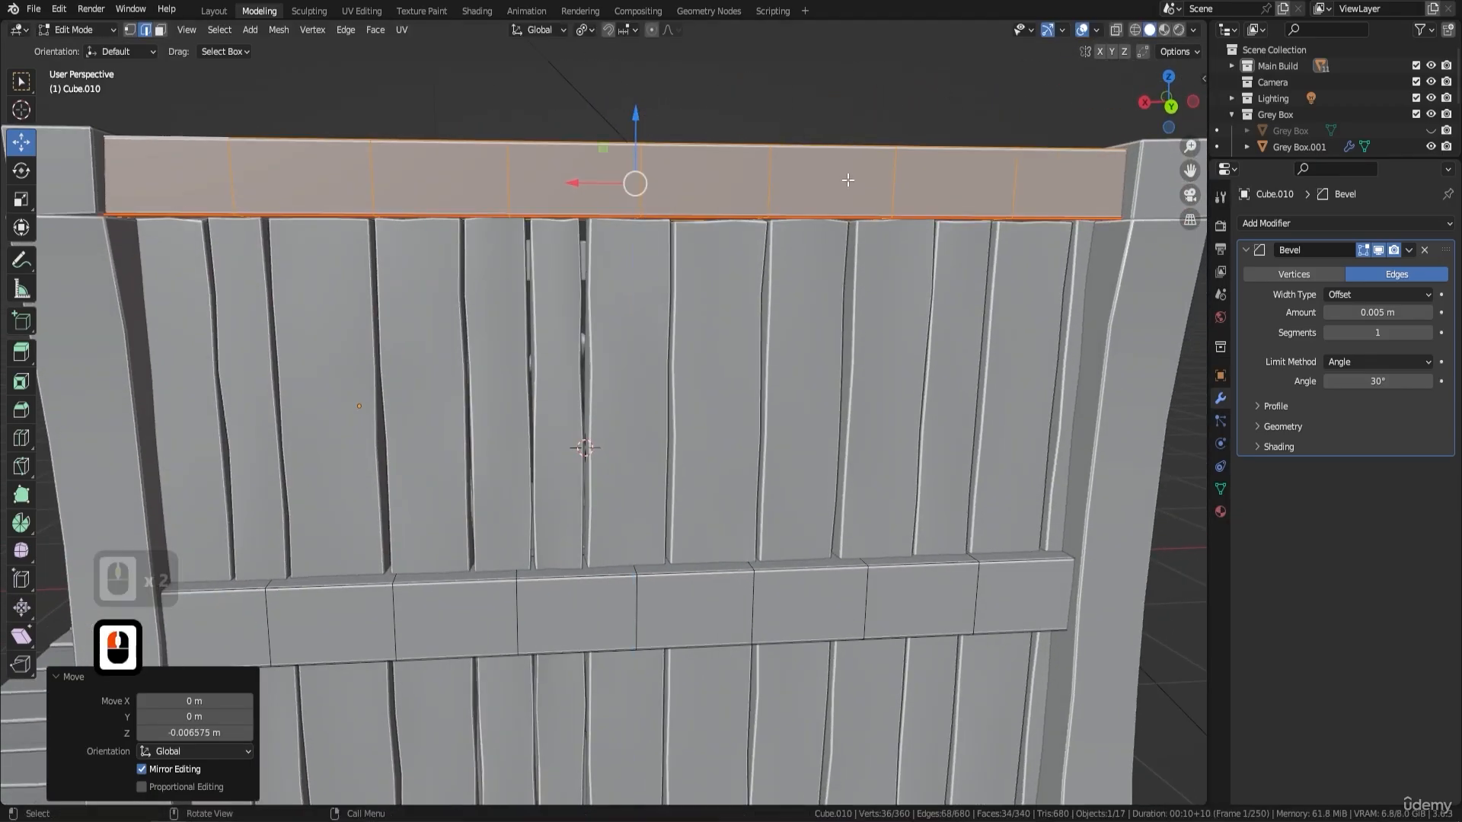
- In top view, scale the upper beam to 0.965 along X and shift it about -0.011 m in X to fit between the side beams
middle_click_drag(639, 116, 963, 326)
key("KP_7")
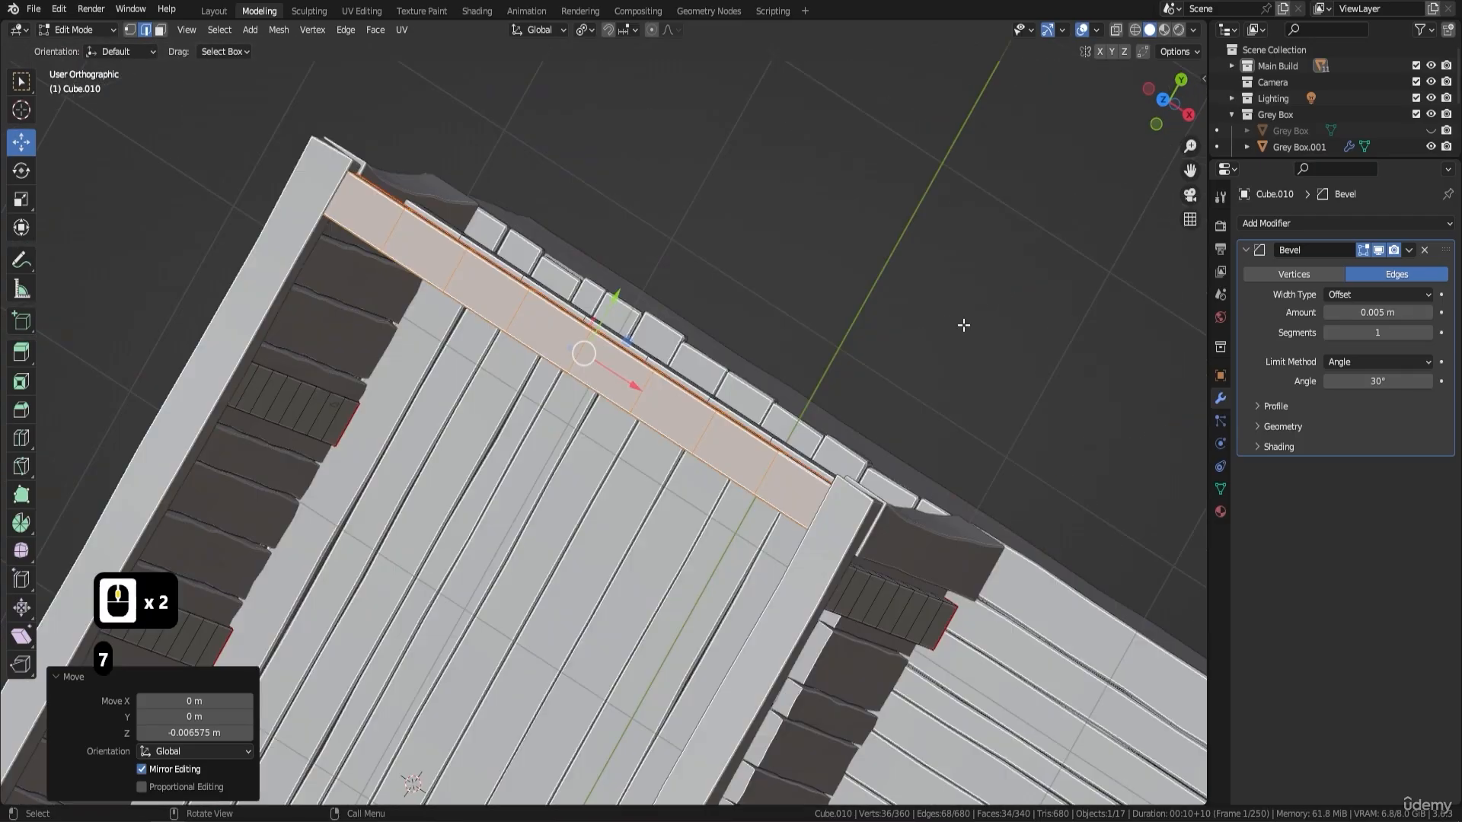
key("s")
key("x")
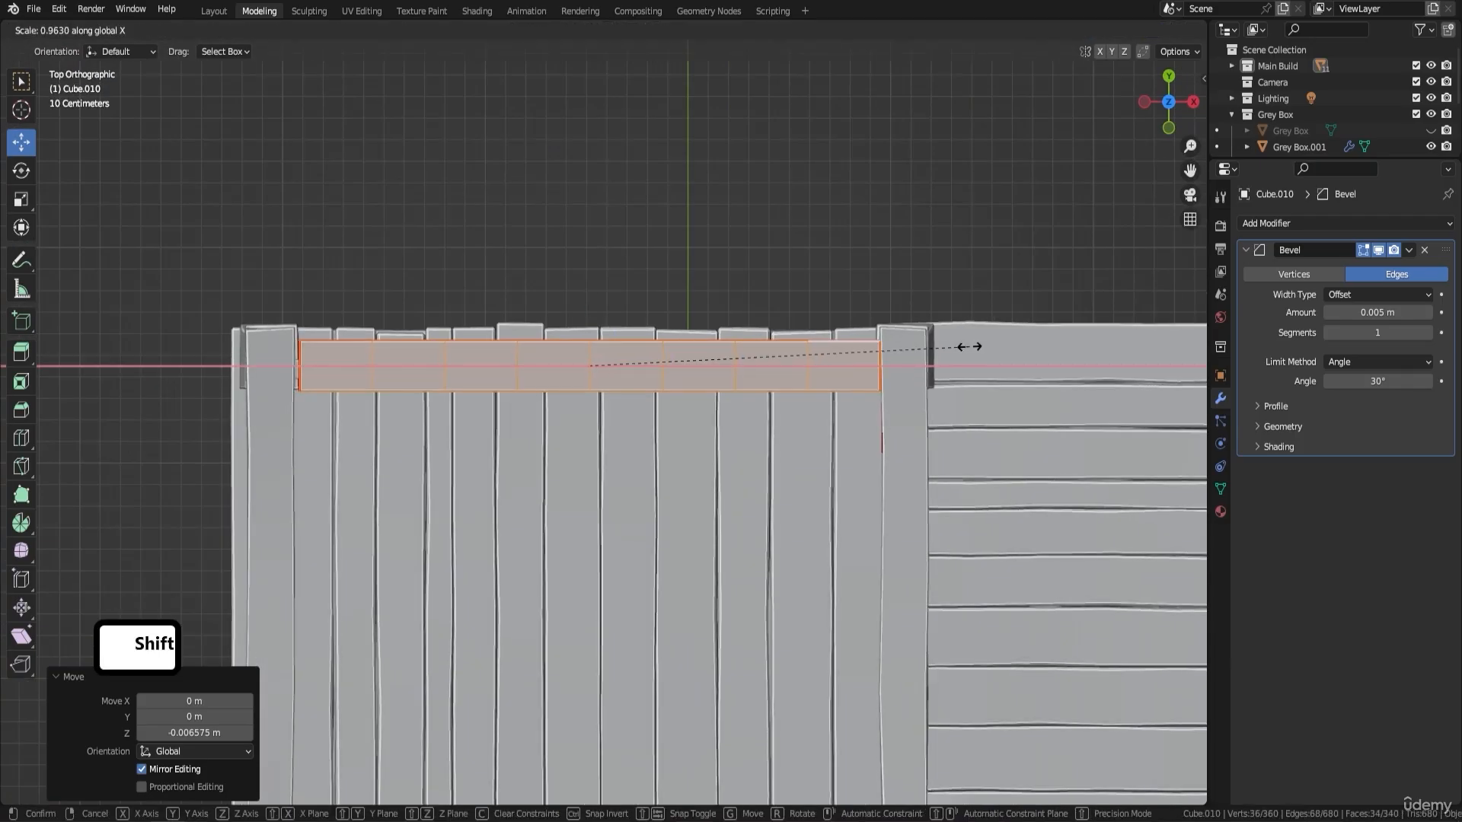
left_click(969, 346, "shift")
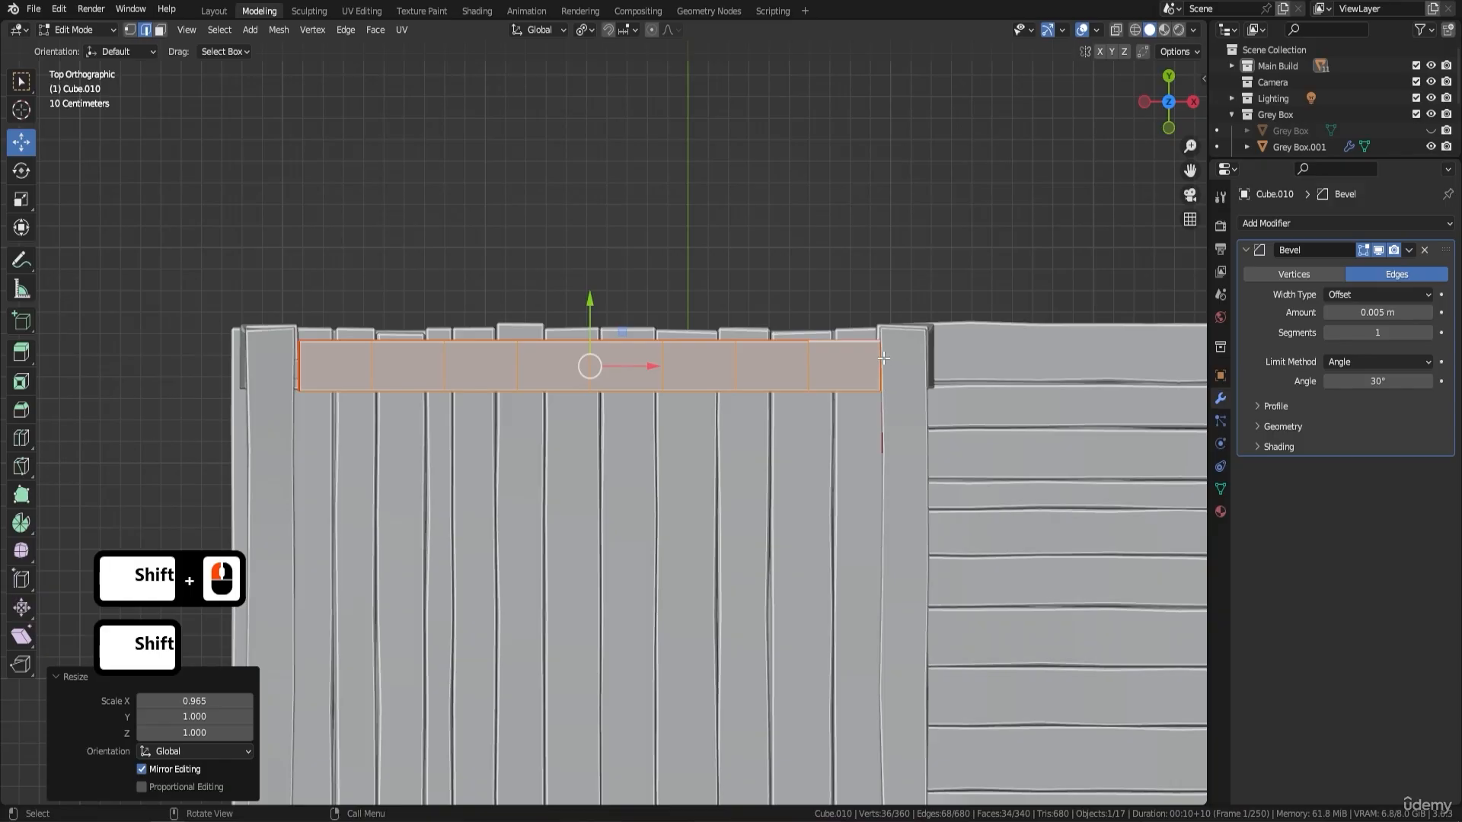
left_click_drag(653, 368, 647, 371)
middle_click_drag(1030, 350, 610, 227)
scroll(340, 258, "up", 1)
scroll(511, 360, "up", 1)
middle_click_drag(340, 258, 552, 354, "shift")
scroll(507, 338, "down", 1)
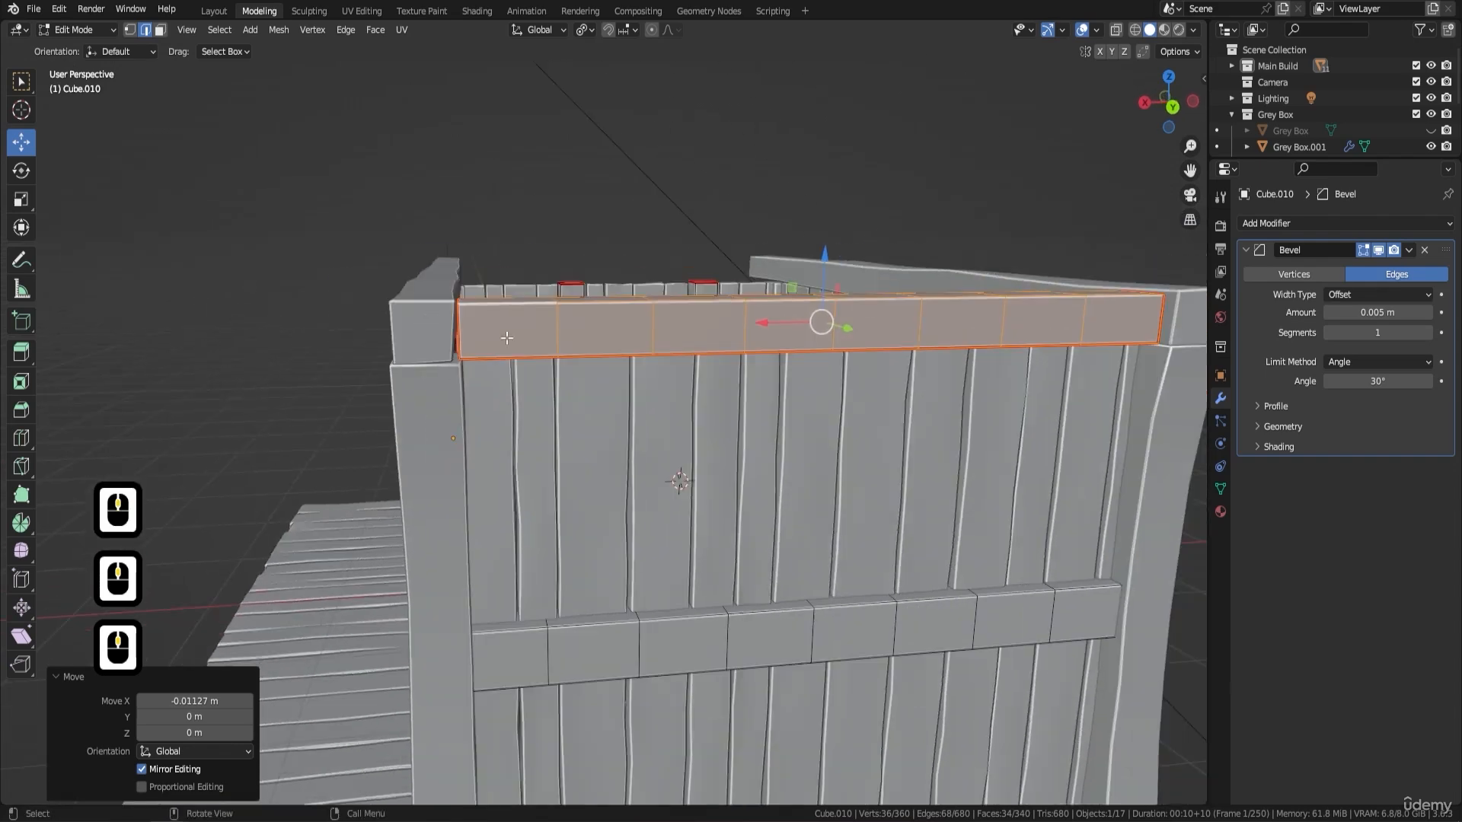
scroll(464, 320, "up", 1)
middle_click_drag(734, 488, 750, 487)
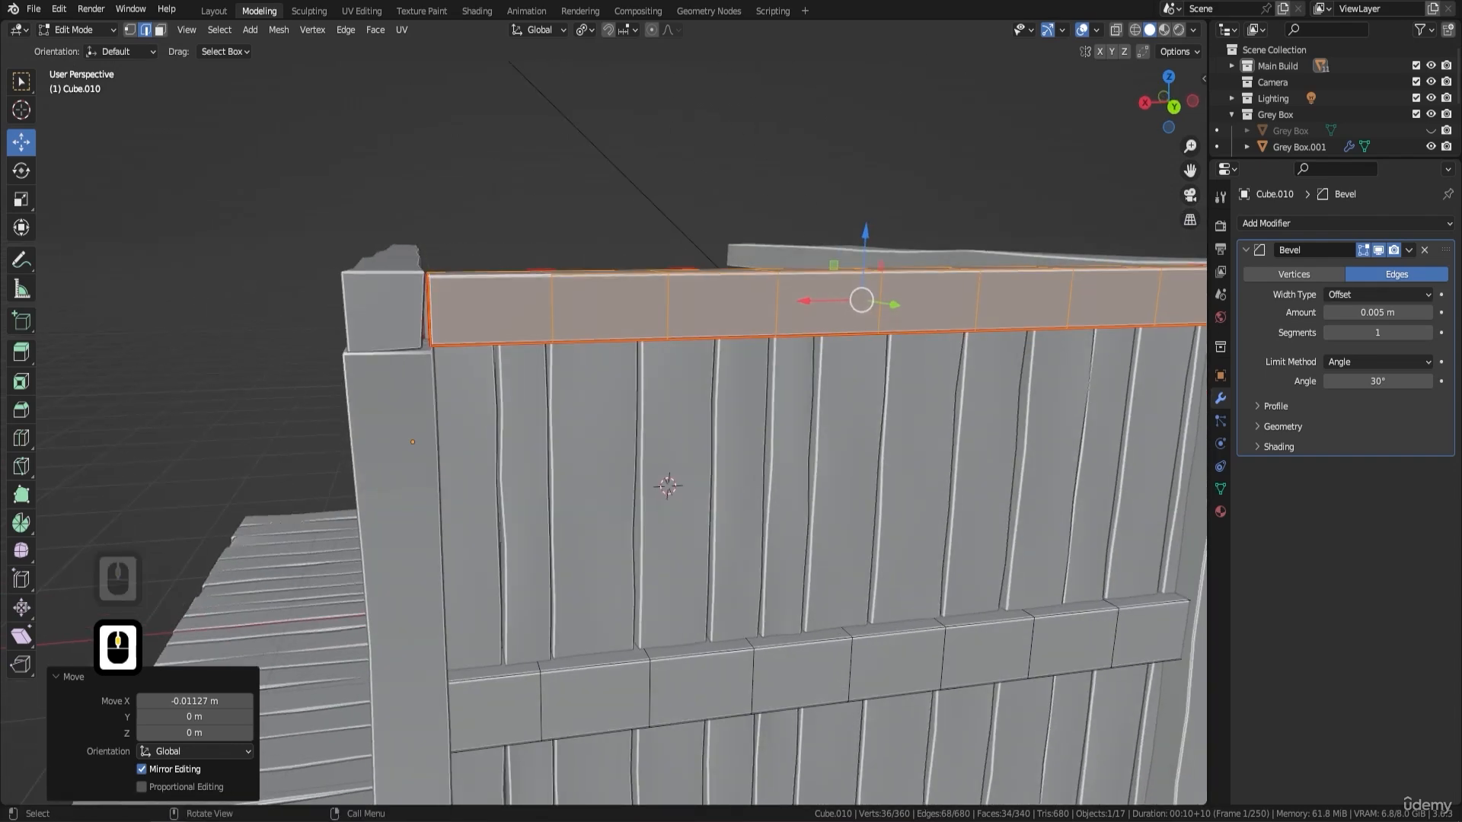
key("s")
key("x")
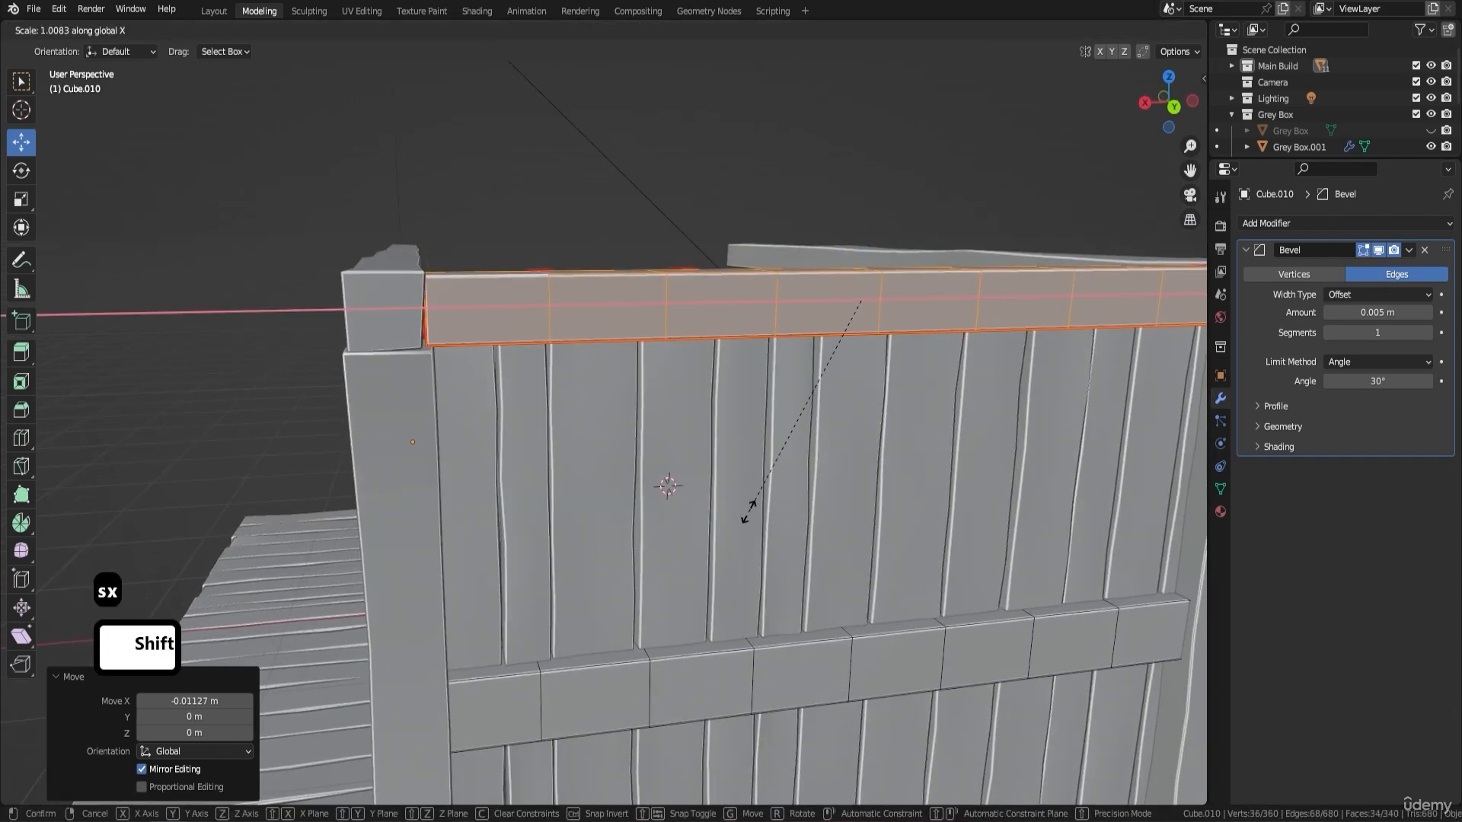
right_click(750, 498, "shift")
- Duplicate the selected upper back wall beam and move the copy about -4.51 m along Y to the front wall
key("Tab")
middle_click_drag(852, 407, 892, 275, "shift")
scroll(889, 270, "down", 4)
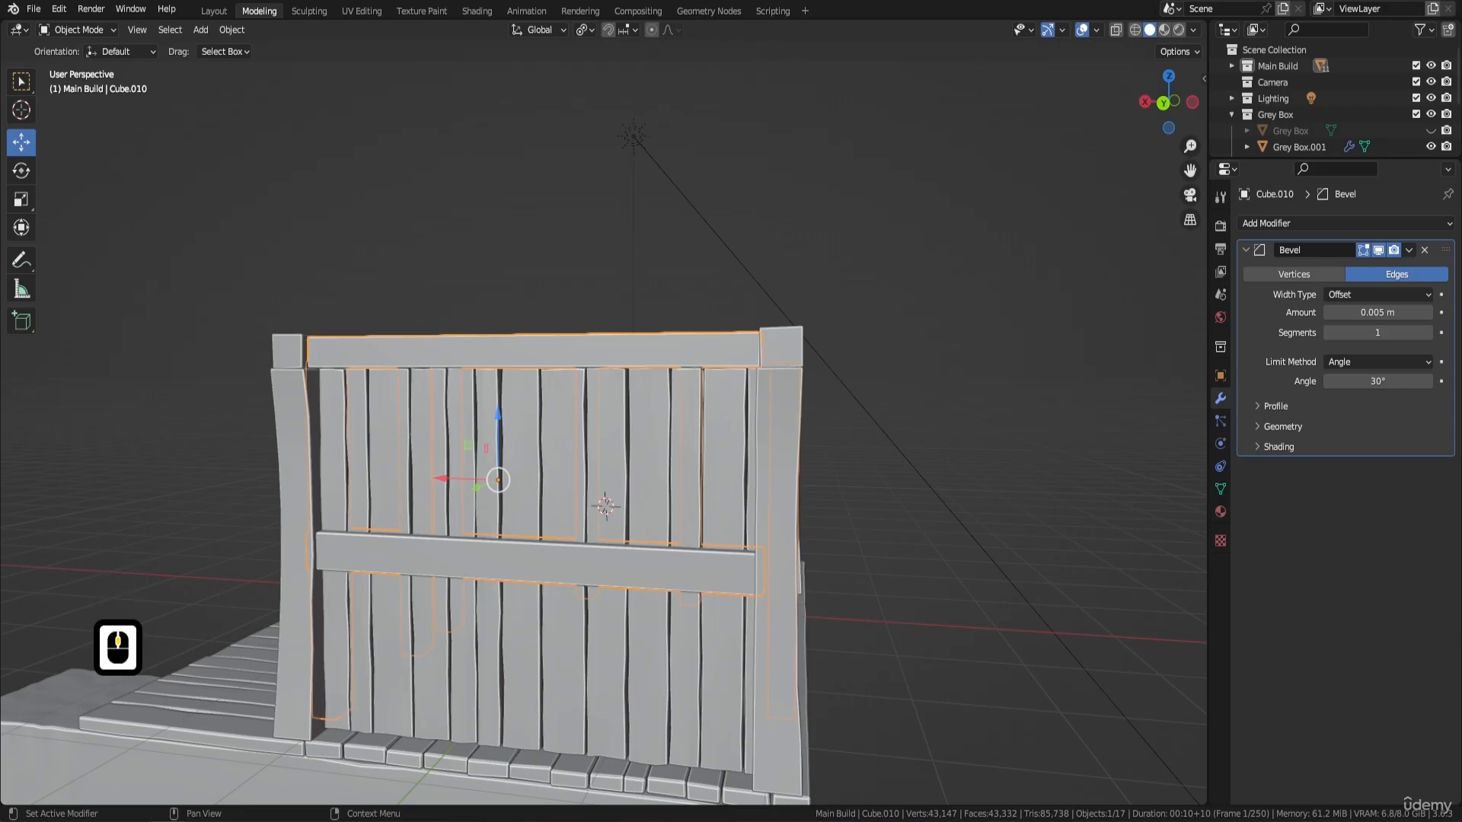
middle_click_drag(581, 351, 507, 354)
key("Tab")
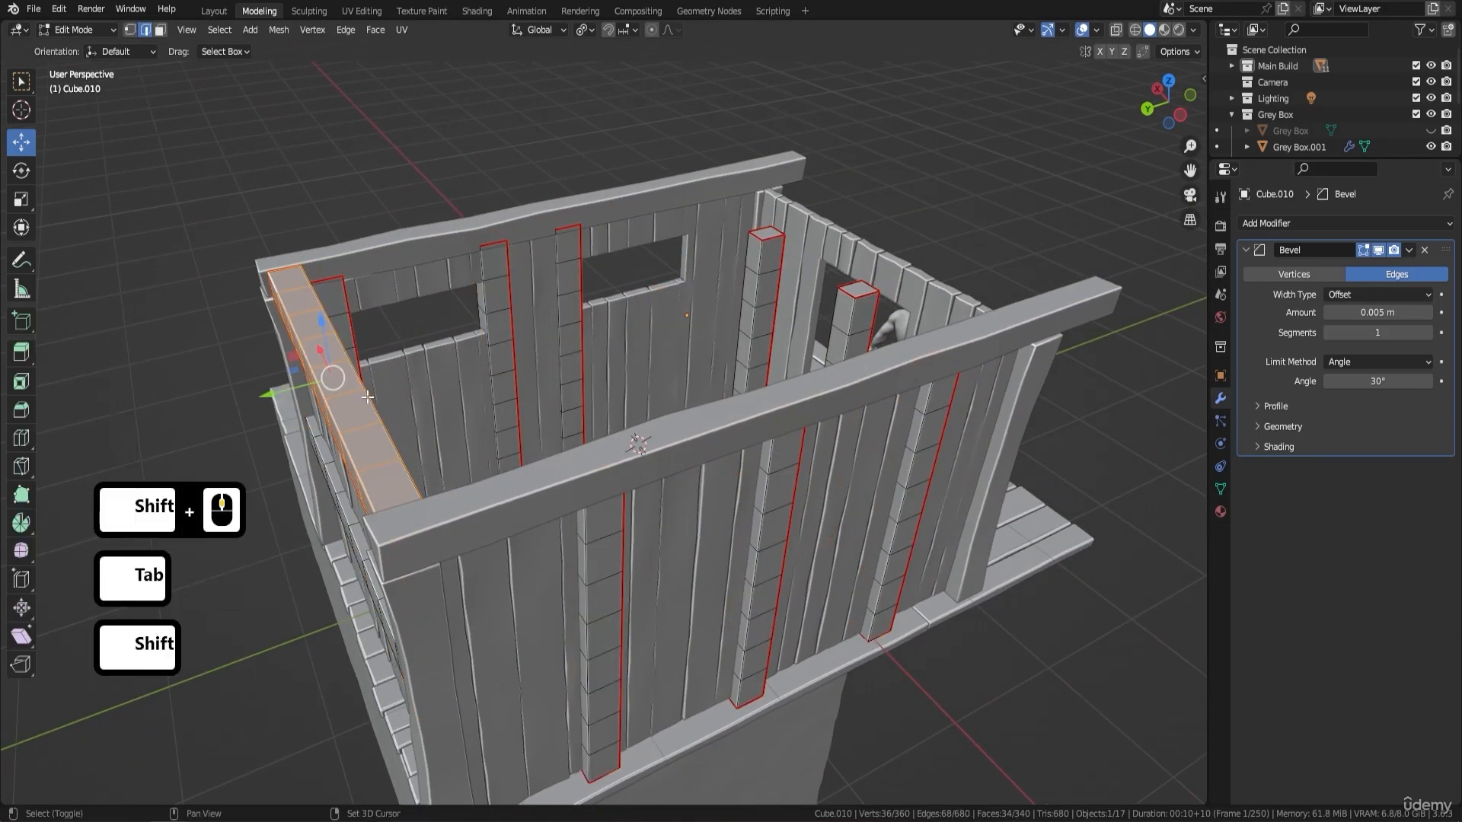
key("shift+d")
key("Return")
middle_click_drag(523, 318, 473, 358)
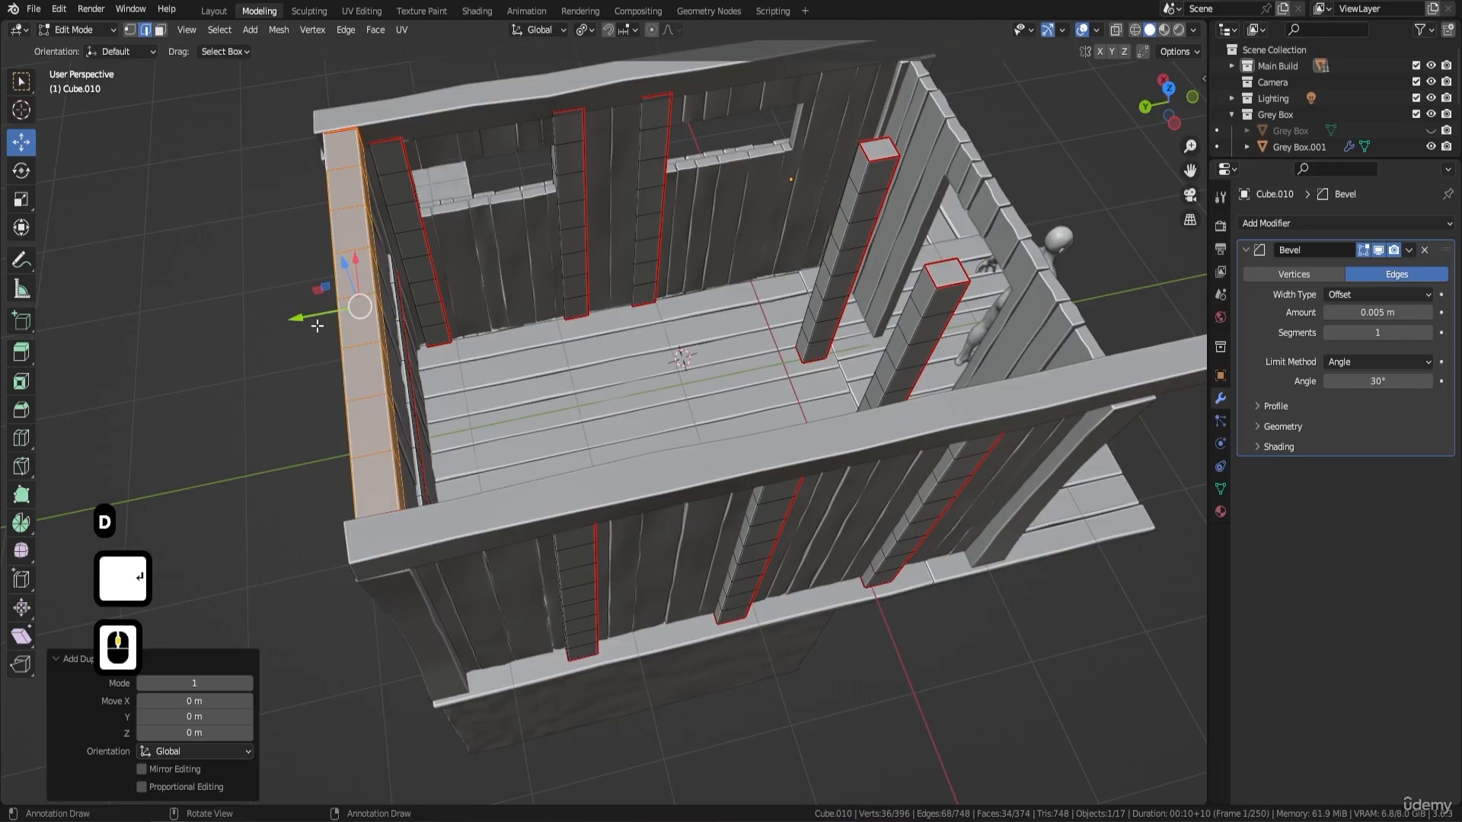
left_click_drag(318, 326, 962, 255)
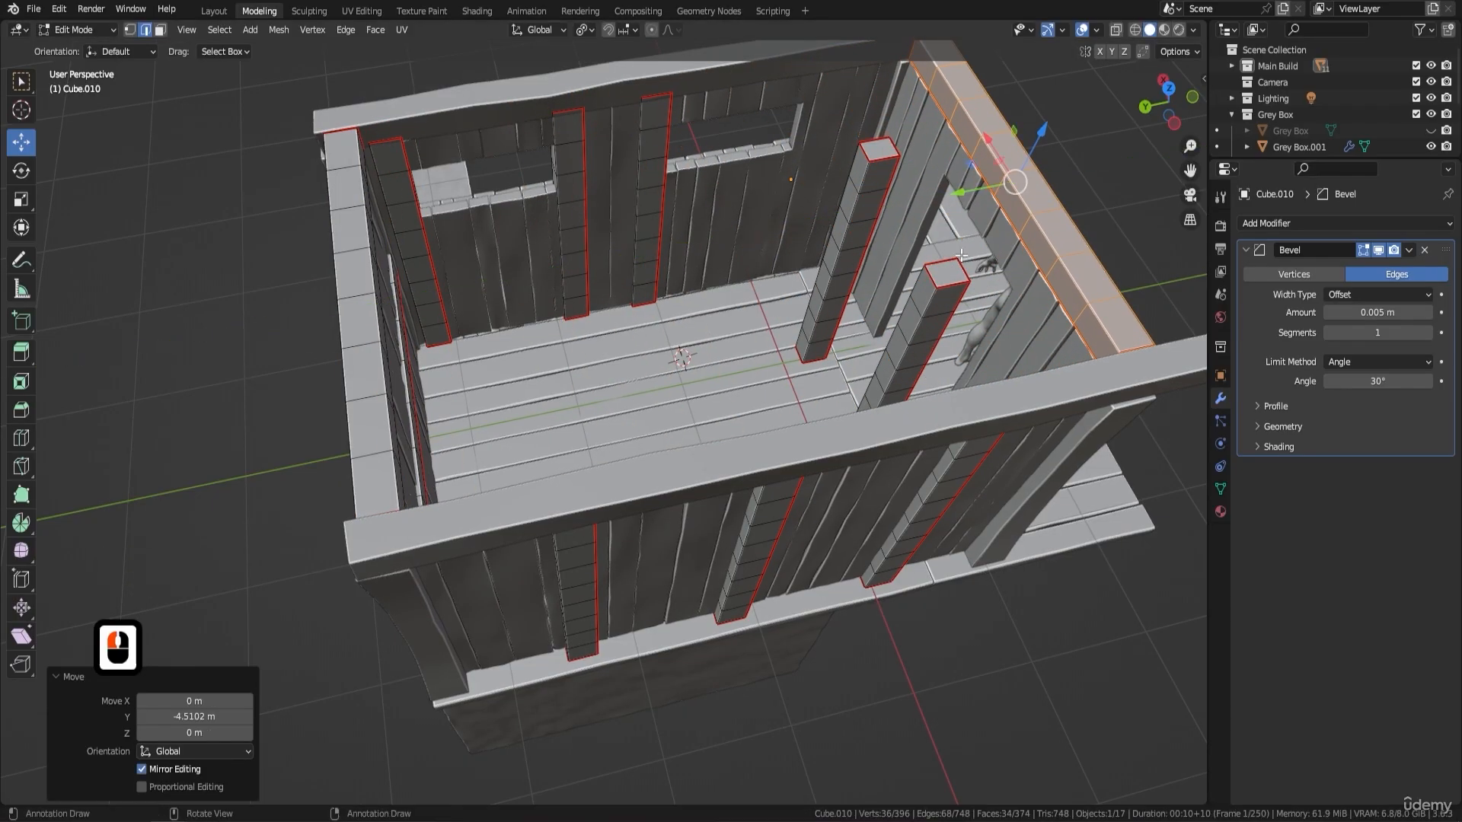
- Shift the front wall beam about 0.035 m along Y, then about -0.058 m along Y to align it with the wall
middle_click_drag(961, 255, 834, 283, "shift")
middle_click_drag(940, 305, 738, 202)
middle_click_drag(788, 312, 918, 305)
left_click_drag(929, 362, 936, 354)
middle_click_drag(937, 354, 1170, 315)
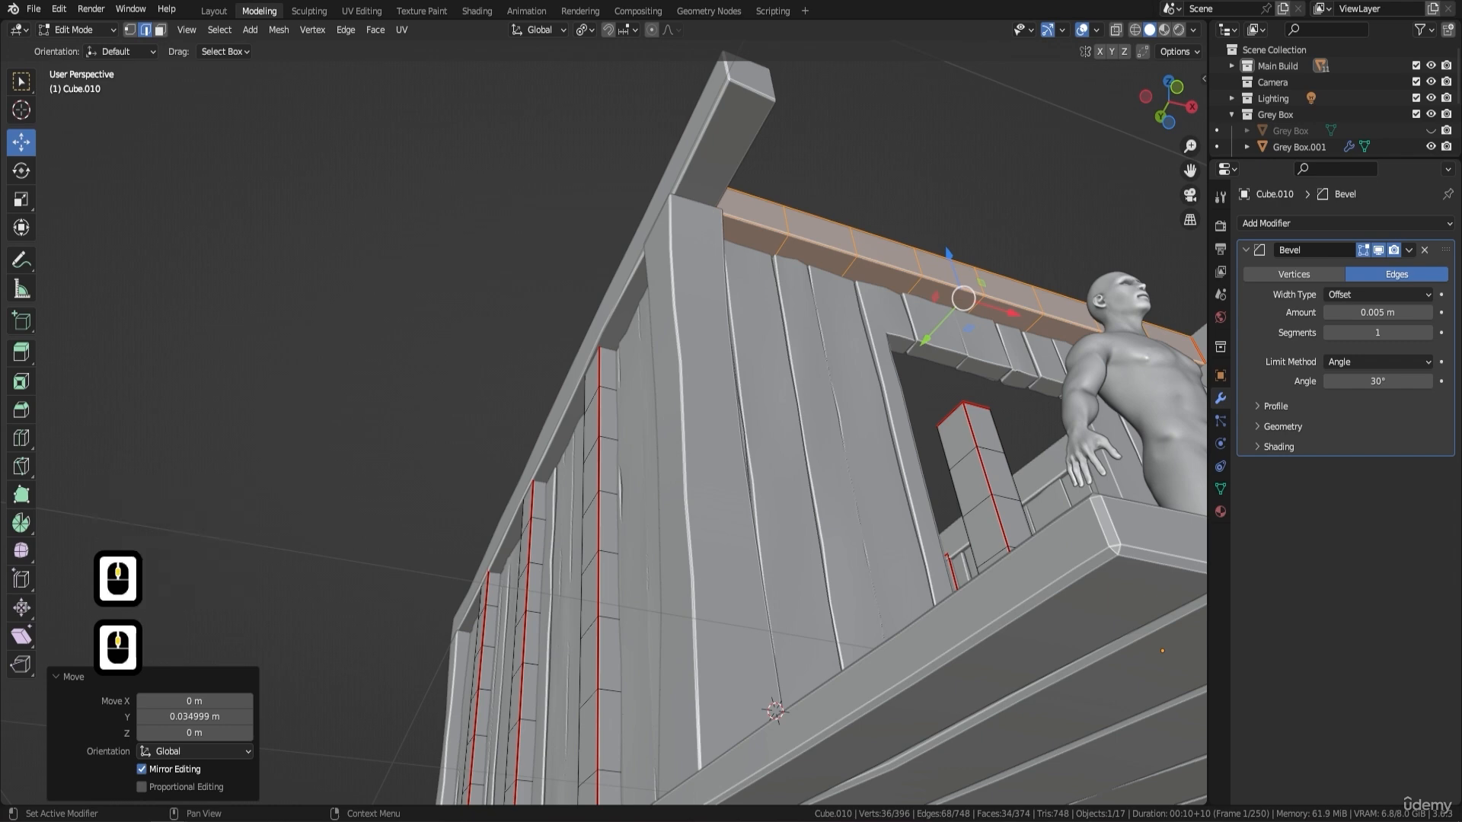
middle_click_drag(935, 261, 828, 288)
left_click_drag(596, 312, 577, 310)
middle_click_drag(577, 308, 643, 312)
- Select the row of inner side faces along the front wall beam and move it about 0.066 m along Y, then adjust it slightly
scroll(545, 374, "down", 2)
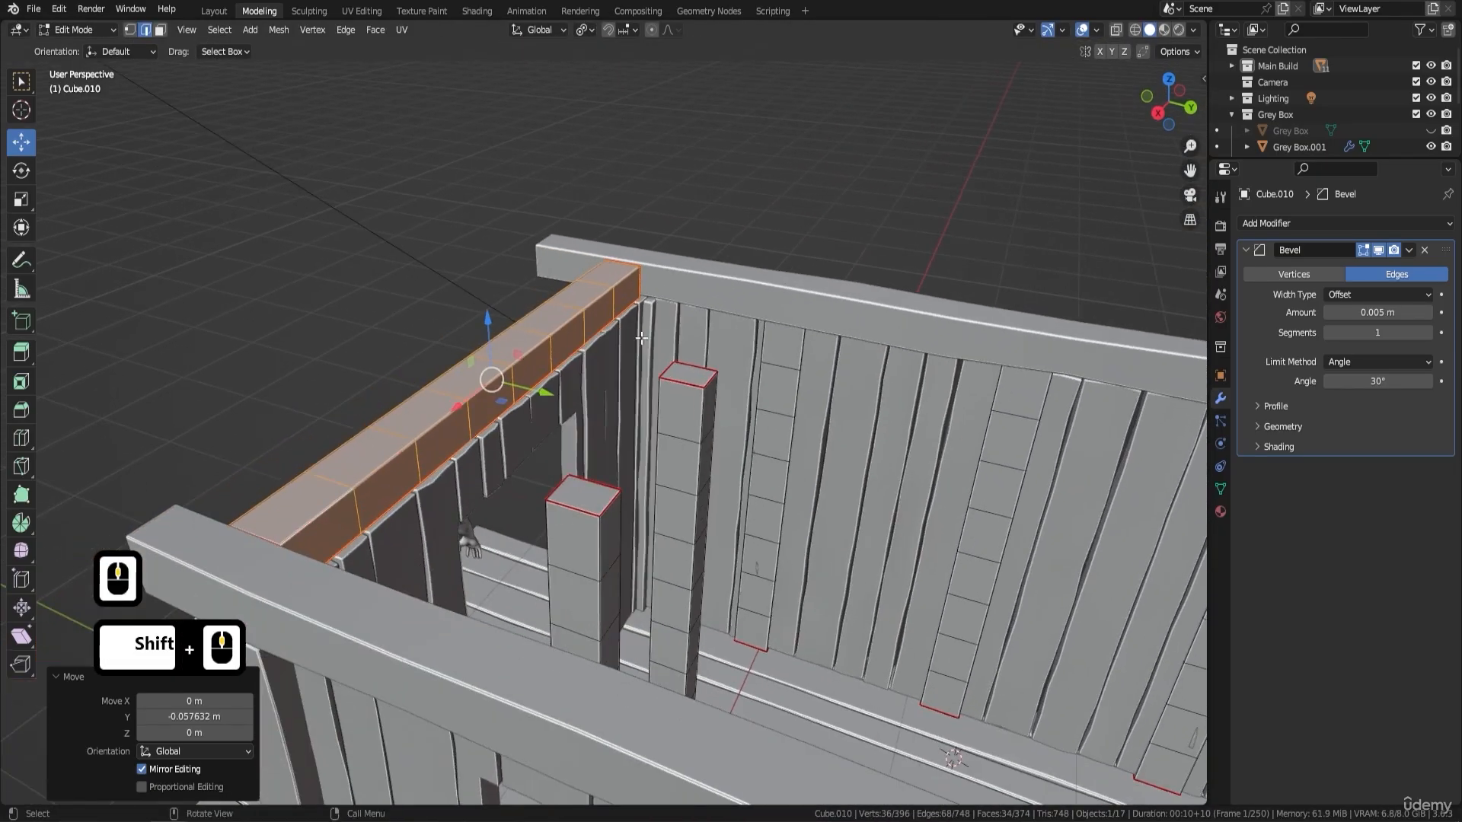
scroll(564, 368, "up", 2)
middle_click_drag(564, 369, 598, 345, "shift")
left_click(813, 275)
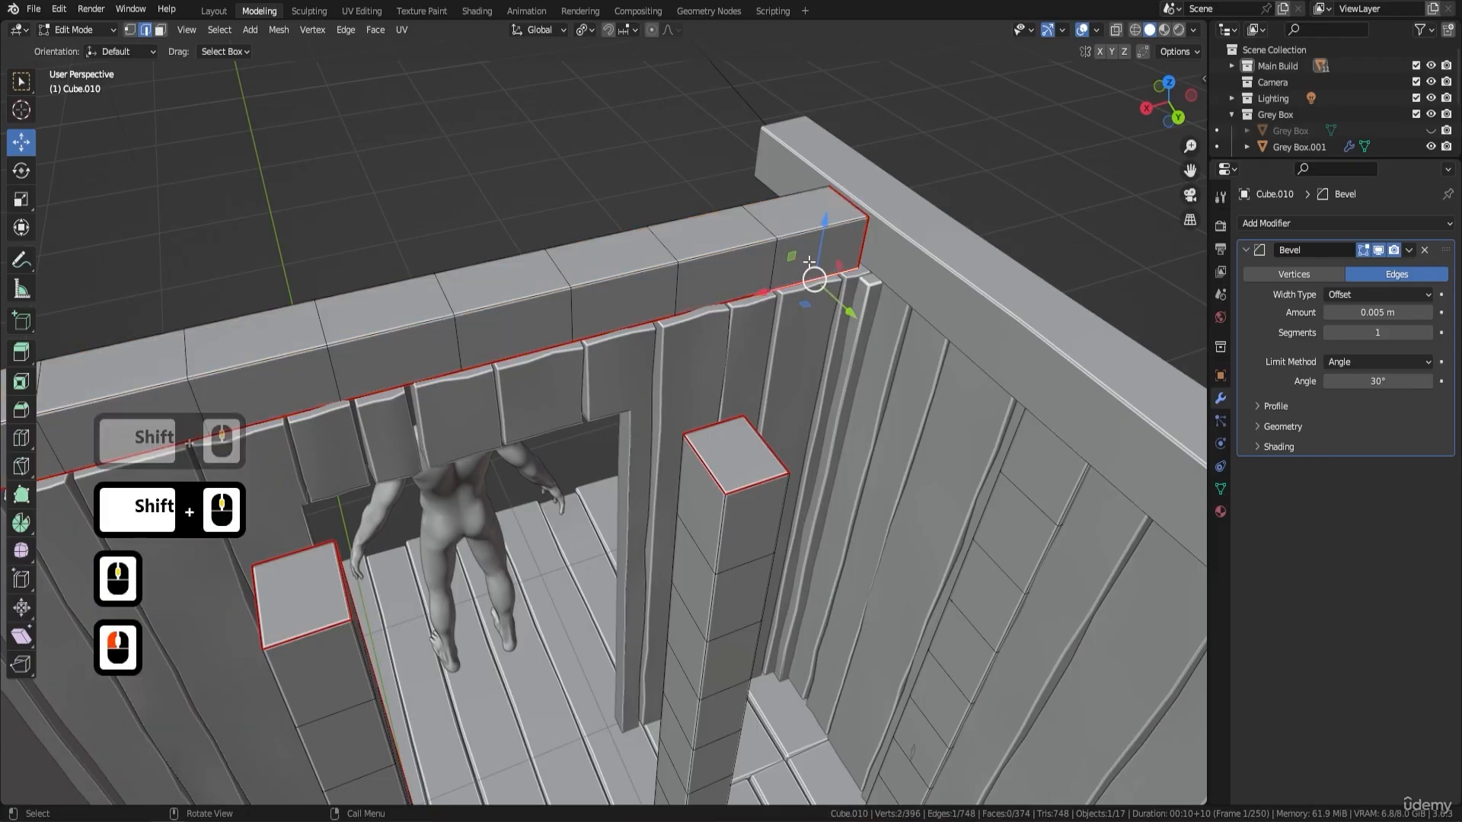
left_click(161, 30)
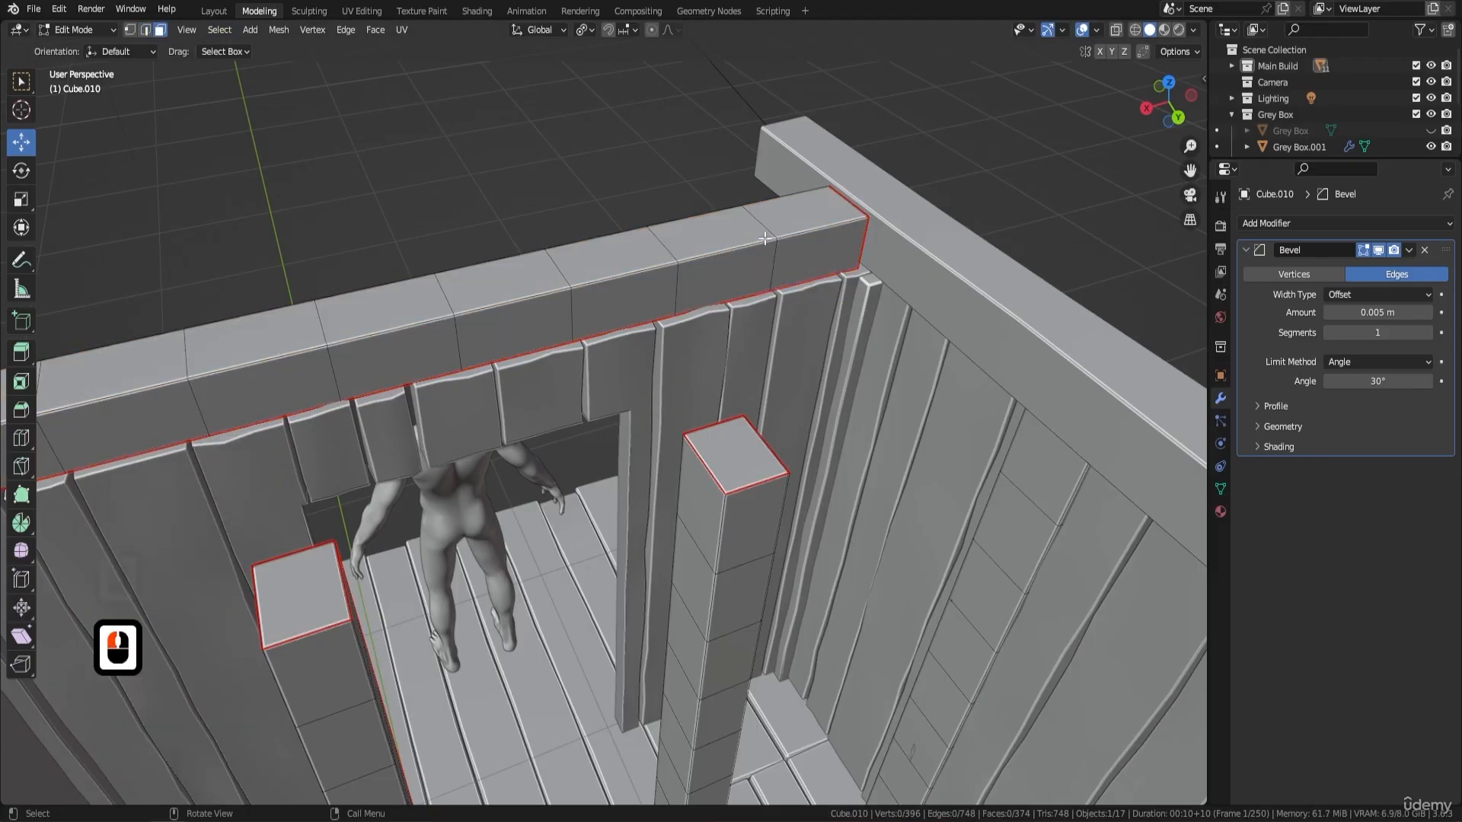
double_click(810, 258)
middle_click_drag(811, 259, 584, 260)
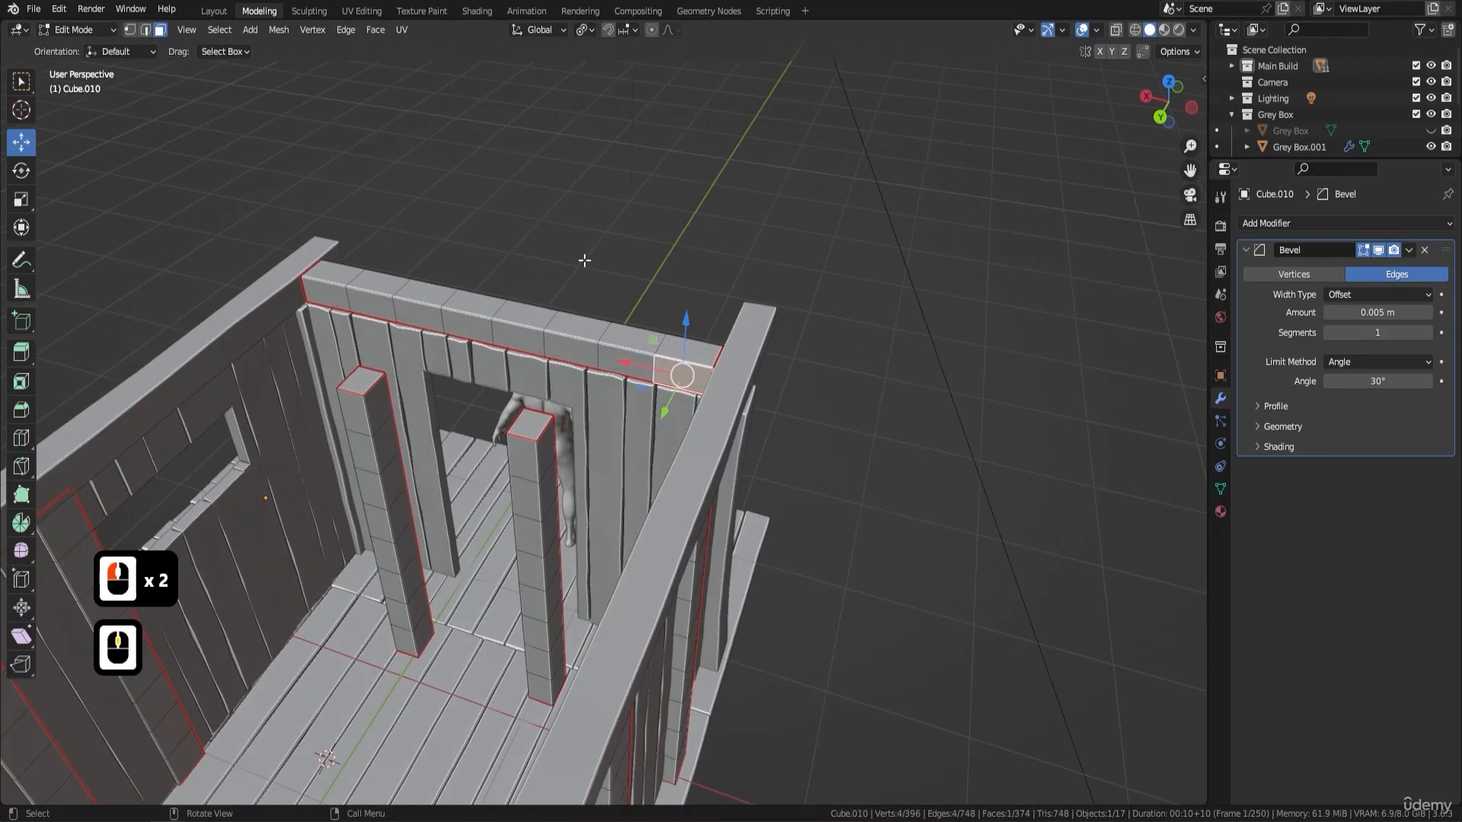
left_click(316, 296, "ctrl")
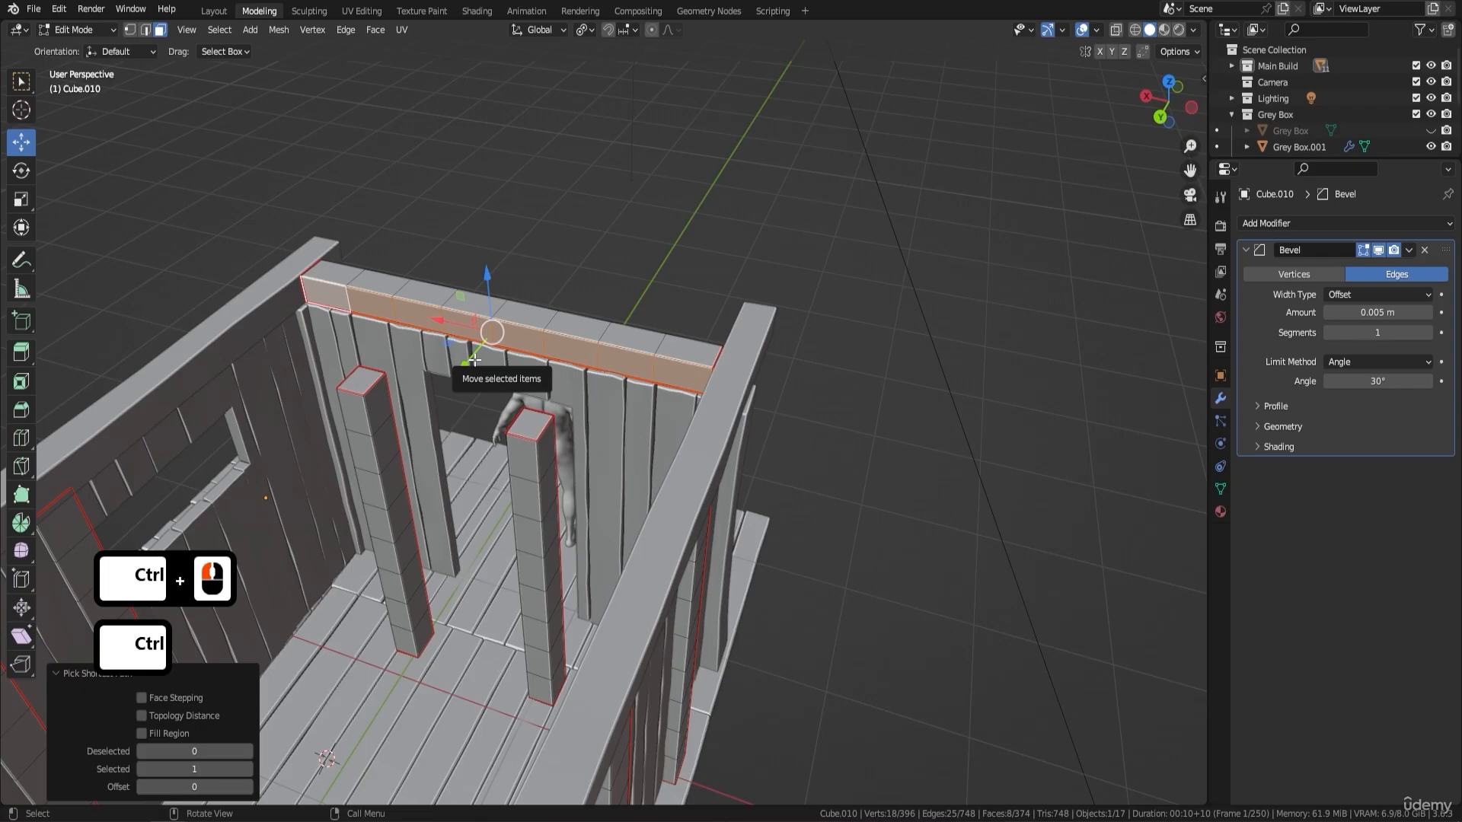
left_click_drag(467, 362, 461, 368)
middle_click_drag(461, 367, 466, 400)
scroll(466, 400, "up", 2)
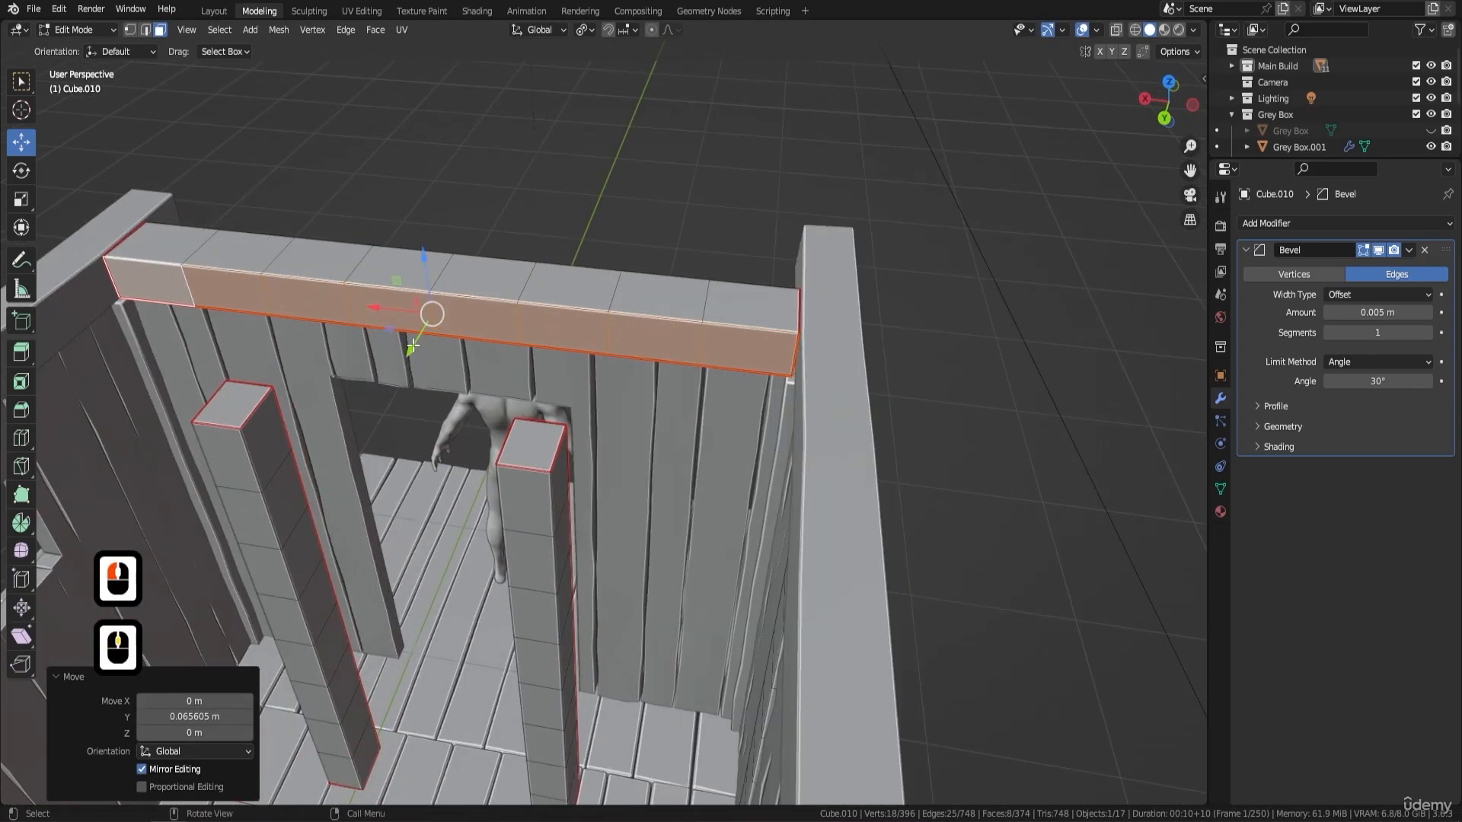
left_click_drag(413, 346, 408, 350)
- Select the whole linked middle beam on the back wall and scale it to 0.971 along X
middle_click_drag(528, 391, 612, 338)
middle_click_drag(819, 230, 300, 432)
key("Tab")
scroll(764, 299, "down", 3)
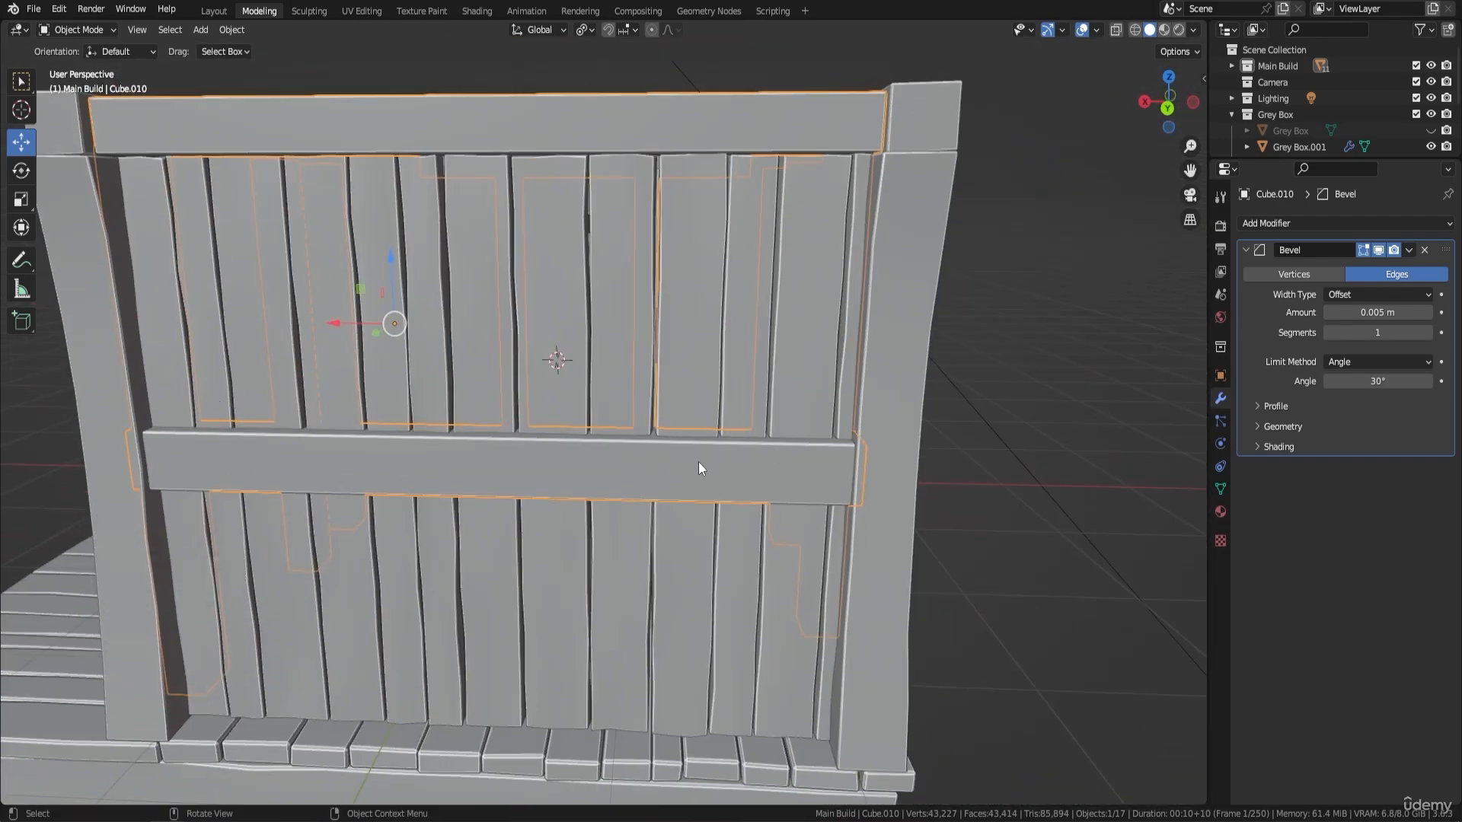
key("Tab")
left_click(570, 453)
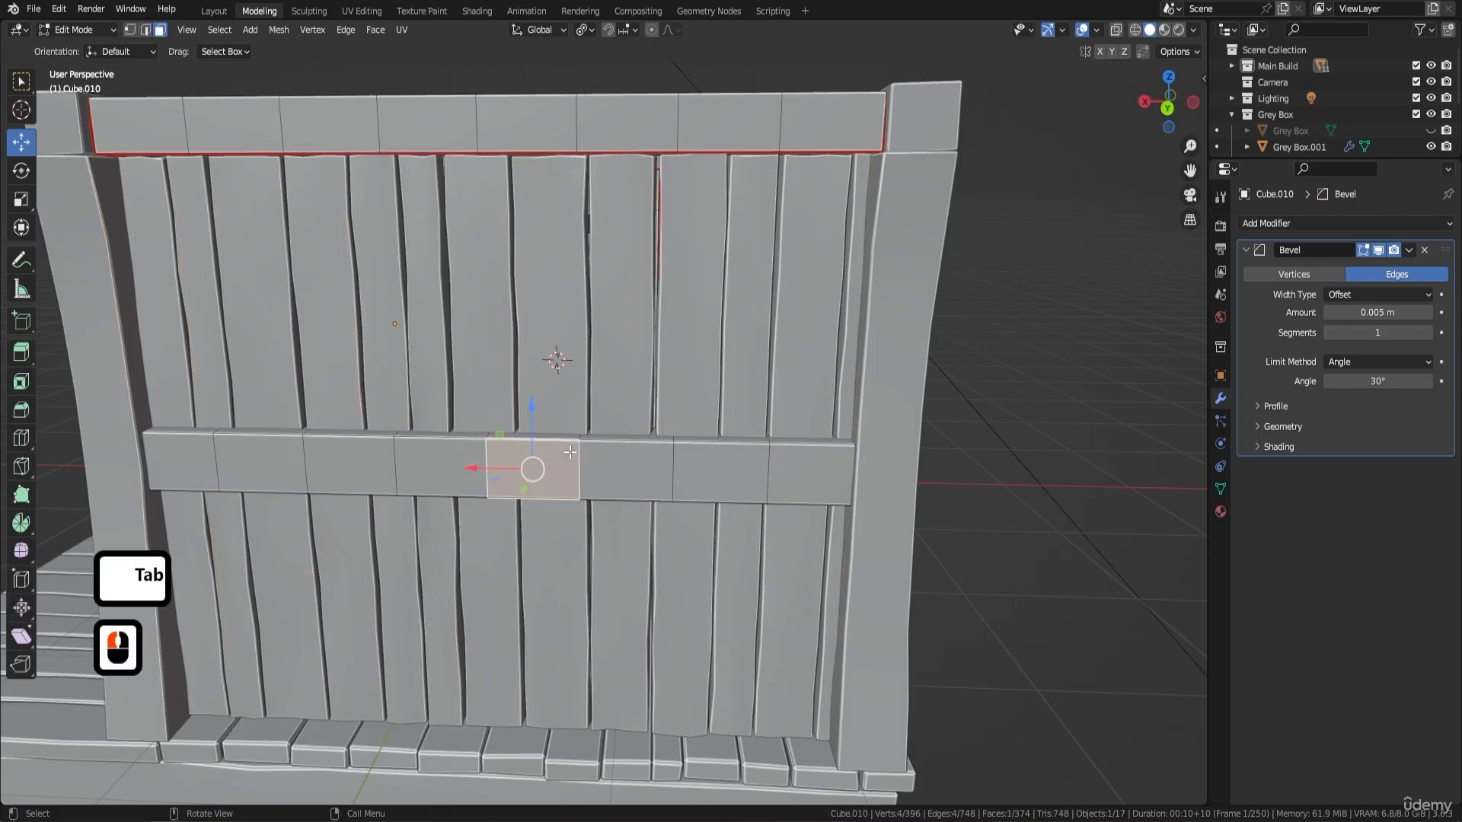
key("l")
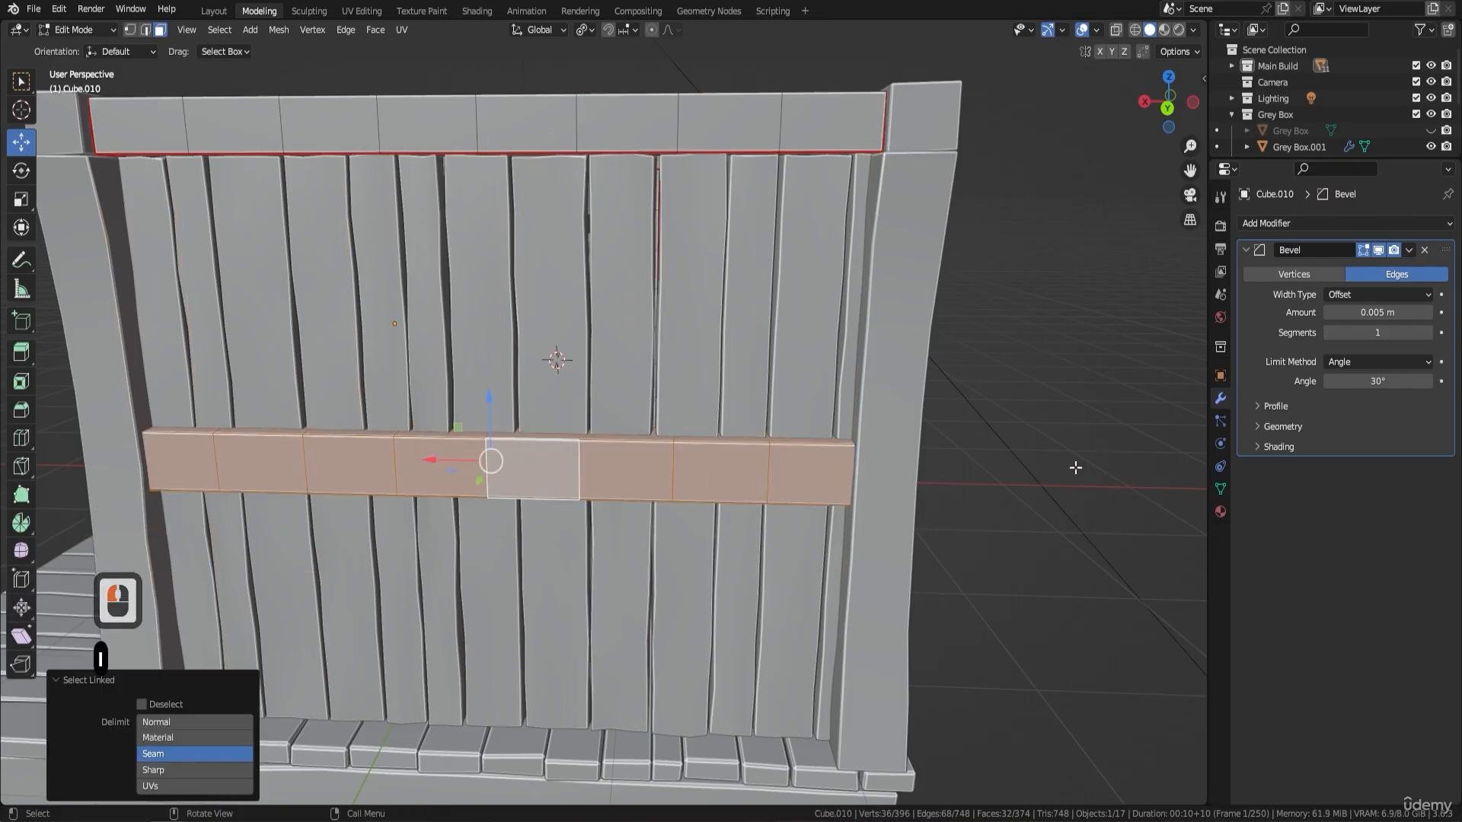
key("s")
key("x")
key("shift")
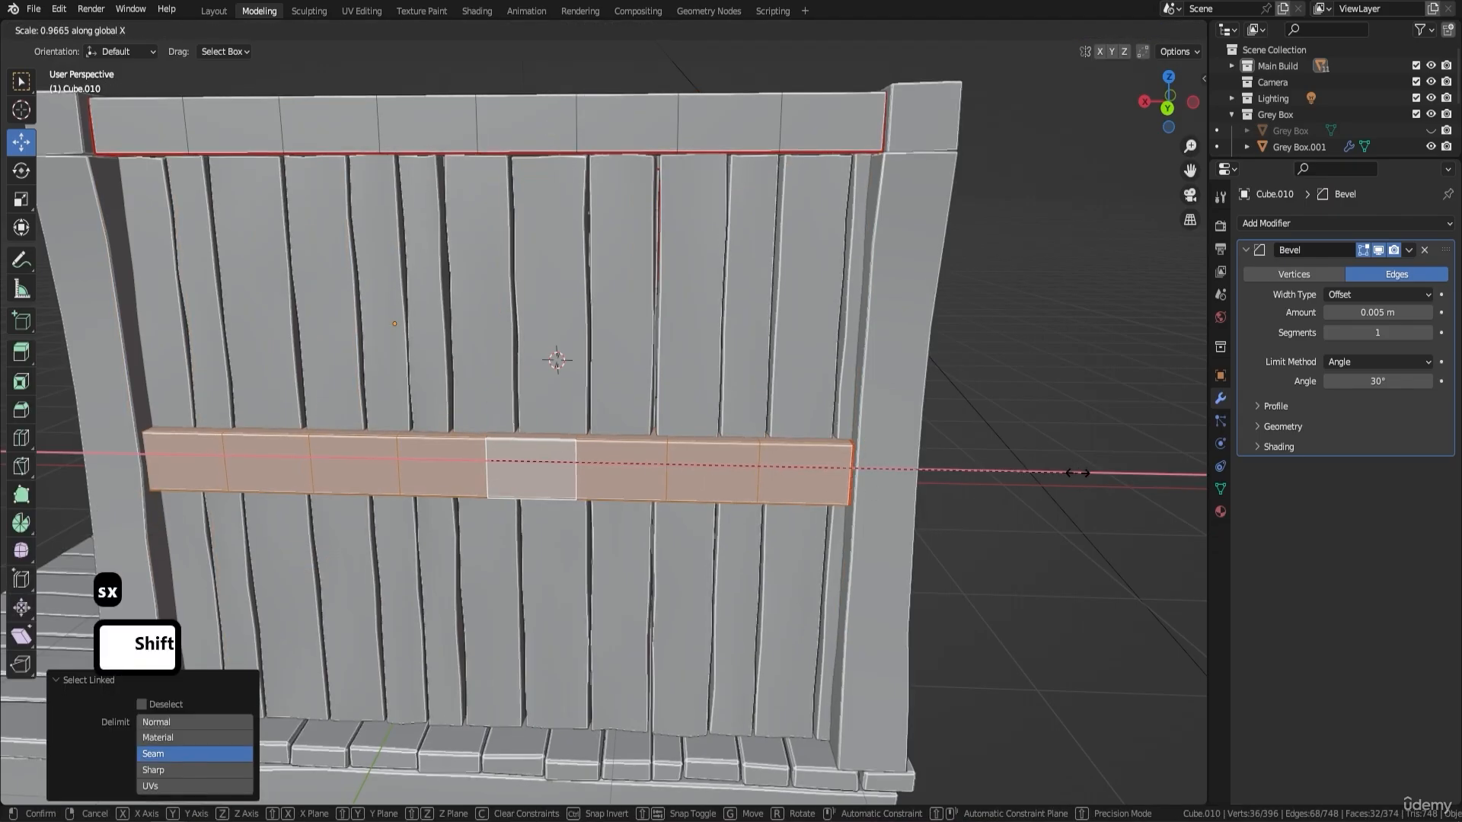
left_click(1107, 473, "shift")
- Shift the middle back wall beam about -0.025 m along X
middle_click_drag(319, 448, 573, 391, "shift")
scroll(607, 385, "up", 2)
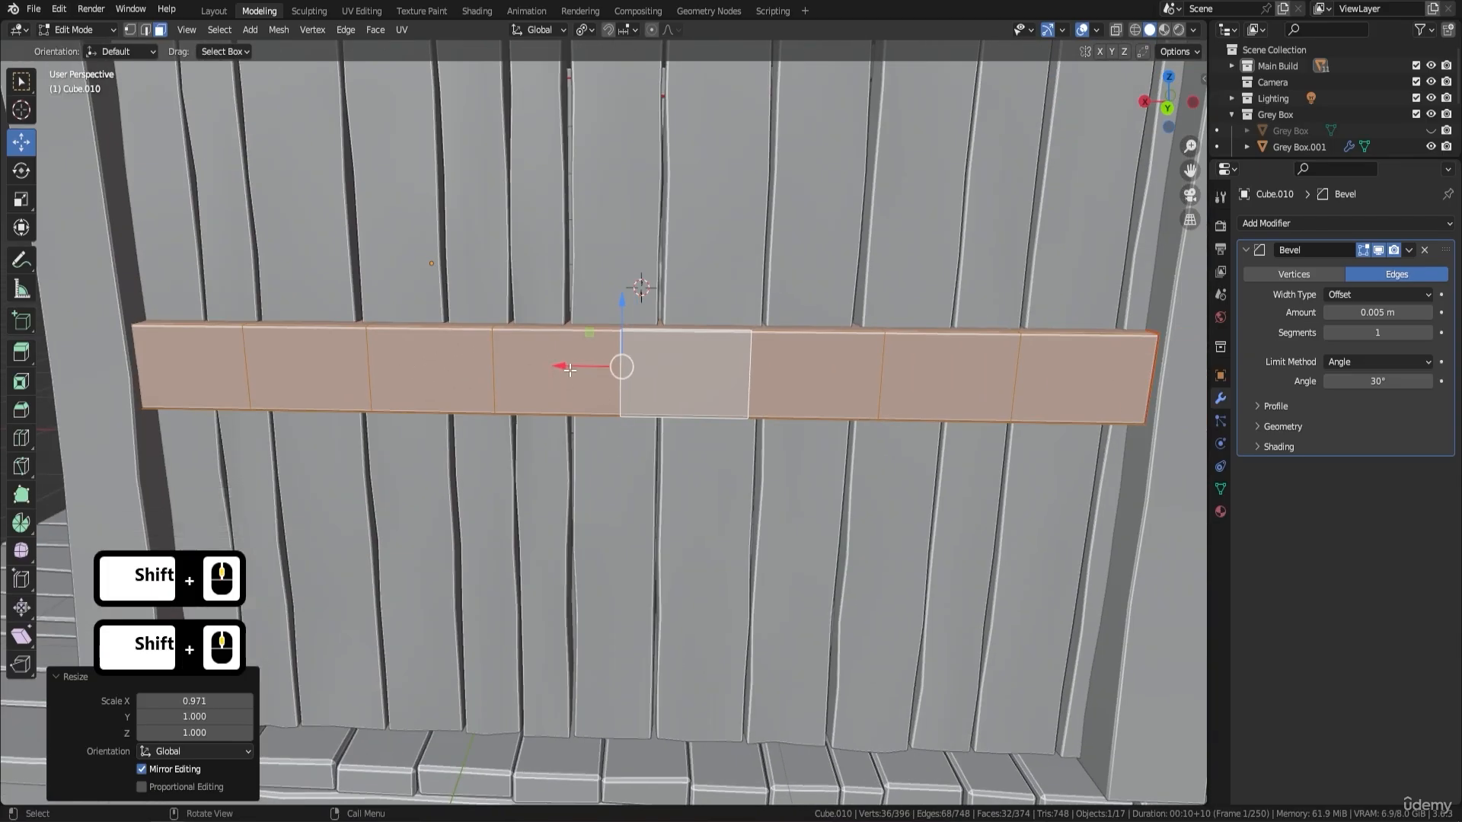
mouse_move(569, 370)
left_mouse_down()
mouse_move(587, 373)
mouse_move(550, 379)
left_mouse_up()
left_click(517, 384, "shift")
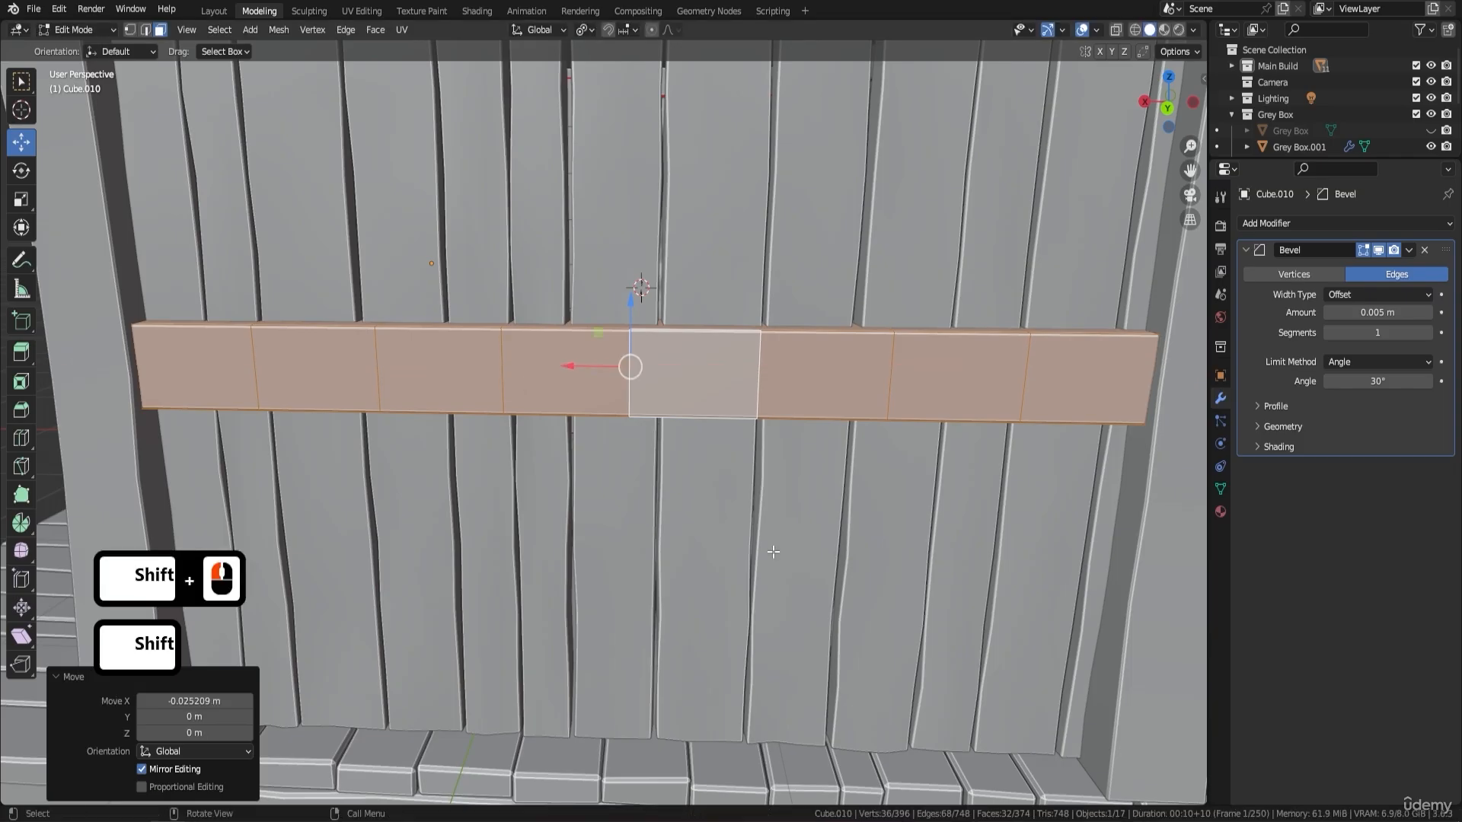
- Scale the middle back wall beam to 0.994 along X and shift it about 0.006 m along X
key("s")
key("x")
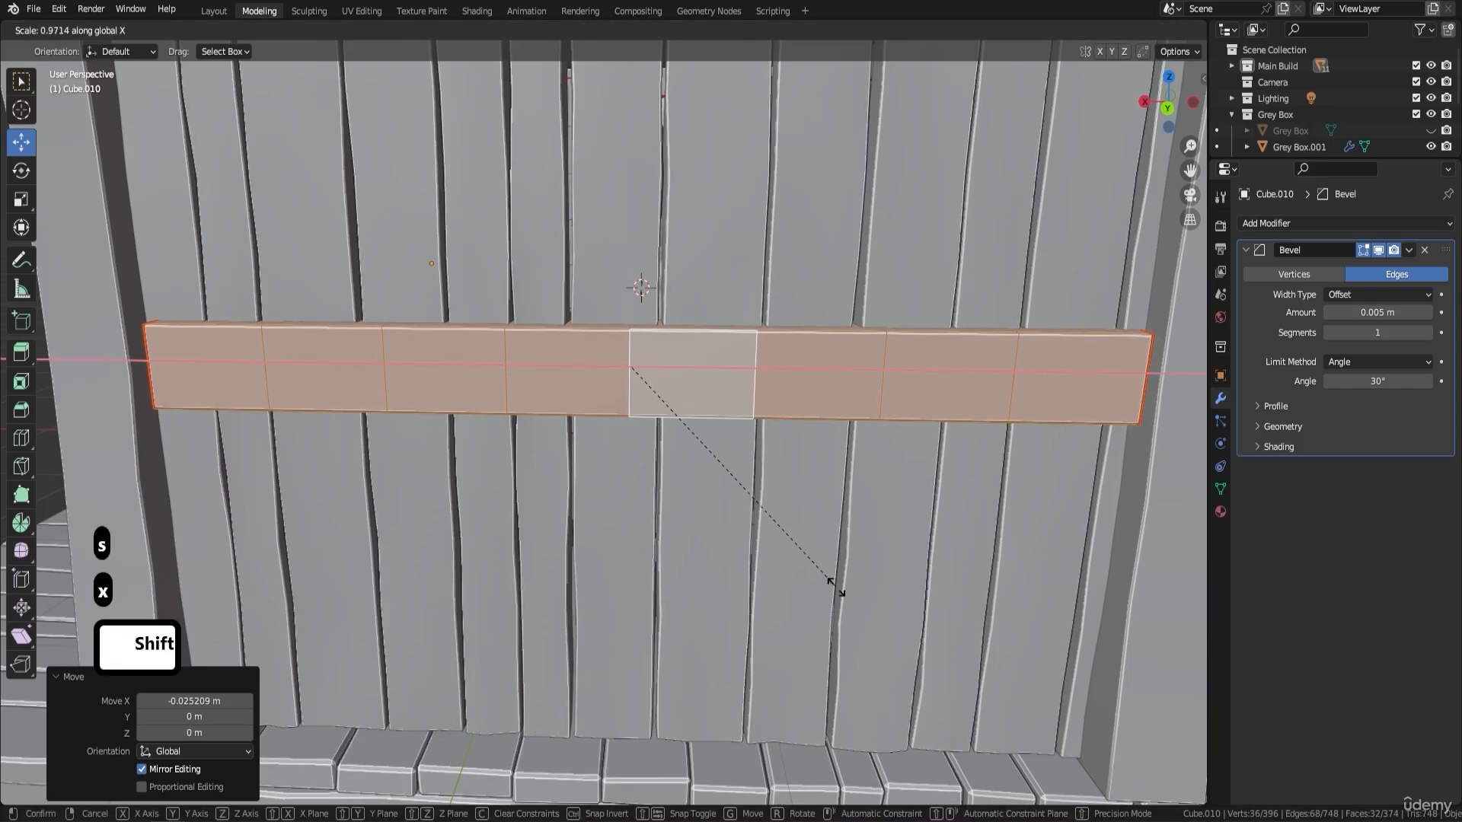
left_click(898, 615, "shift")
key("g")
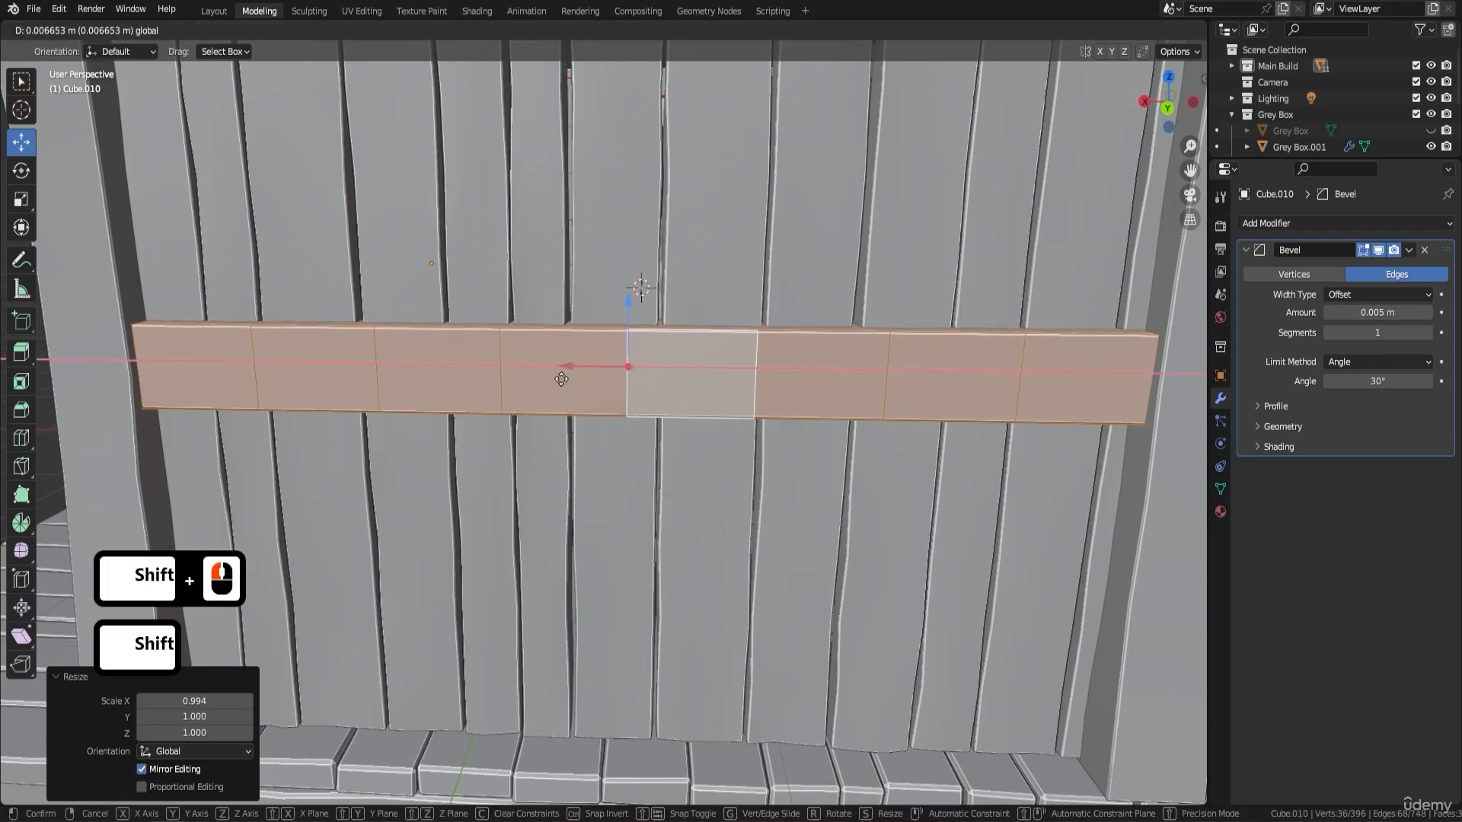
key("x")
left_click(642, 426, "shift")
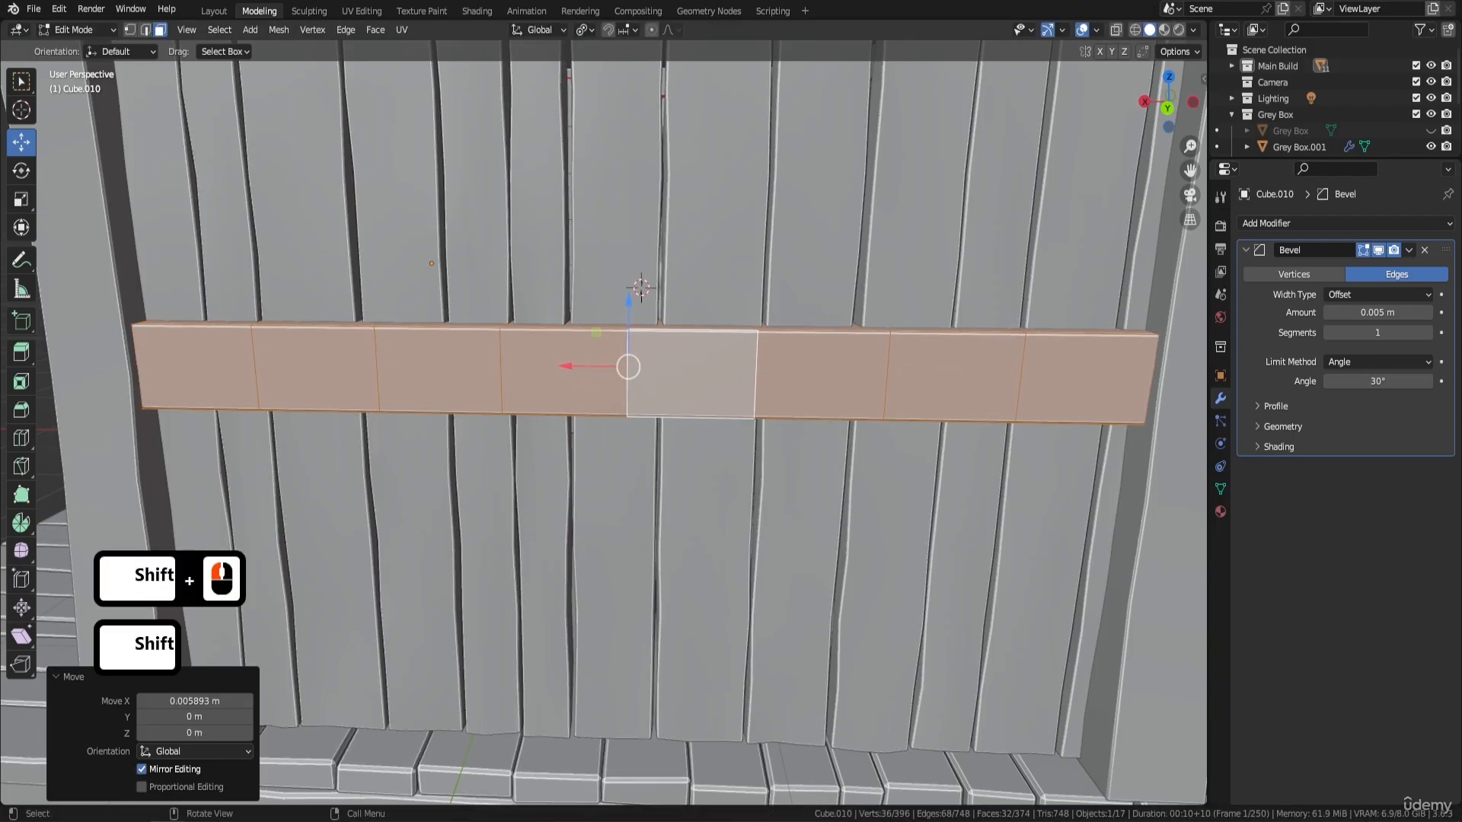
- Scale the middle back wall beam by another 0.994 along X, nudge it along X and return to Object Mode
key("s")
key("x")
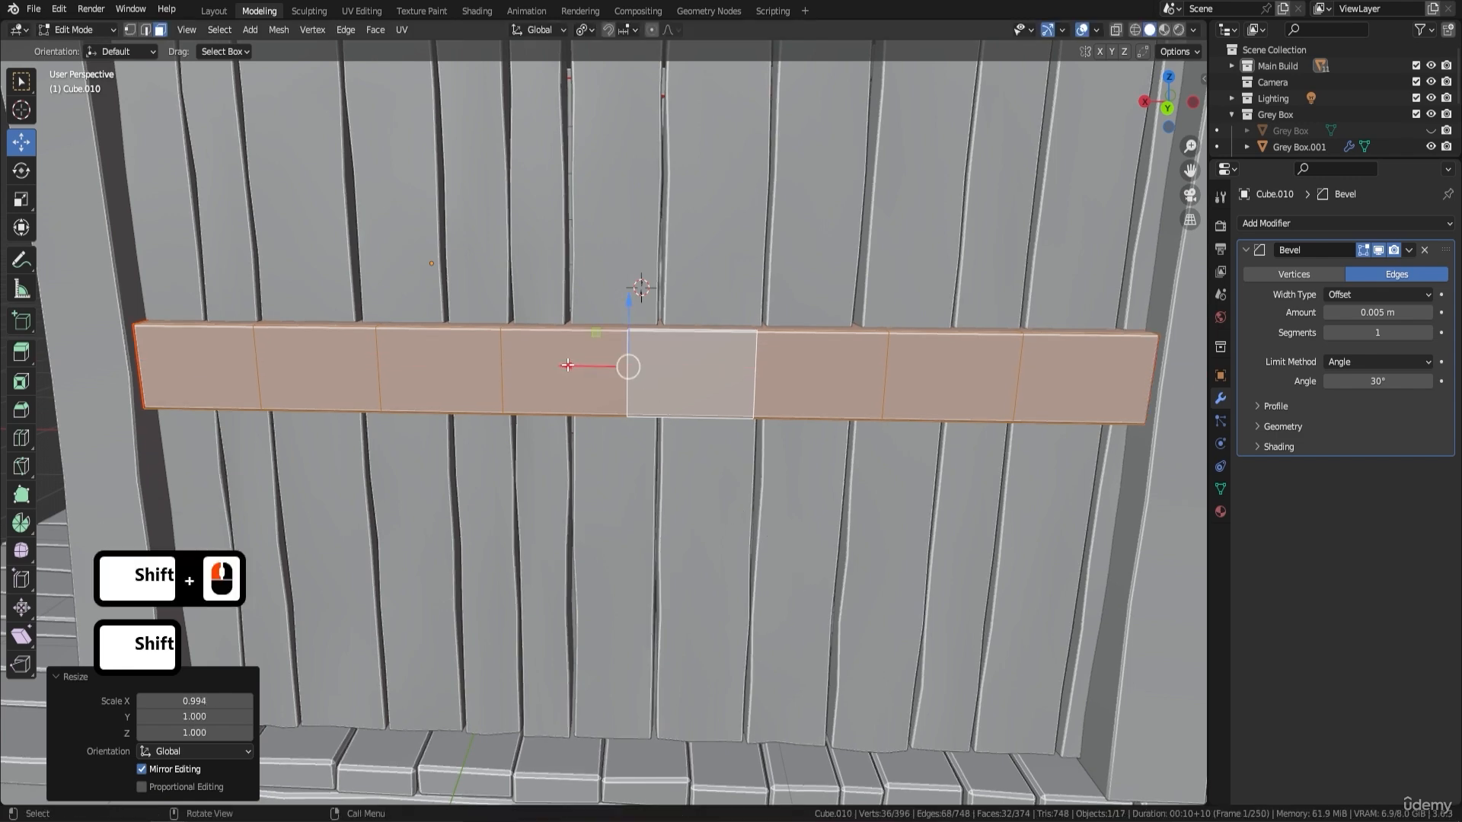
left_click_drag(568, 366, 567, 367)
scroll(570, 374, "down", 4)
key("Tab")
- Examine the fit of the posts and beams from around and above the hut
middle_click_drag(569, 375, 700, 423)
scroll(613, 423, "up", 4)
scroll(614, 423, "down", 4)
middle_click_drag(957, 335, 774, 157)
scroll(602, 161, "down", 4)
middle_click_drag(609, 163, 880, 259)
scroll(880, 259, "up", 2)
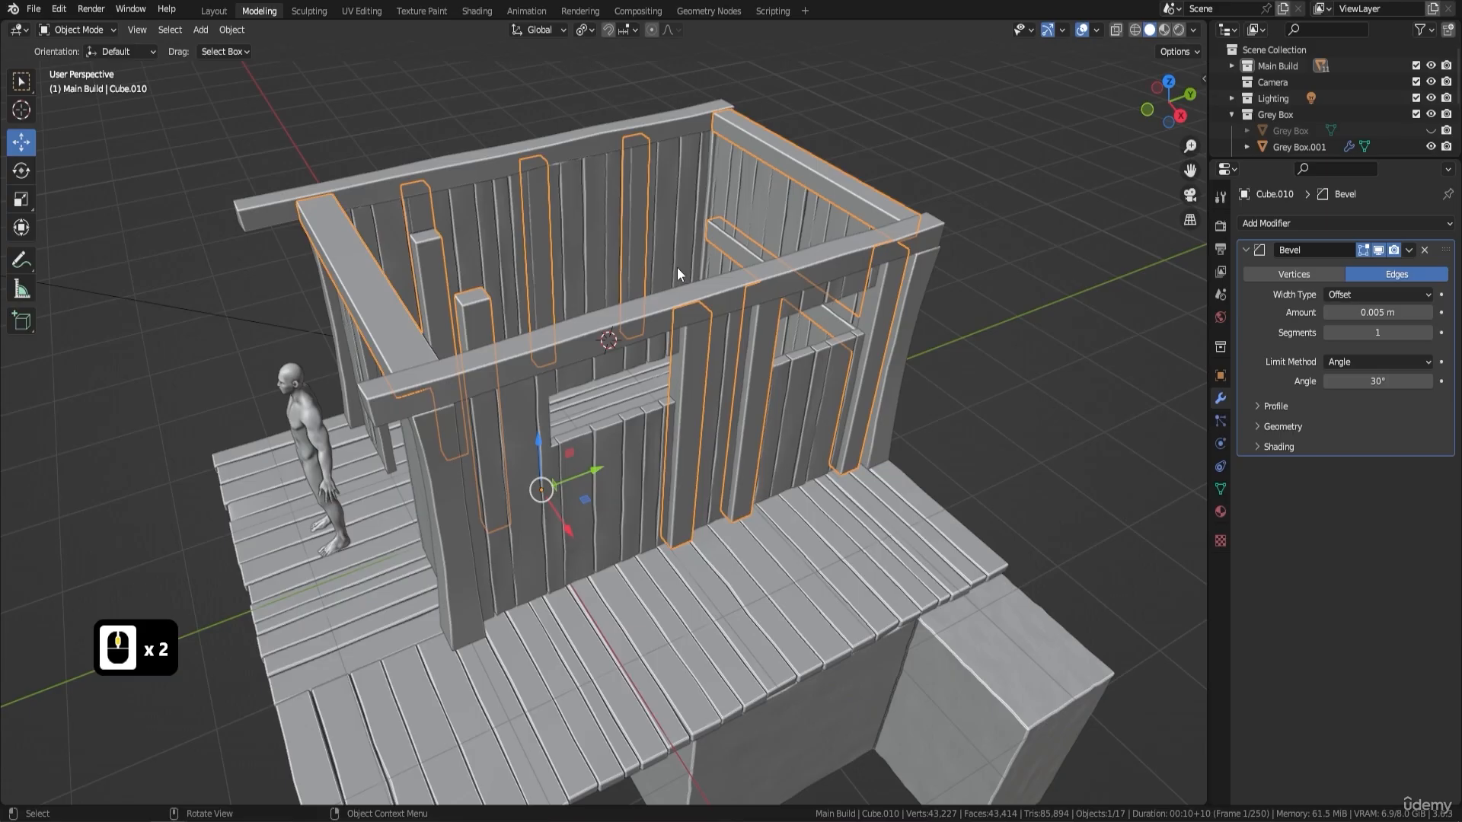
mouse_move(688, 277)
middle_mouse_down()
mouse_move(743, 176)
mouse_move(710, 294)
middle_mouse_up()
- Select the entire post and beam mesh and randomize its vertices by an amount of 0.01 m
key("Tab")
key("a")
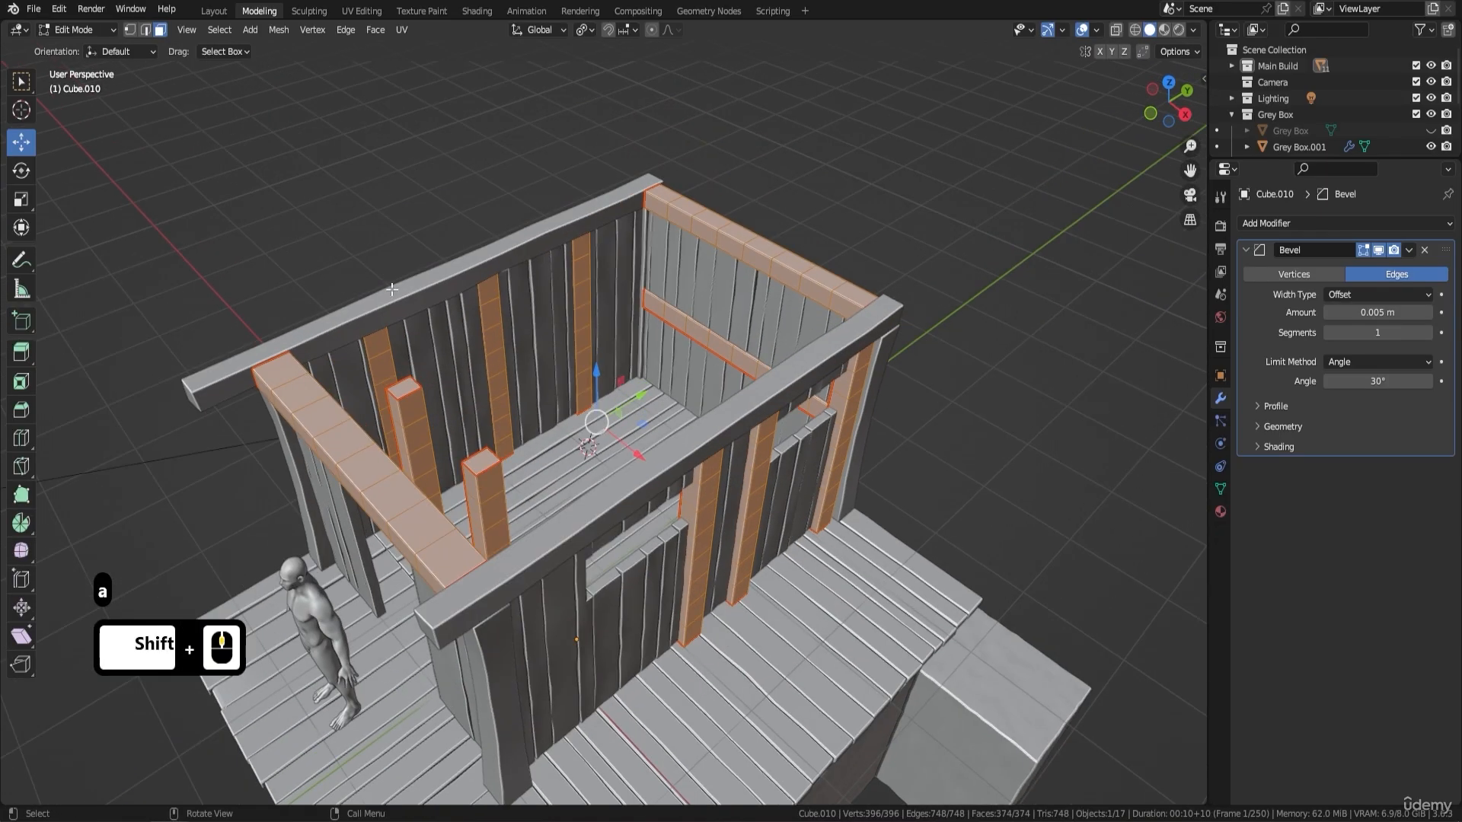
middle_click_drag(391, 289, 635, 215)
left_click(279, 30)
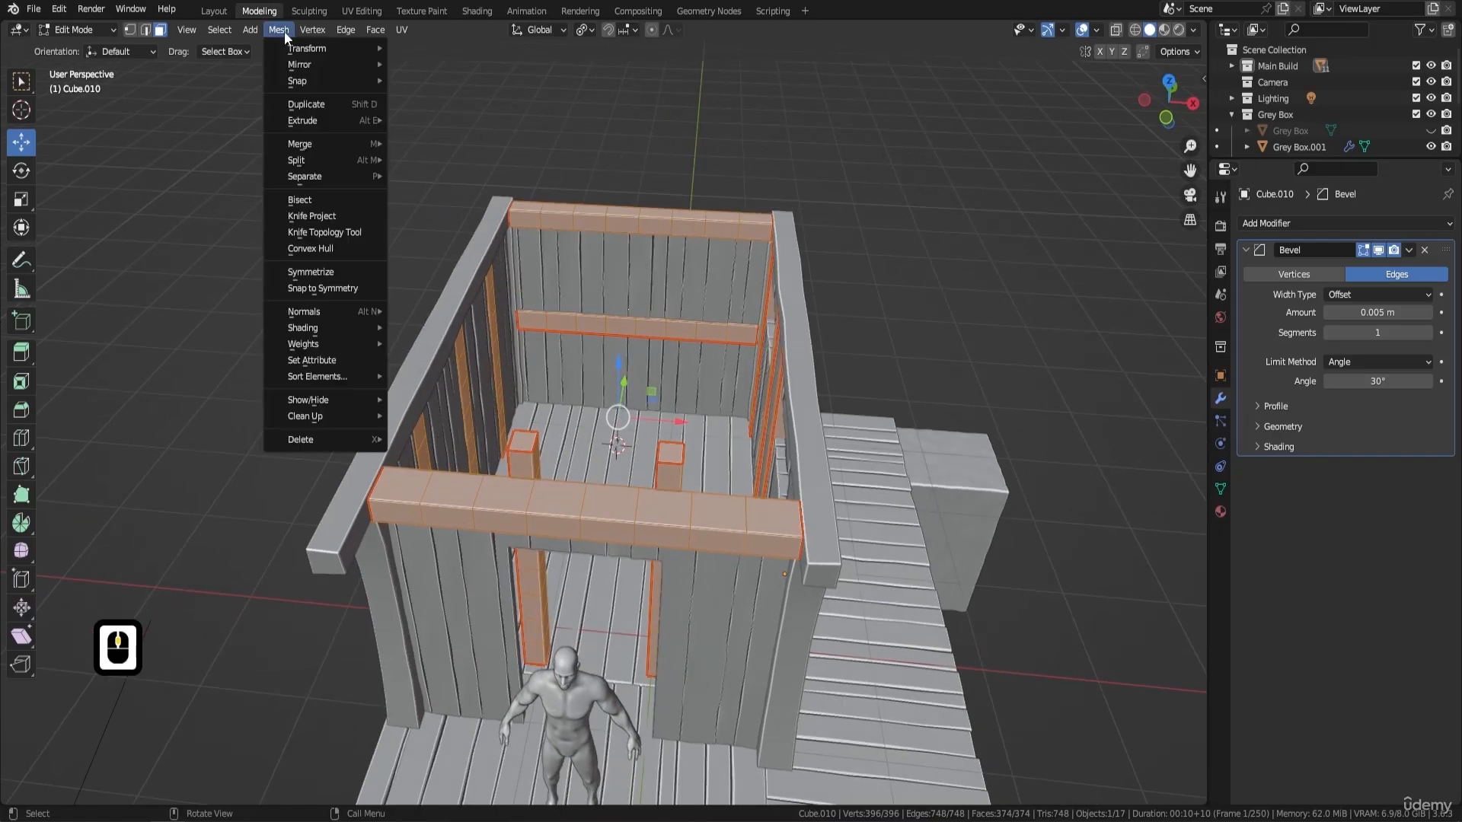
left_click(307, 48)
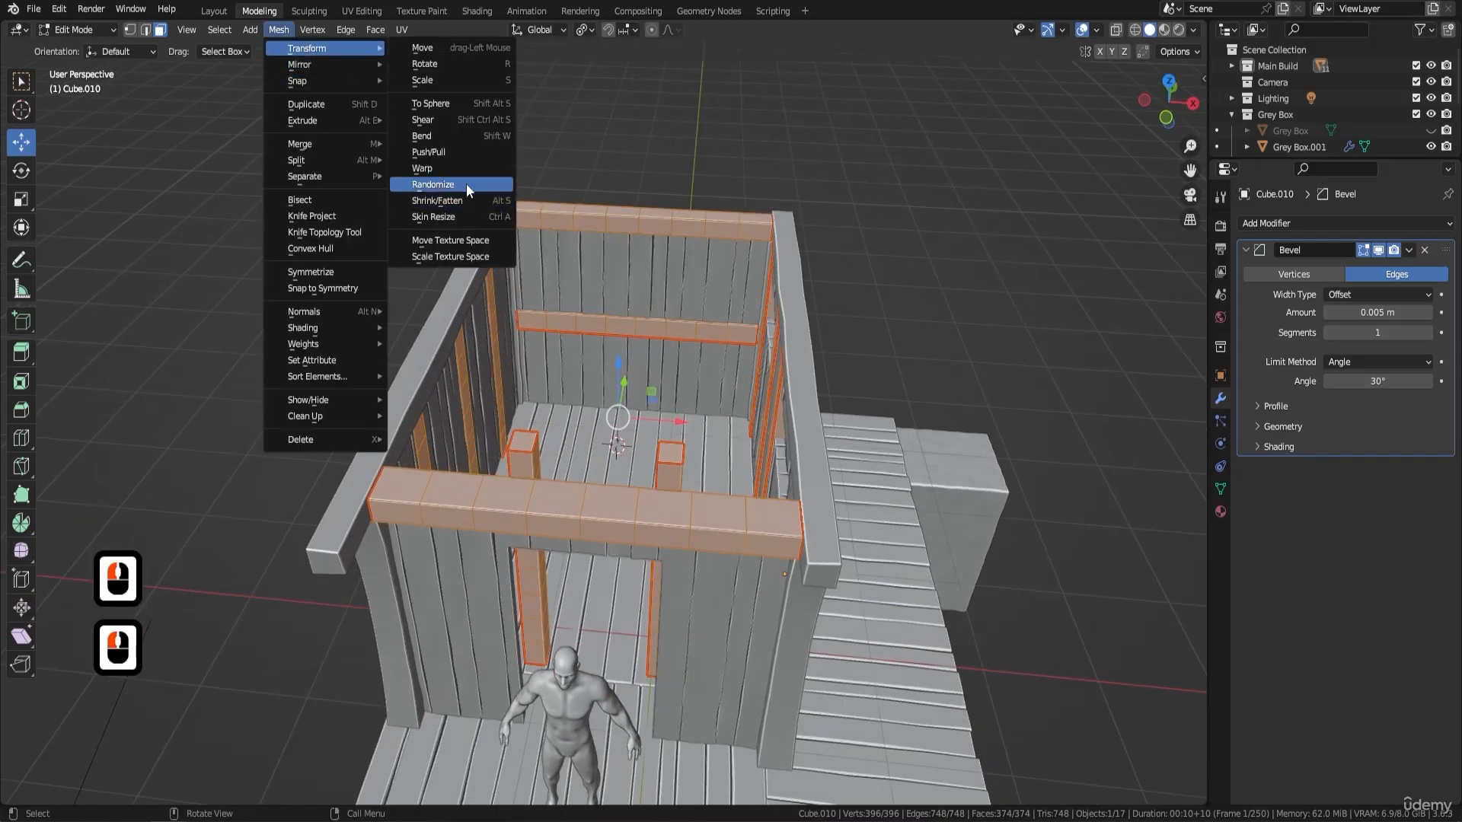
left_click(433, 185)
middle_click_drag(373, 575, 392, 530, "shift")
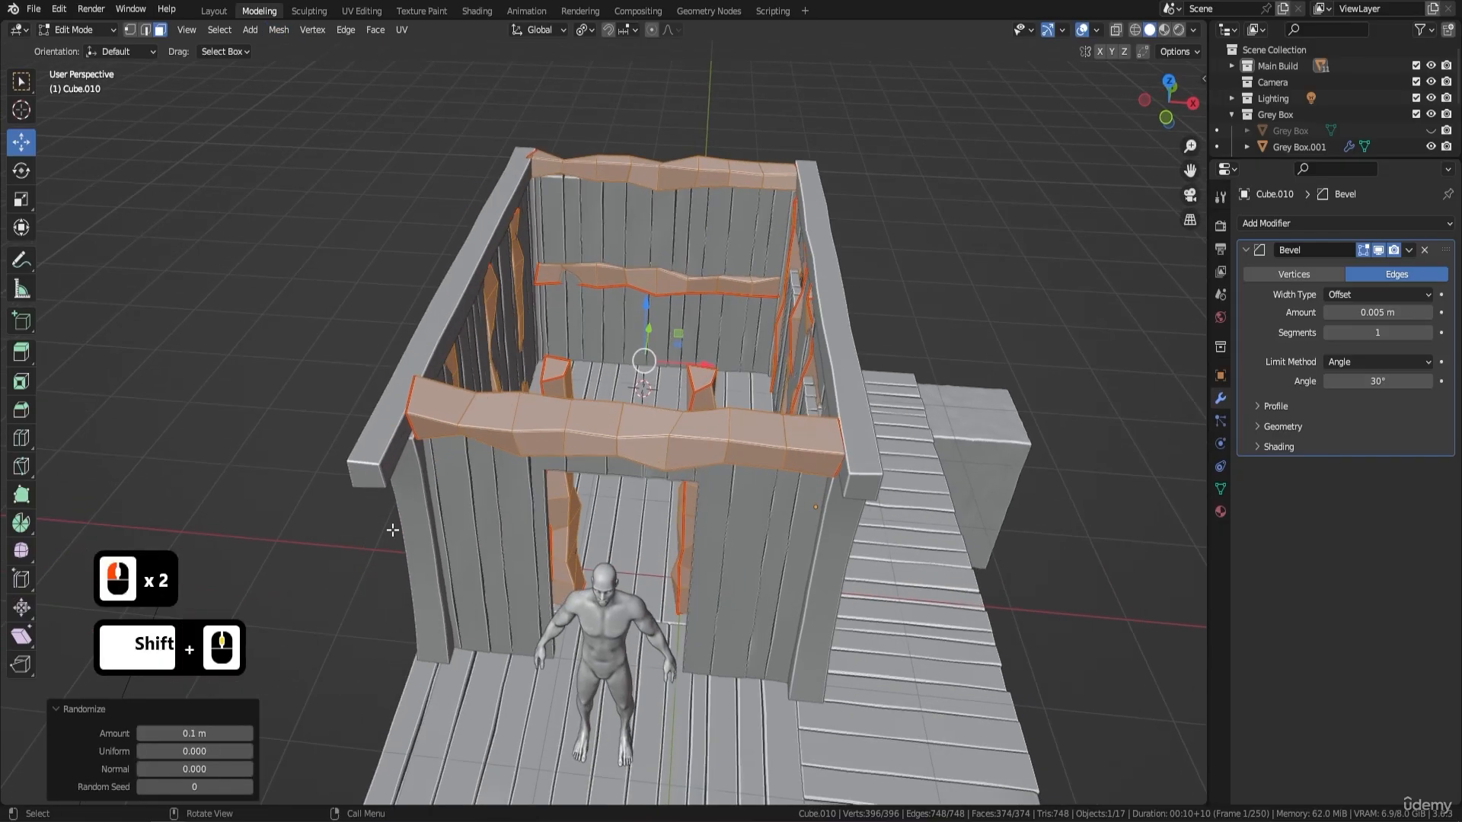
left_click(143, 734)
left_click(143, 734)
left_click(143, 734)
left_click(143, 733)
left_click(144, 734)
left_click(143, 734)
left_click(144, 734)
left_click(143, 734)
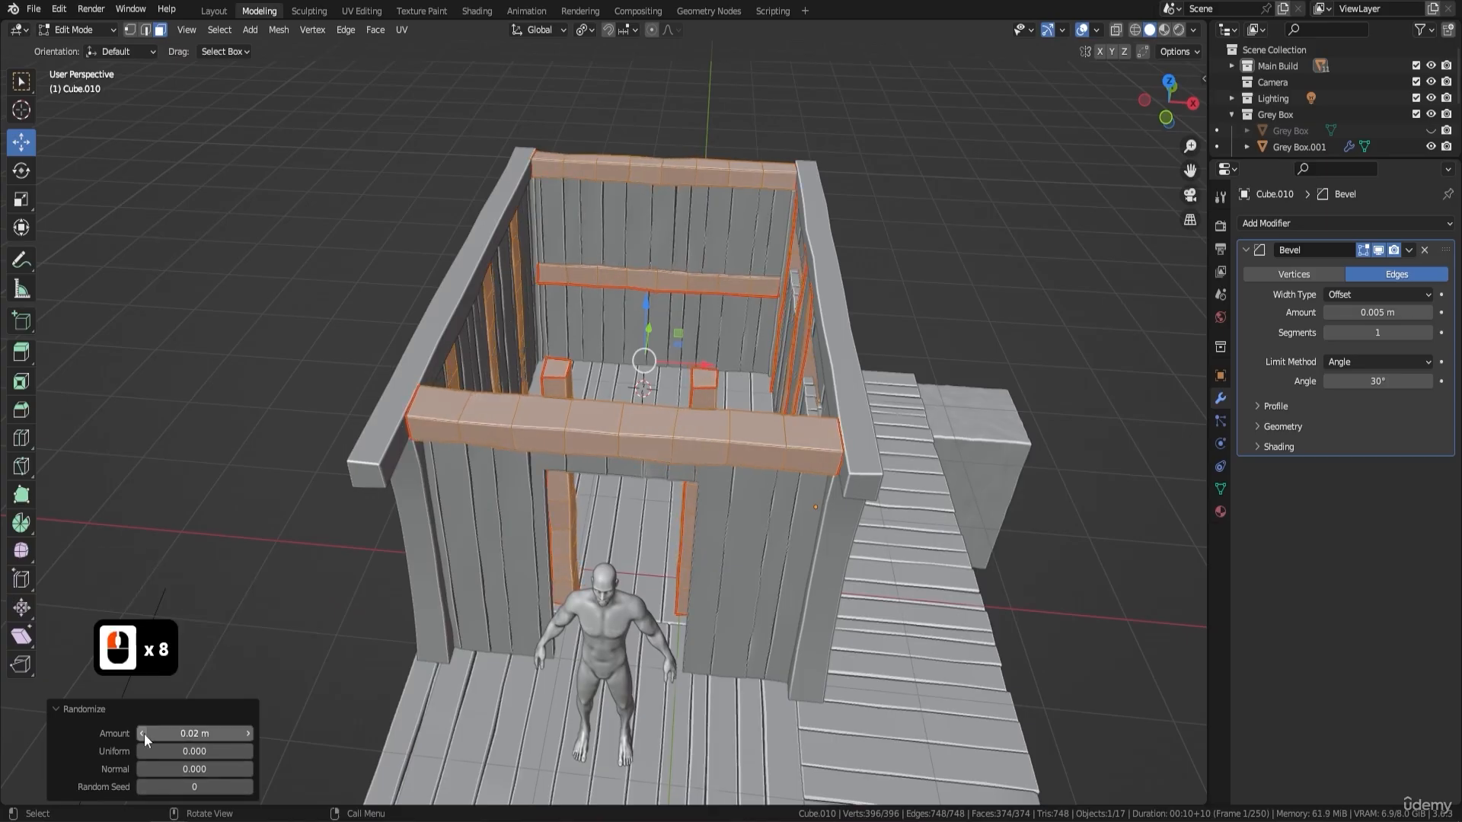
left_click(143, 734)
- Return to Object Mode and shade the post and beam framework smooth with Auto Smooth at 30°
middle_click_drag(518, 519, 498, 357)
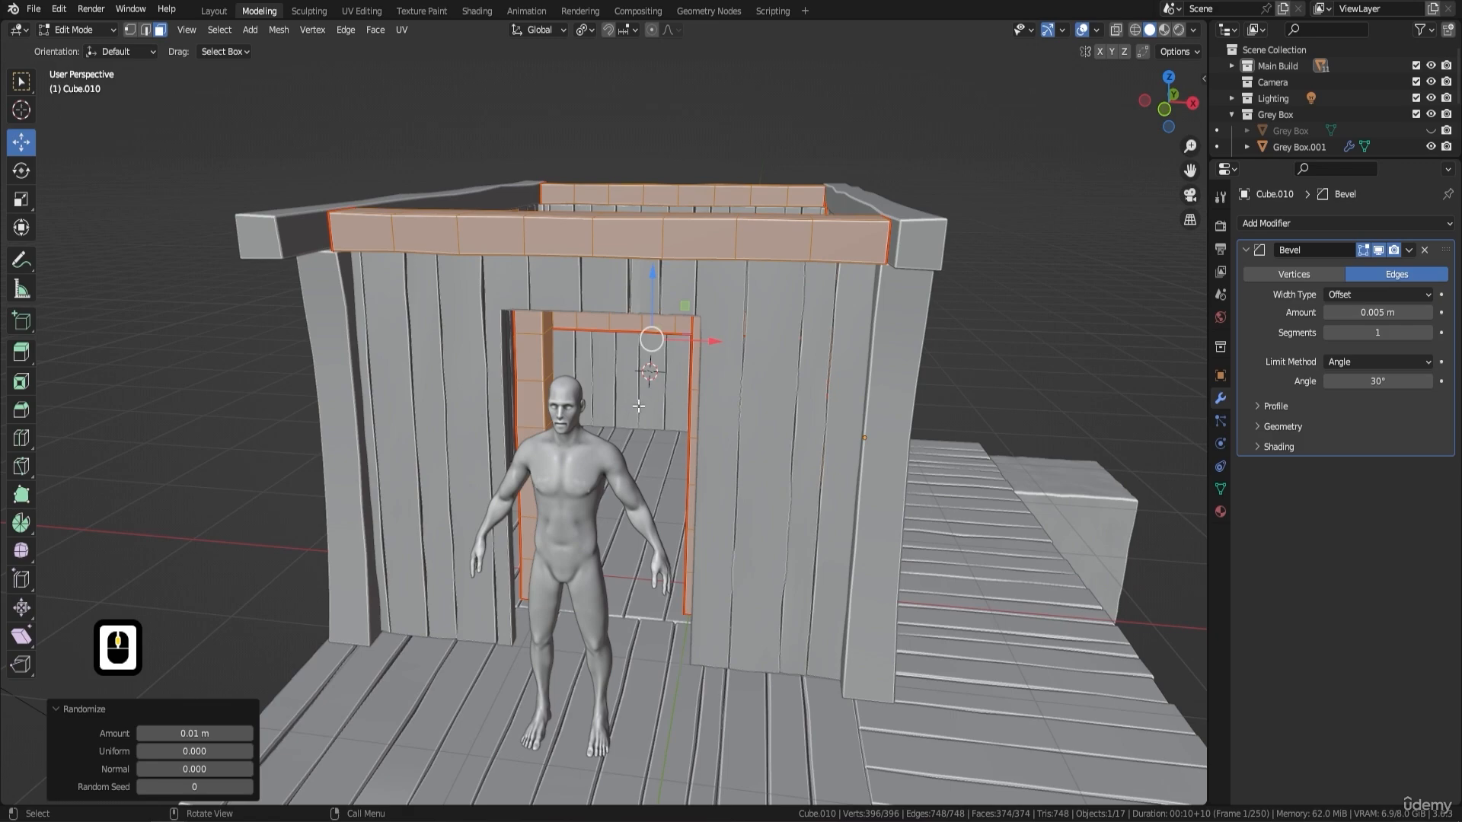
key("Tab")
right_click(744, 381)
left_click(727, 334)
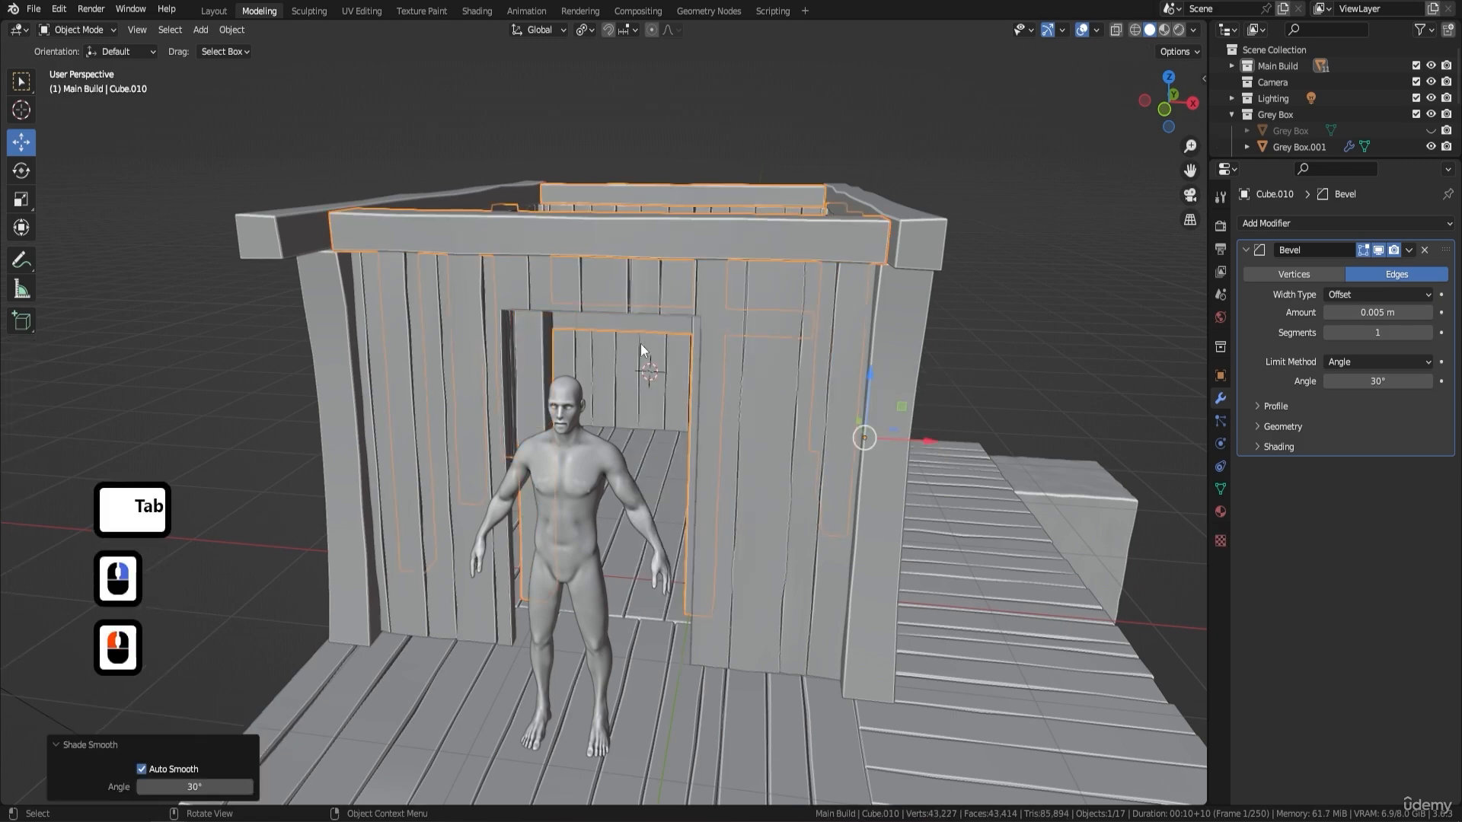
- Switch the viewport to Material Preview shading to show the hut's materials
middle_click_drag(642, 350, 892, 263)
scroll(902, 293, "up", 3)
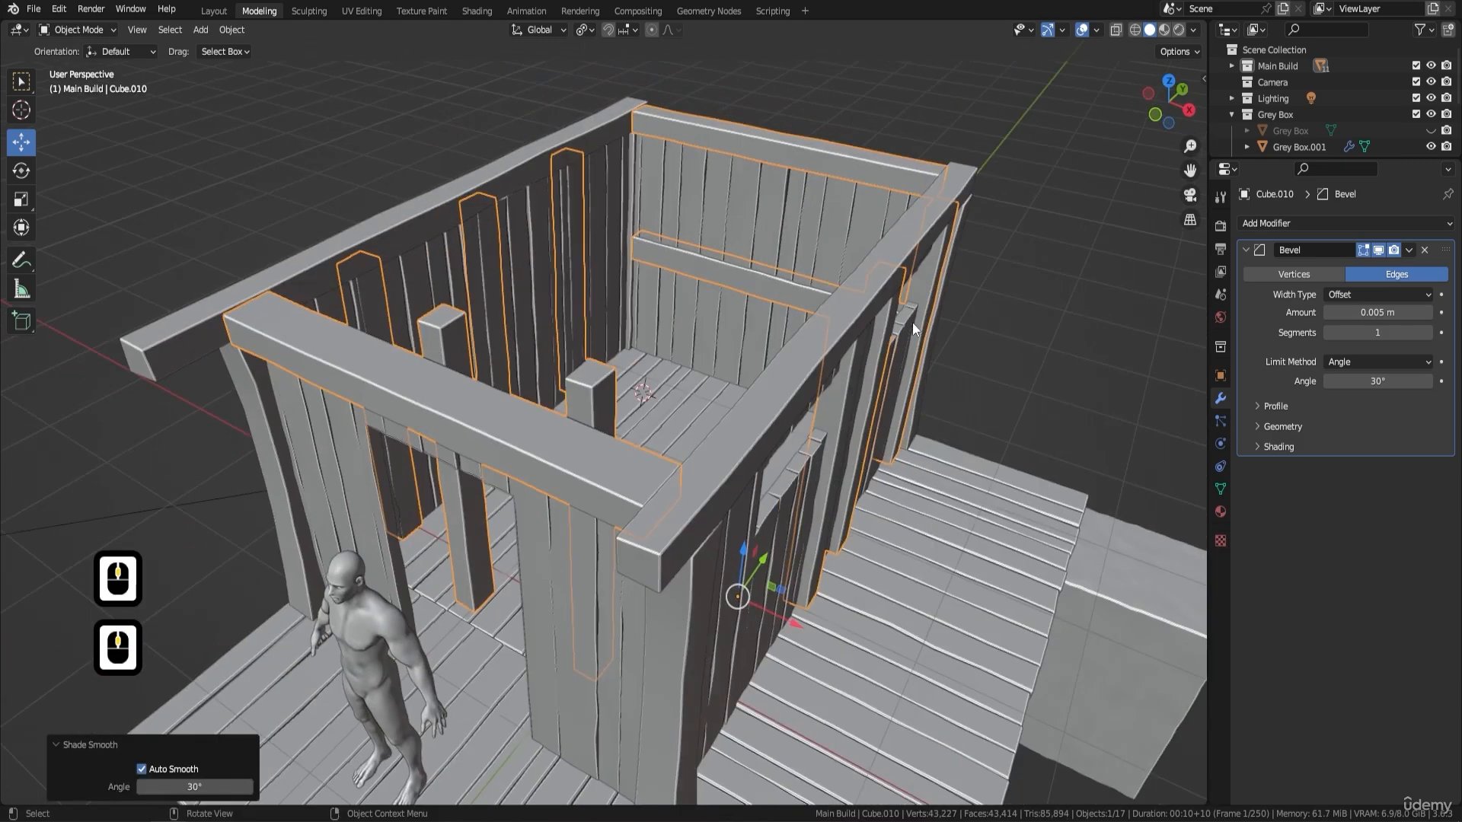
middle_click_drag(912, 322, 631, 441, "shift")
middle_click_drag(721, 469, 705, 404, "shift")
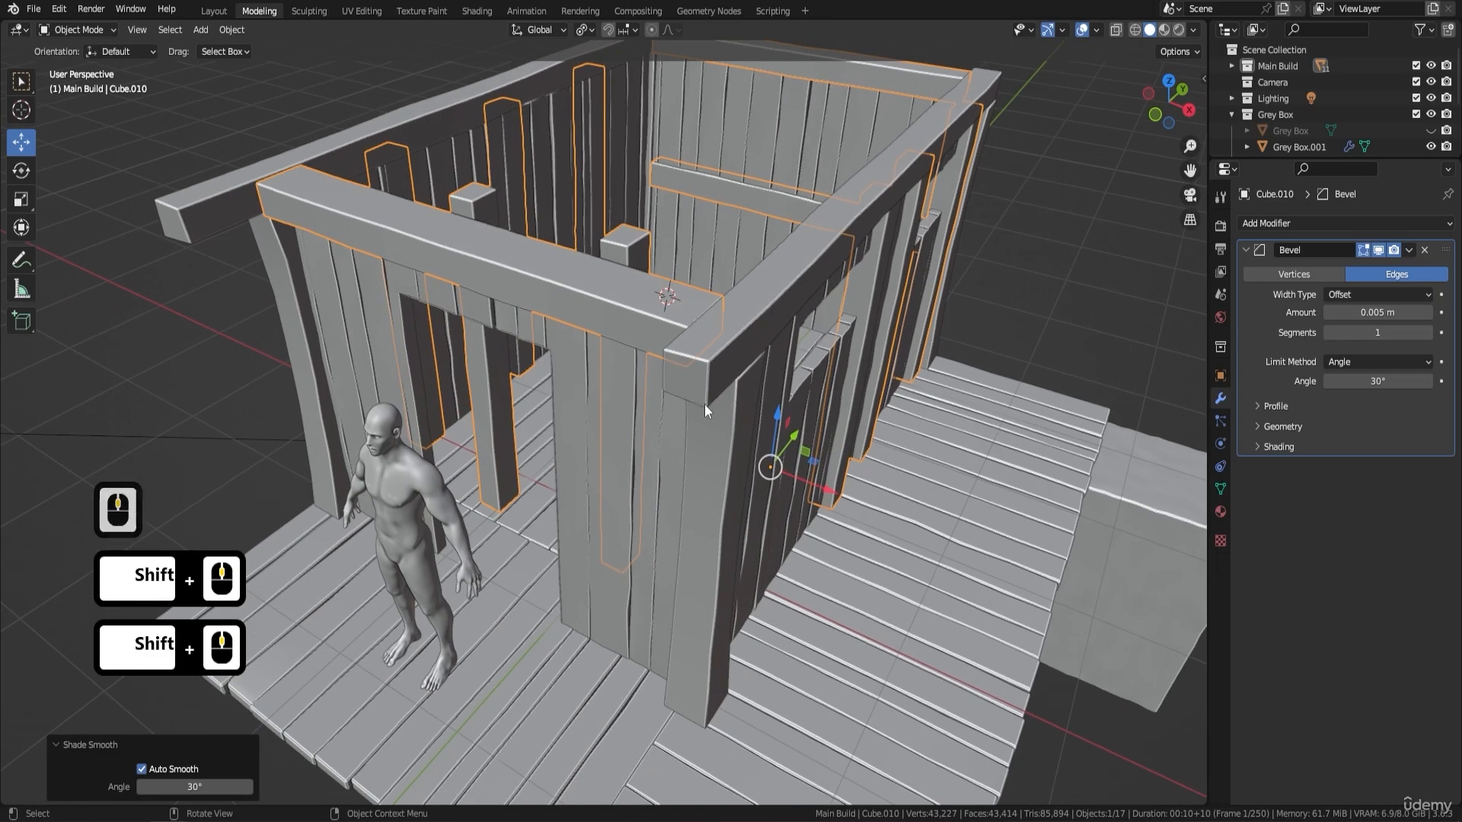
left_click(1168, 34)
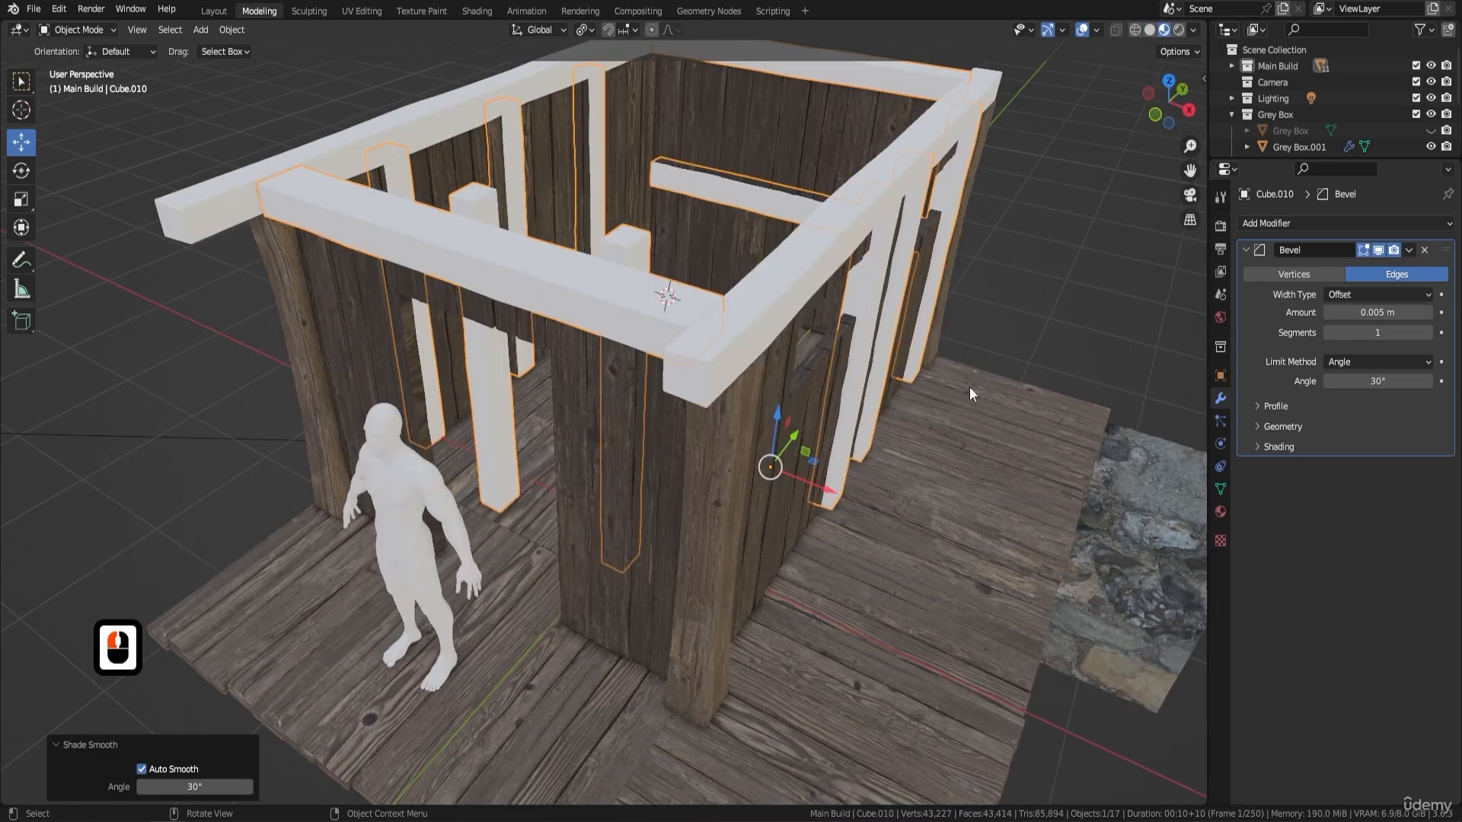
- Link the front corner post's materials to the long top beams and the post and beam framework
middle_click_drag(701, 327, 648, 198)
left_click(782, 323, "shift")
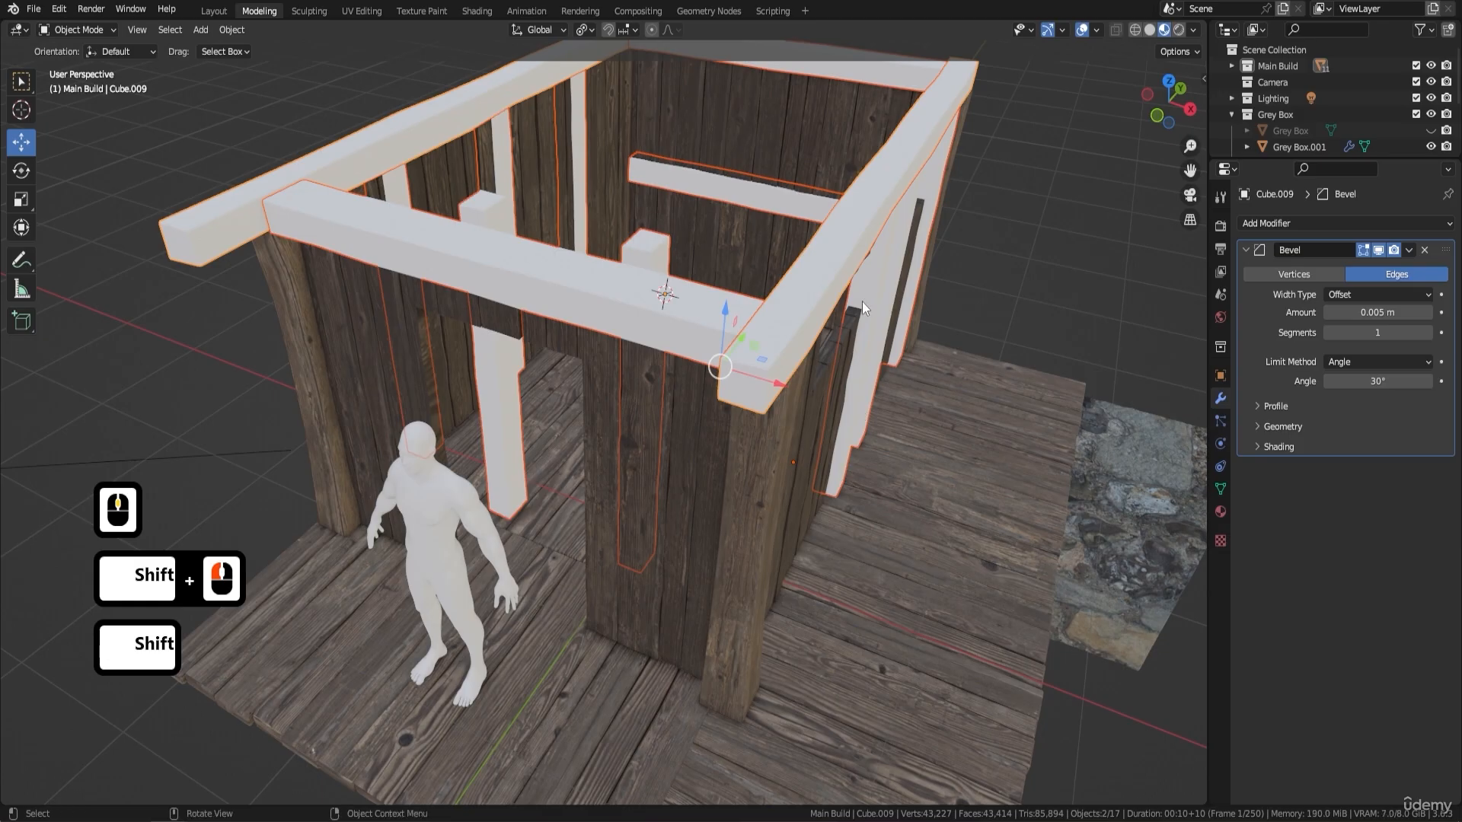
middle_click_drag(870, 333, 875, 281, "shift")
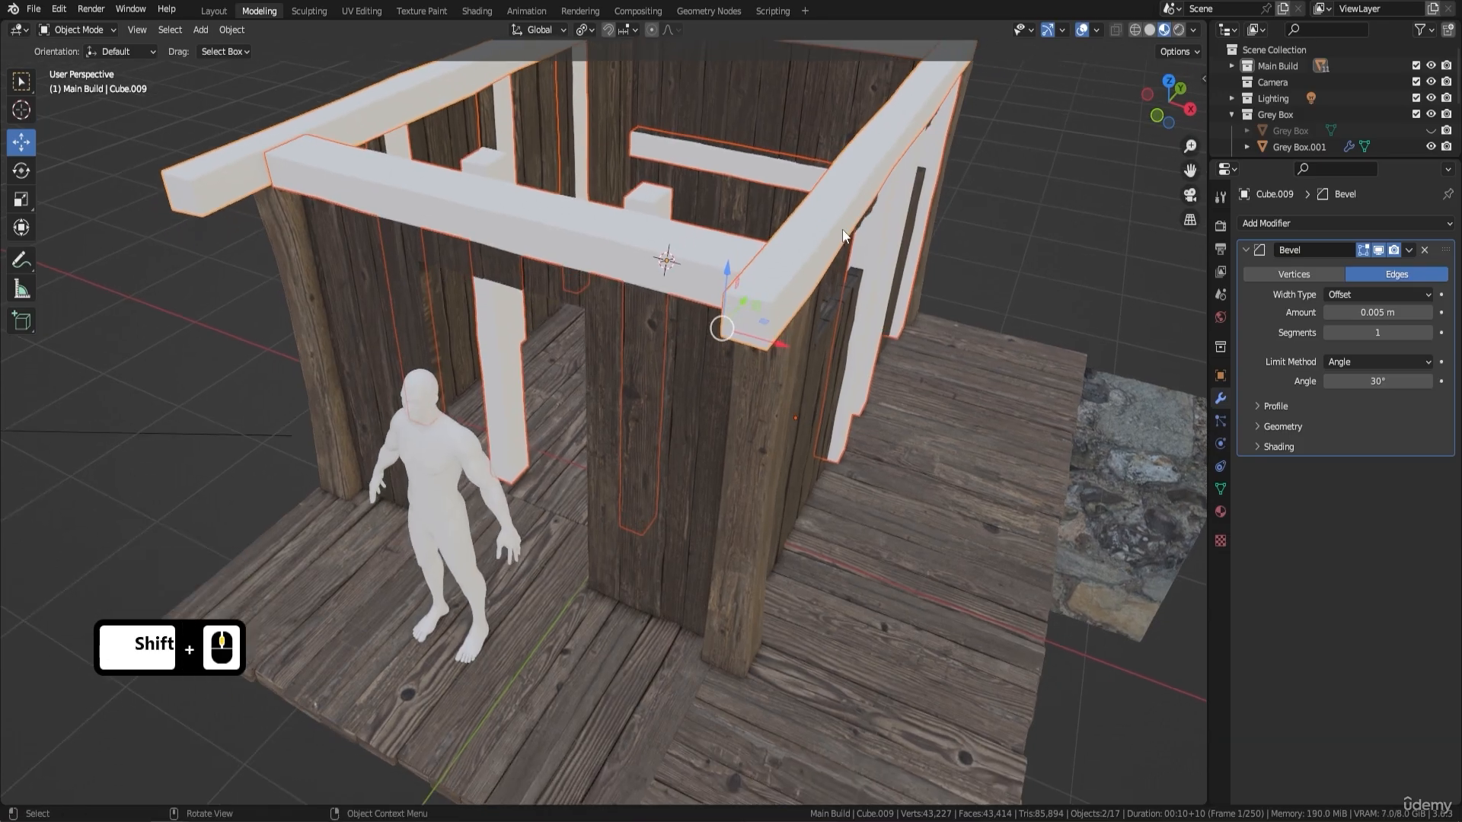
left_click(777, 425, "shift")
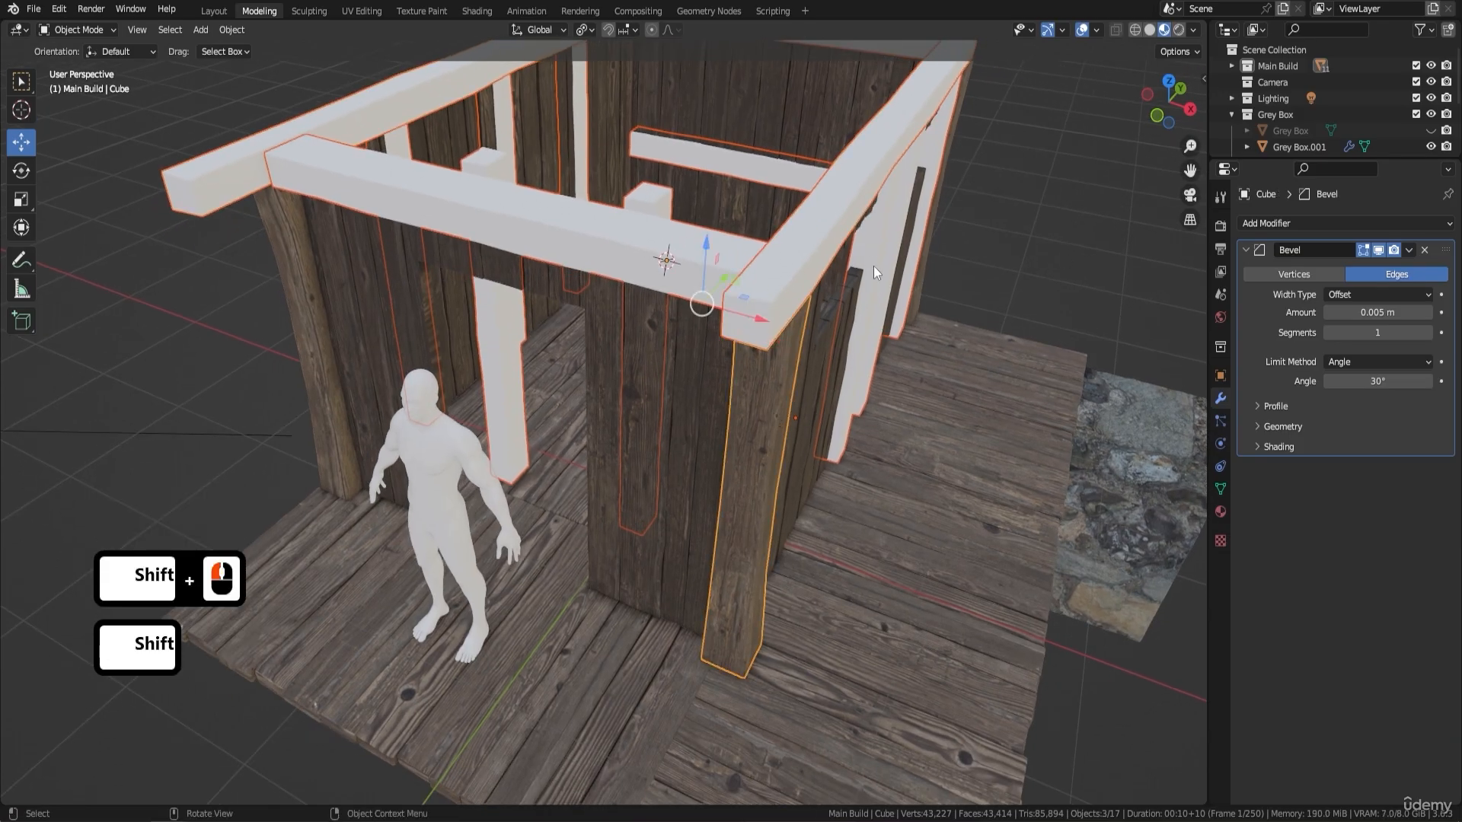
key("ctrl+l")
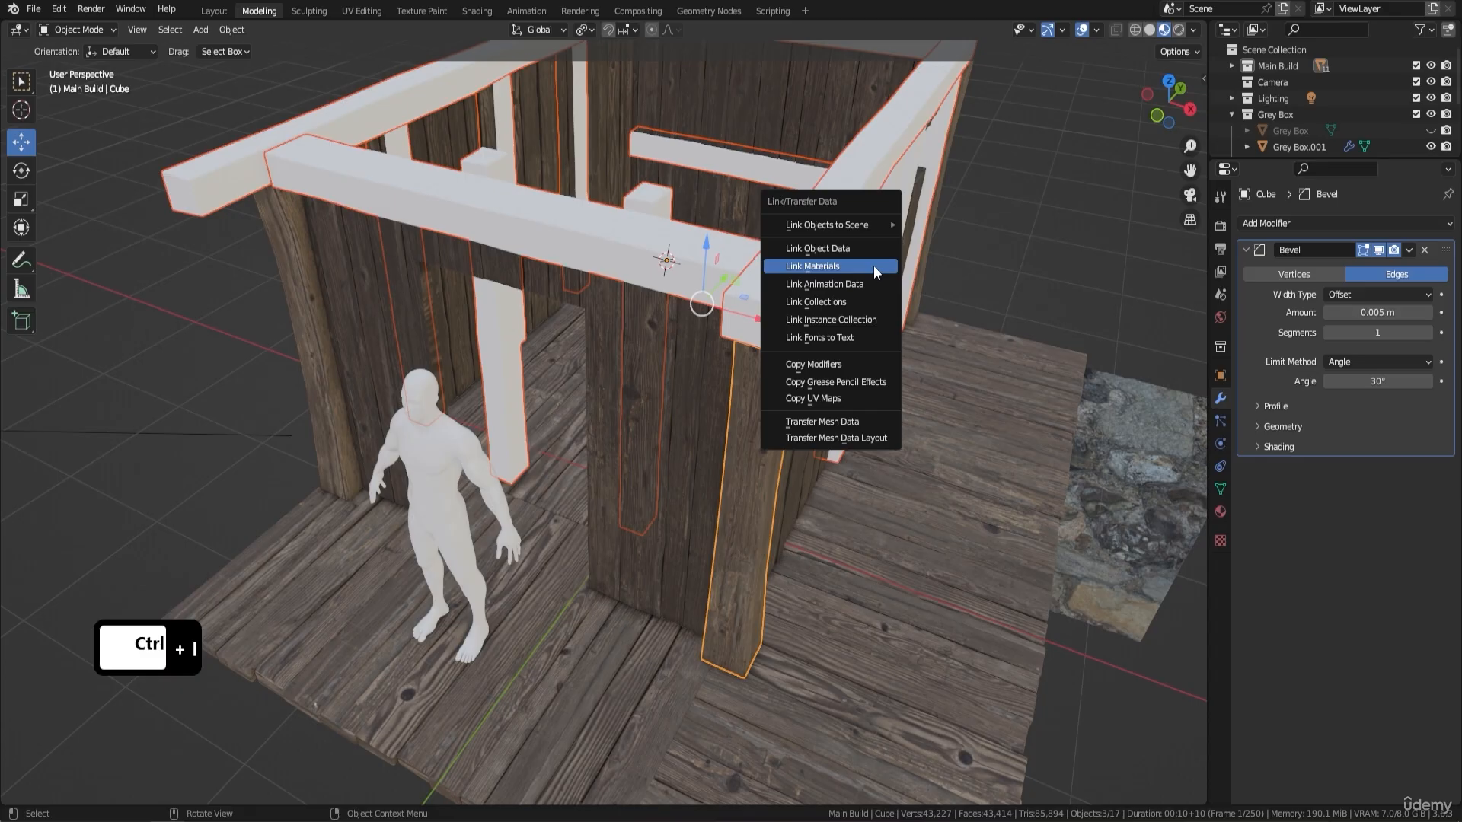
left_click(874, 265)
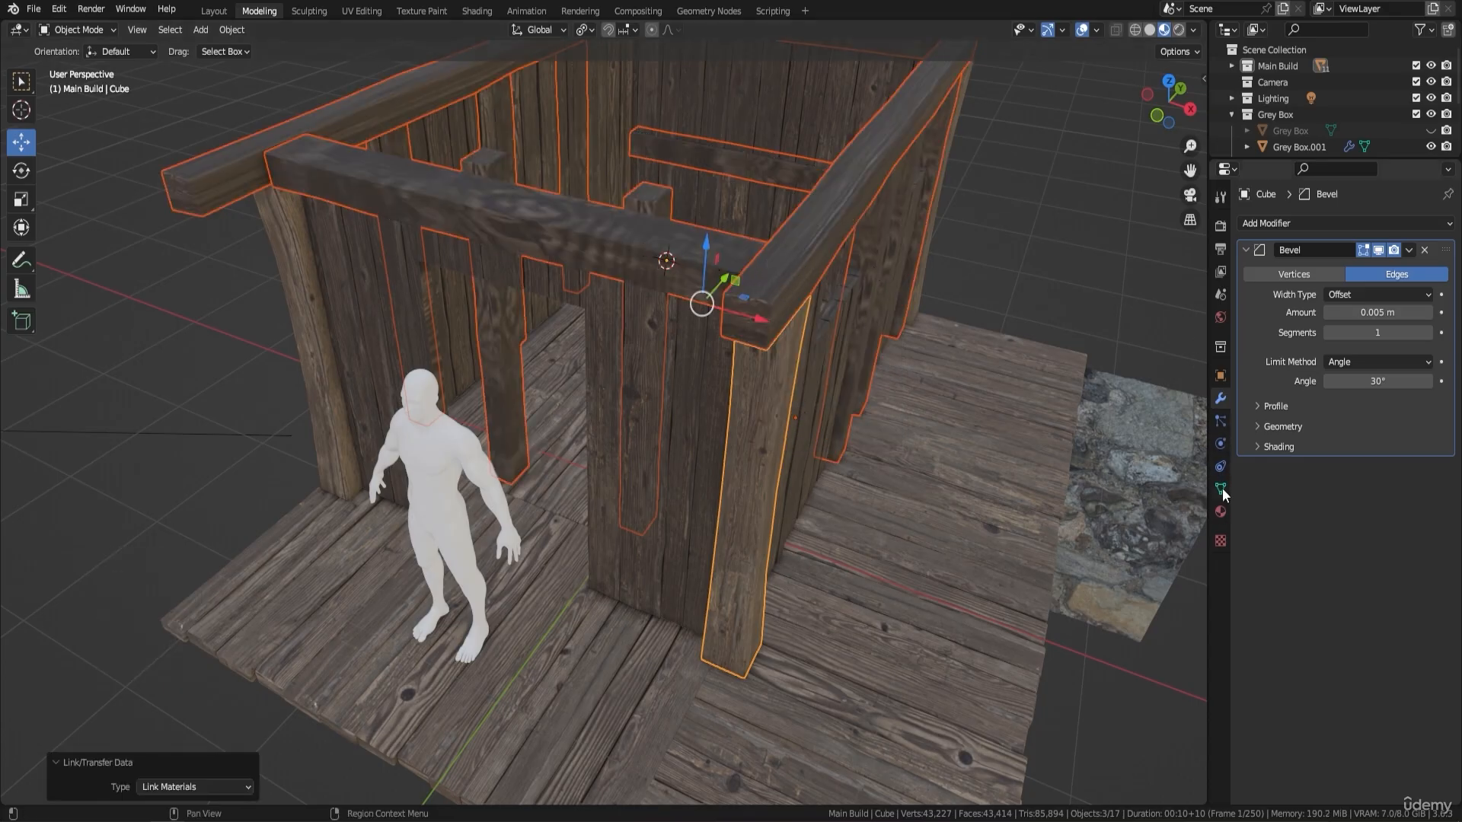
- Remove the Cracked Wood material slot from the front corner post, keeping Light Cracked Wood
left_click(1220, 511)
left_click(770, 422)
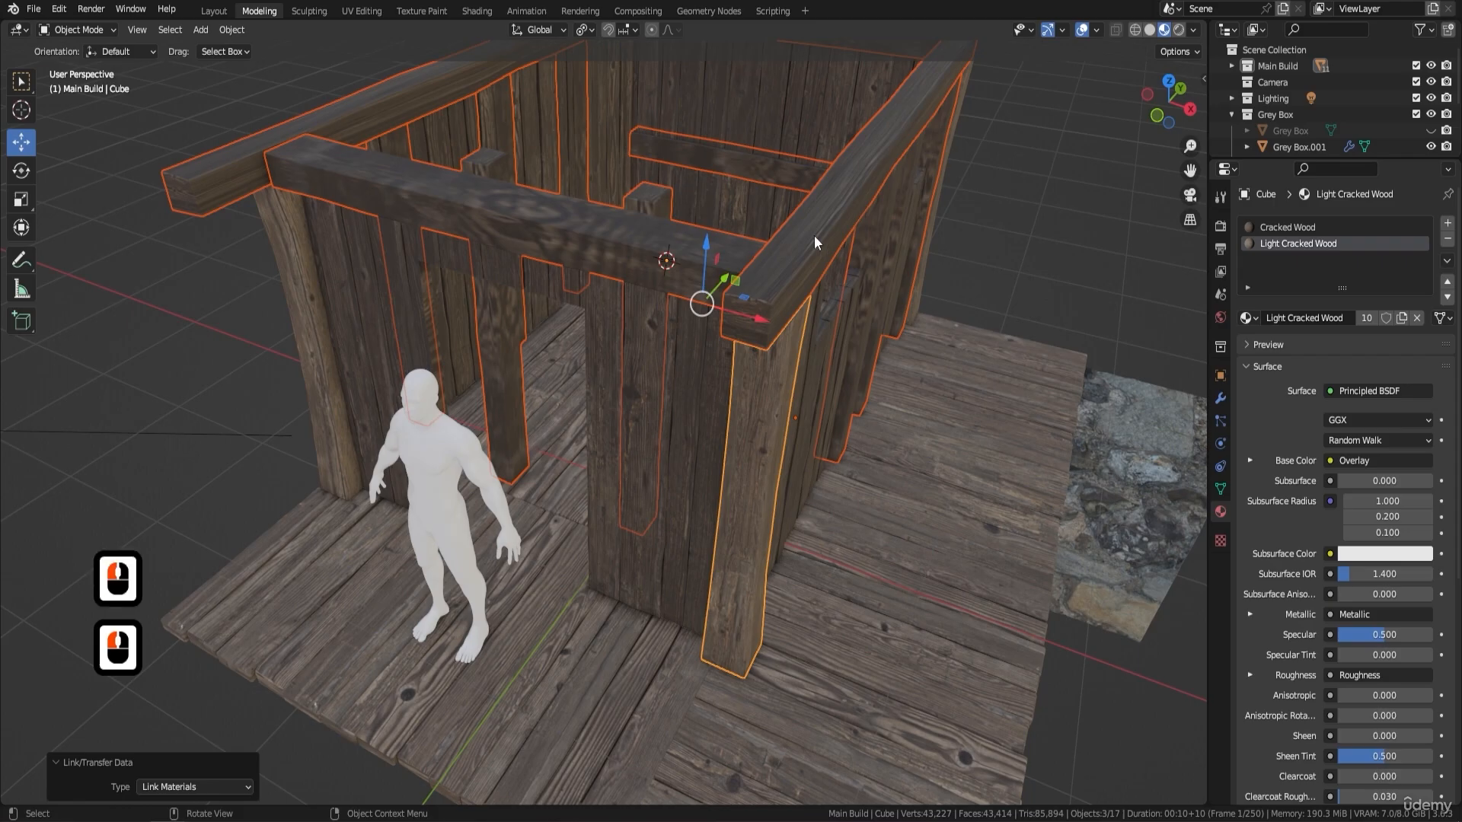
left_click(1286, 227)
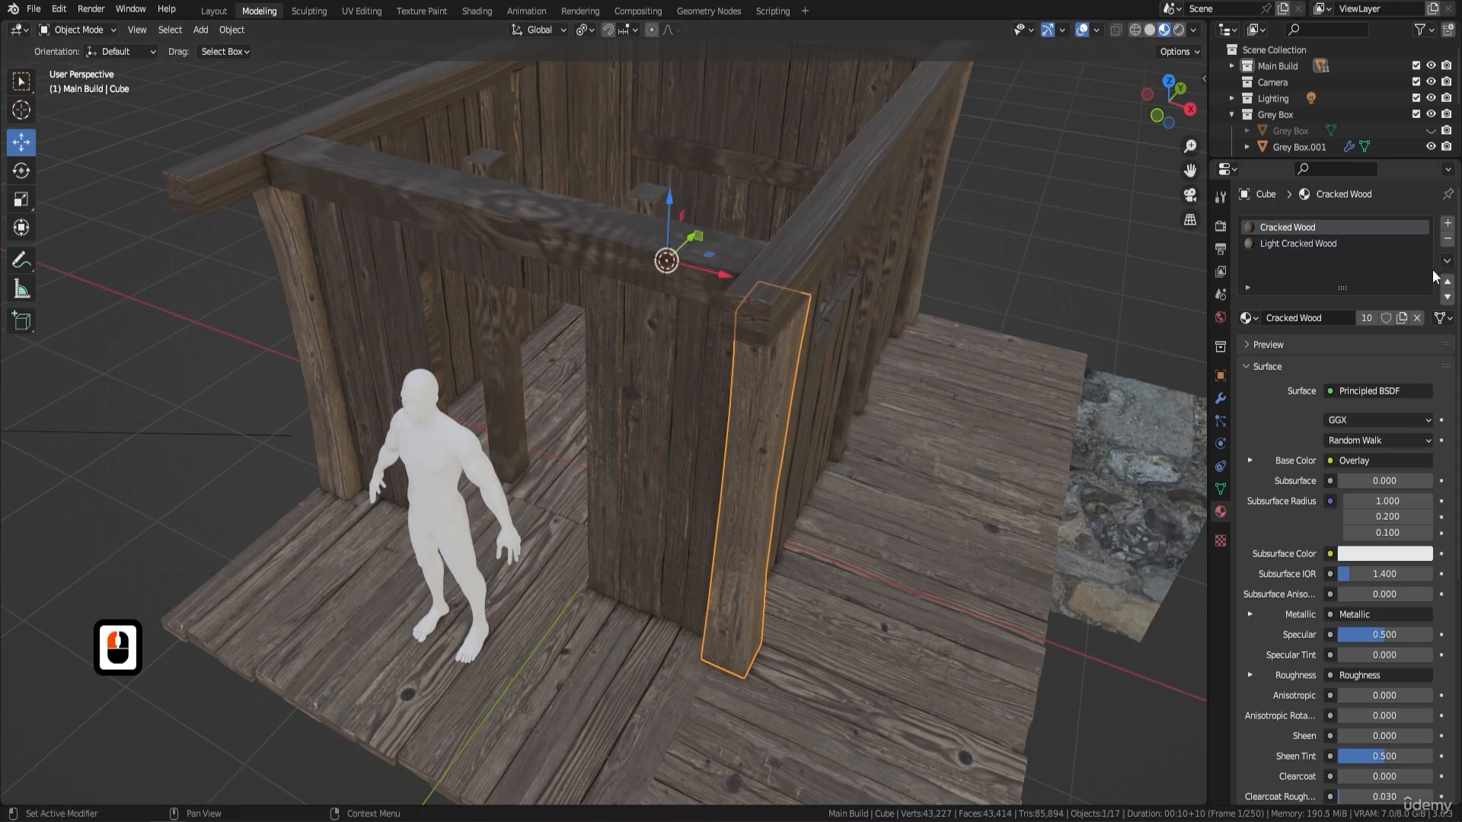
left_click(1447, 239)
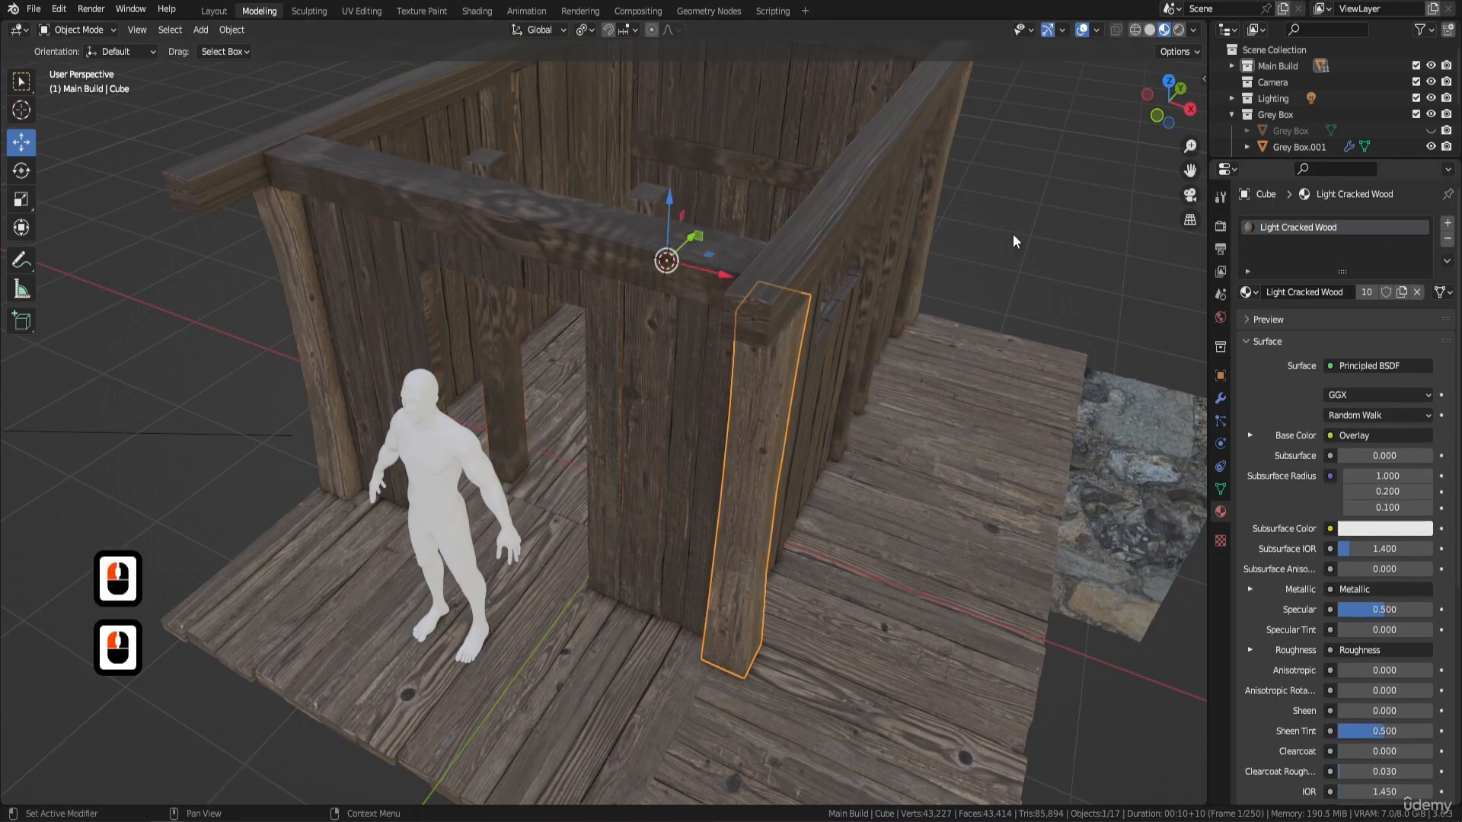
- Remove the Cracked Wood material slot from the two long top beams, keeping Light Cracked Wood
left_click(628, 245)
left_click(282, 180, "shift")
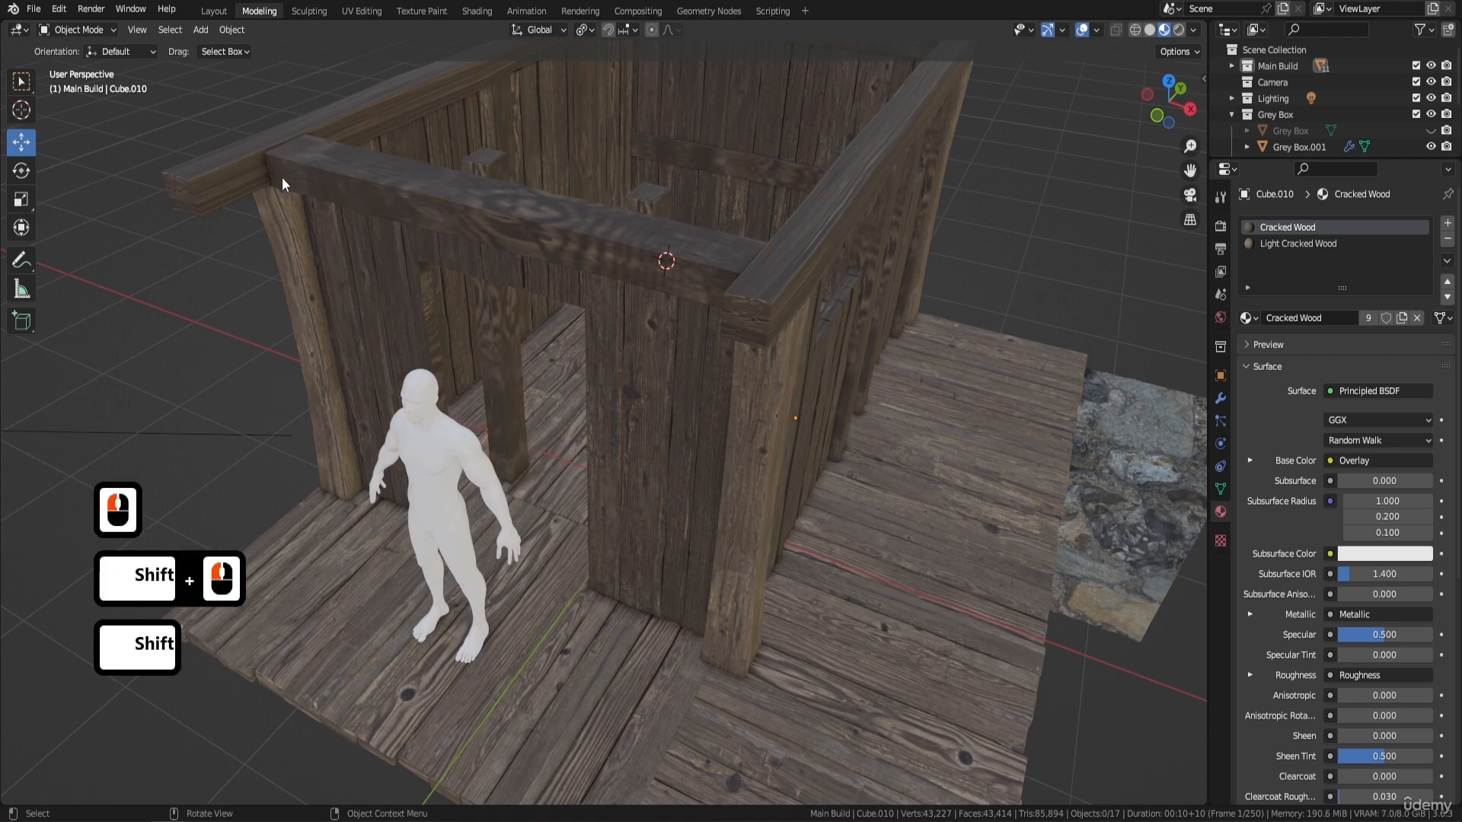
left_click(314, 172)
left_click(213, 167, "shift")
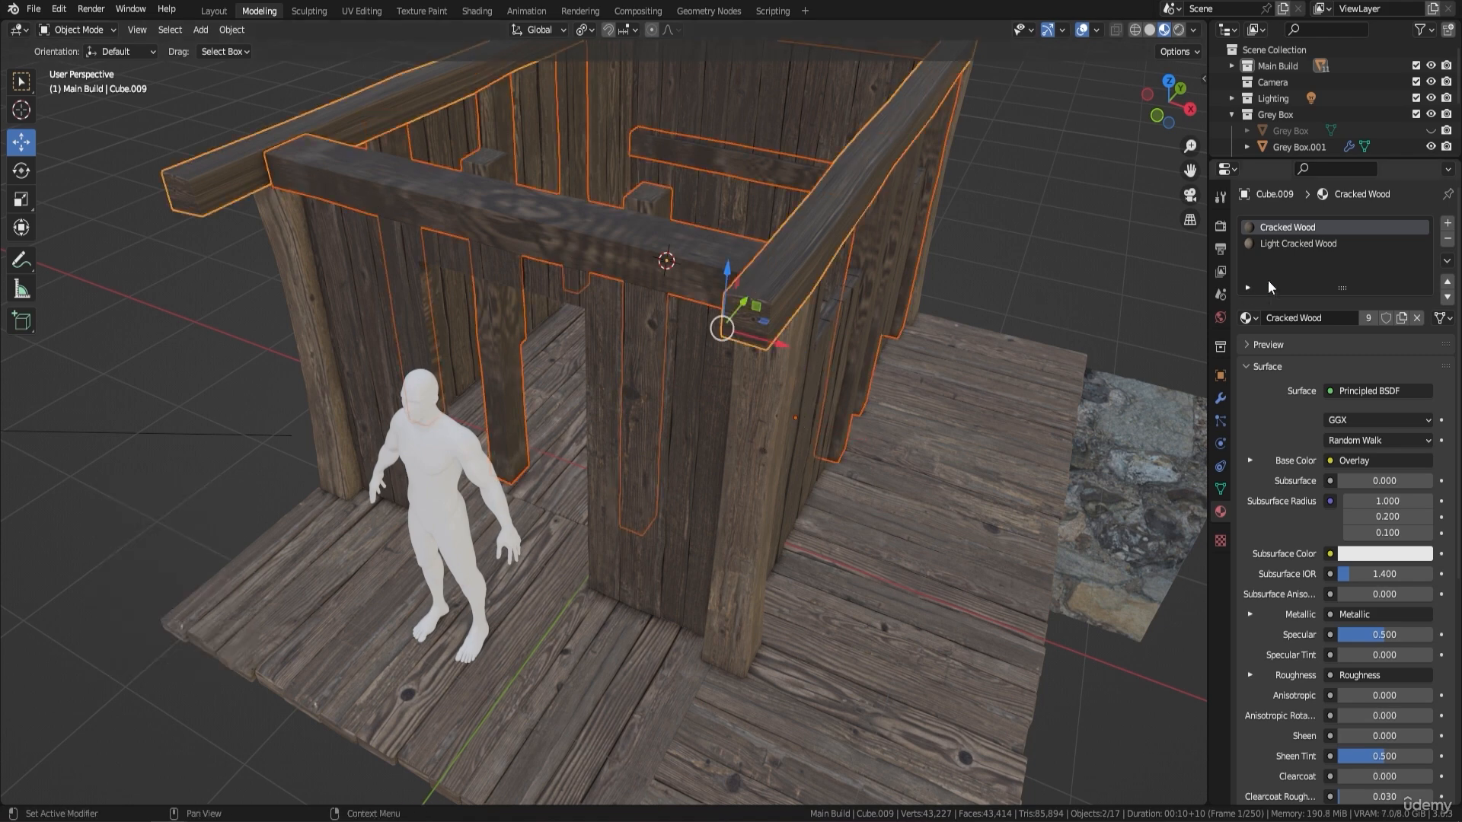
left_click(1447, 239)
- Remove the Cracked Wood material slot from the post and beam framework, keeping Light Cracked Wood
middle_click_drag(889, 300, 857, 322)
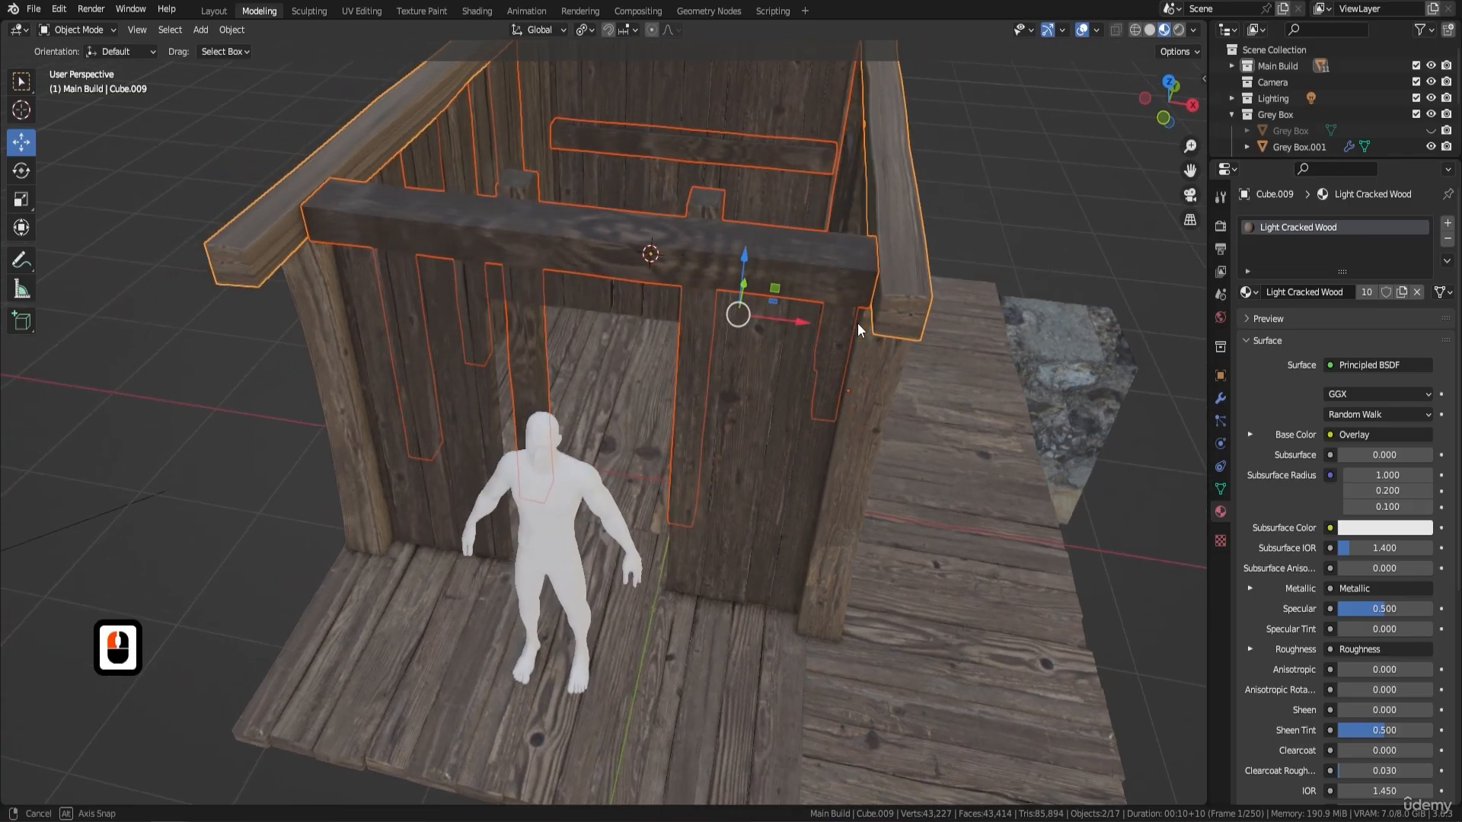
left_click(788, 248)
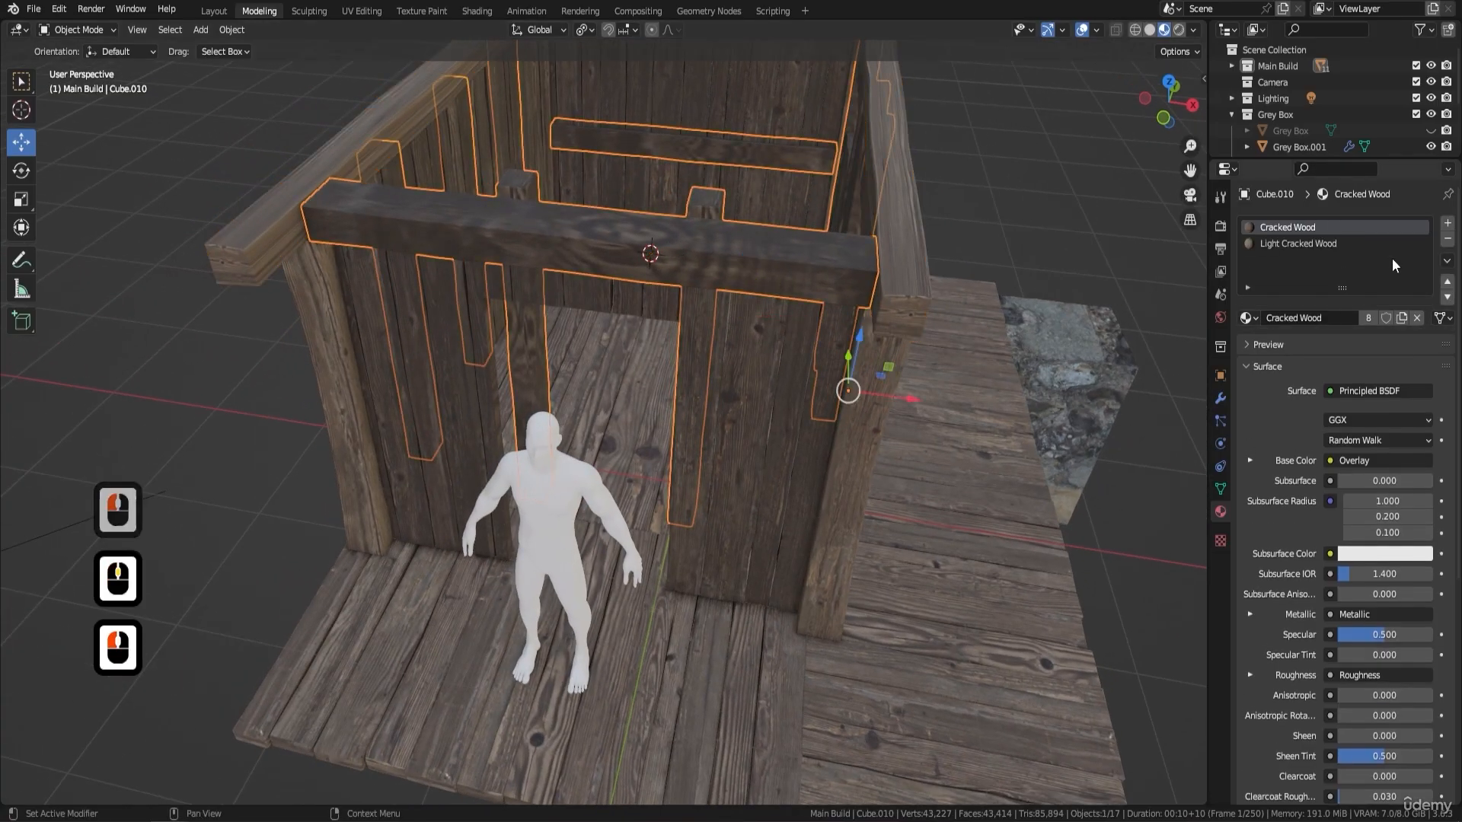
left_click(1447, 238)
- Unwrap the entire post and beam framework mesh in Edit Mode and return to Object Mode
middle_click_drag(927, 264, 752, 309)
key("Tab")
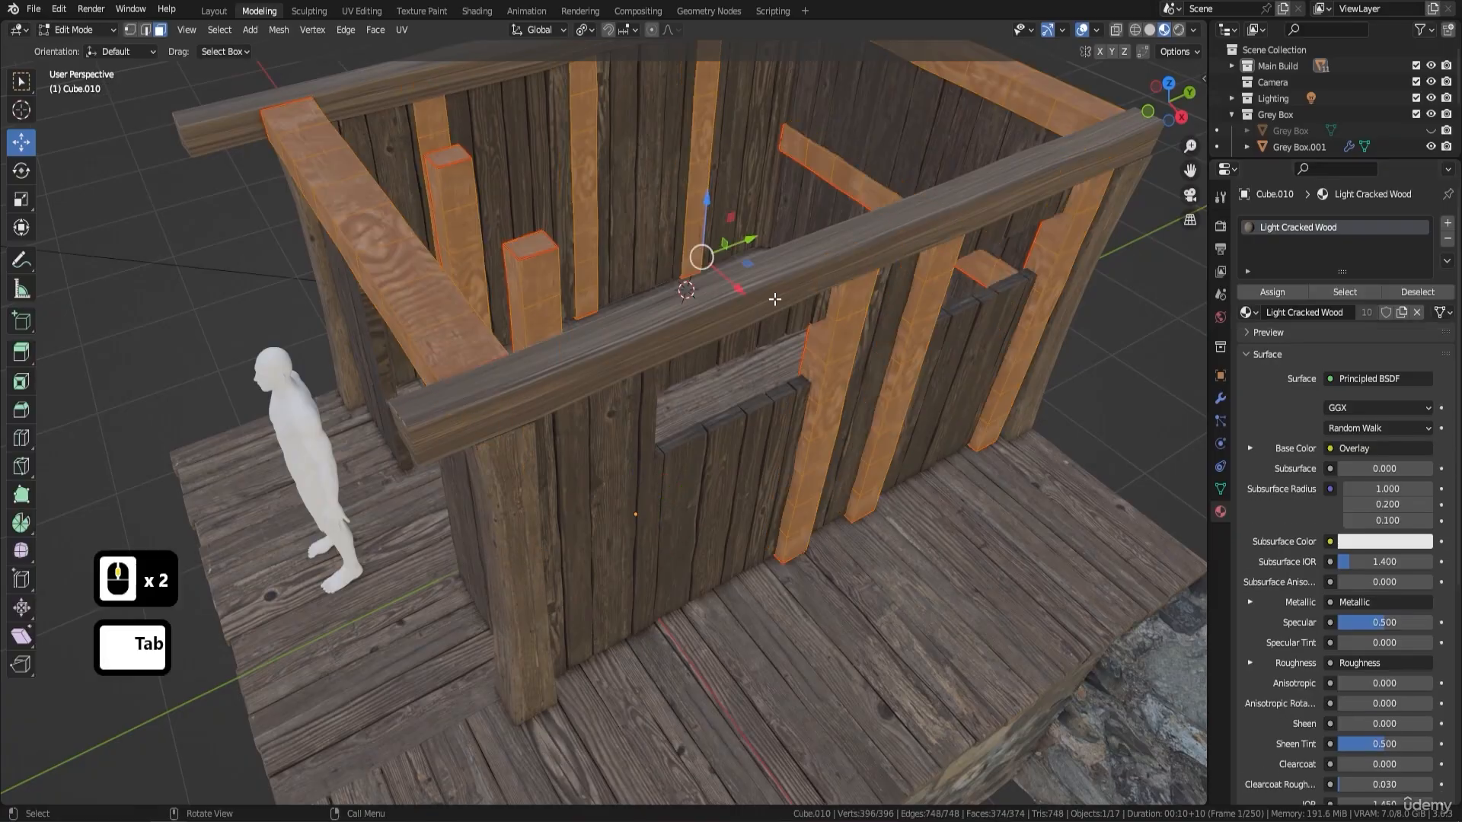
key("a")
middle_click_drag(761, 354, 793, 317)
key("u")
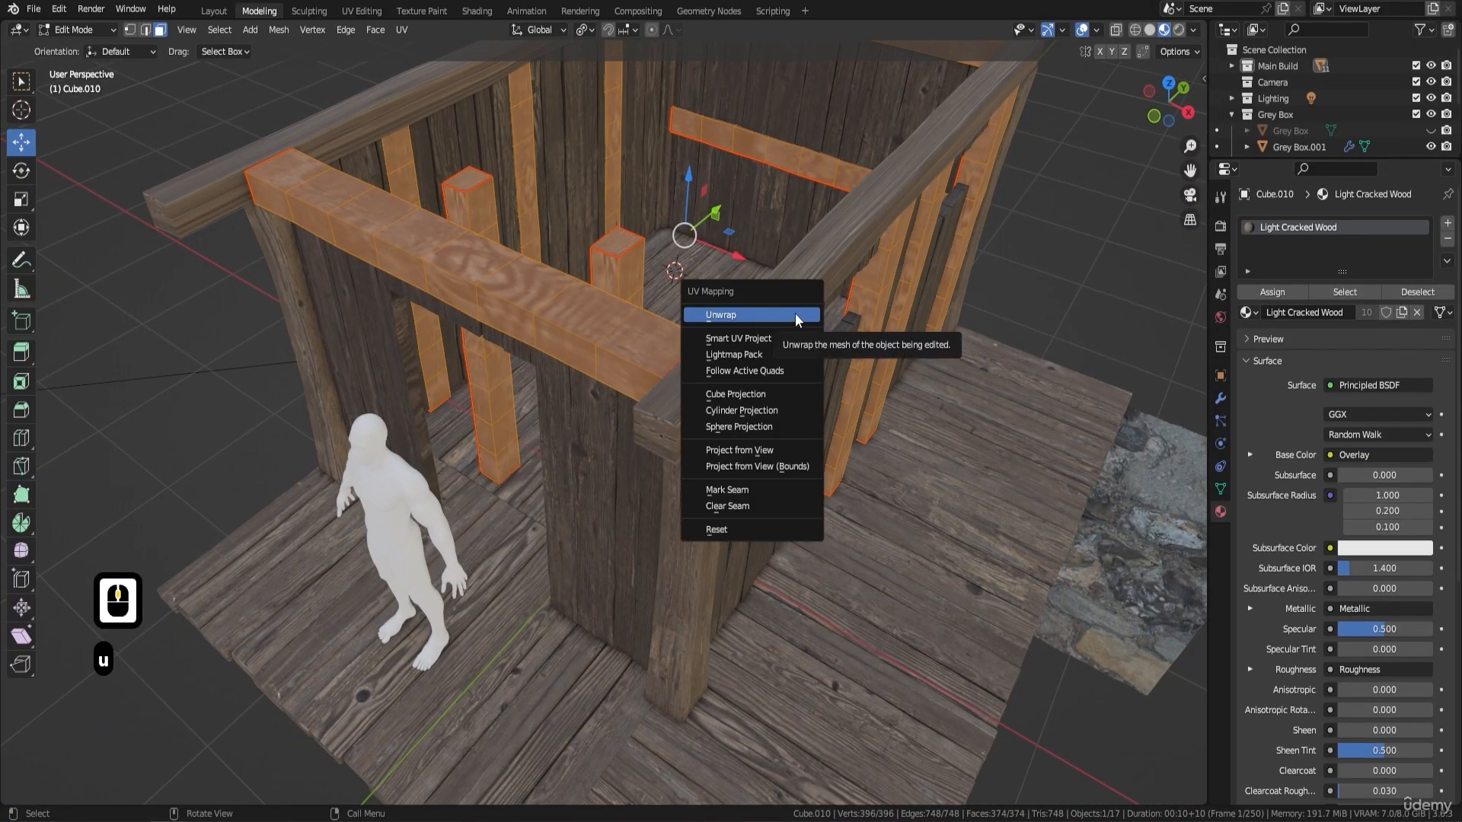
left_click(795, 313)
middle_click_drag(794, 312, 695, 252)
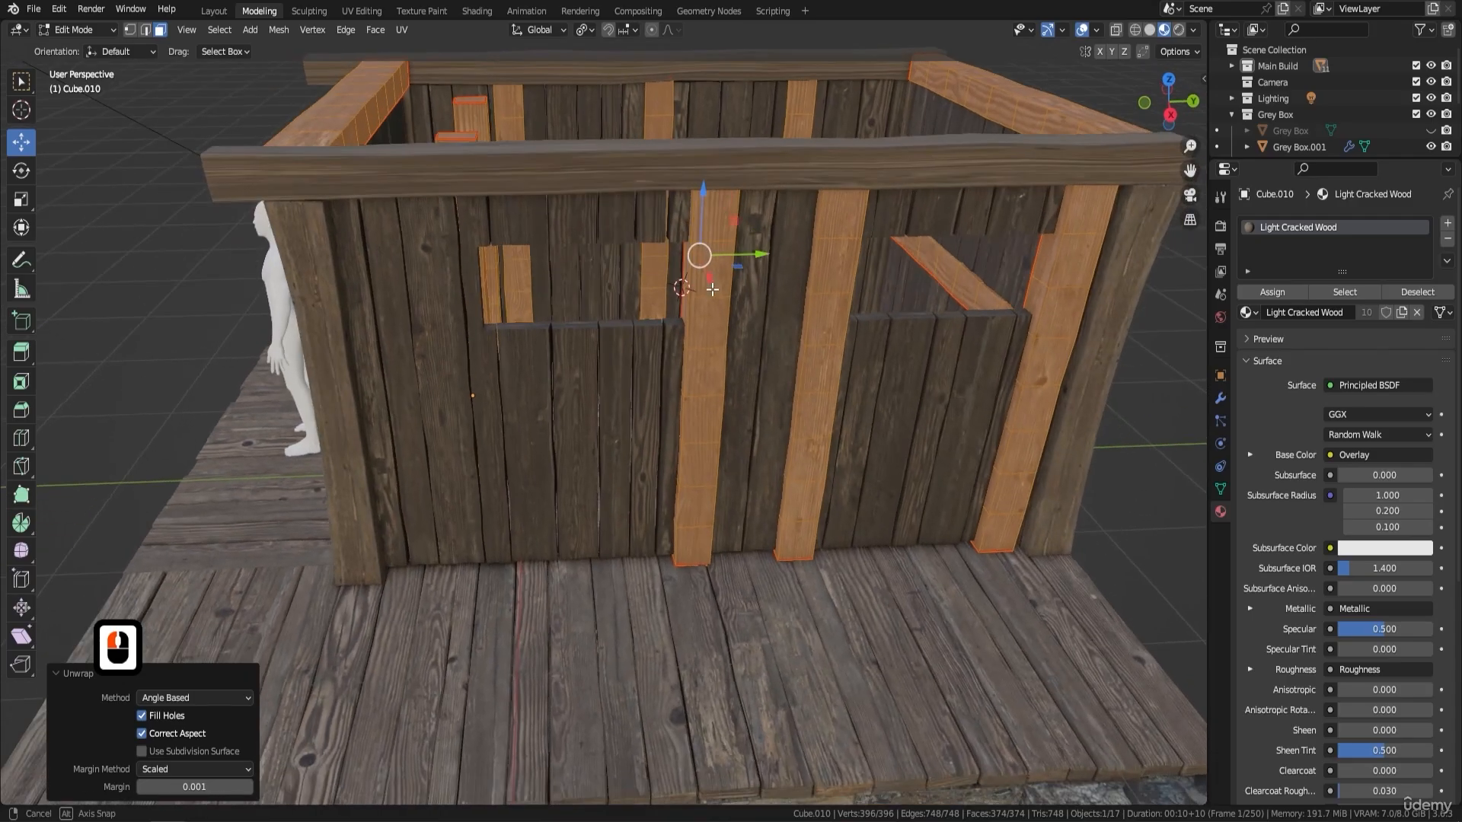
key("Tab")
- Unwrap the whole mesh of the two long top beams and return to Object Mode
left_click(775, 170)
key("Tab")
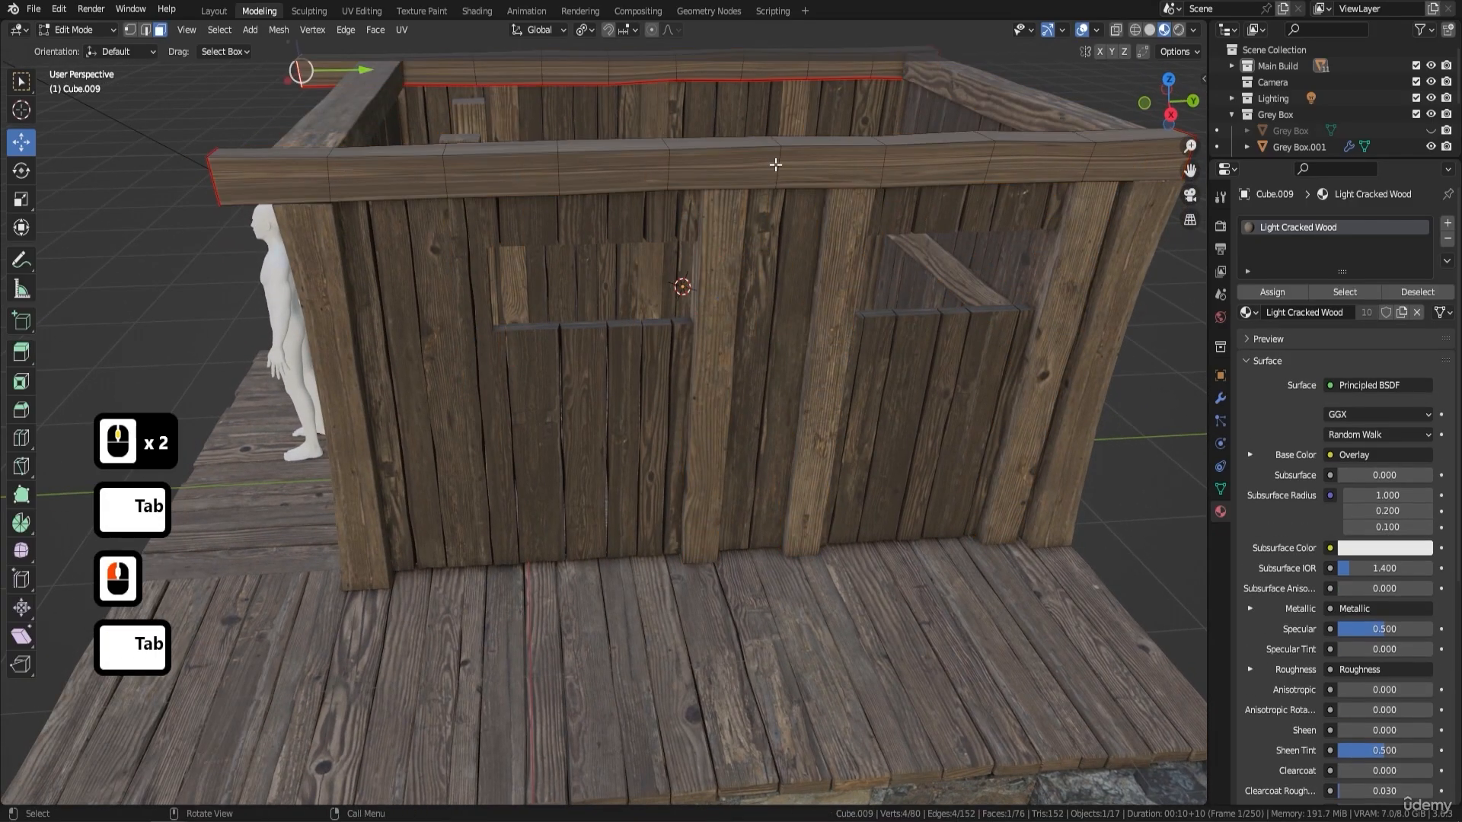
key("a")
key("u")
left_click(775, 163)
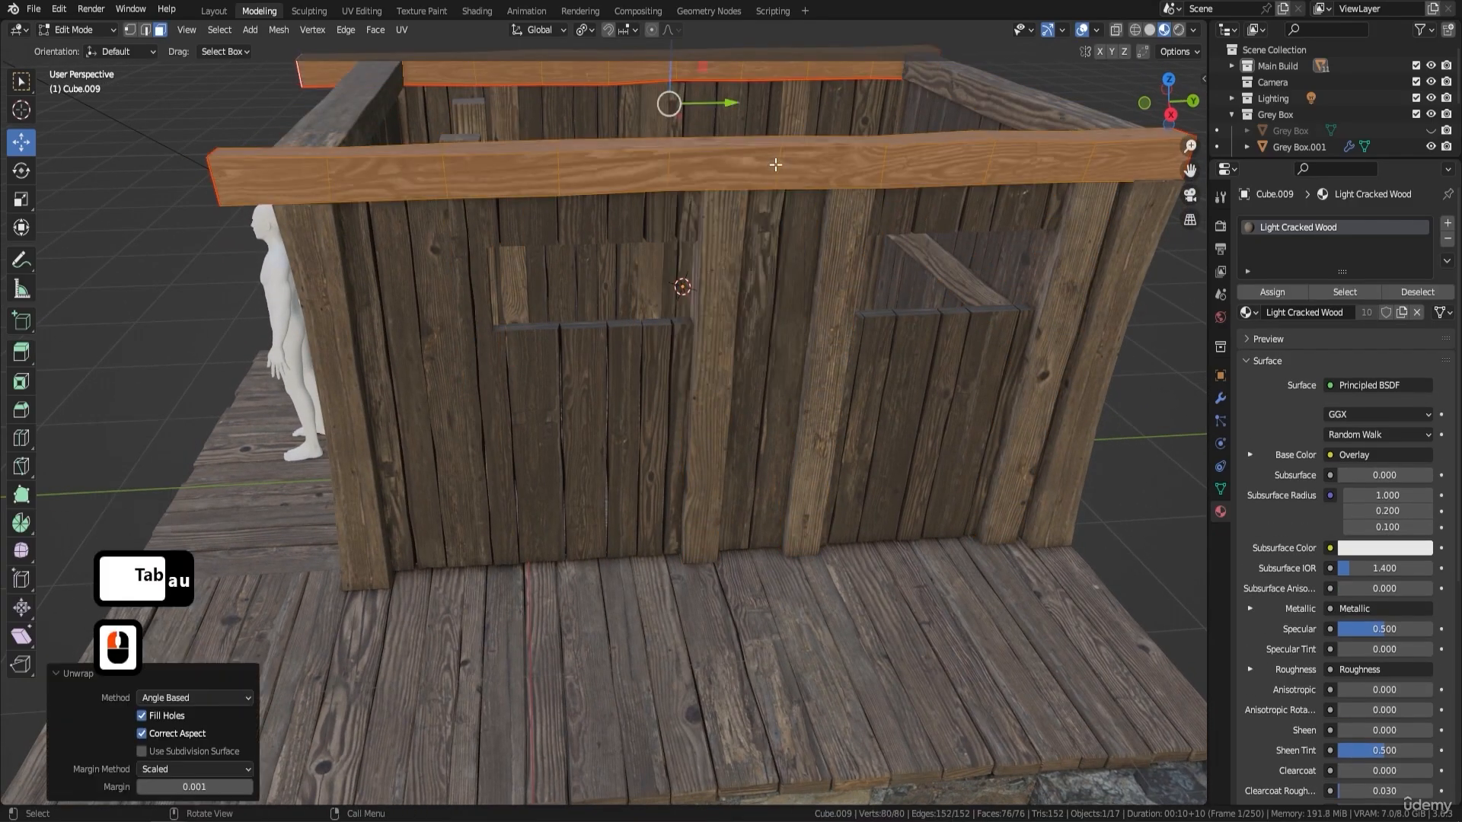
key("Tab")
- Select the end faces of both long top beams at the back of the hut in Edit Mode
middle_click_drag(756, 244, 691, 283)
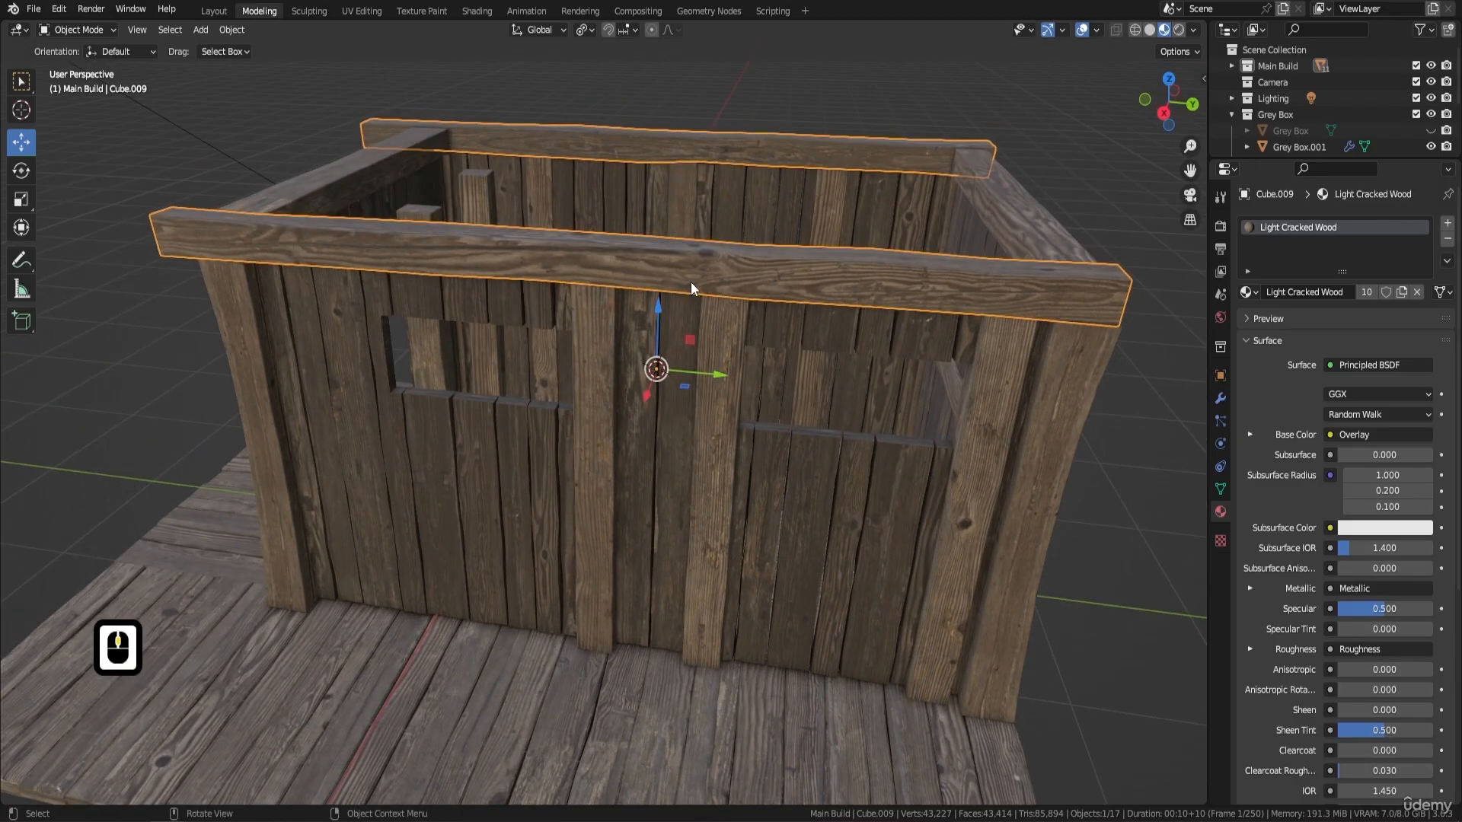
scroll(606, 282, "down", 2)
middle_click_drag(471, 316, 495, 321)
scroll(489, 317, "up", 1)
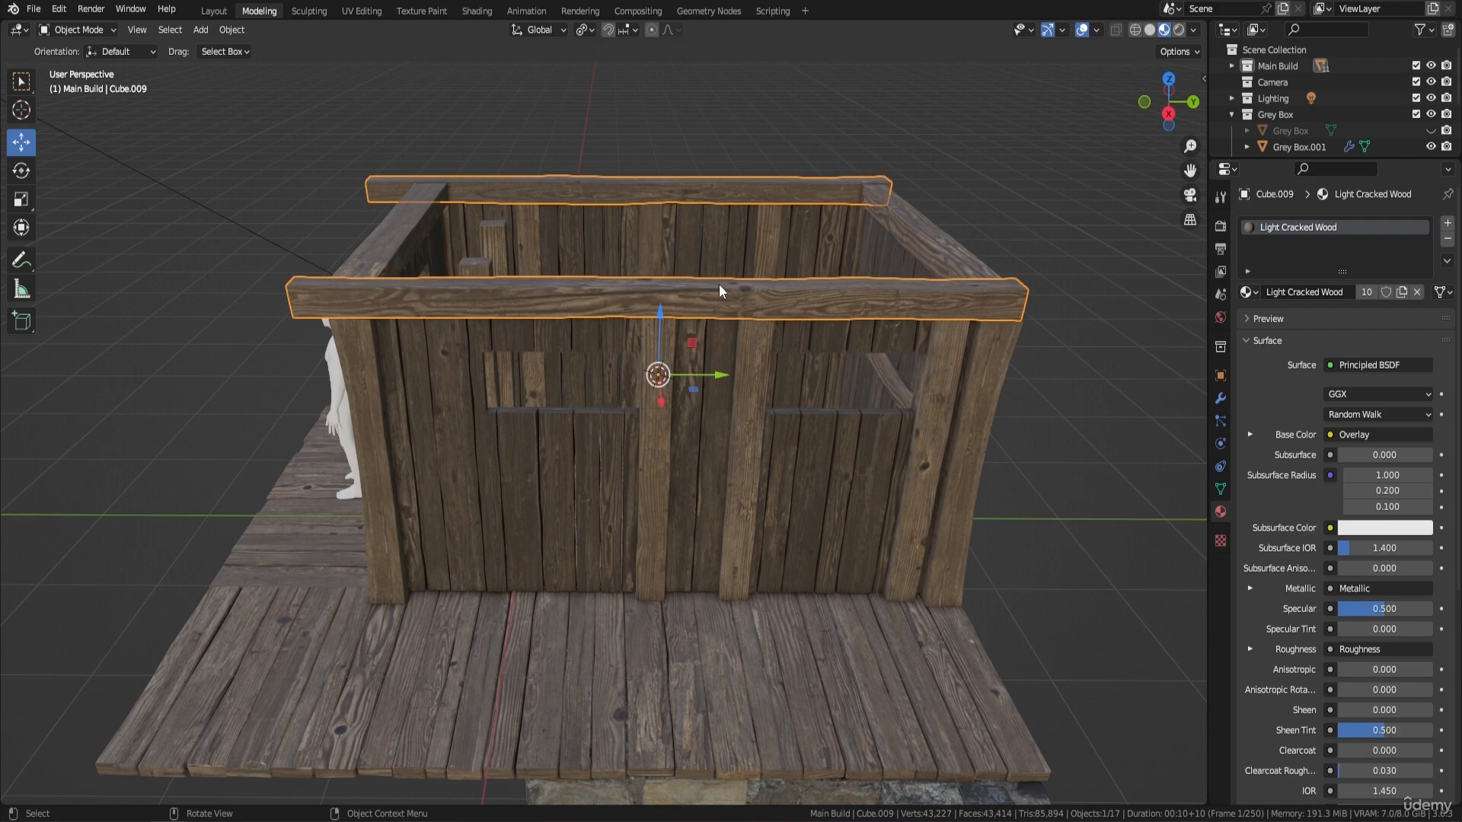
middle_click_drag(728, 292, 596, 346, "shift")
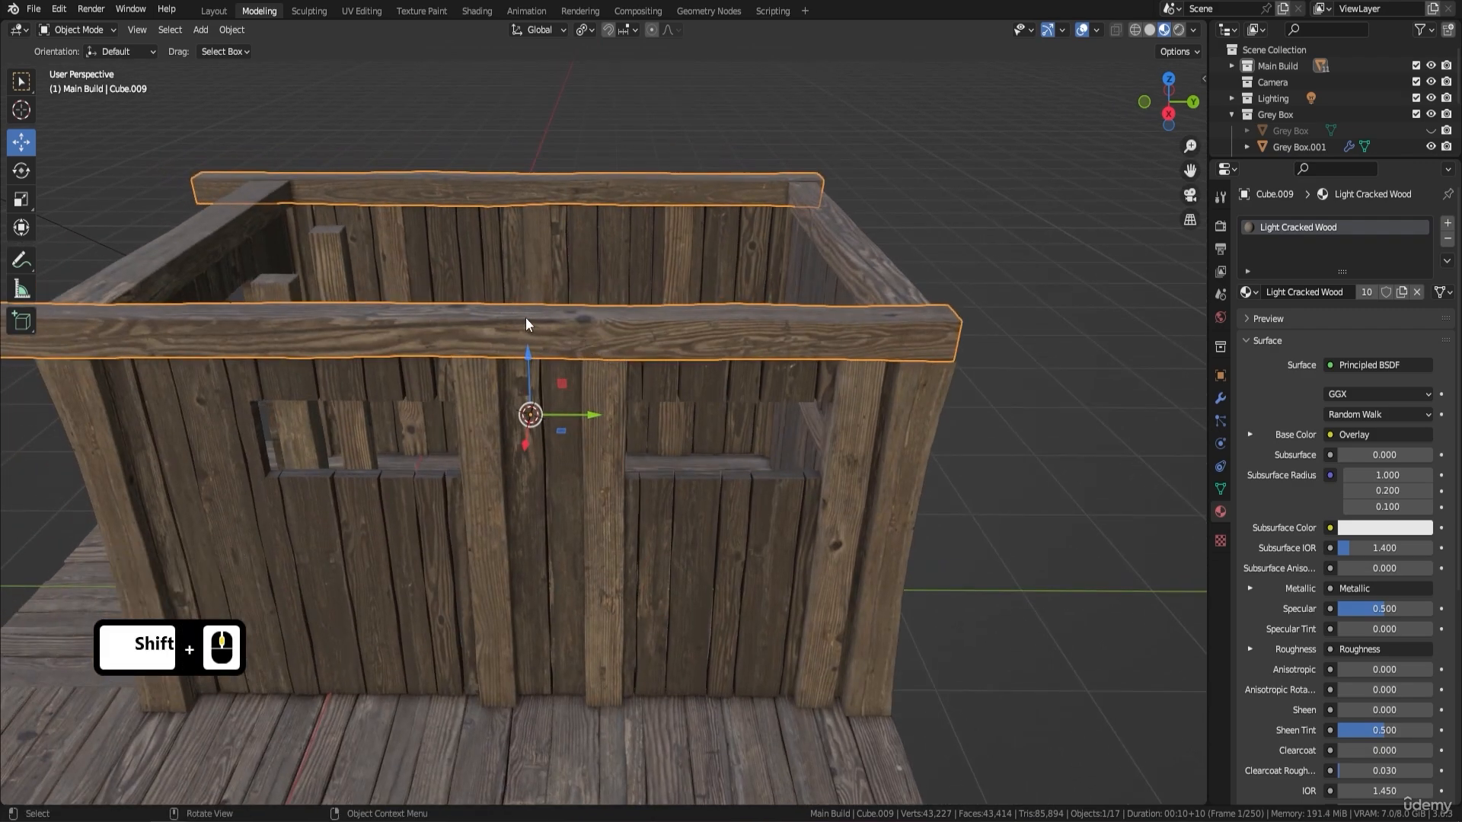
middle_click_drag(449, 220, 509, 246, "shift")
key("Tab")
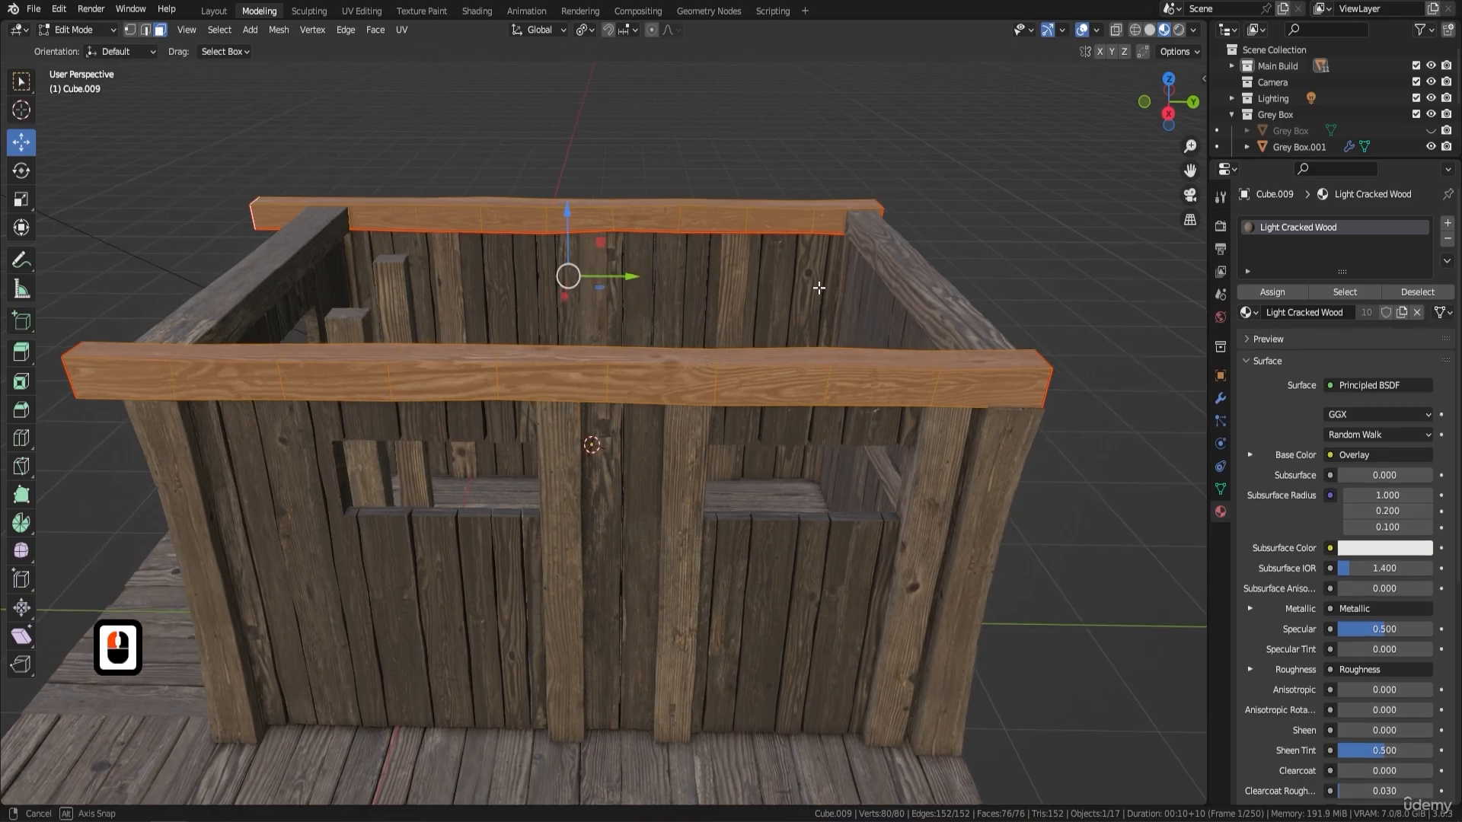
middle_click_drag(670, 343, 798, 344)
left_click(800, 381)
left_click(796, 381)
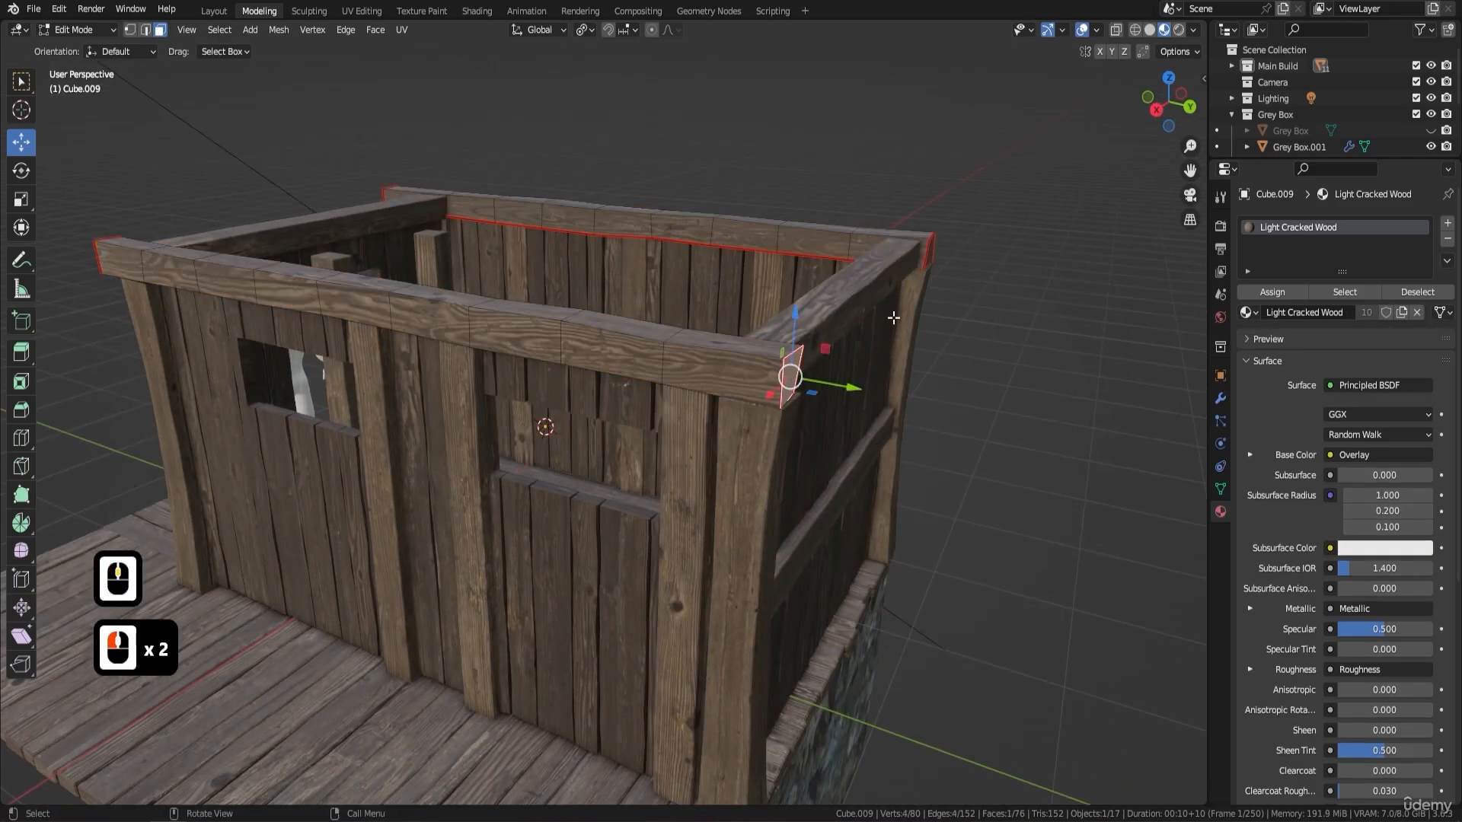
left_click(933, 255, "shift")
left_click(932, 252, "shift")
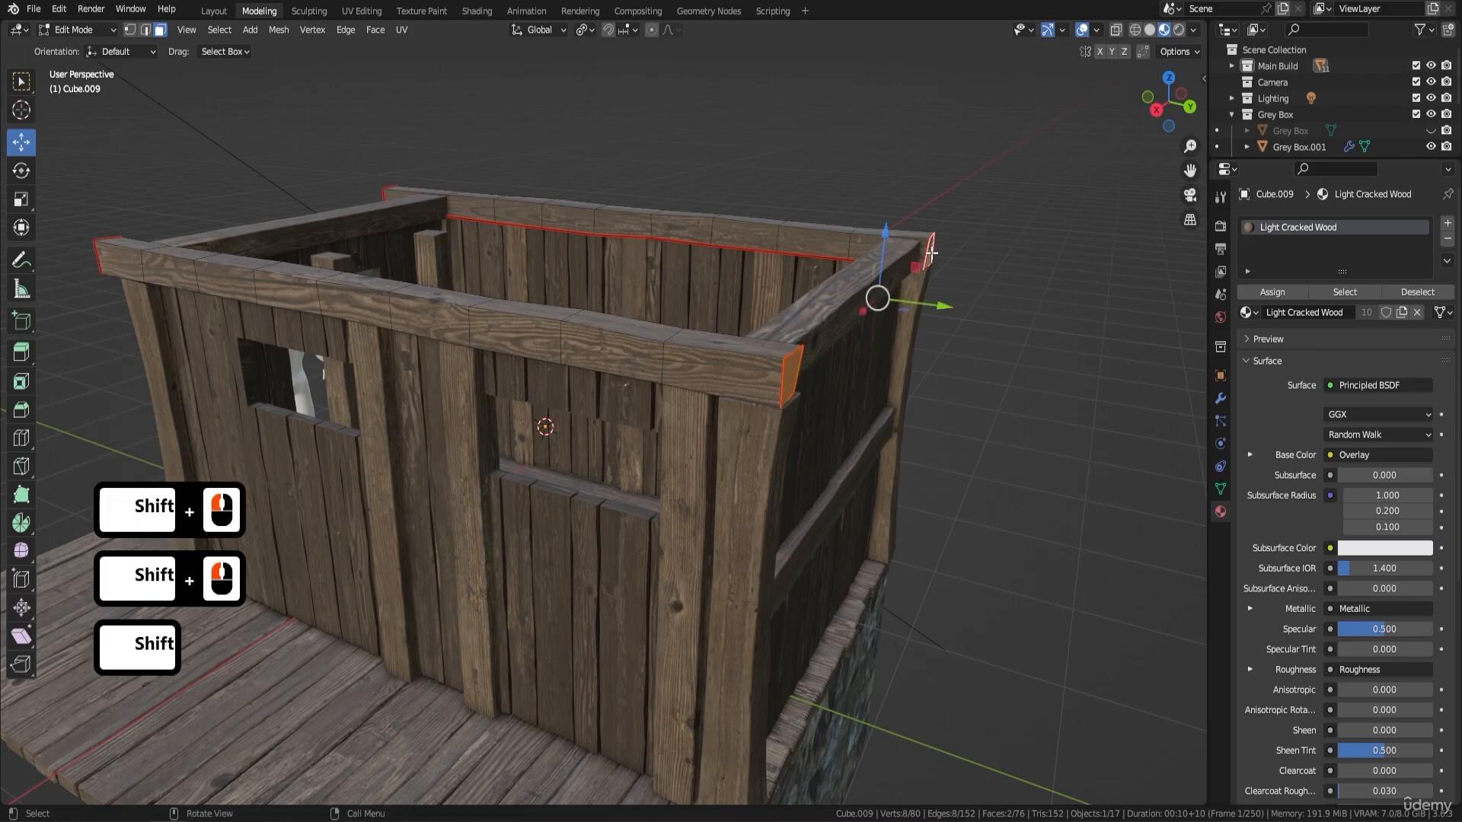
- Grow the selection to the middle of both long top beams and split the selected halves from the rest
key("ctrl+KP_Add")
key("ctrl+KP_Add")
key("ctrl+KP_Add")
key("ctrl+KP_Add")
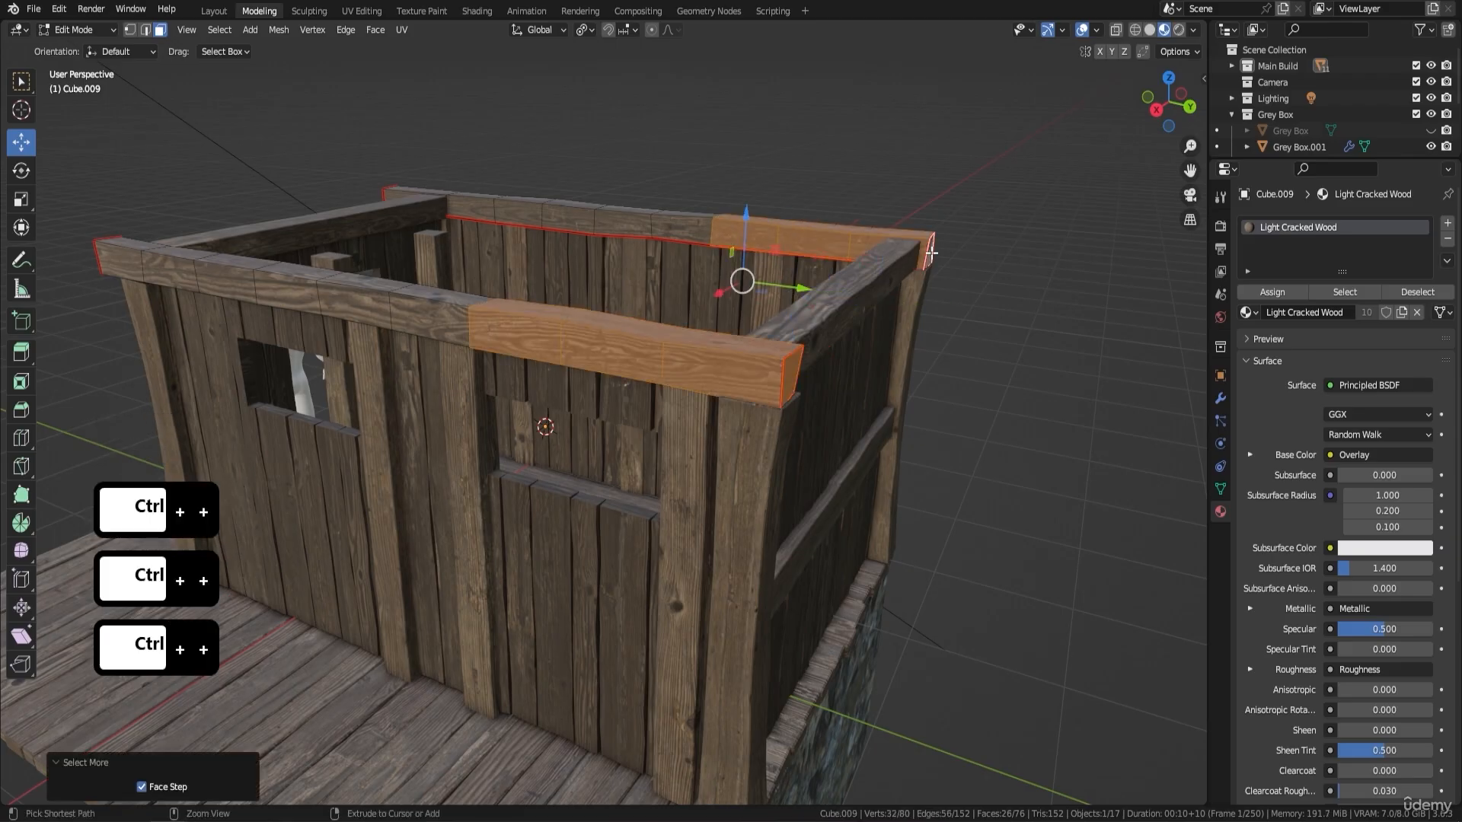
middle_click_drag(844, 250, 753, 263)
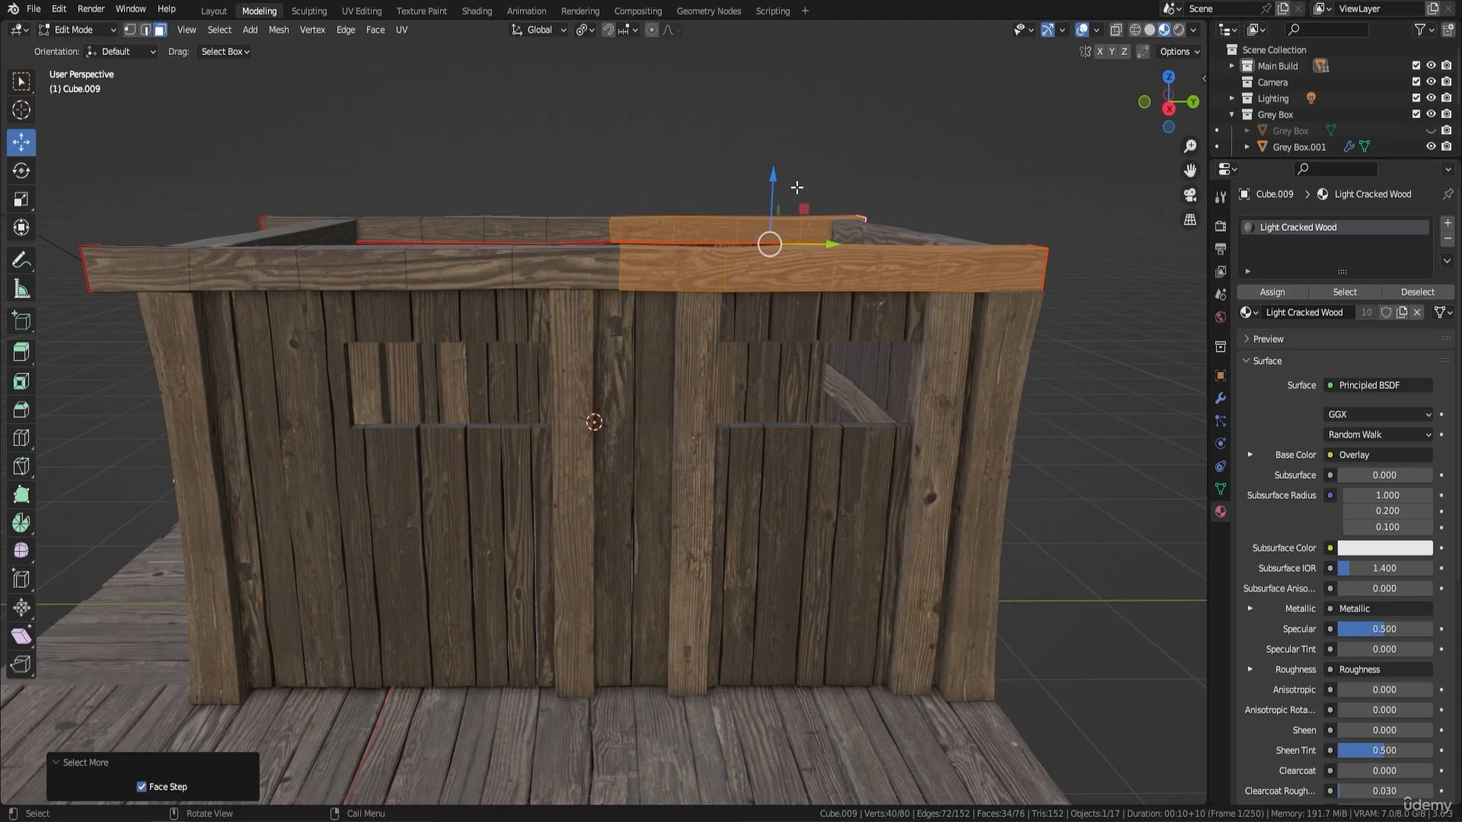
key("y")
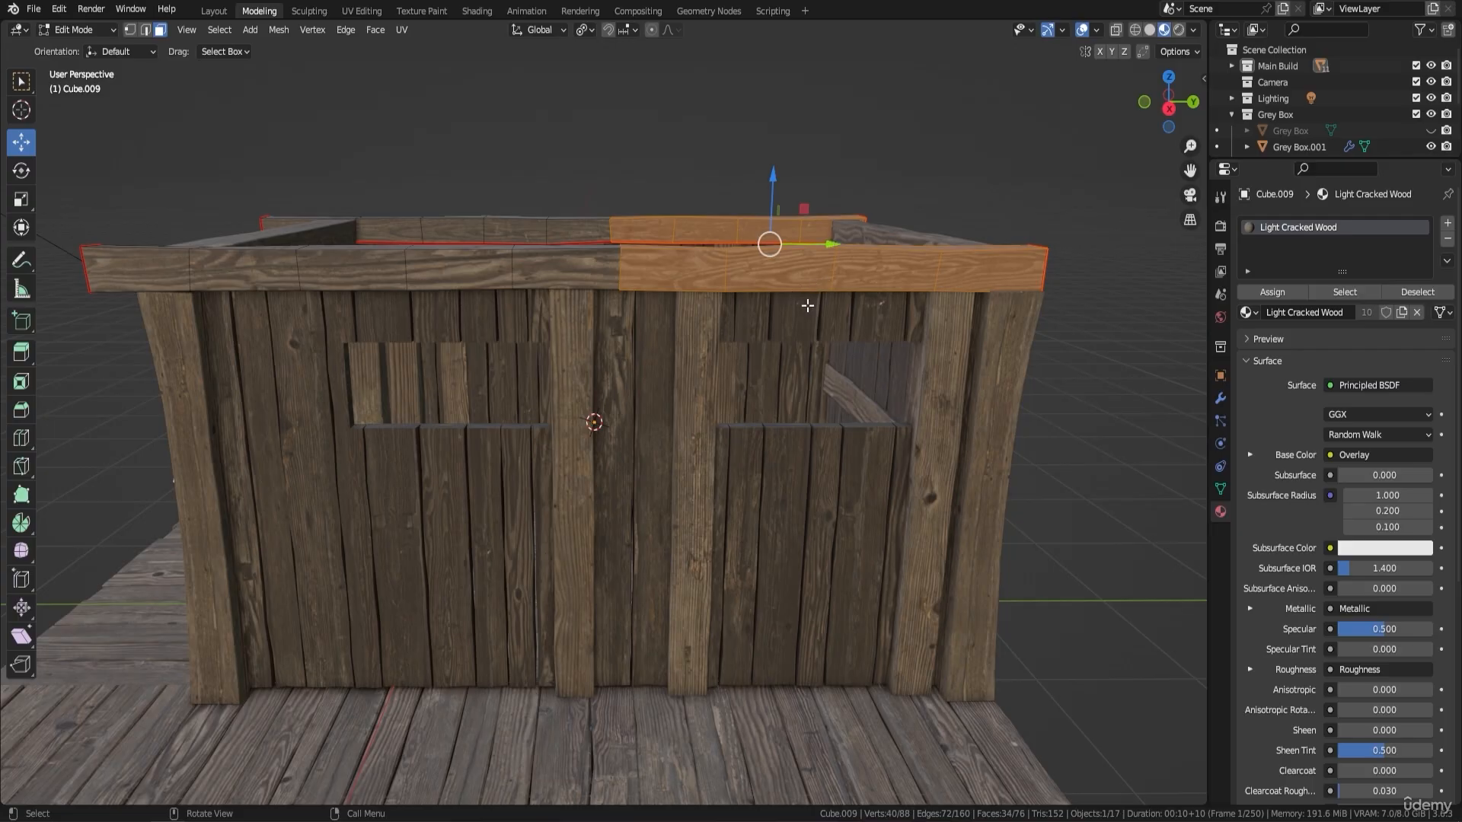
key("g")
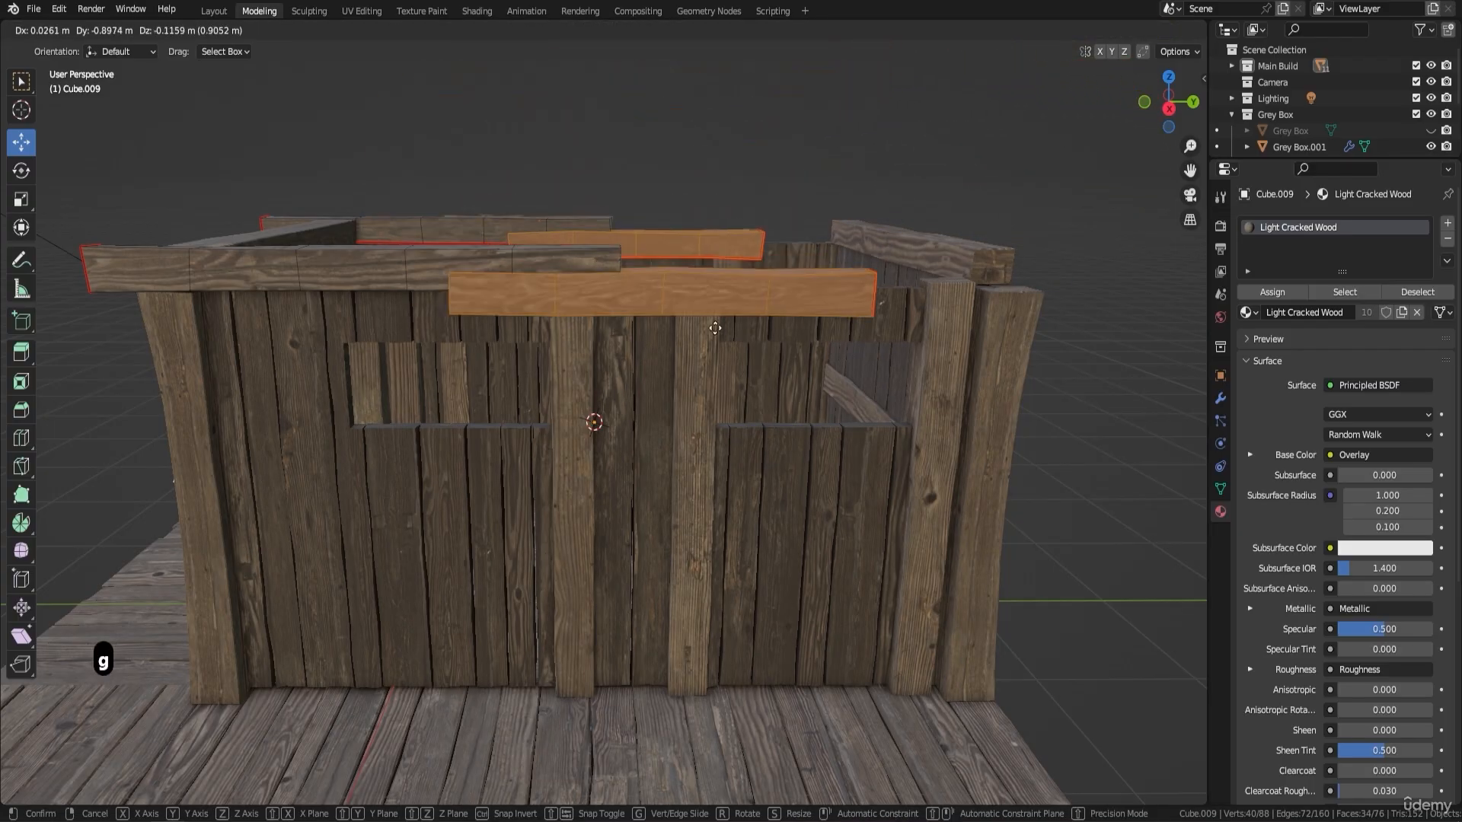
left_click(933, 185)
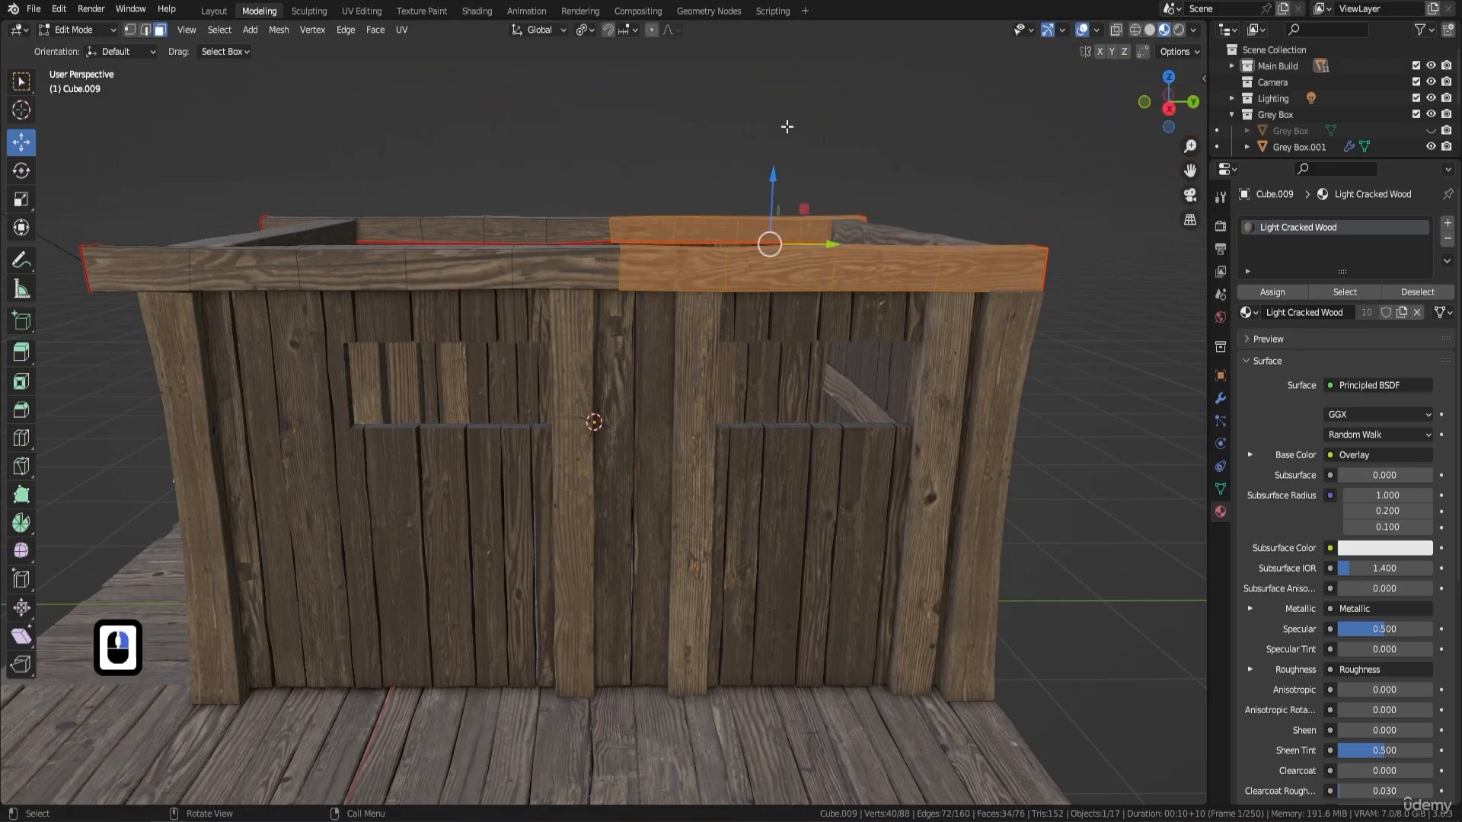
- Fill the open holes in the entire mesh of the split top beams with Fill Holes and return to Object Mode
key("a")
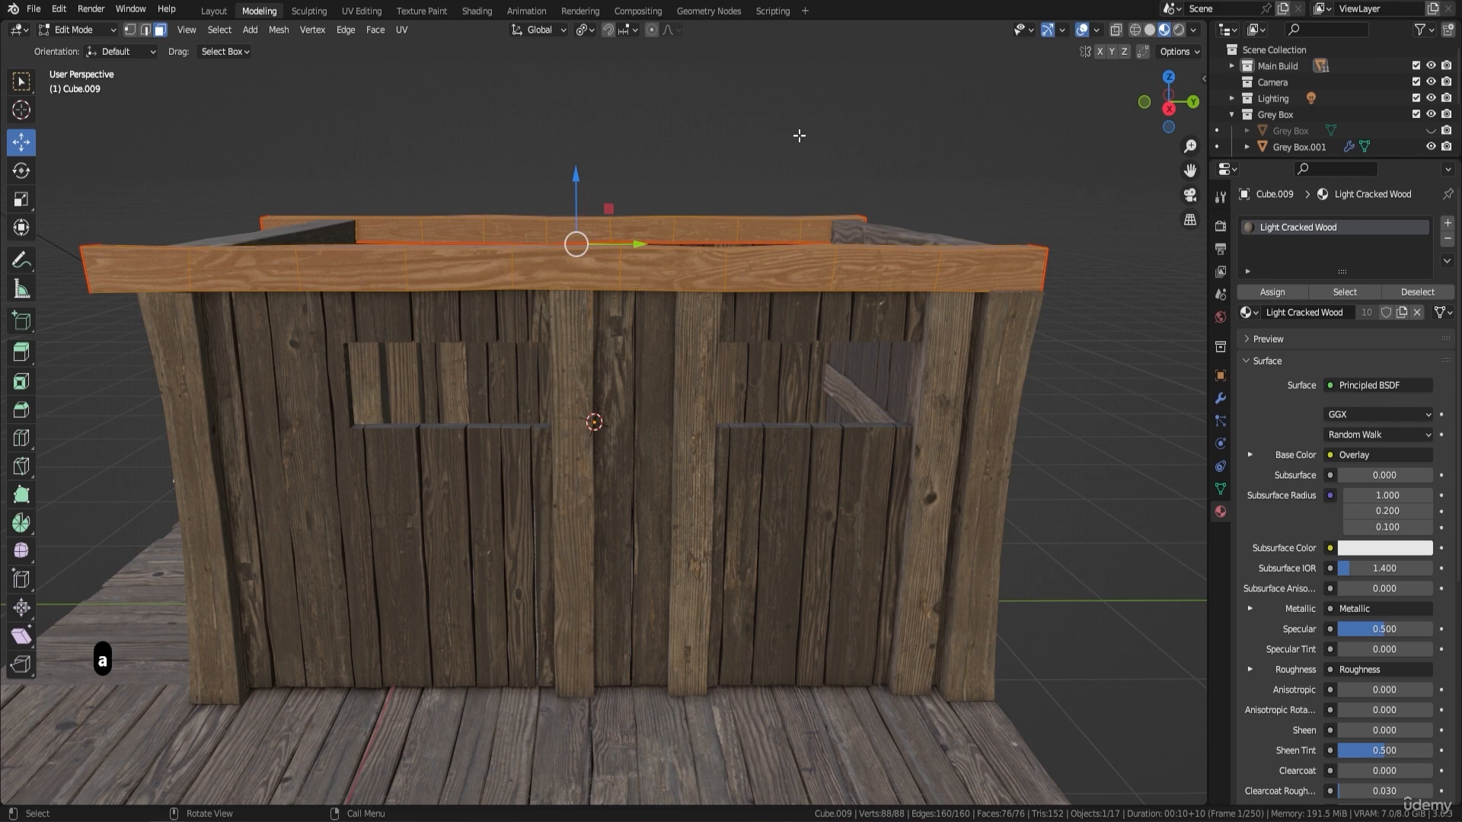
left_click(278, 30)
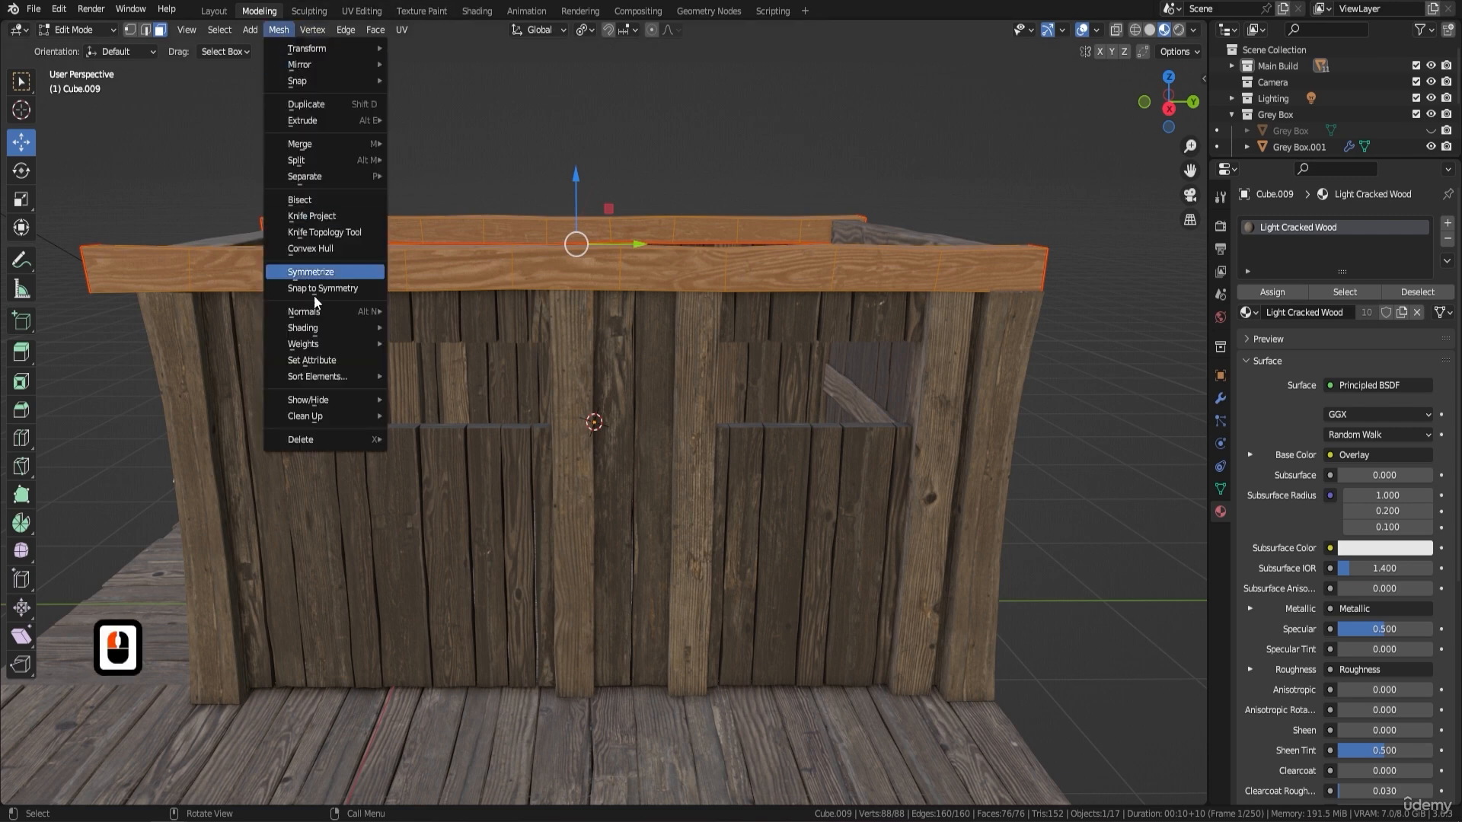
left_click(335, 417)
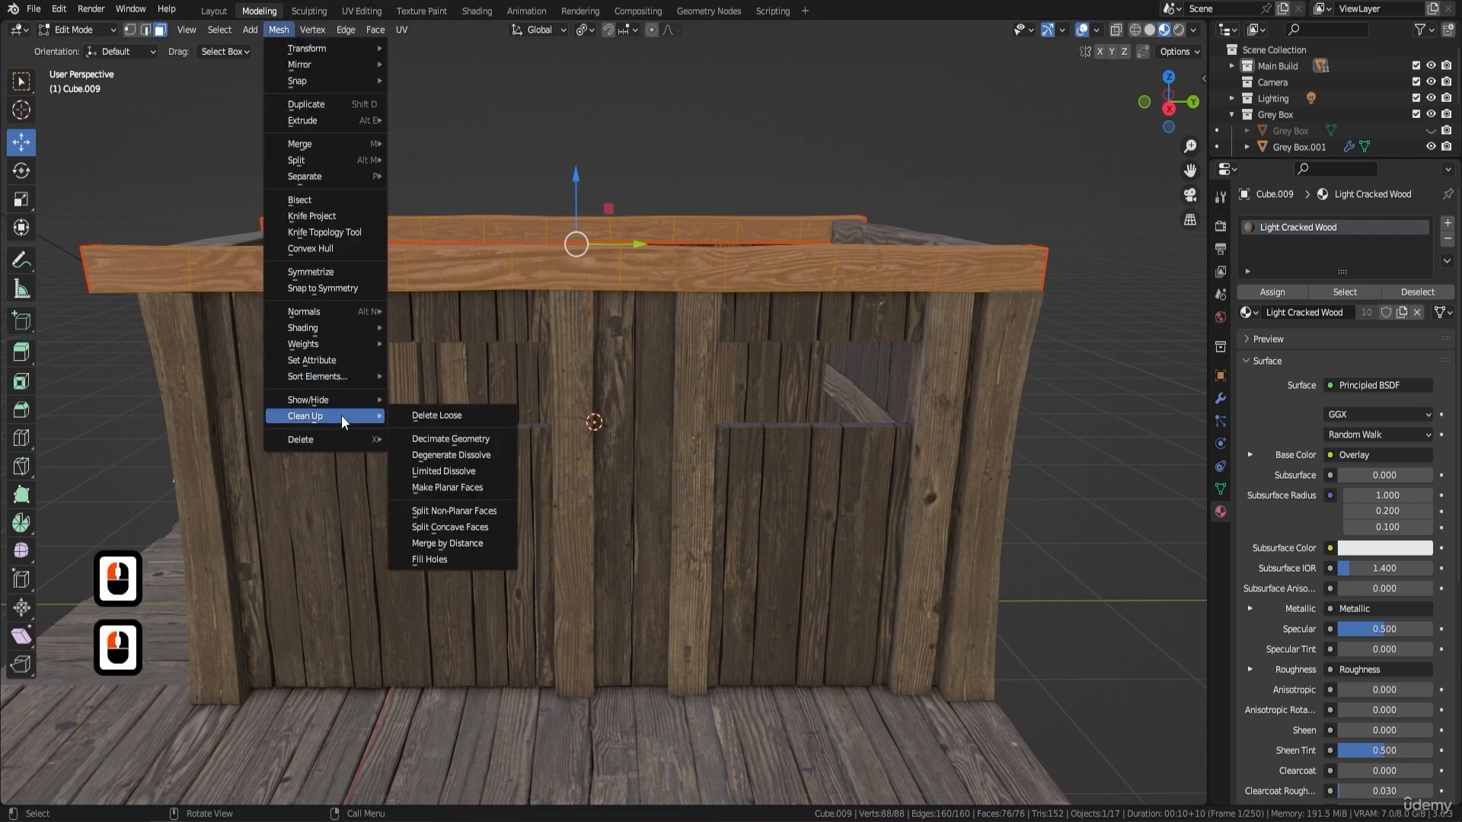
left_click(456, 559)
key("Tab")
middle_click_drag(704, 309, 605, 334)
scroll(587, 395, "up", 3)
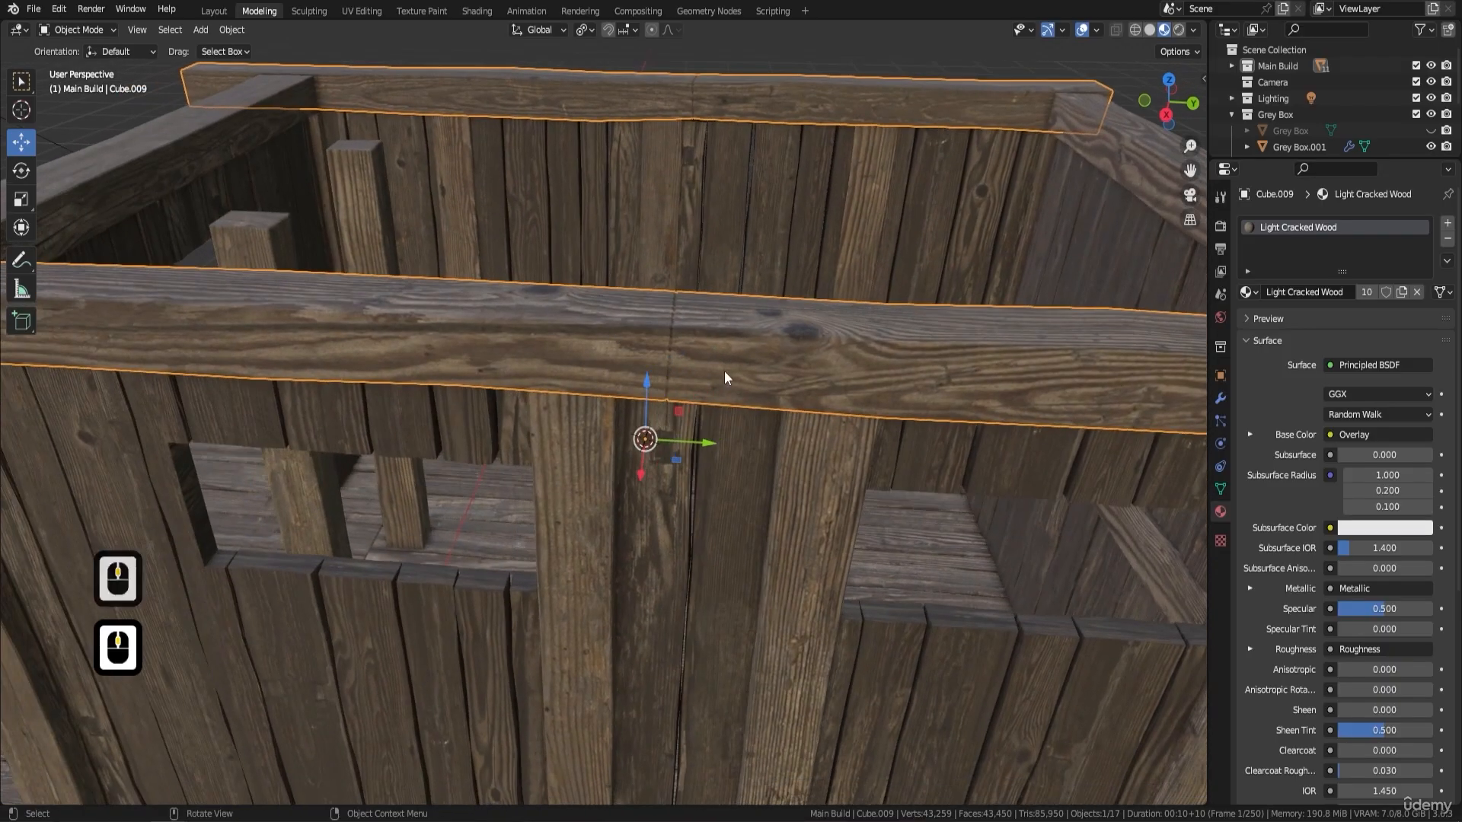
- With X-ray on in Edit Mode, grow the selection from the window-side top beam's middle end face and shift that segment slightly along Y to adjust the joint
middle_click_drag(723, 372, 639, 309)
scroll(637, 300, "up", 2)
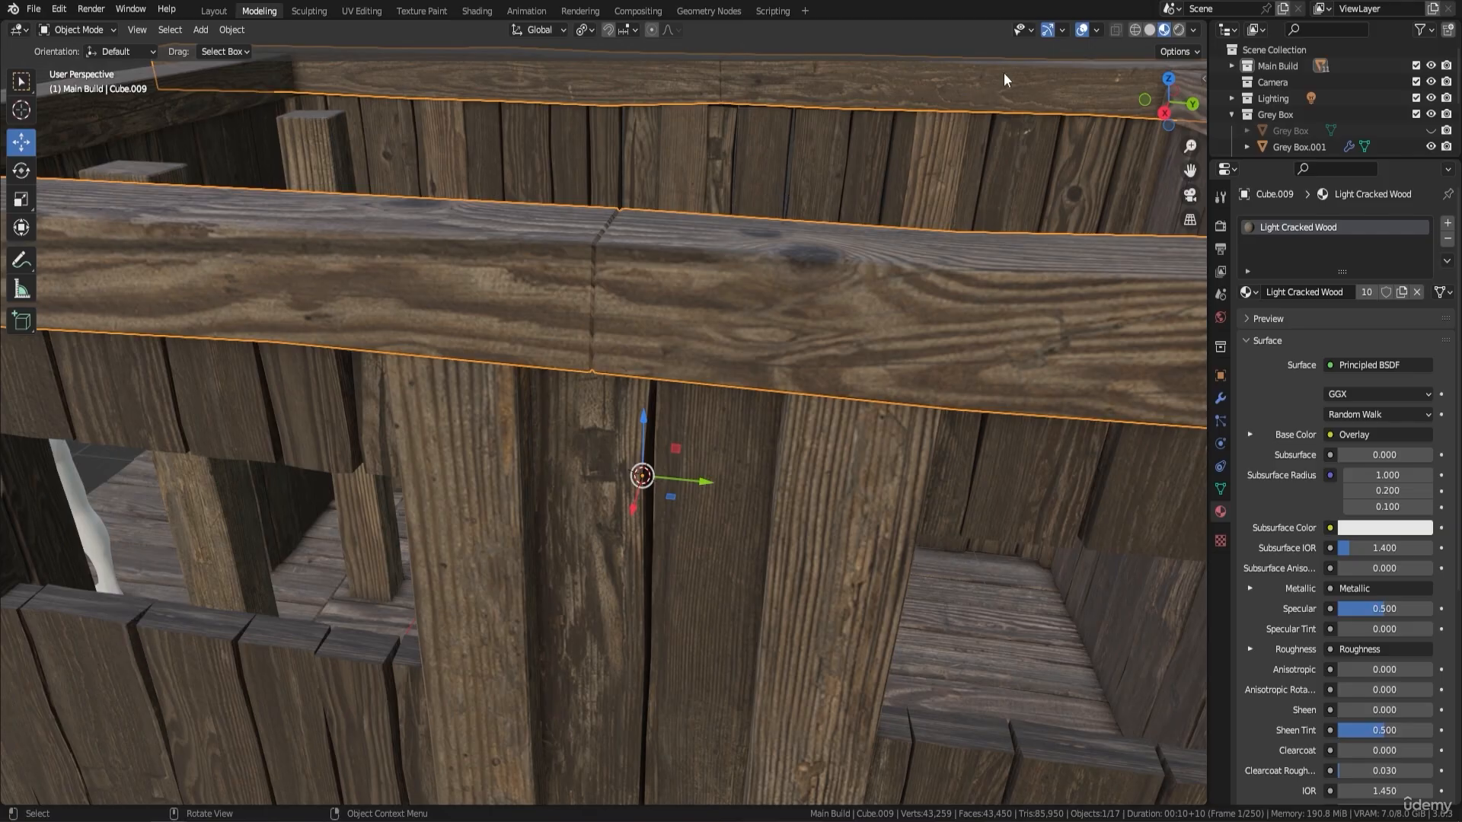
key("Tab")
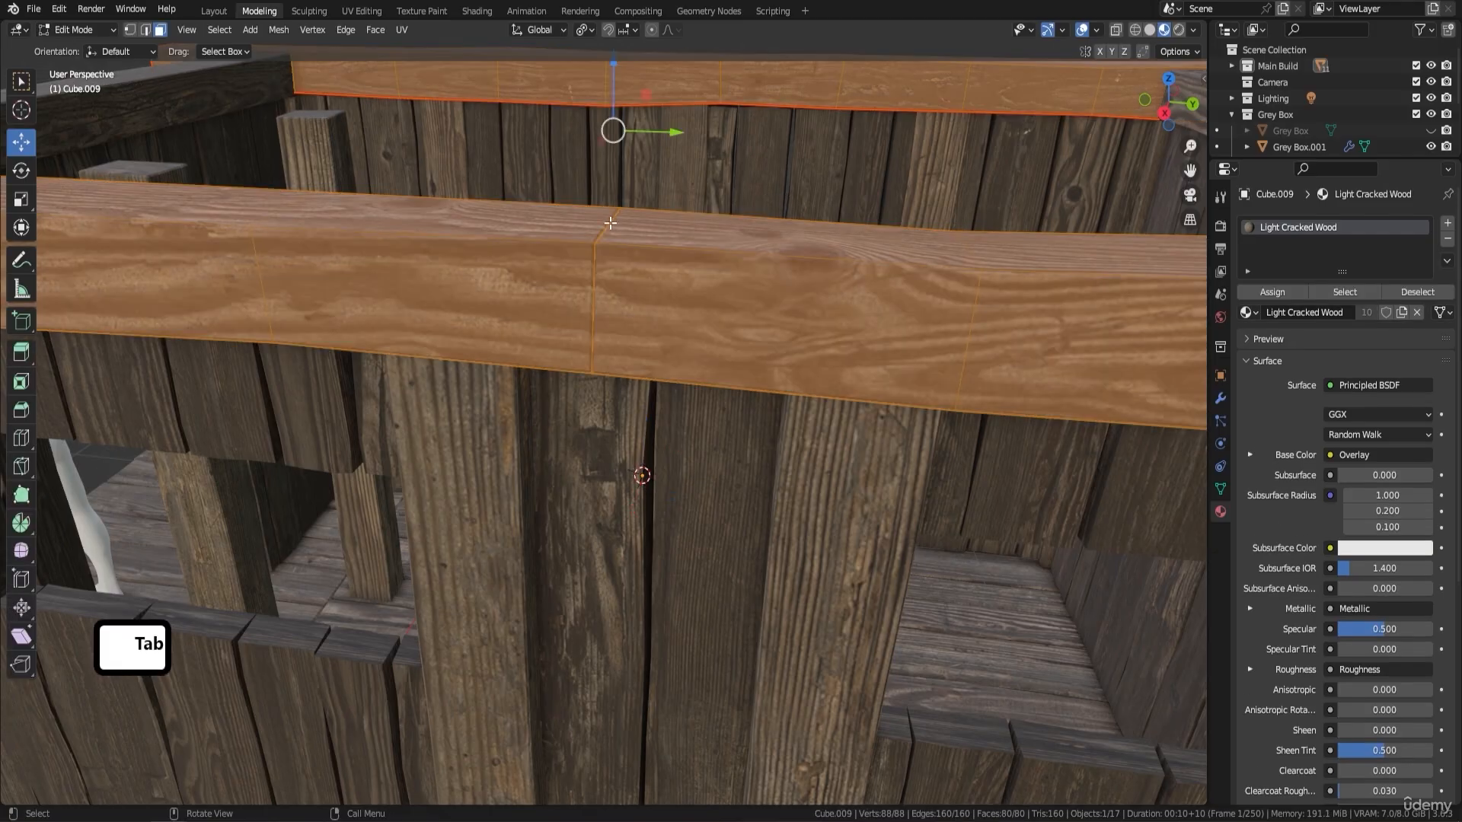
left_click(1116, 29)
middle_click_drag(588, 311, 581, 312)
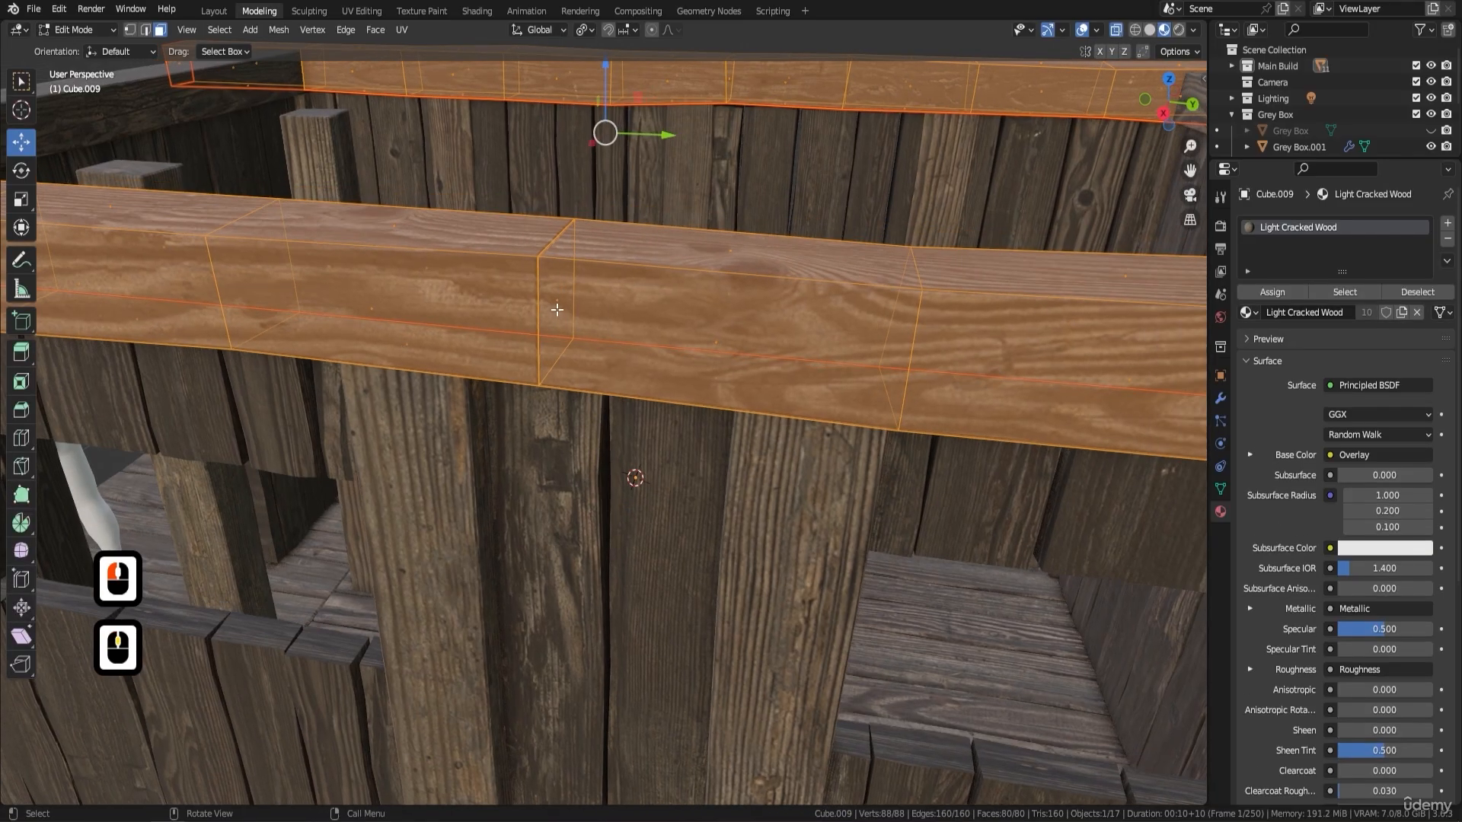
left_click(557, 309)
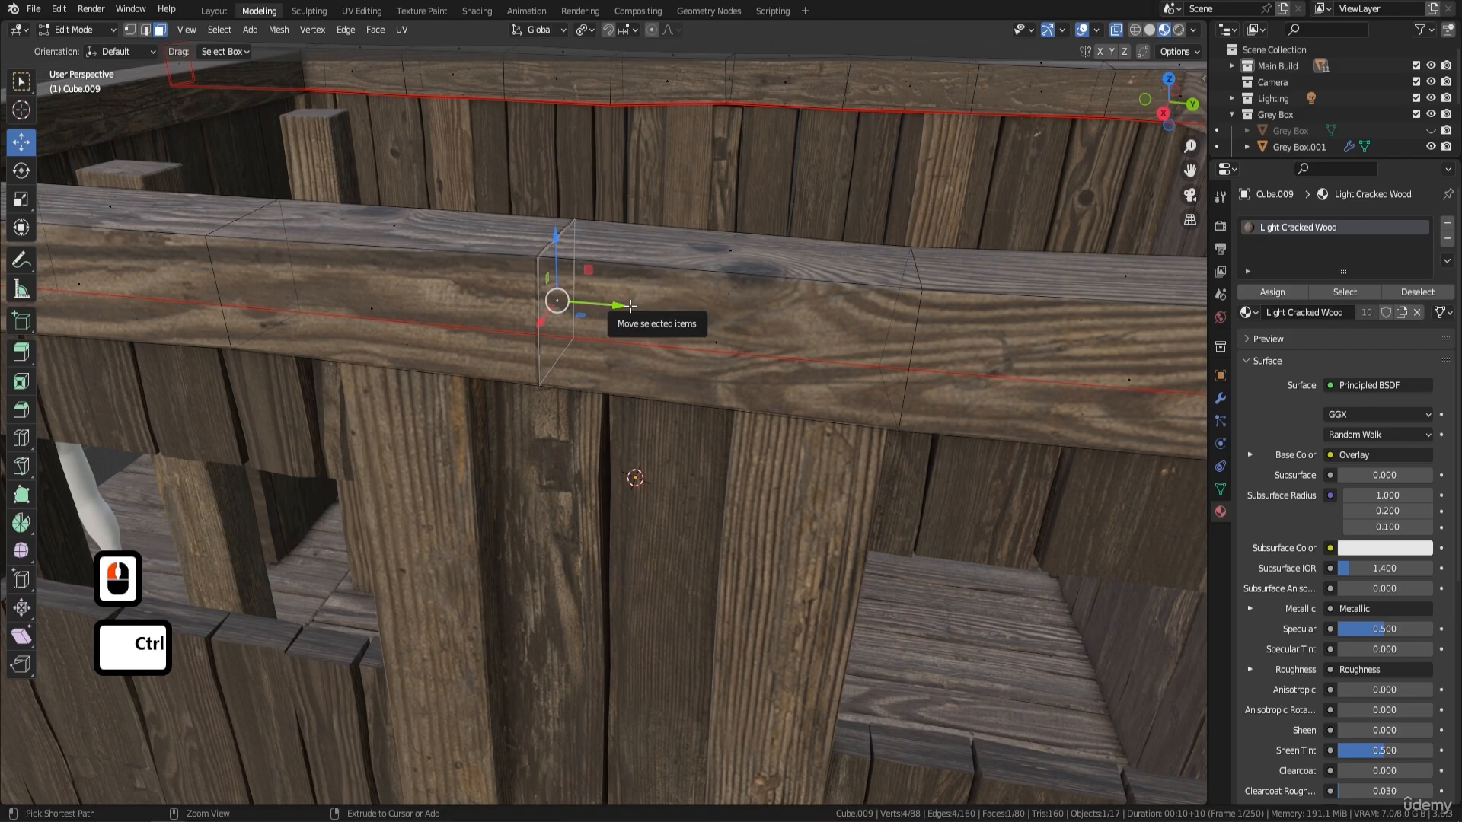
key("ctrl+KP_Add")
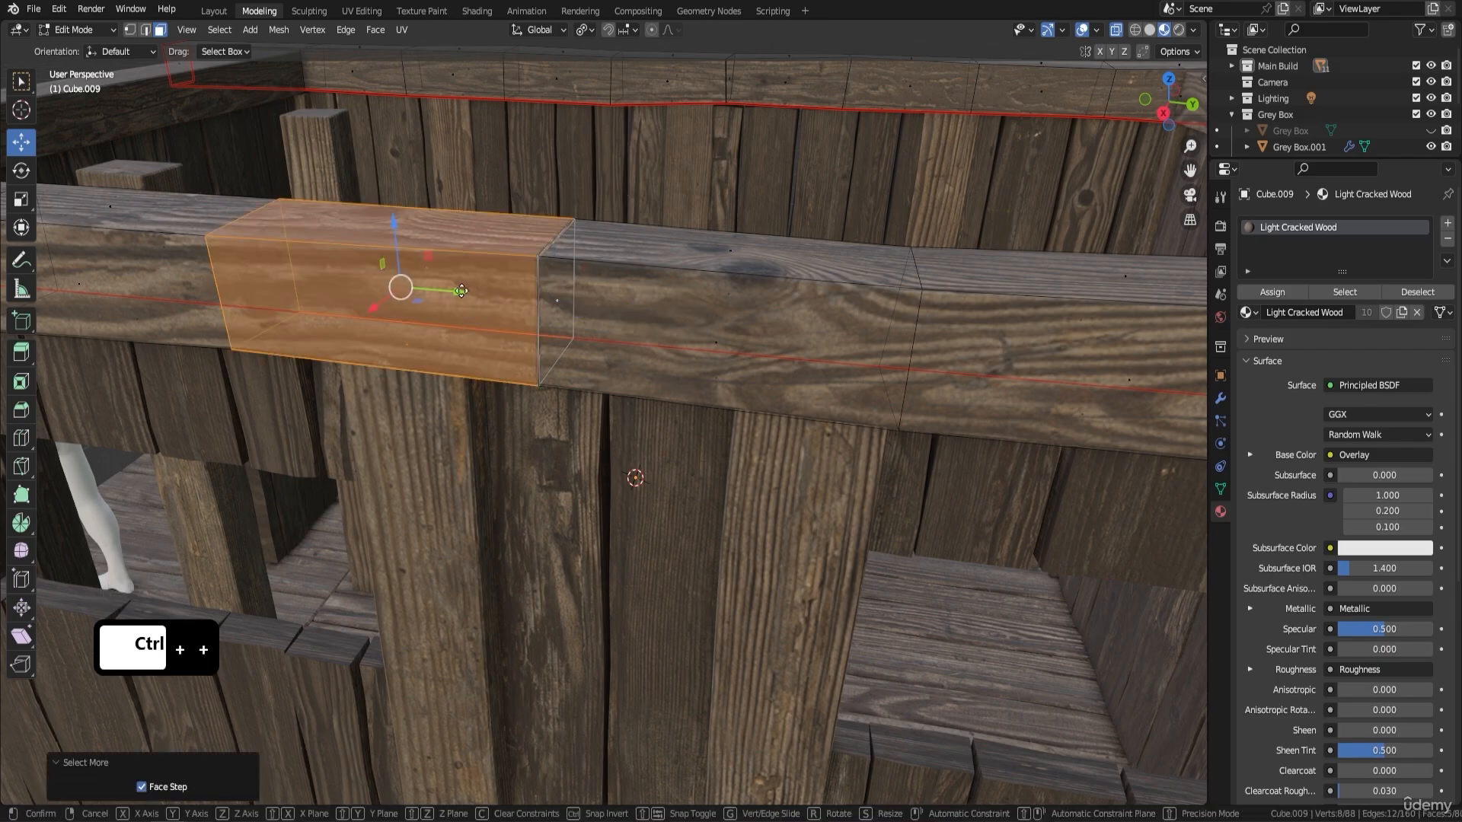
left_click_drag(465, 291, 487, 295)
middle_click_drag(568, 252, 572, 254)
key("Tab")
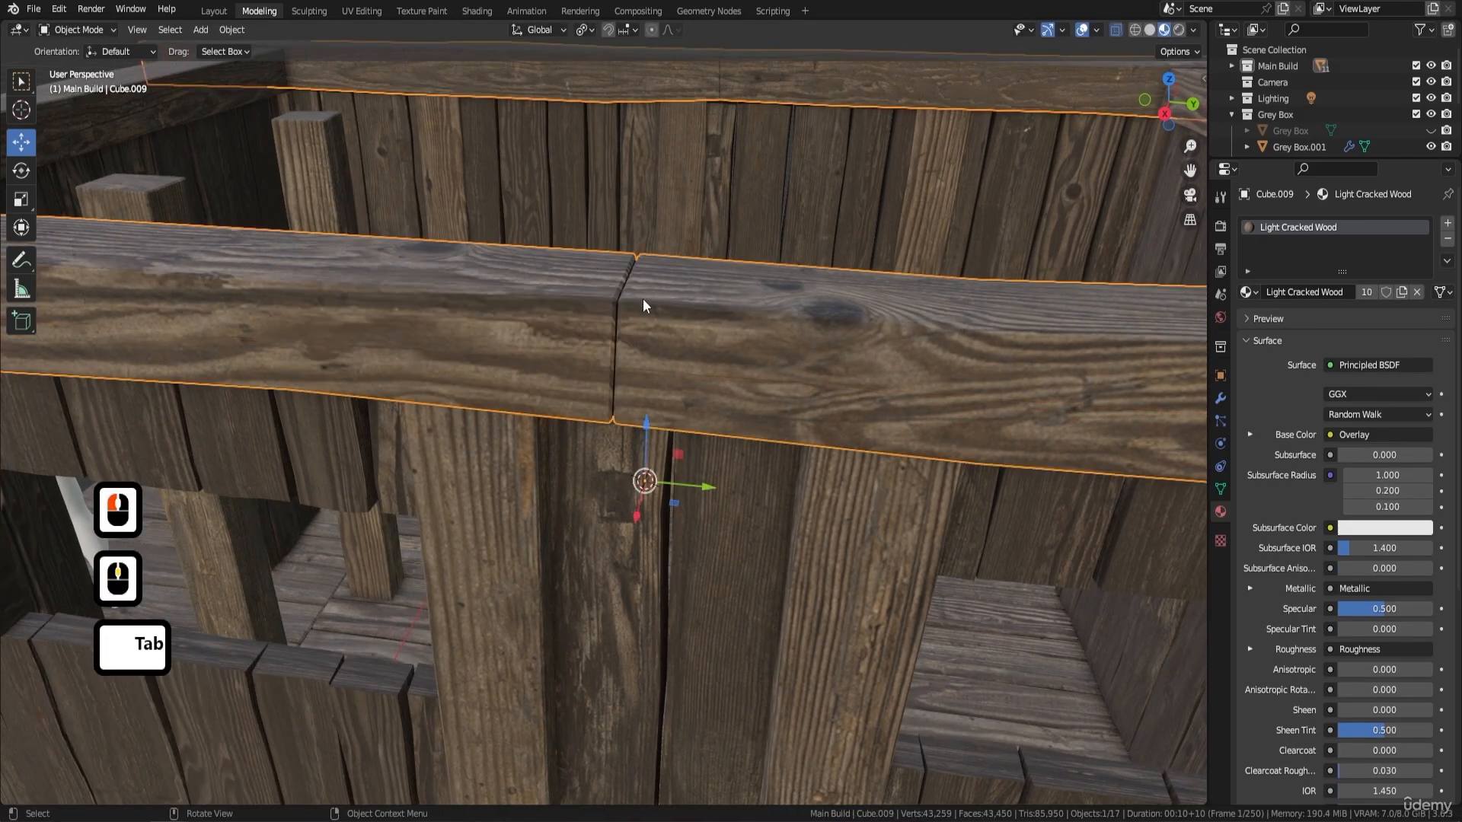
- Select the matching middle end segment of the opposite long top beam and move it about 0.007 m along Y, ending in Object Mode
middle_click_drag(715, 192, 624, 326, "shift")
left_click(789, 213)
middle_click_drag(624, 326, 551, 312)
key("Tab")
left_click(551, 312)
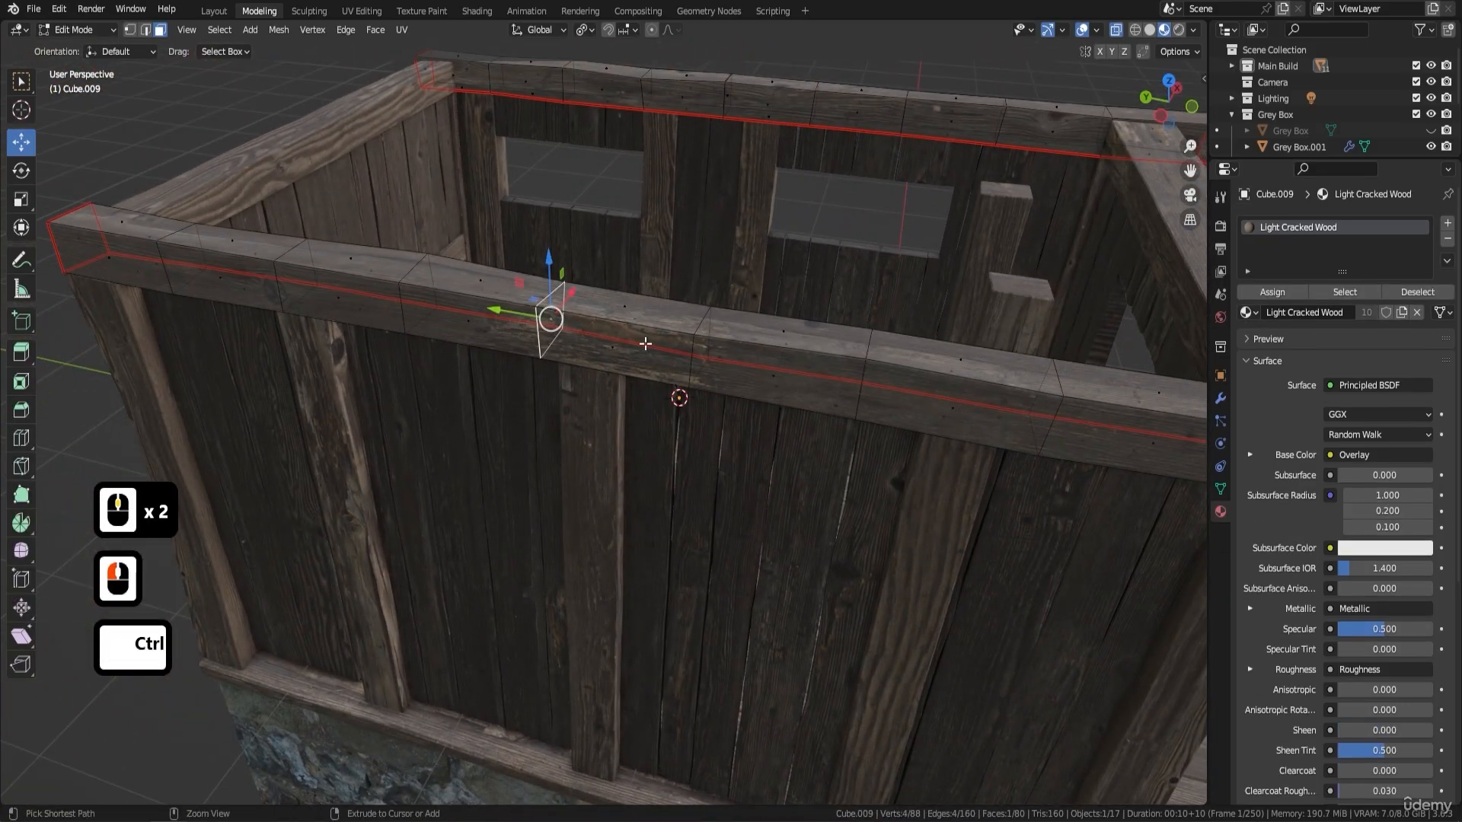
key("ctrl+KP_Add")
key("ctrl+KP_Add")
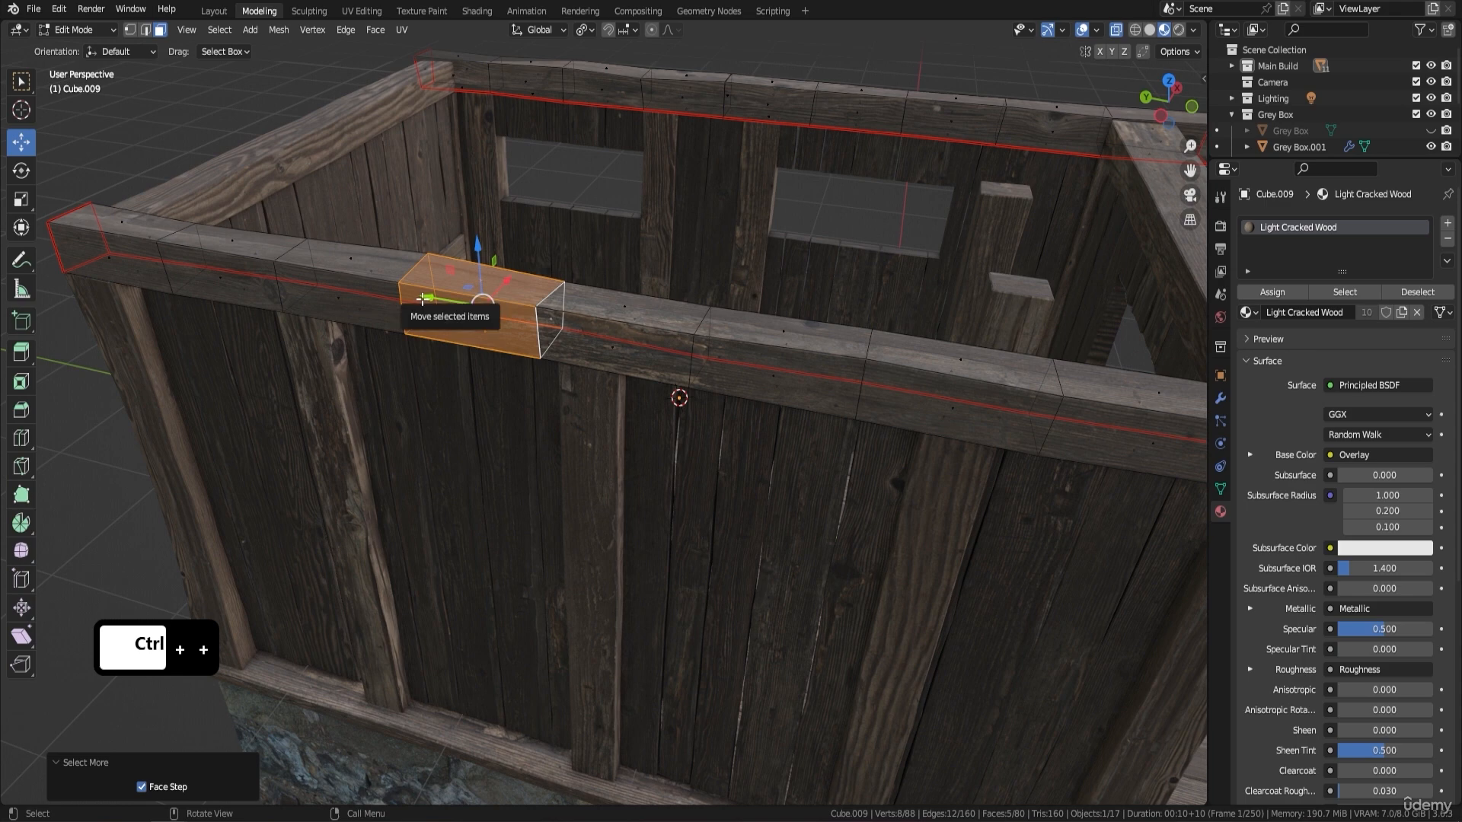
left_click_drag(427, 298, 421, 301)
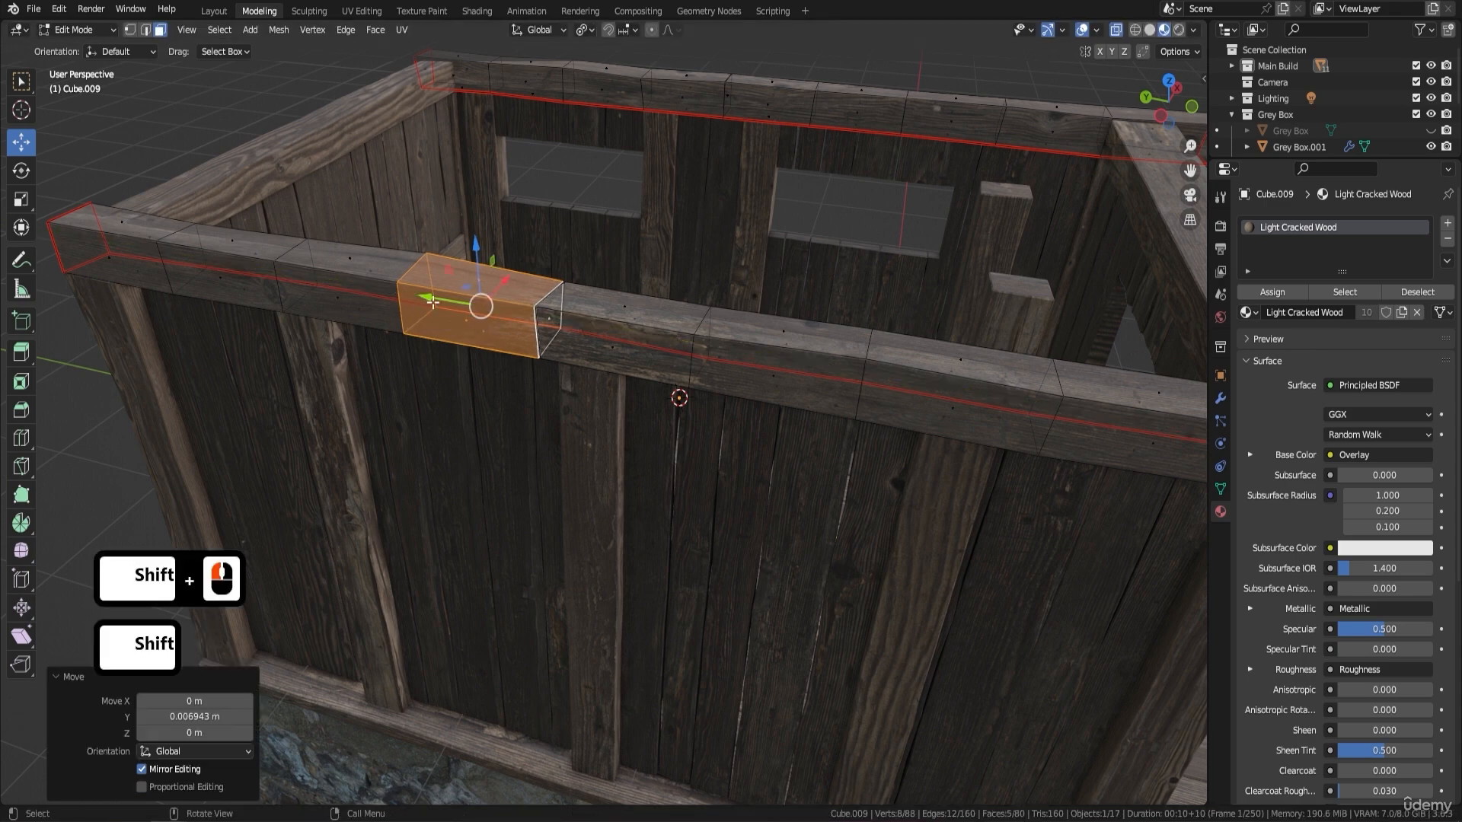
key("Tab")
- Examine the joints and the wood grain scale of the top beams from all around the hut
scroll(625, 271, "down", 1)
middle_click_drag(628, 270, 689, 261)
scroll(712, 273, "down", 2)
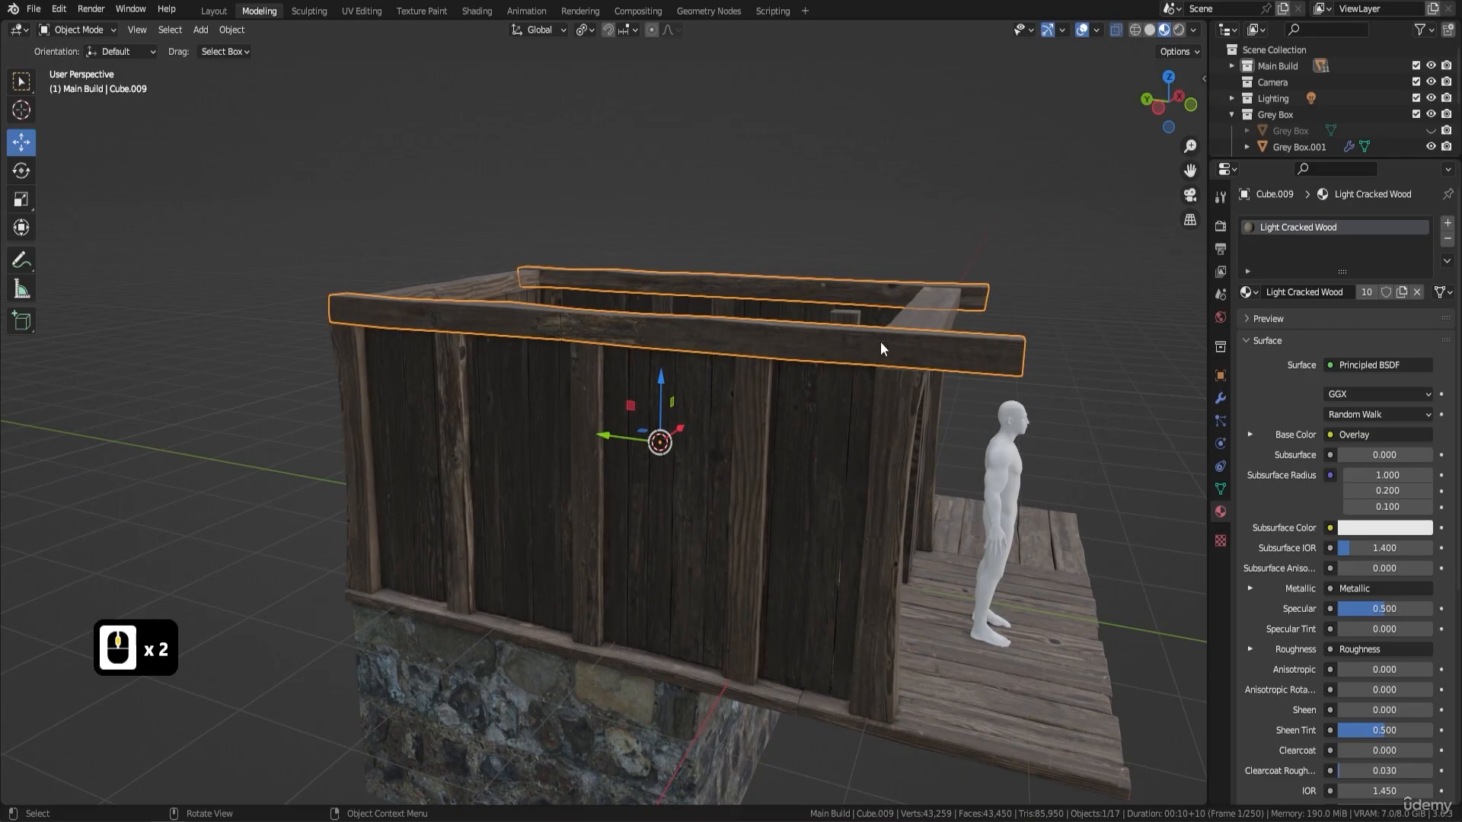
middle_click_drag(880, 349, 582, 359)
scroll(632, 349, "up", 2)
scroll(613, 299, "down", 2)
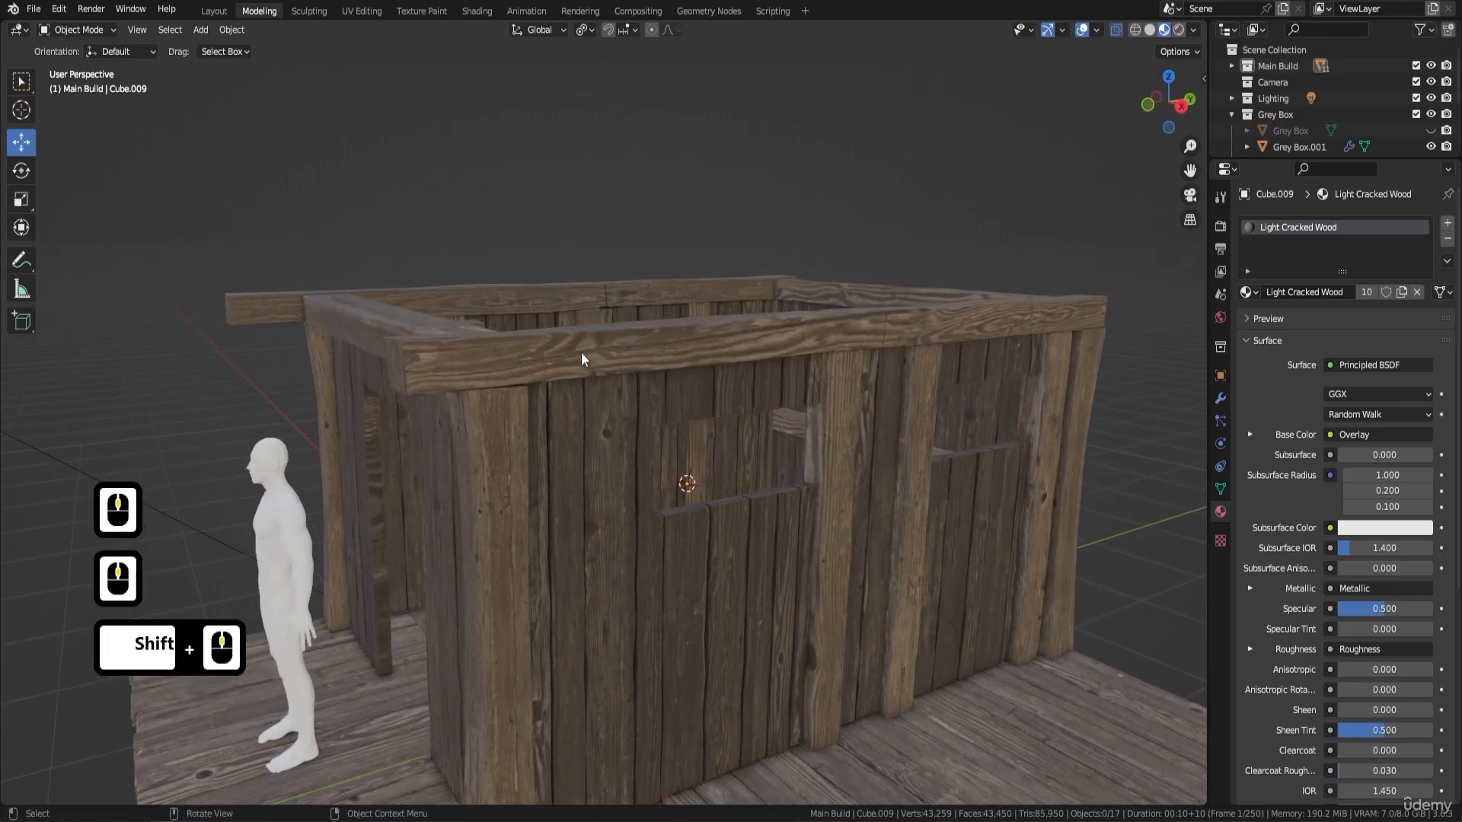
scroll(660, 359, "up", 2)
scroll(834, 418, "up", 2)
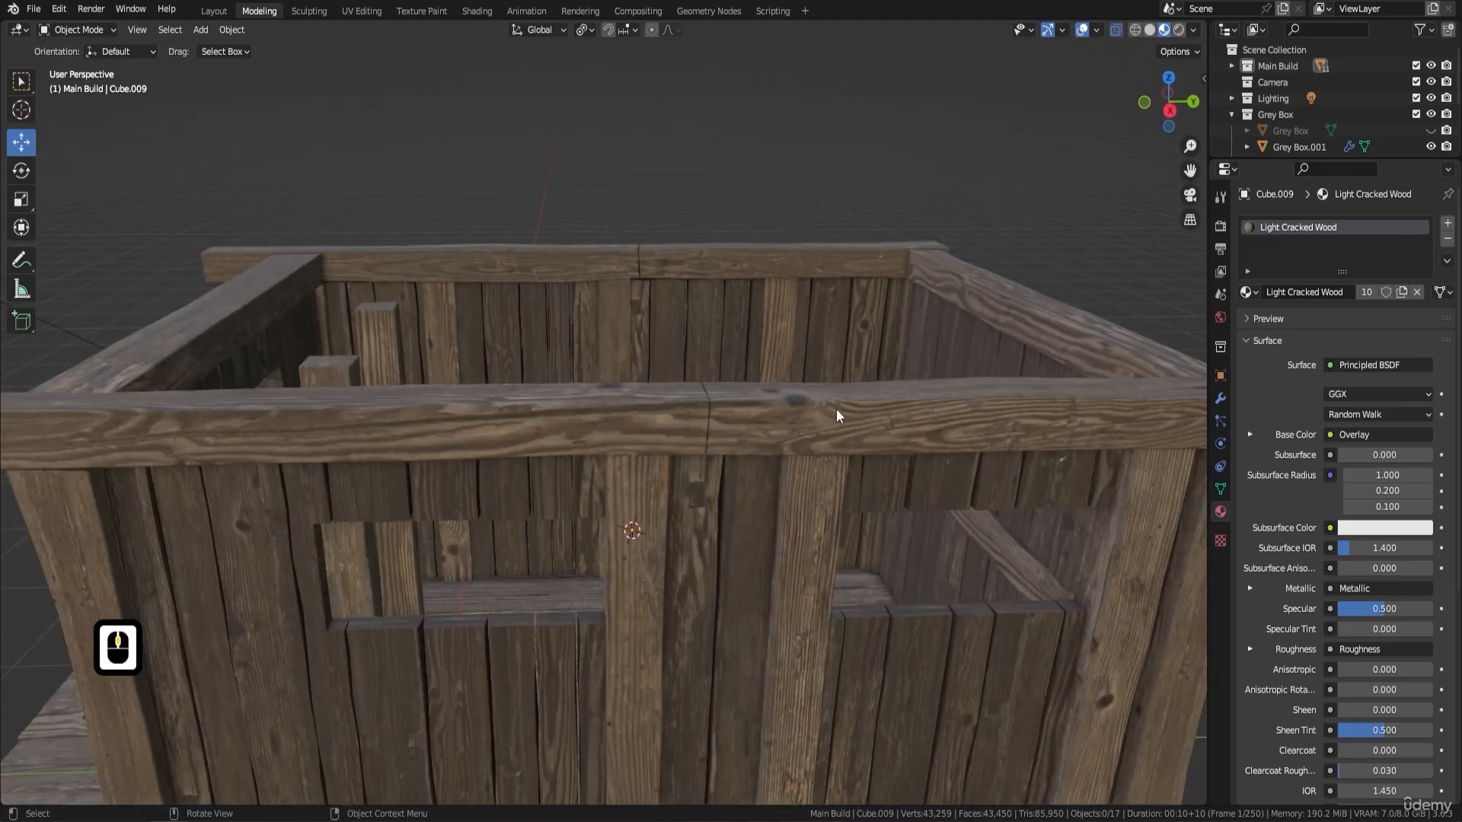
scroll(836, 408, "up", 2)
middle_click_drag(741, 400, 548, 355)
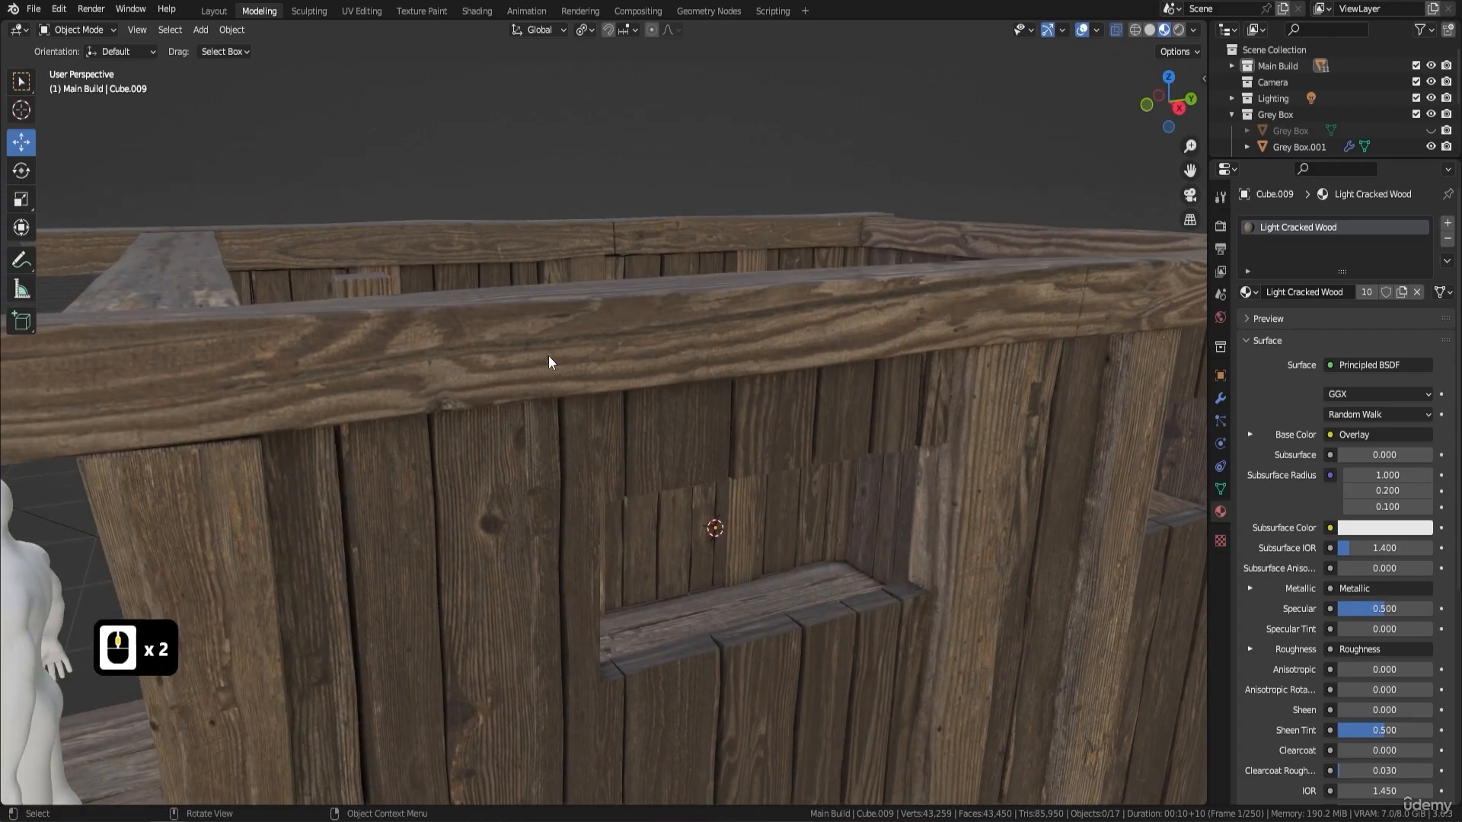
scroll(553, 355, "up", 1)
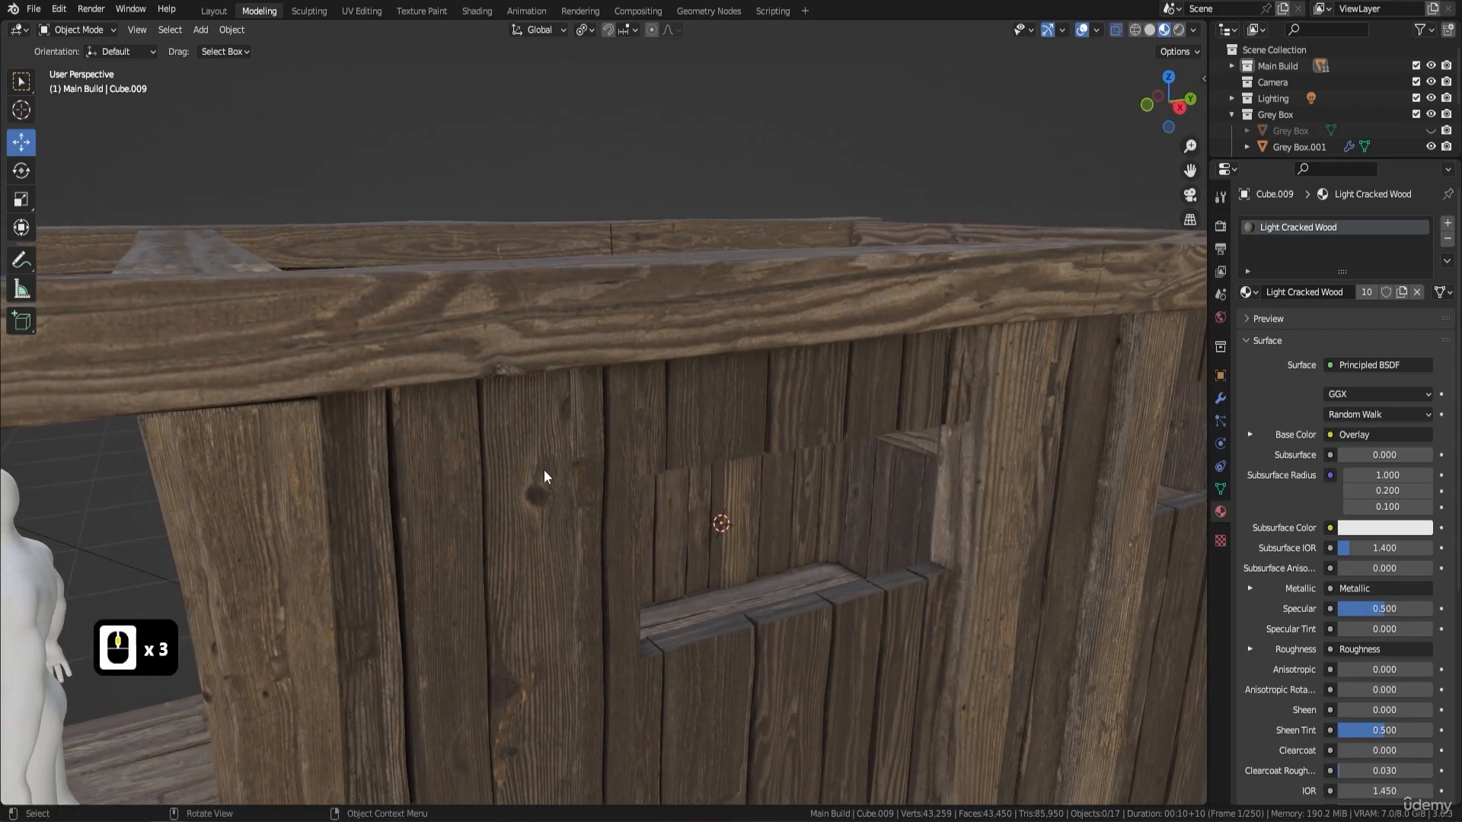
scroll(659, 294, "down", 3)
- Select the whole mesh of the long top beams in Edit Mode and bring it up in the UV Editing workspace, framed in the 3D view
key("Tab")
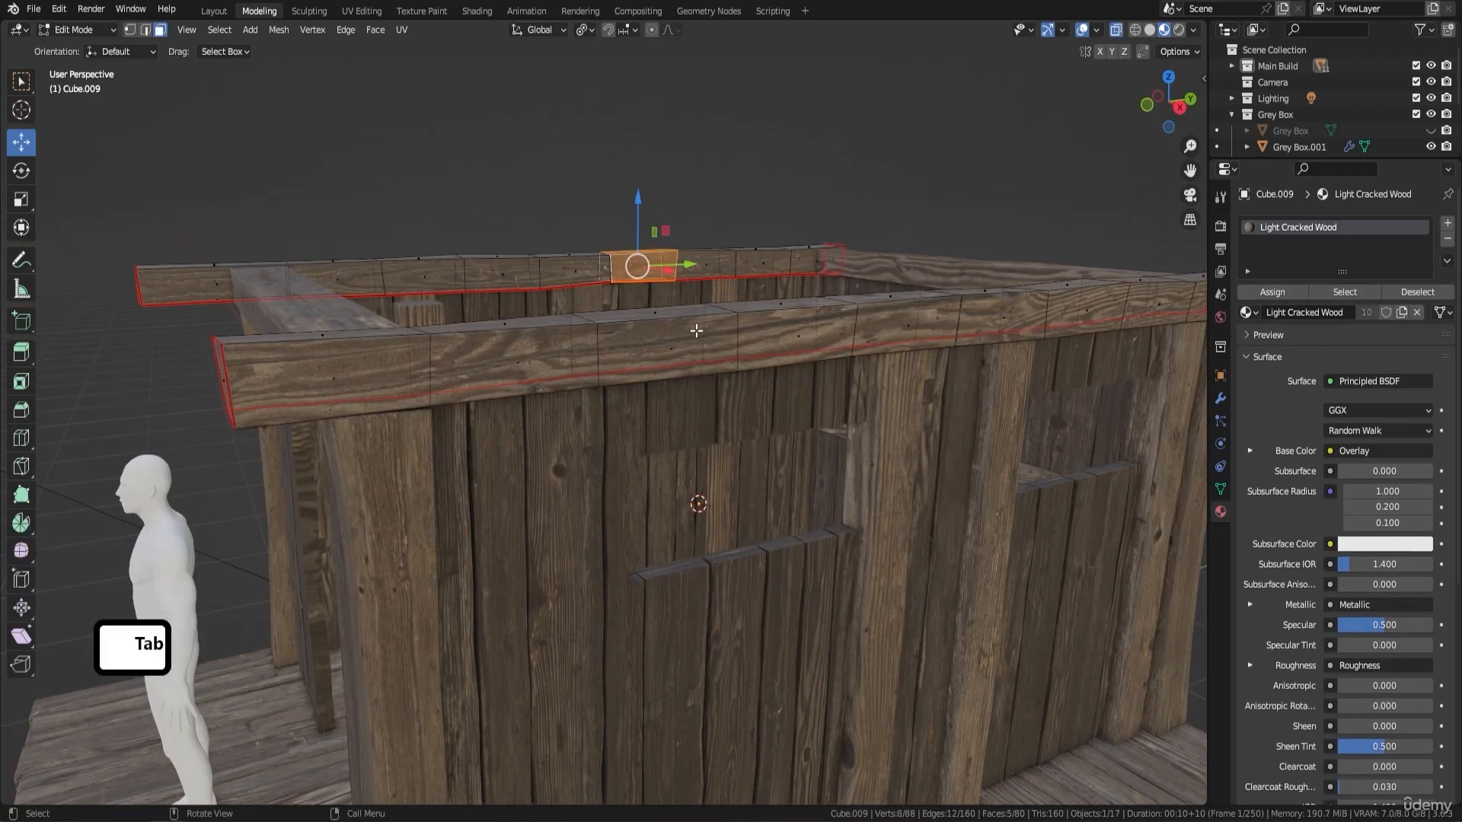
key("a")
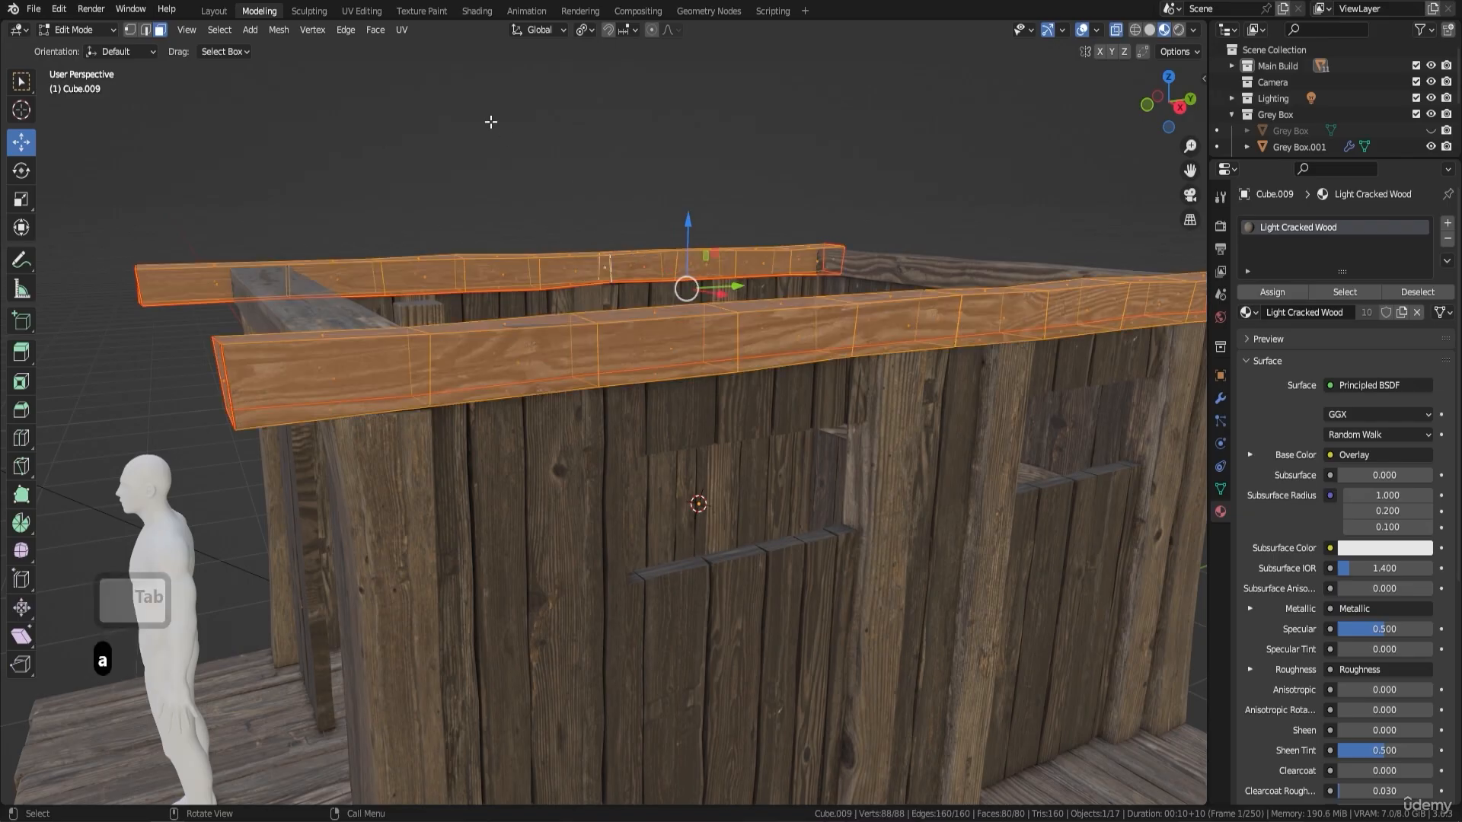
left_click(363, 11)
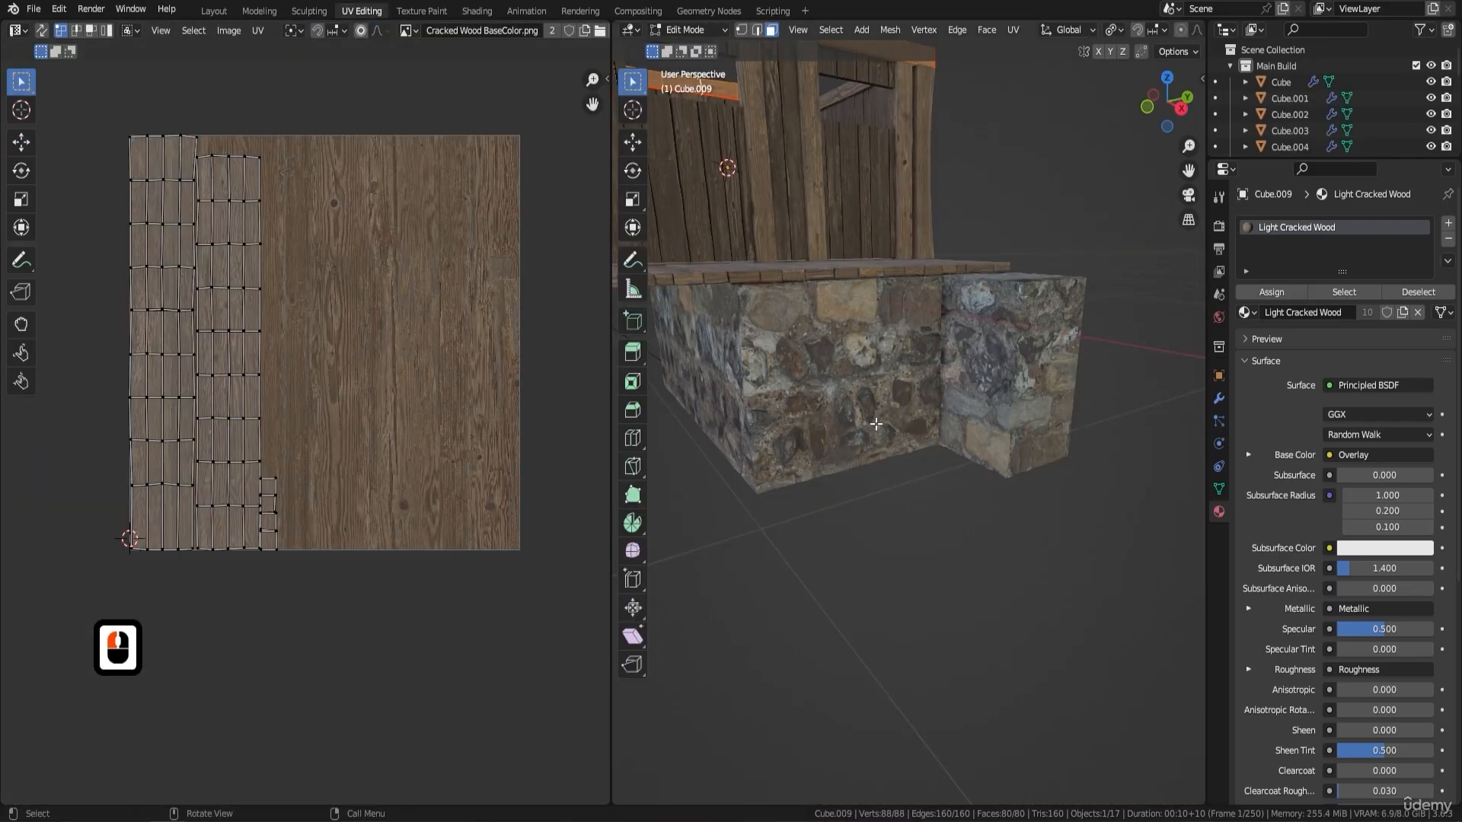
middle_click_drag(943, 382, 904, 405)
key("KP_Decimal")
scroll(916, 541, "up", 4)
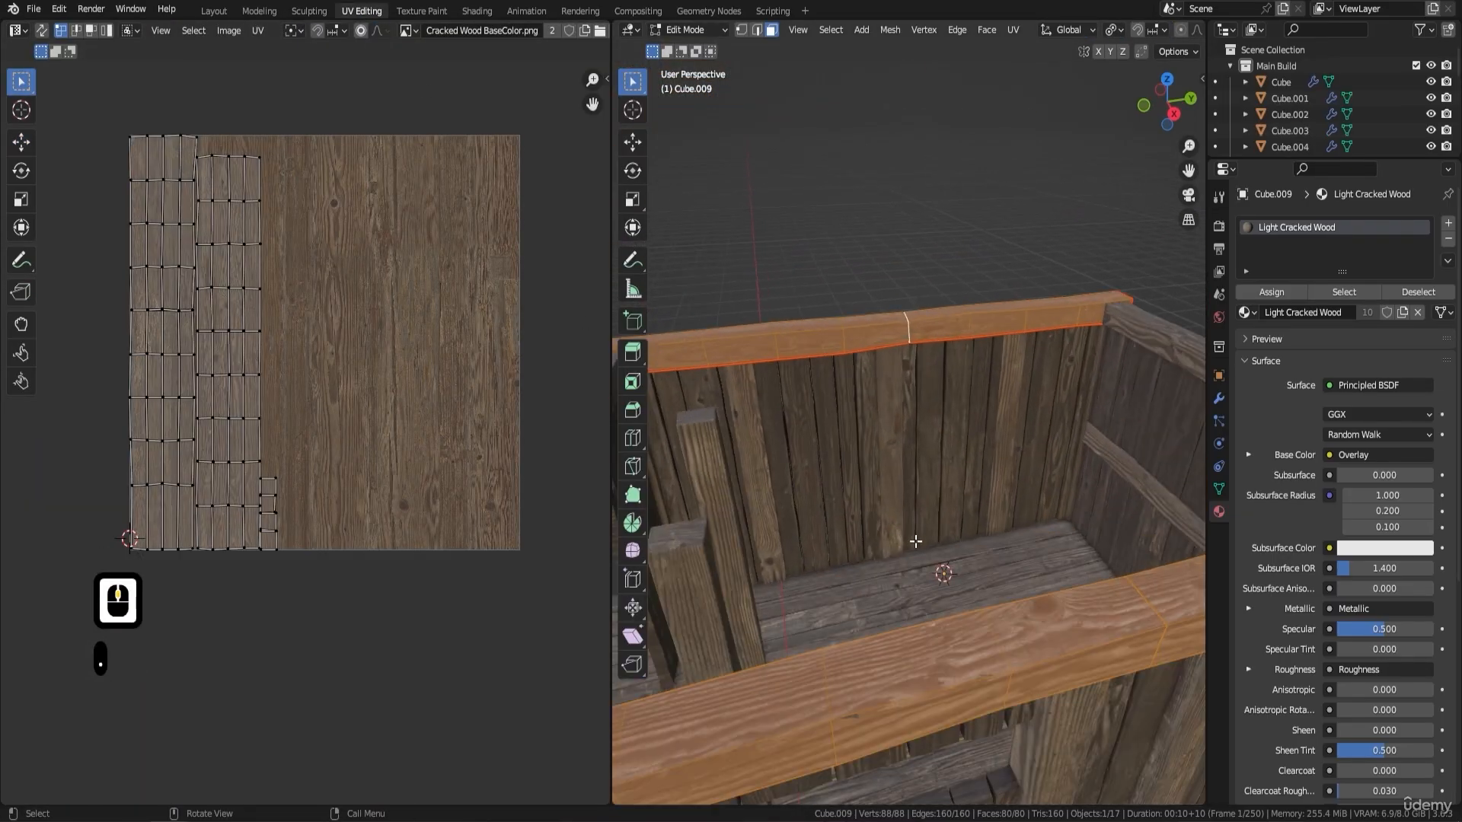
middle_click_drag(916, 541, 945, 470, "shift")
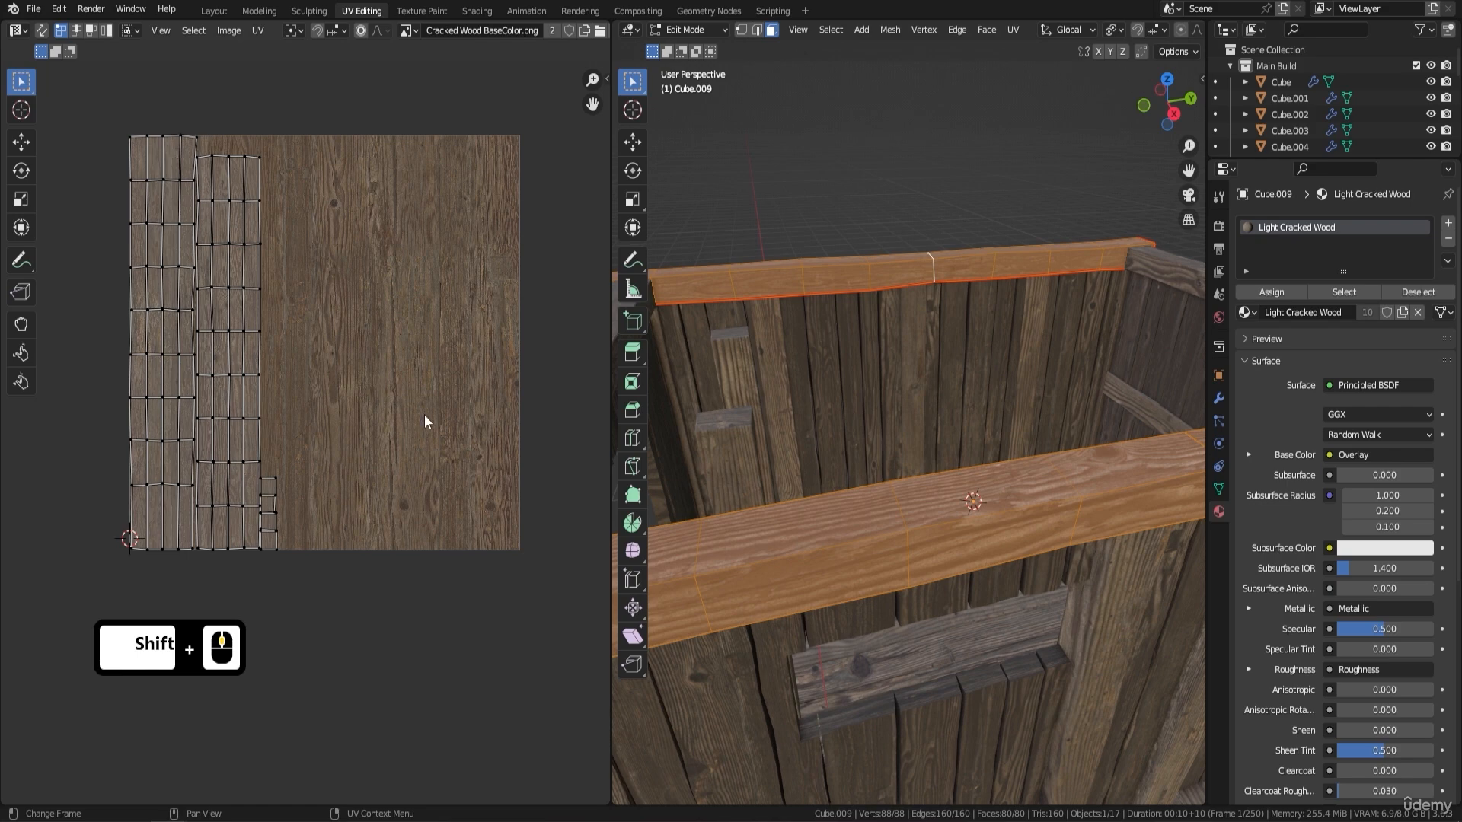
- Scale all UVs of the long top beams up by 1.736 and return to Object Mode
key("a")
key("s")
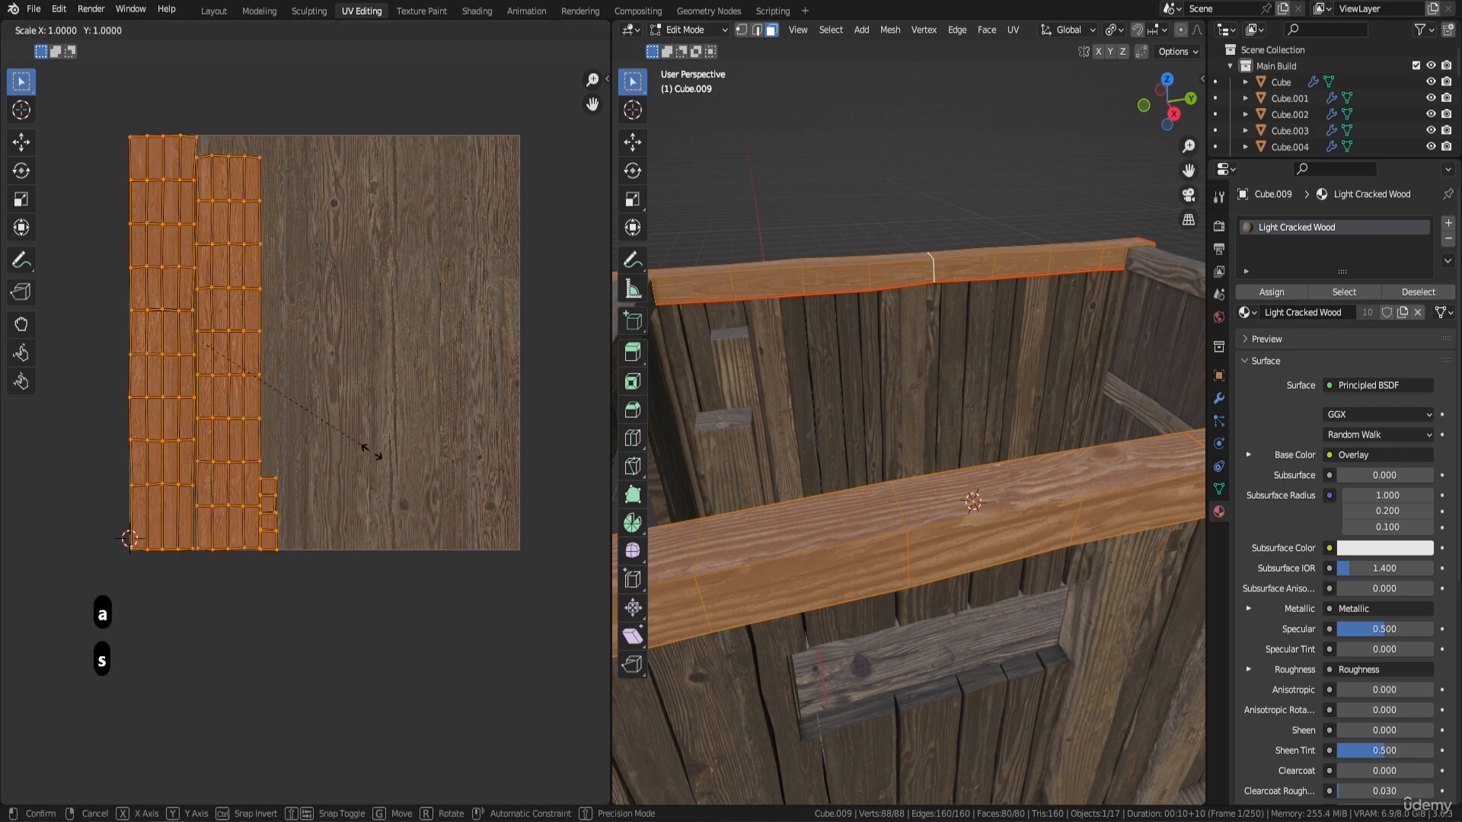
left_click(503, 579)
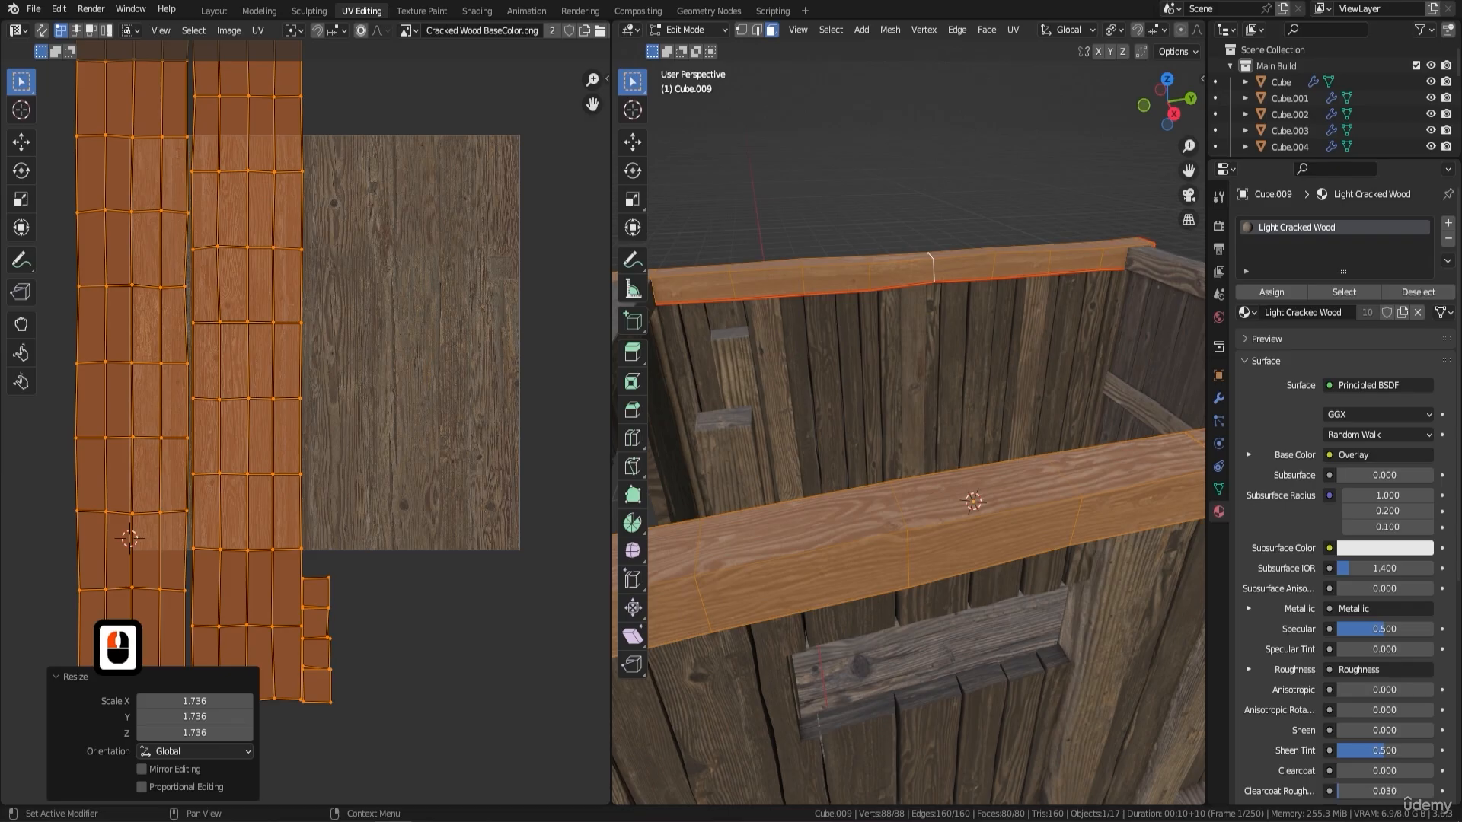
middle_click_drag(795, 473, 866, 437)
key("Tab")
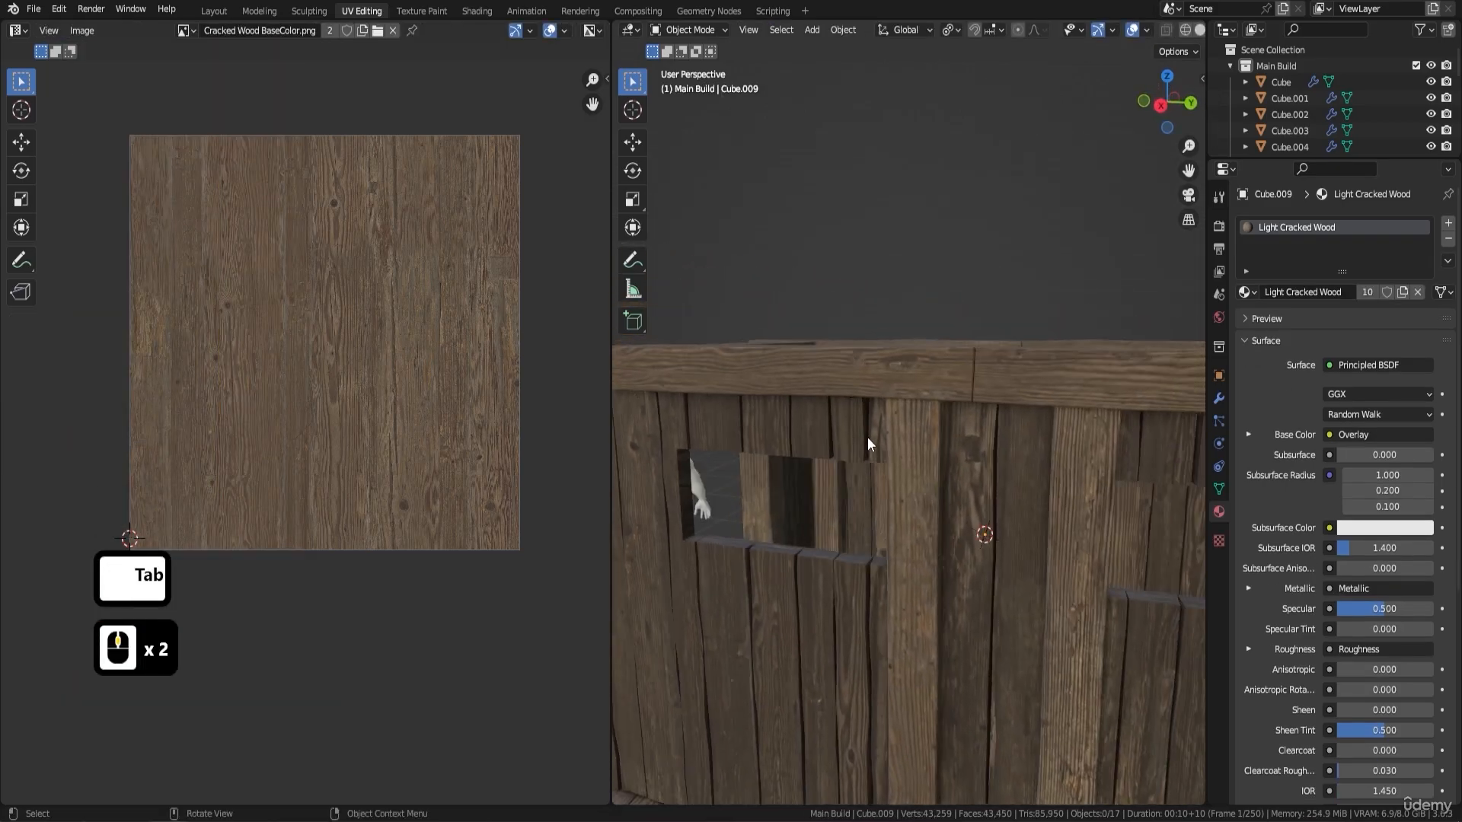